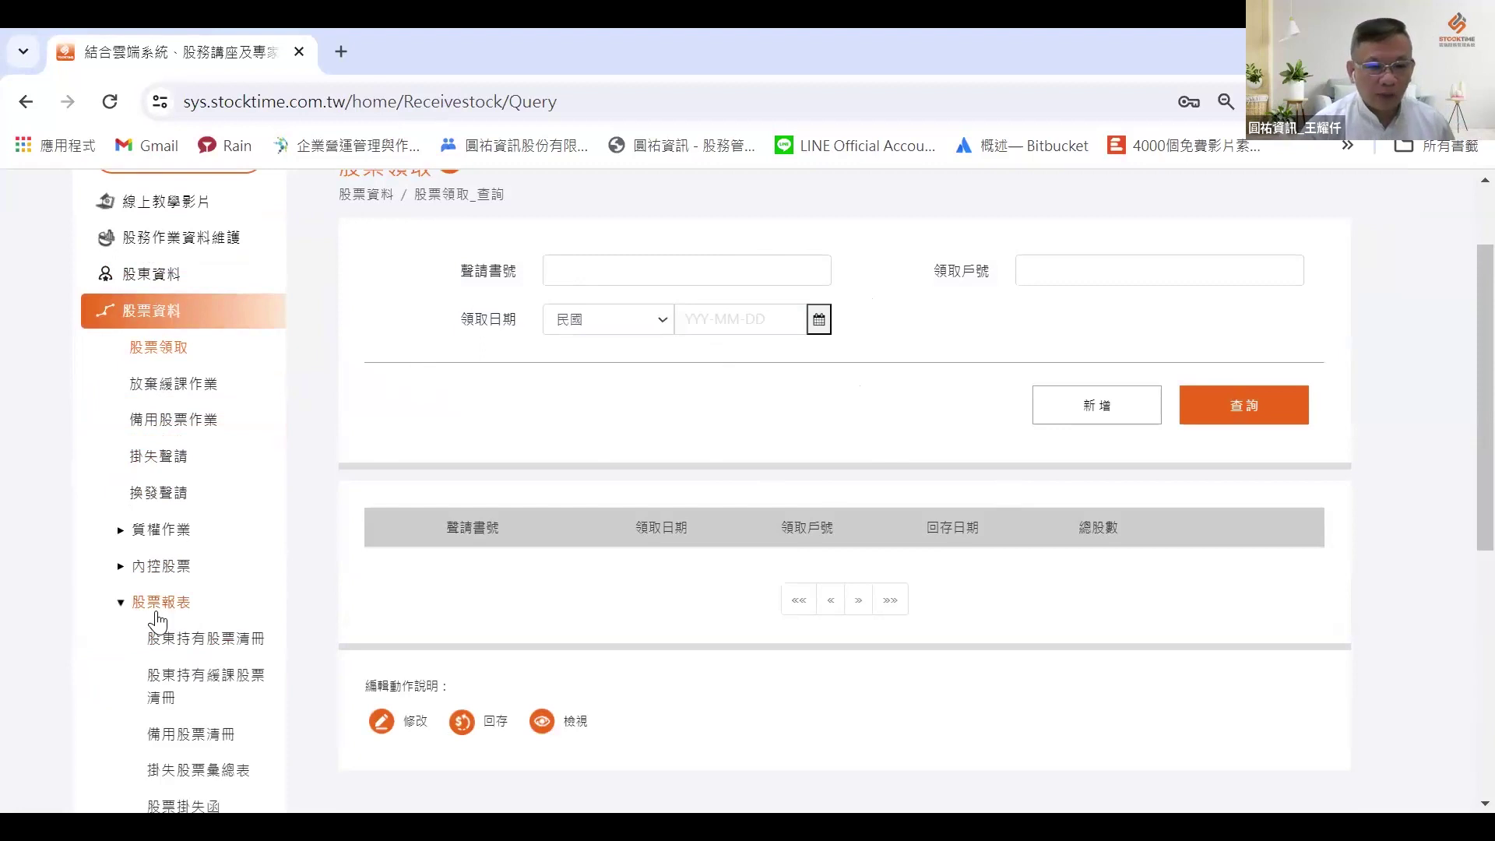
Step: Output the 股東持有股票清冊 report from its 報表匯出 settings
click(184, 648)
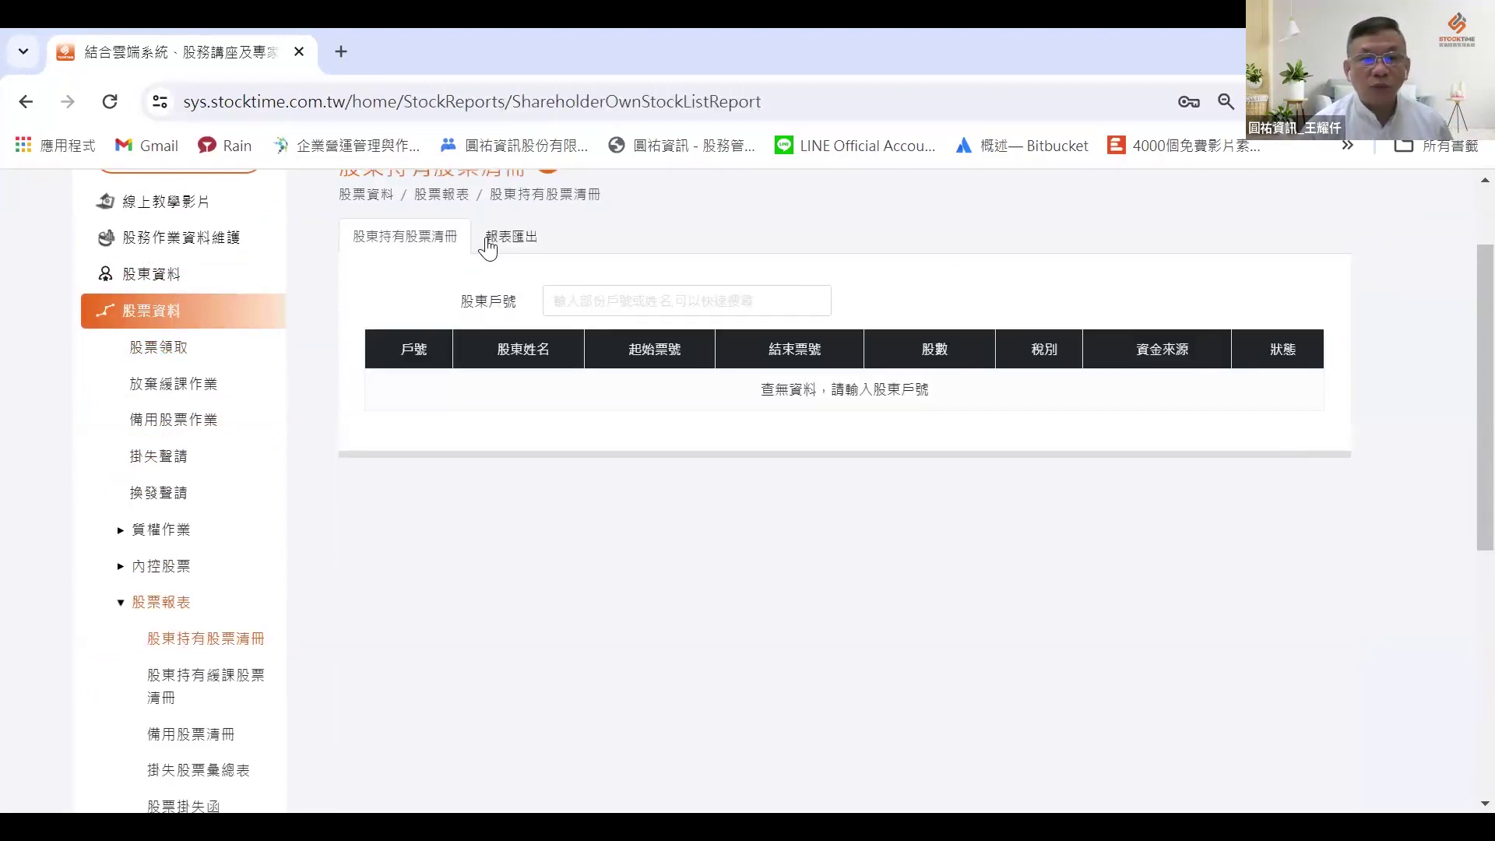
click(502, 240)
click(1273, 600)
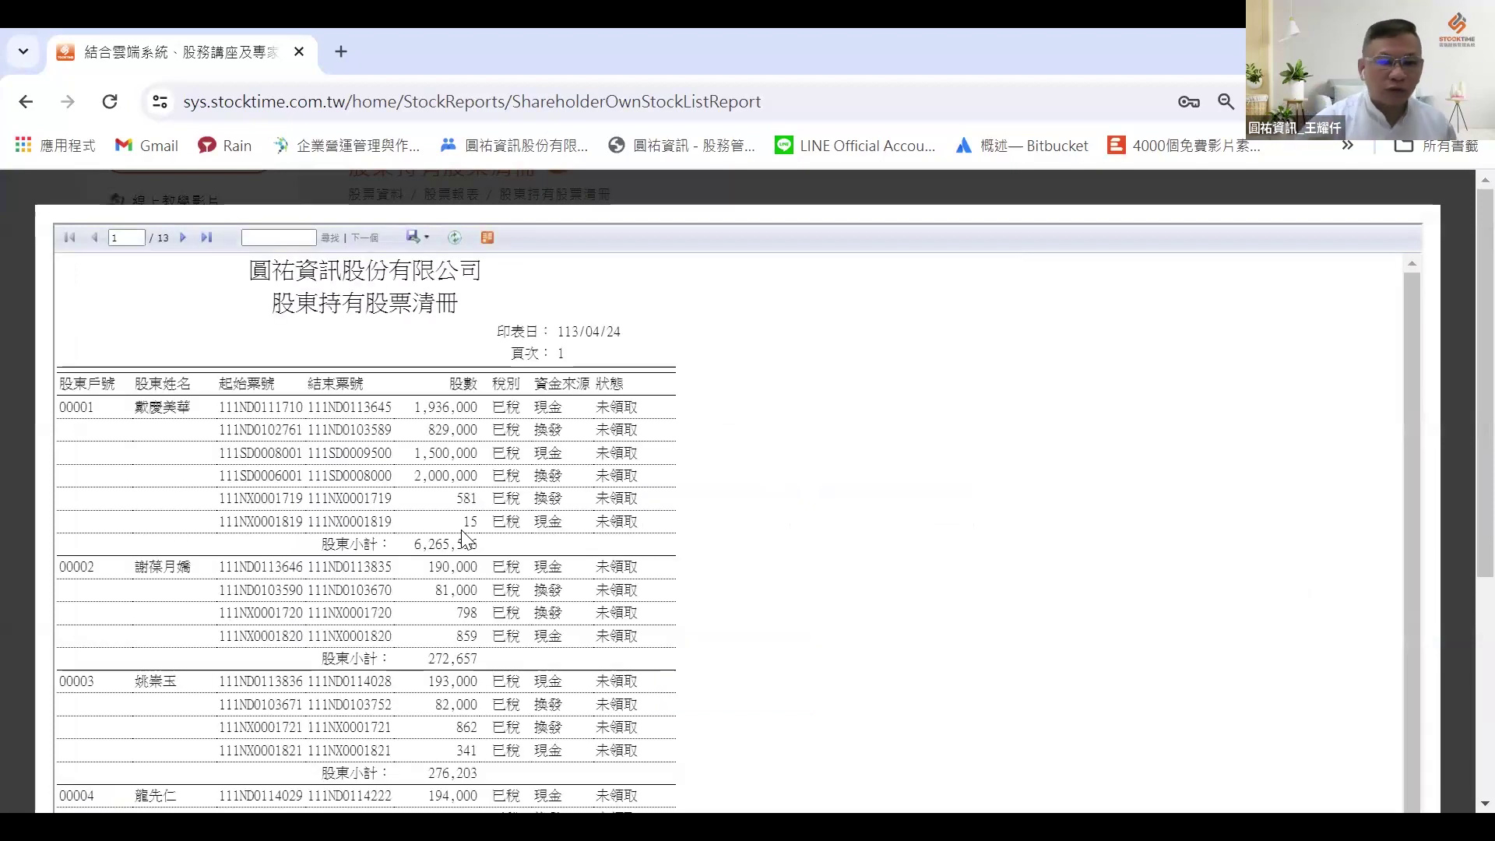
Step: Review the 13-page report preview, close it, and go to the stock collection page
scroll(415, 393, down, 2)
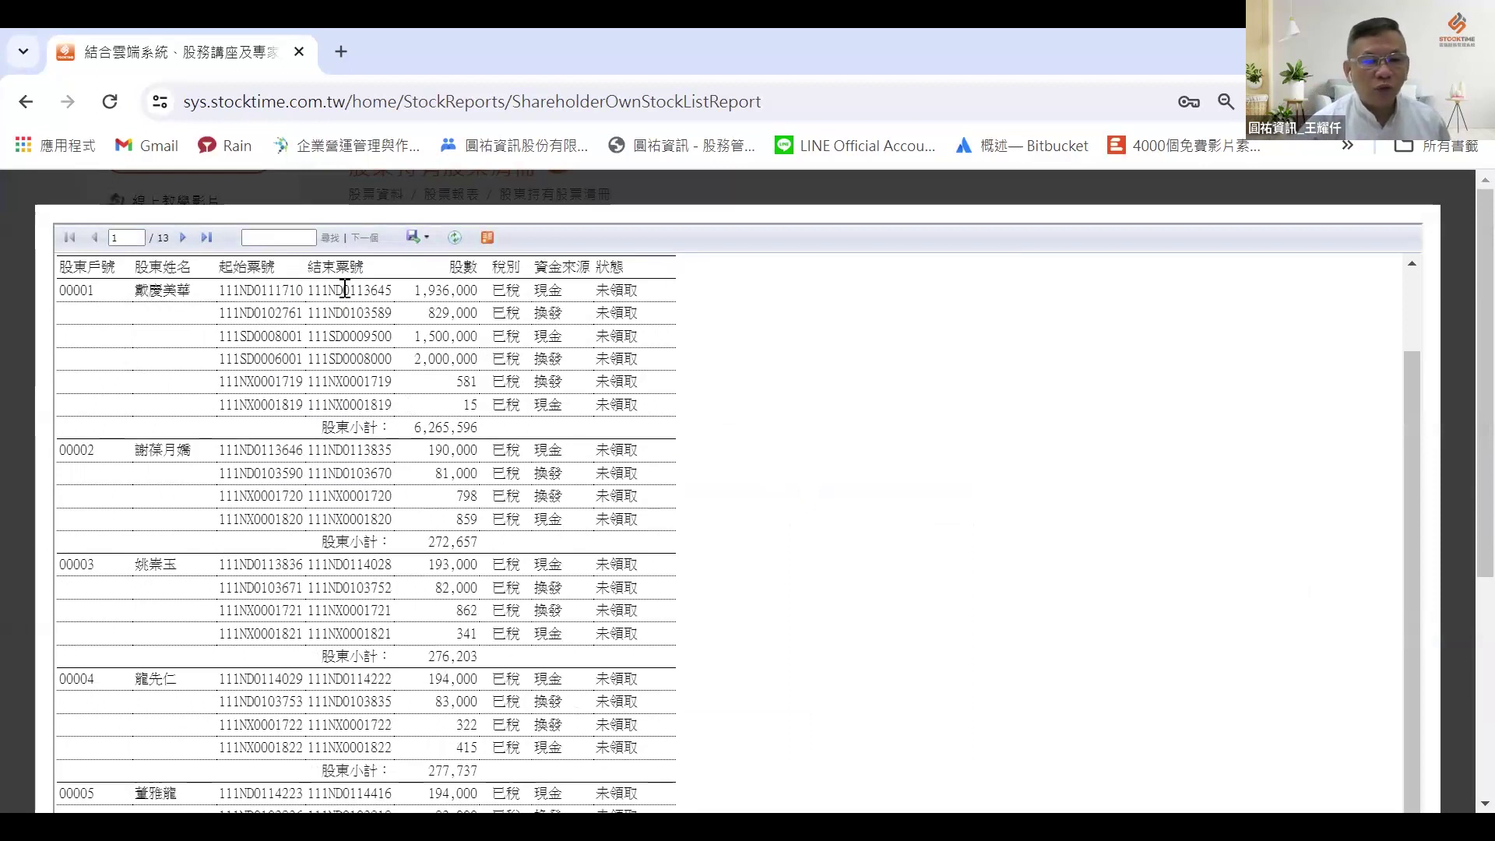
scroll(388, 307, up, 2)
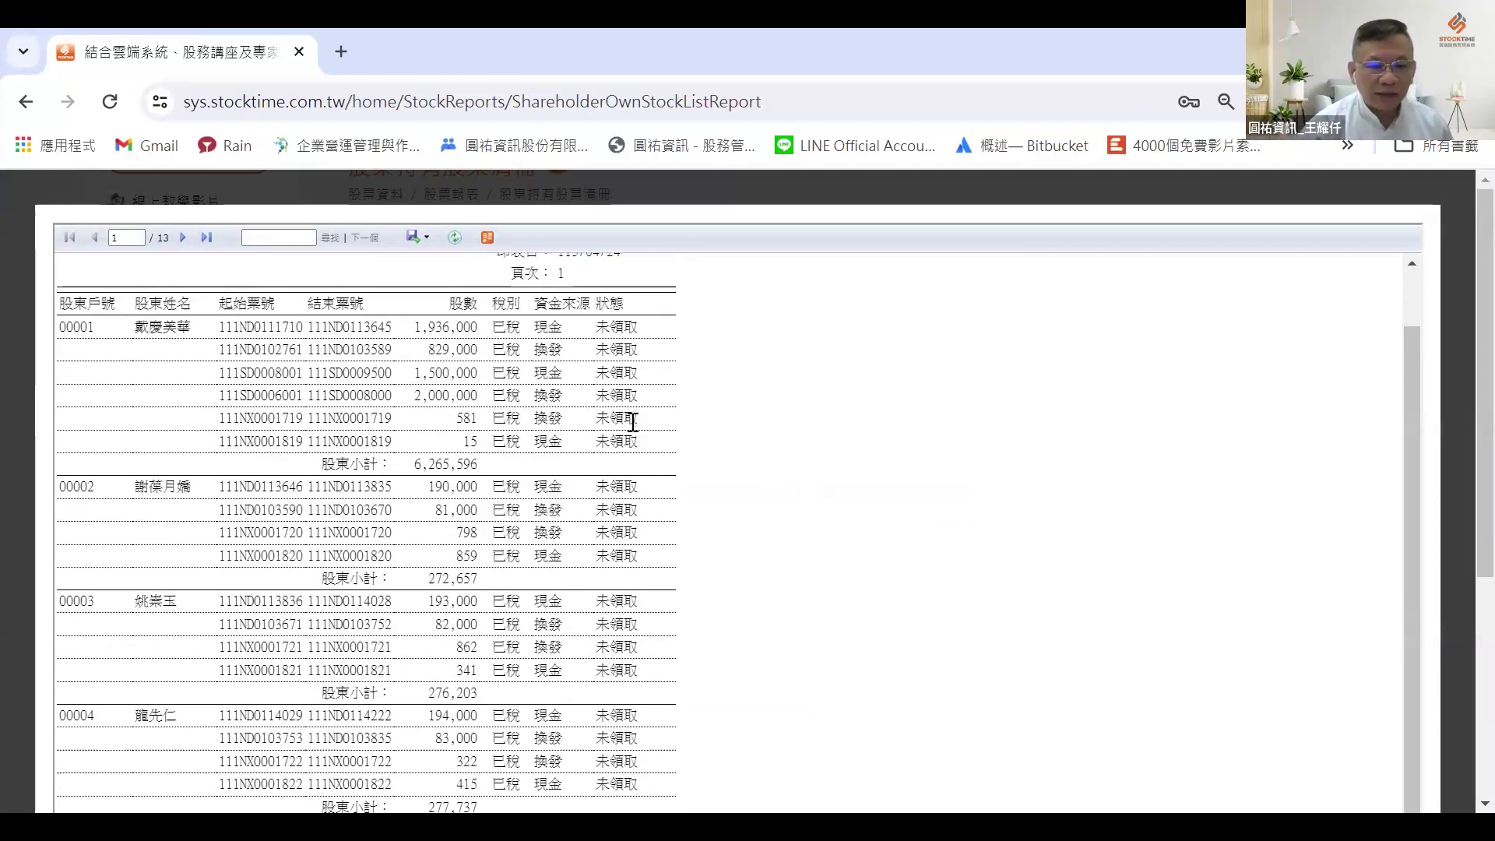
scroll(636, 421, down, 5)
scroll(634, 436, up, 5)
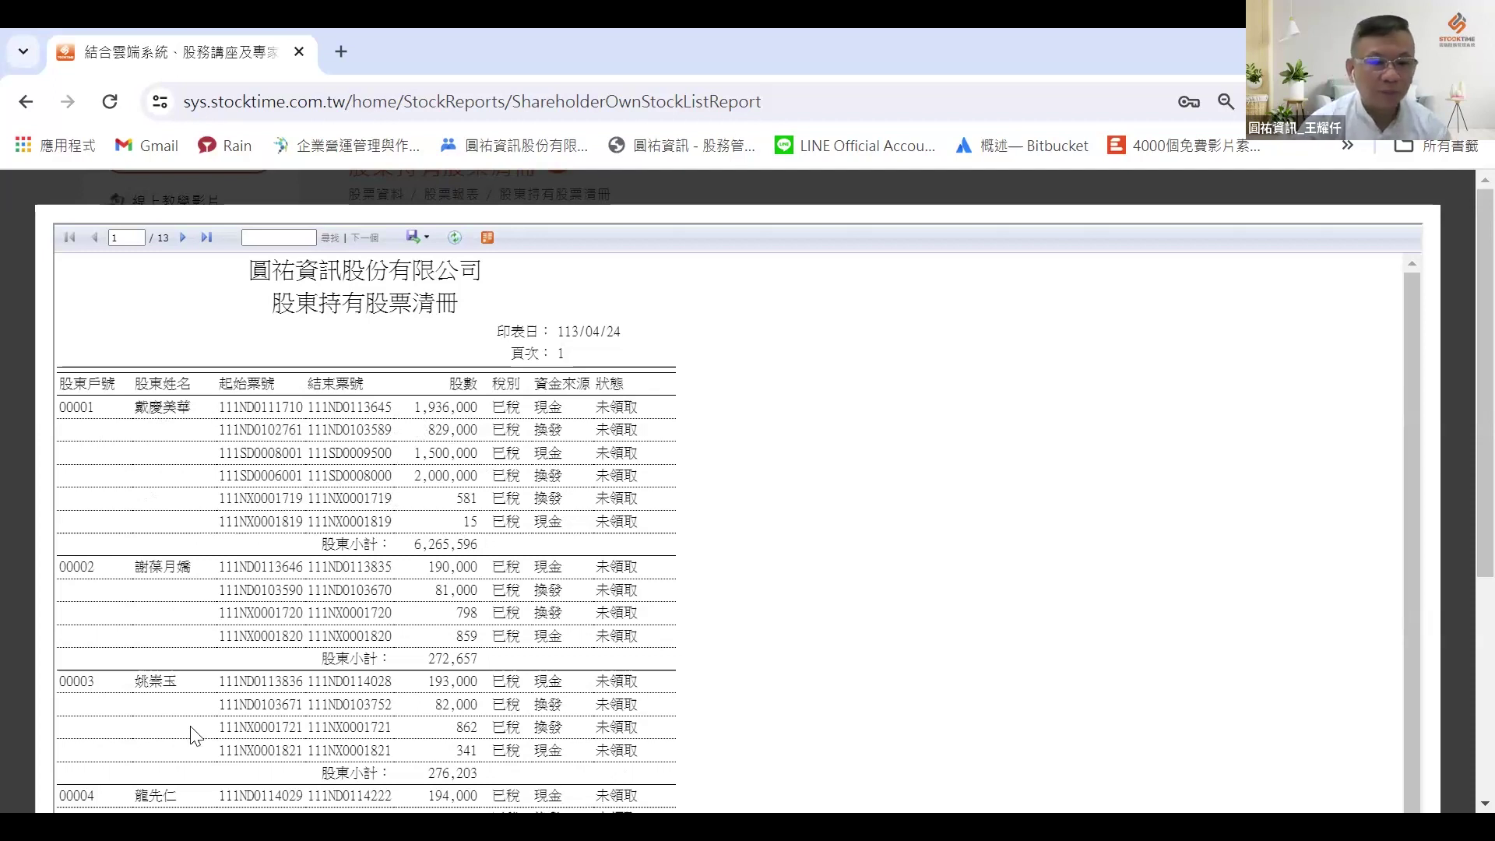
scroll(201, 701, down, 3)
scroll(201, 699, down, 6)
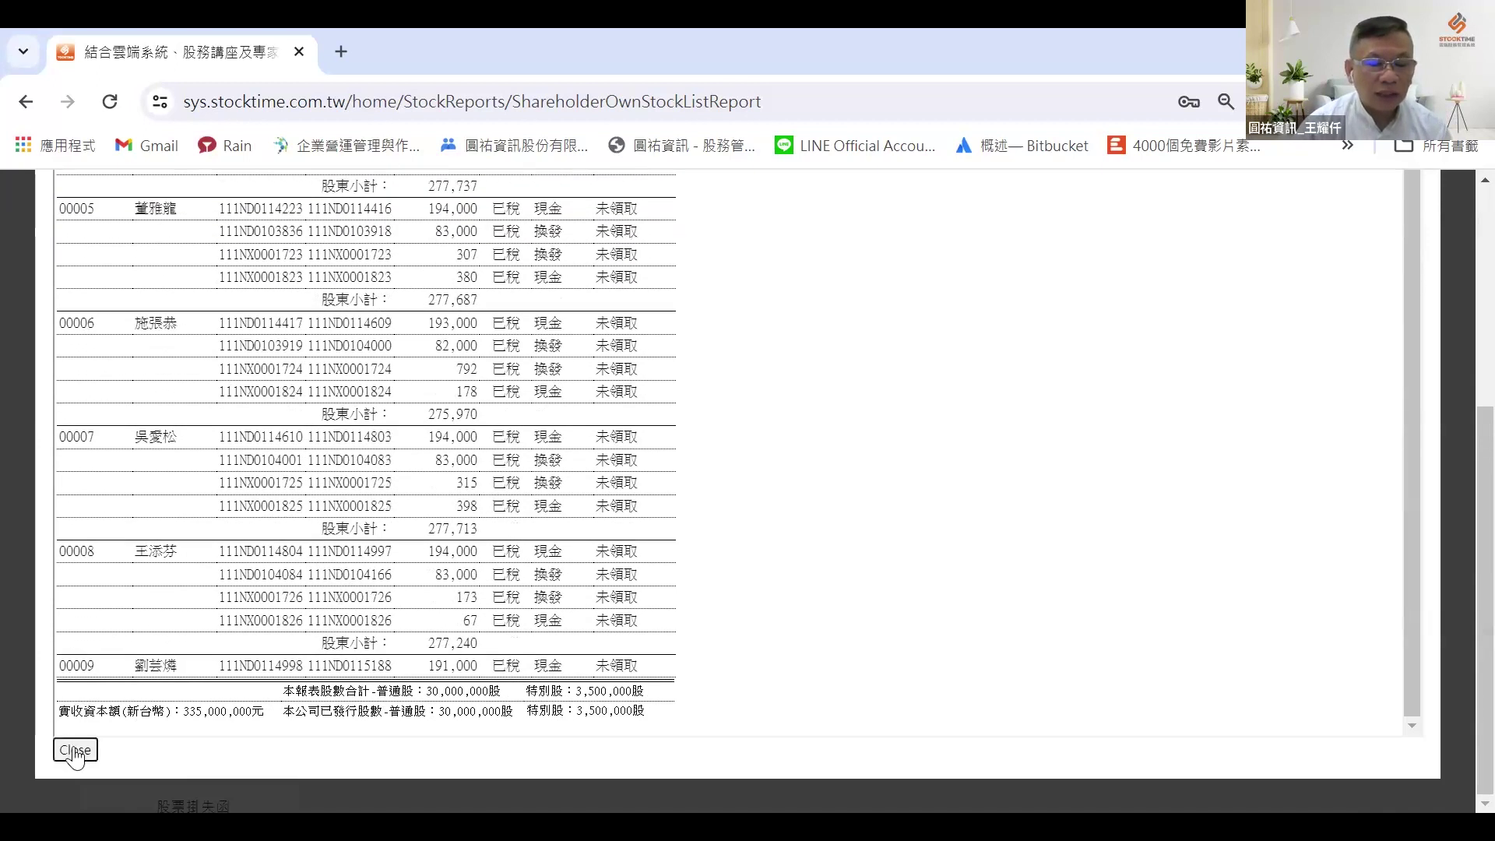
click(76, 750)
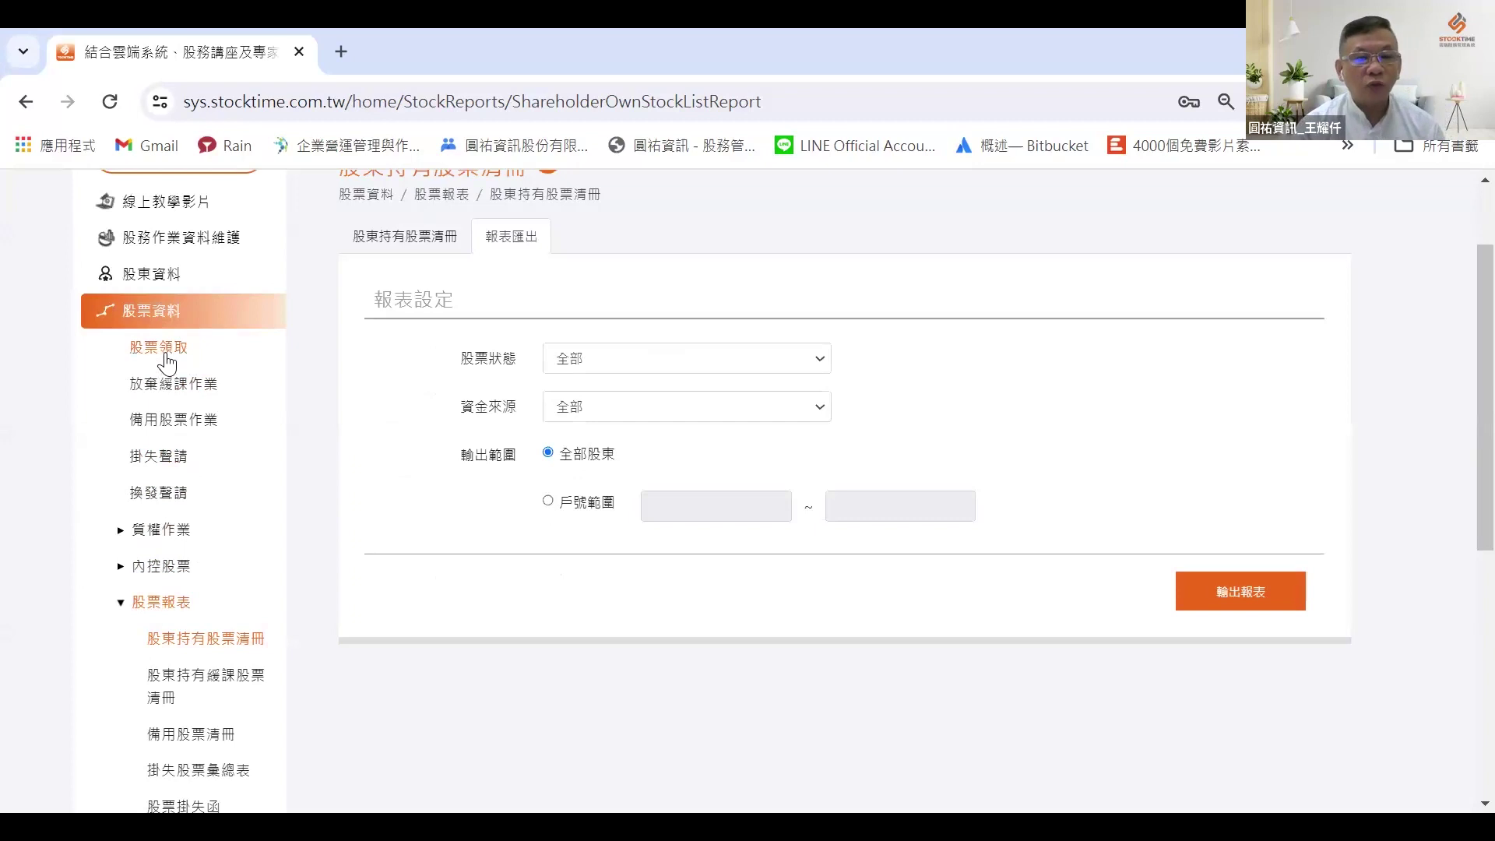
click(165, 357)
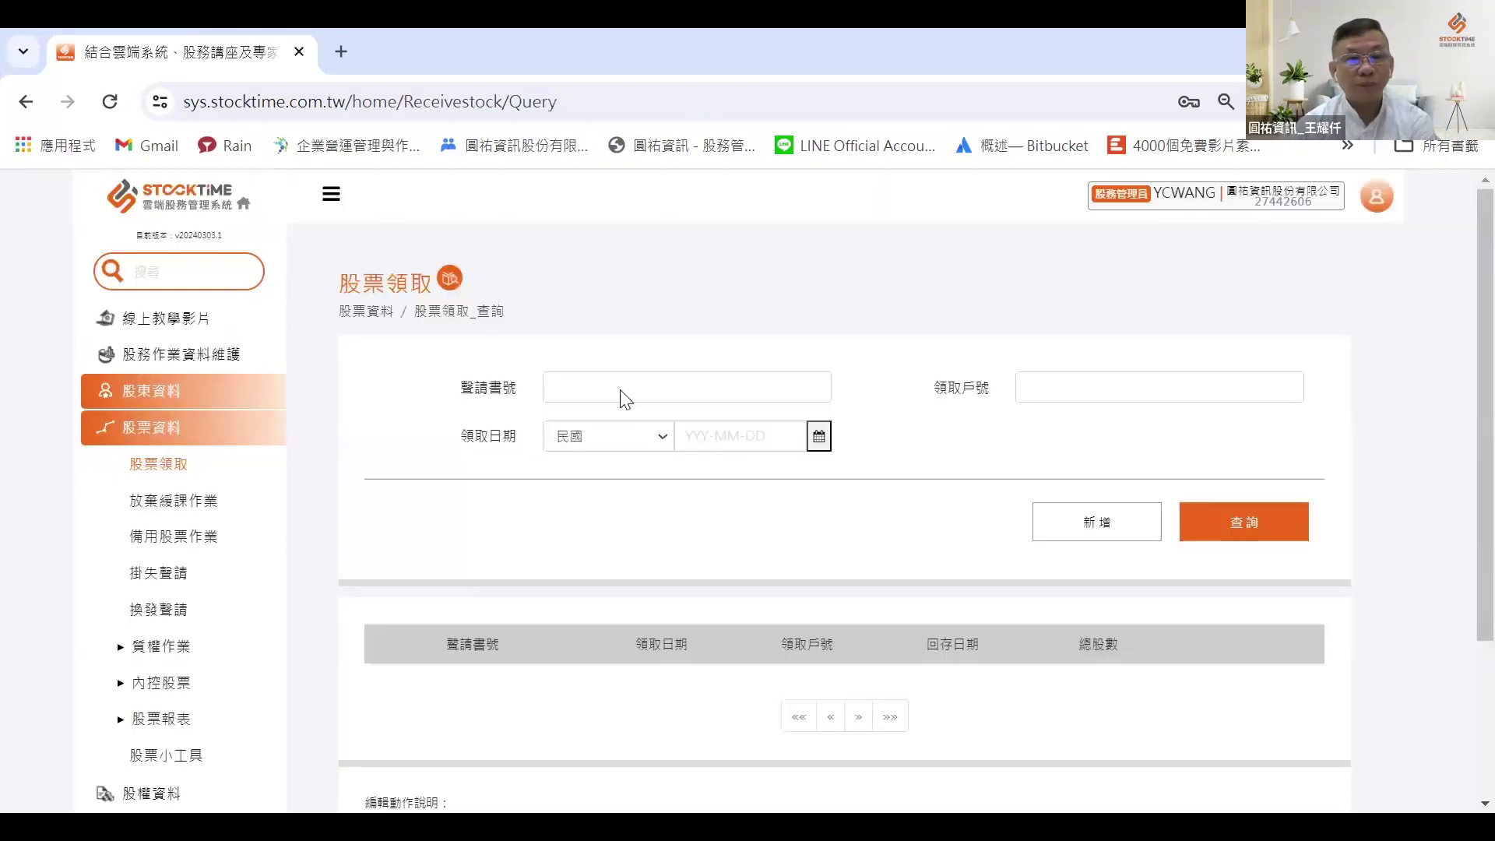
Step: Start a new stock collection record for shareholder 1 with 5000 total shares
click(1082, 523)
click(1067, 390)
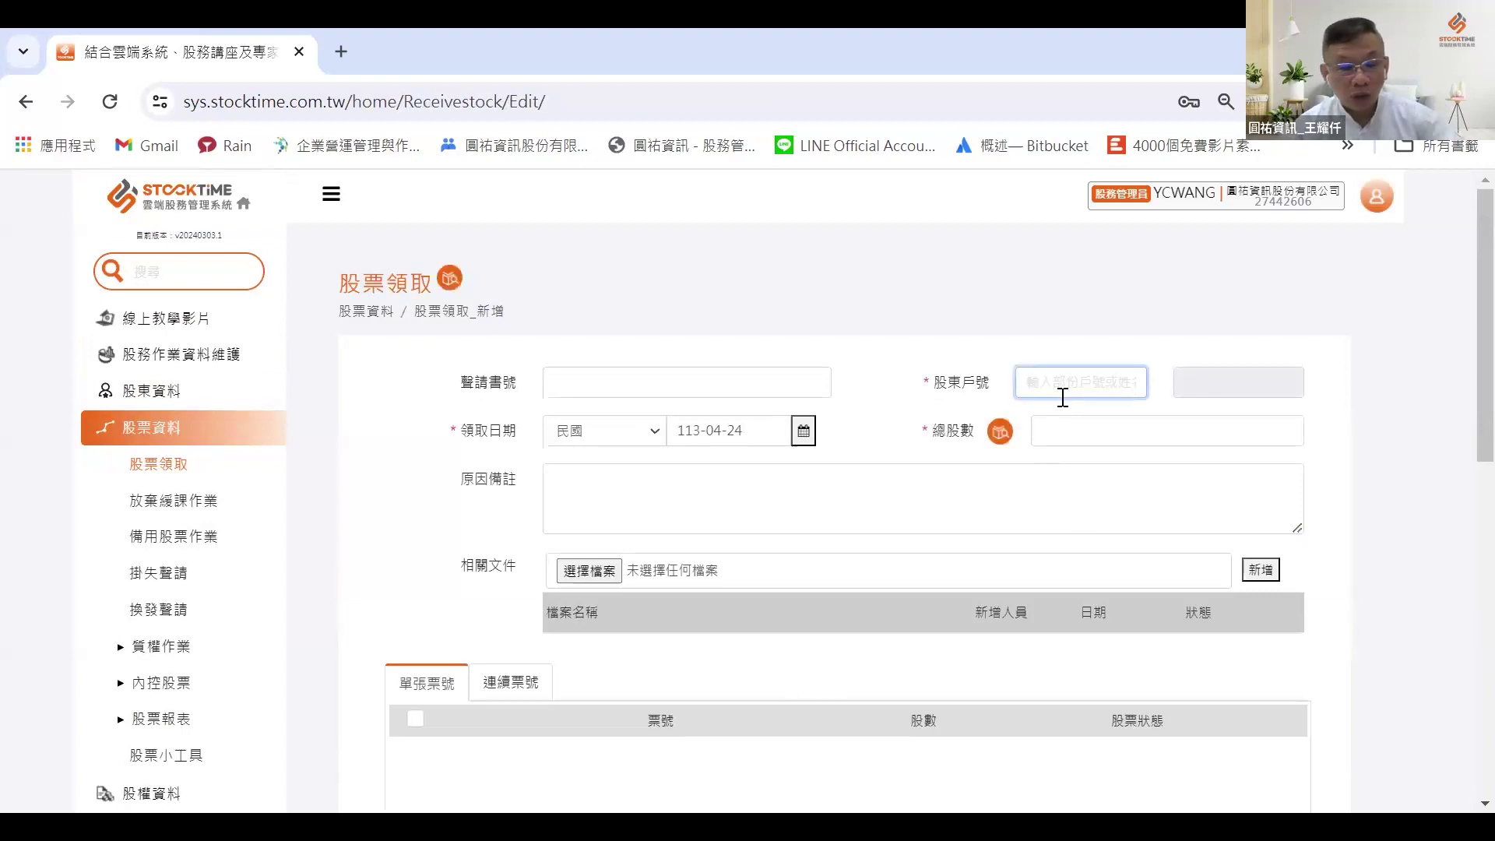
text(1)
click(1065, 402)
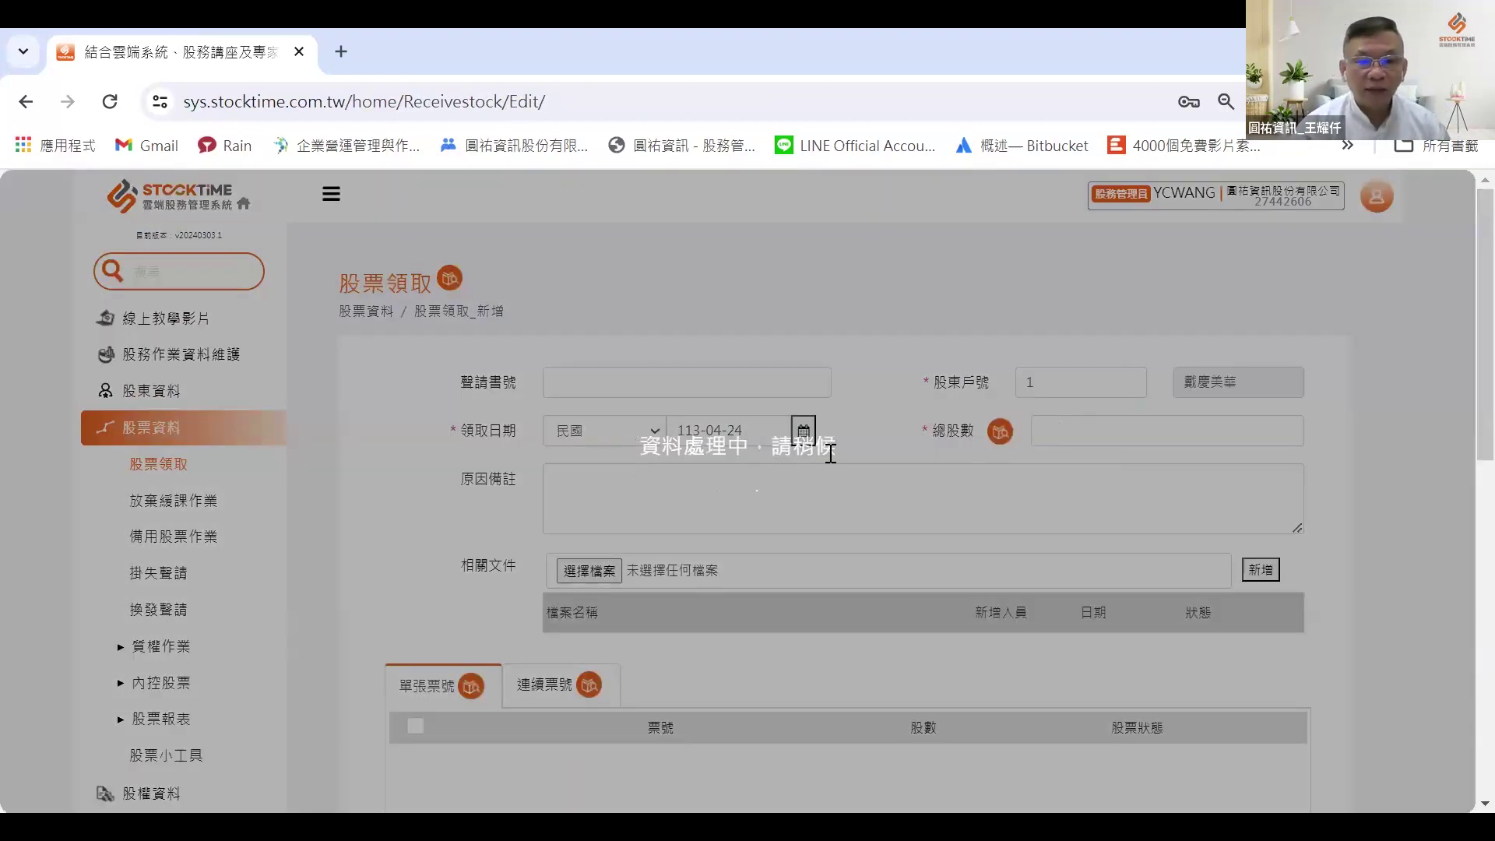
scroll(1041, 358, down, 1)
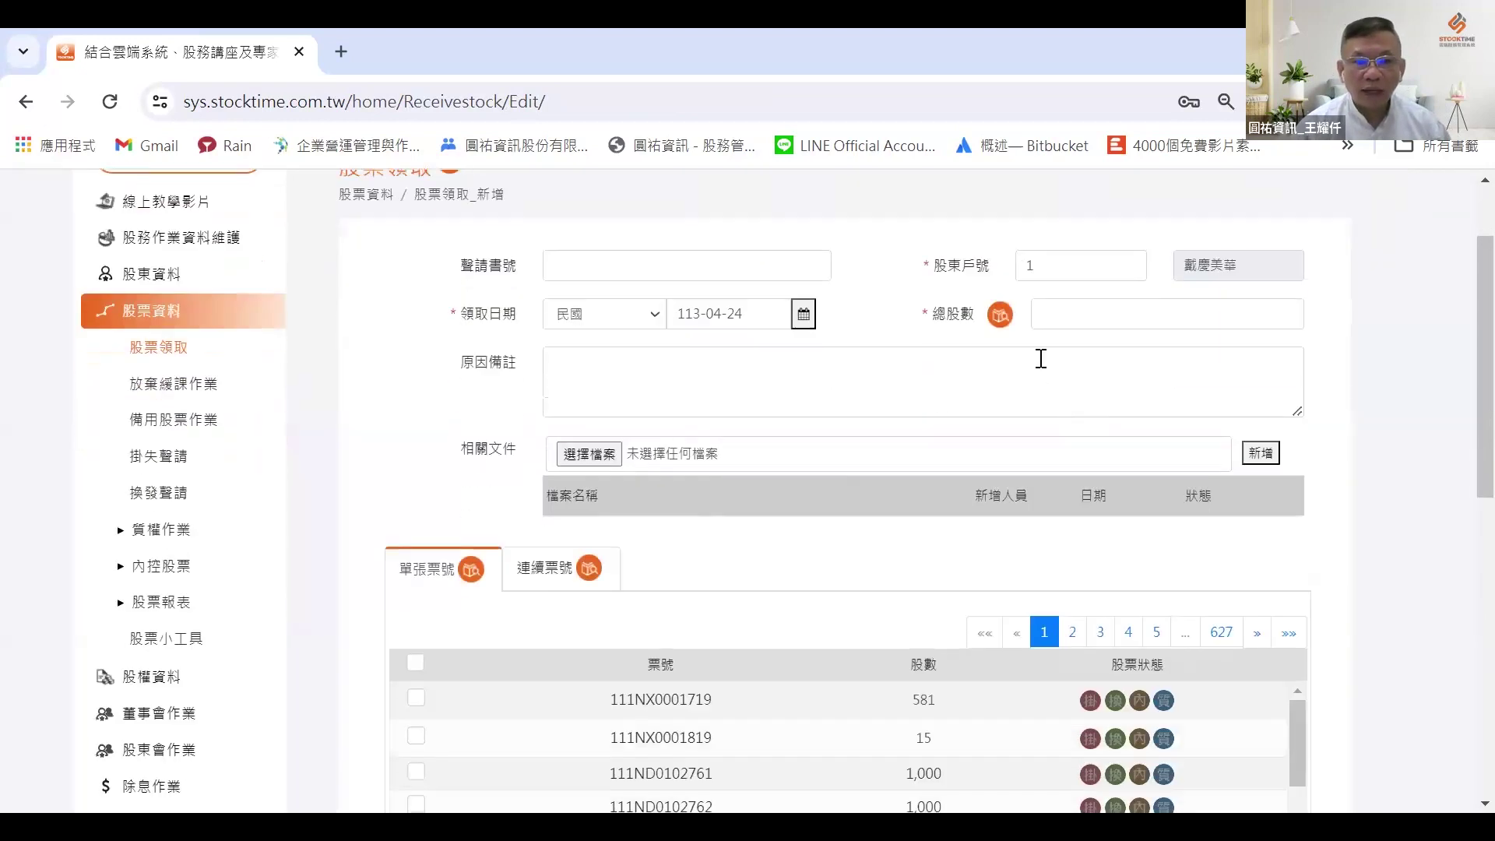
click(1049, 324)
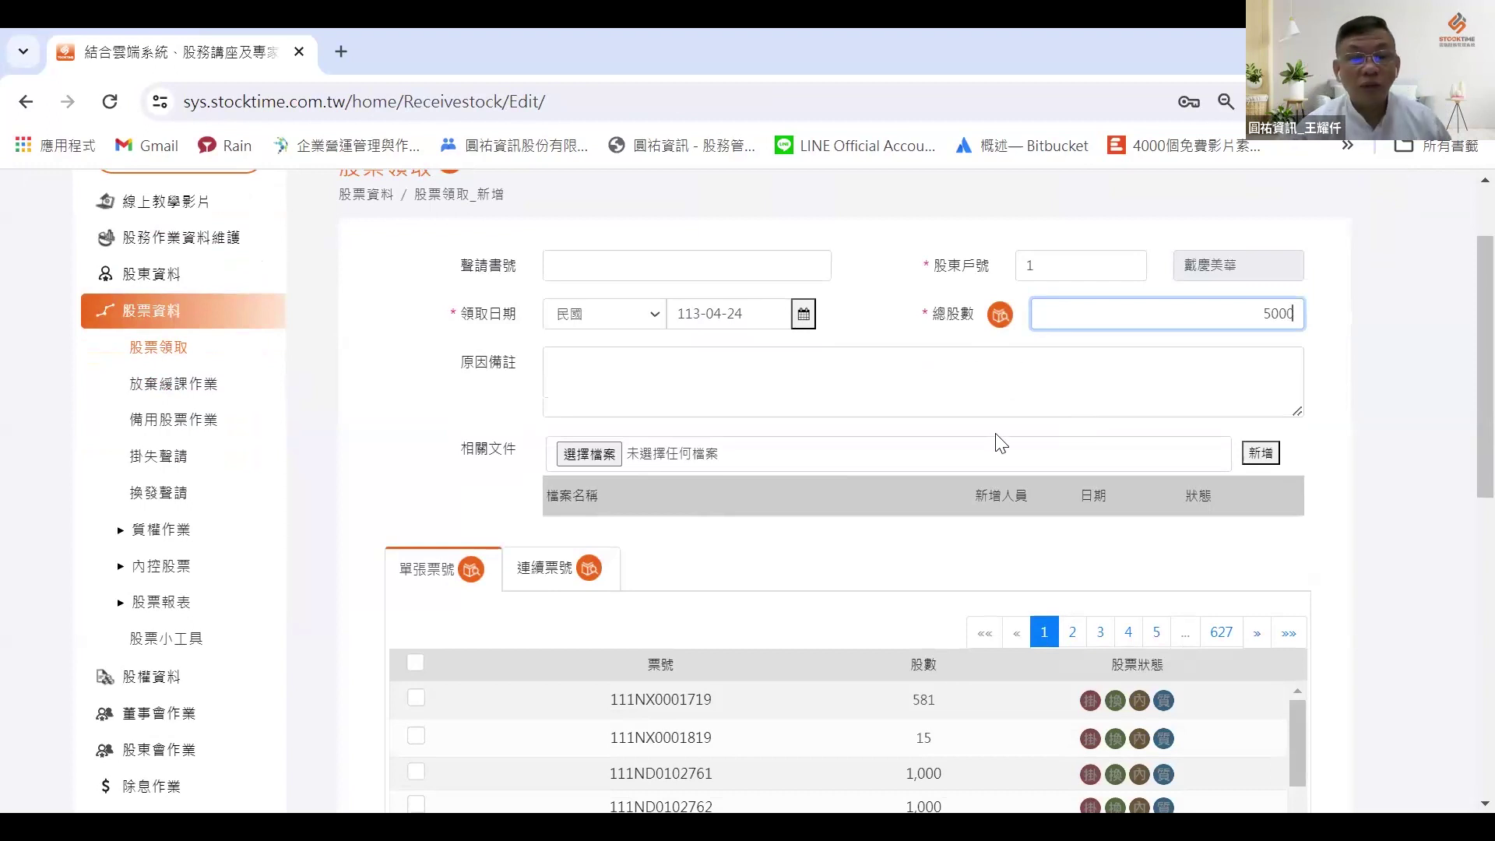
Step: Tick tickets 111ND0102762, 0763, 0764, 0766 and 0771 for collection
scroll(486, 550, down, 1)
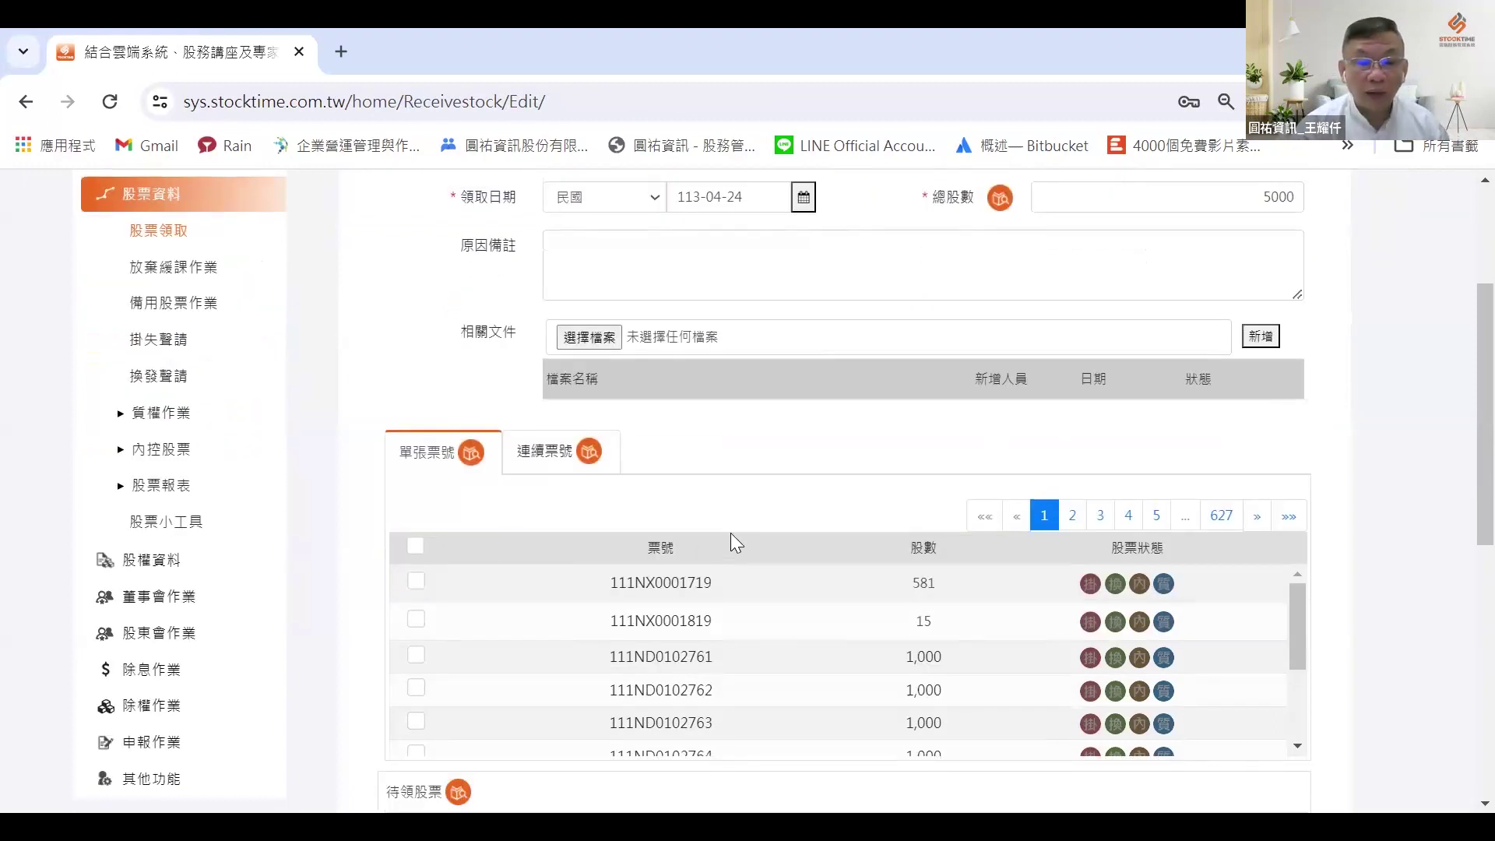
scroll(731, 533, down, 2)
scroll(712, 425, down, 1)
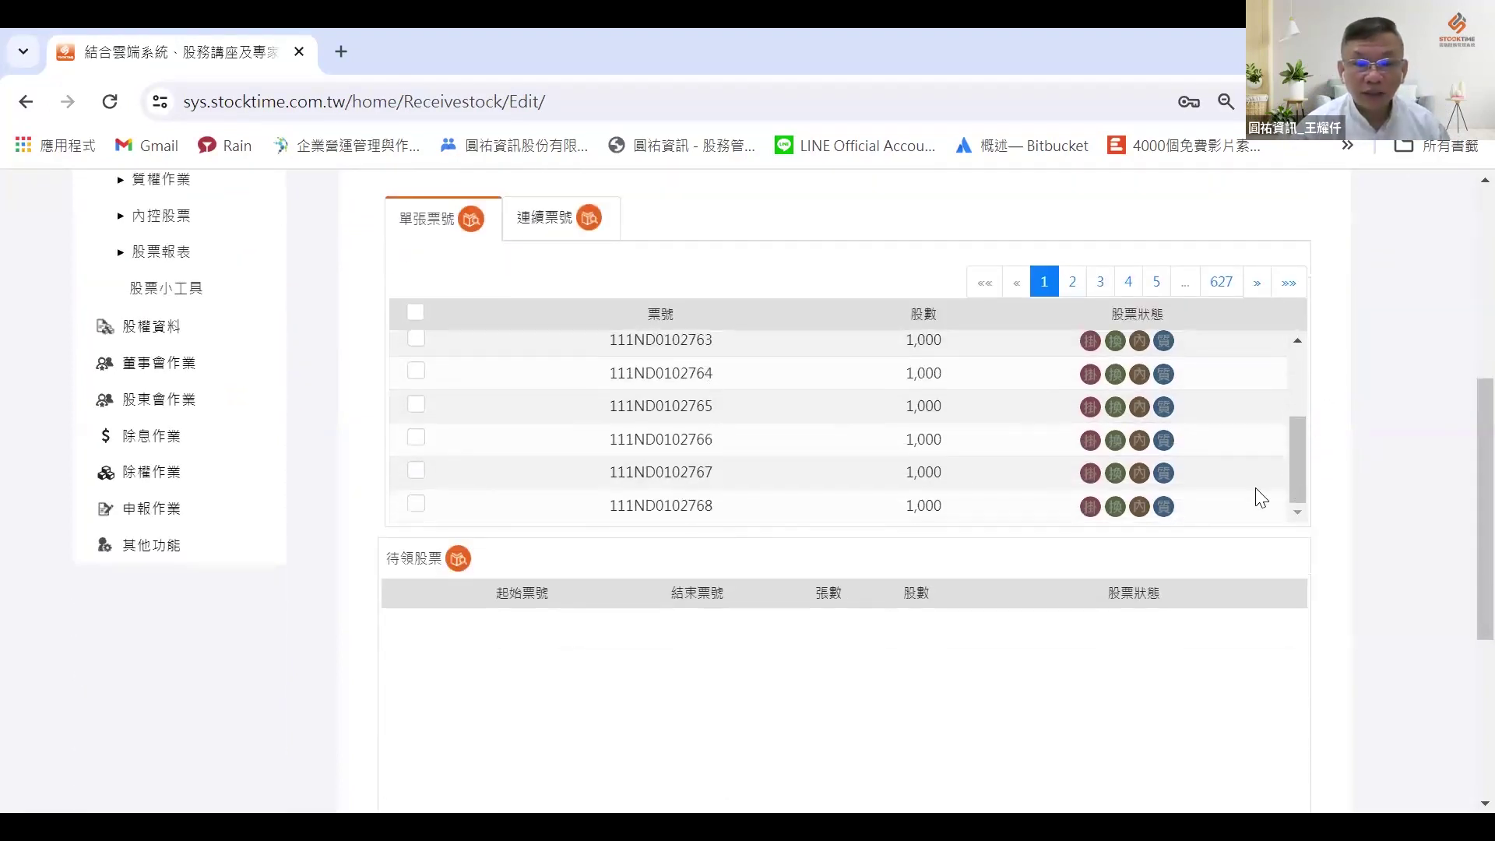
mouse_move(1296, 458)
mouse_down()
mouse_move(1296, 410)
mouse_move(1298, 429)
mouse_up()
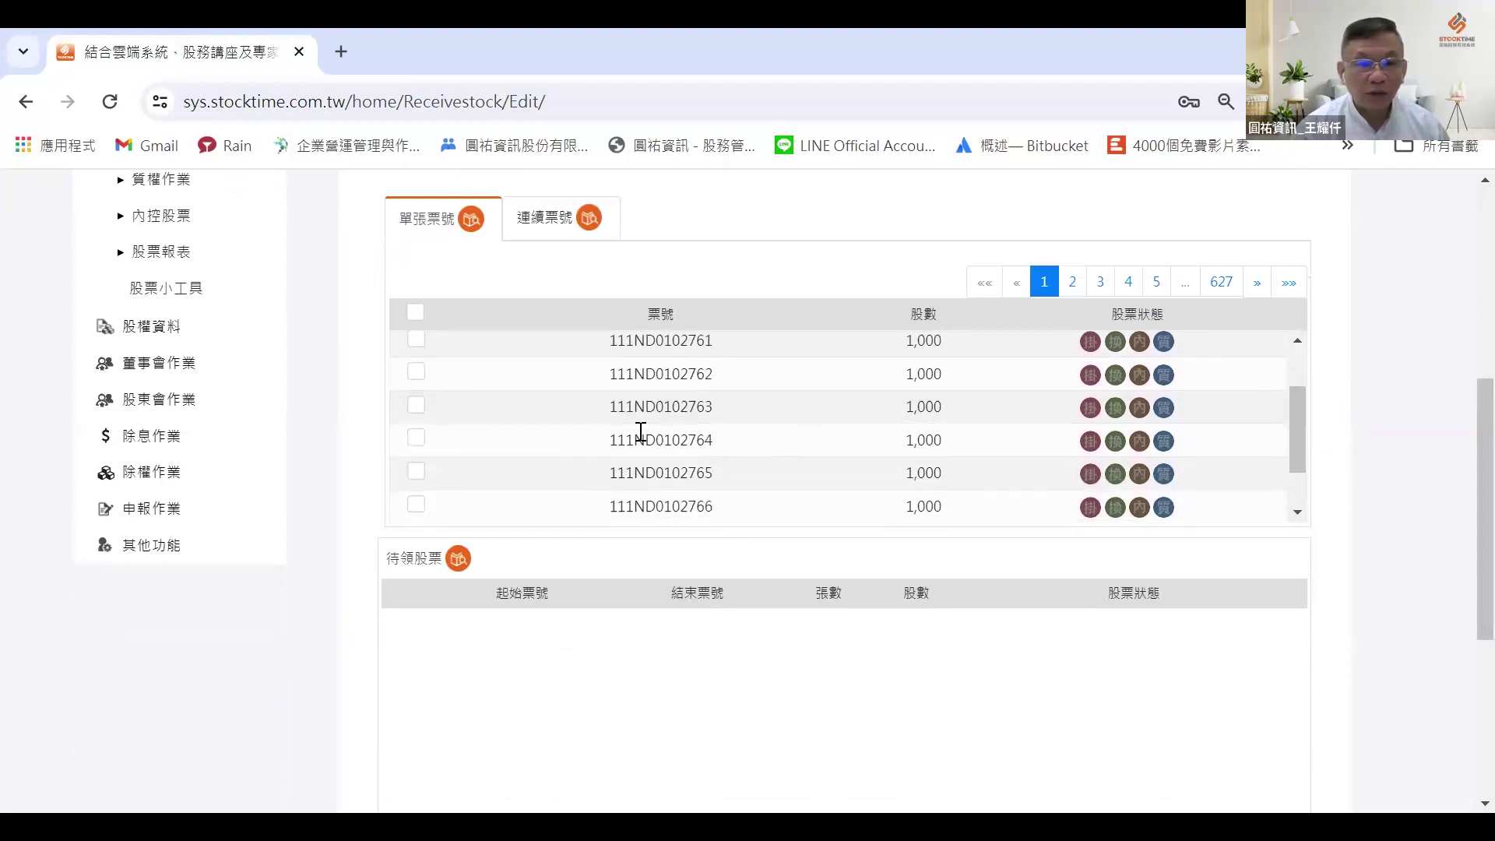
click(417, 372)
click(418, 405)
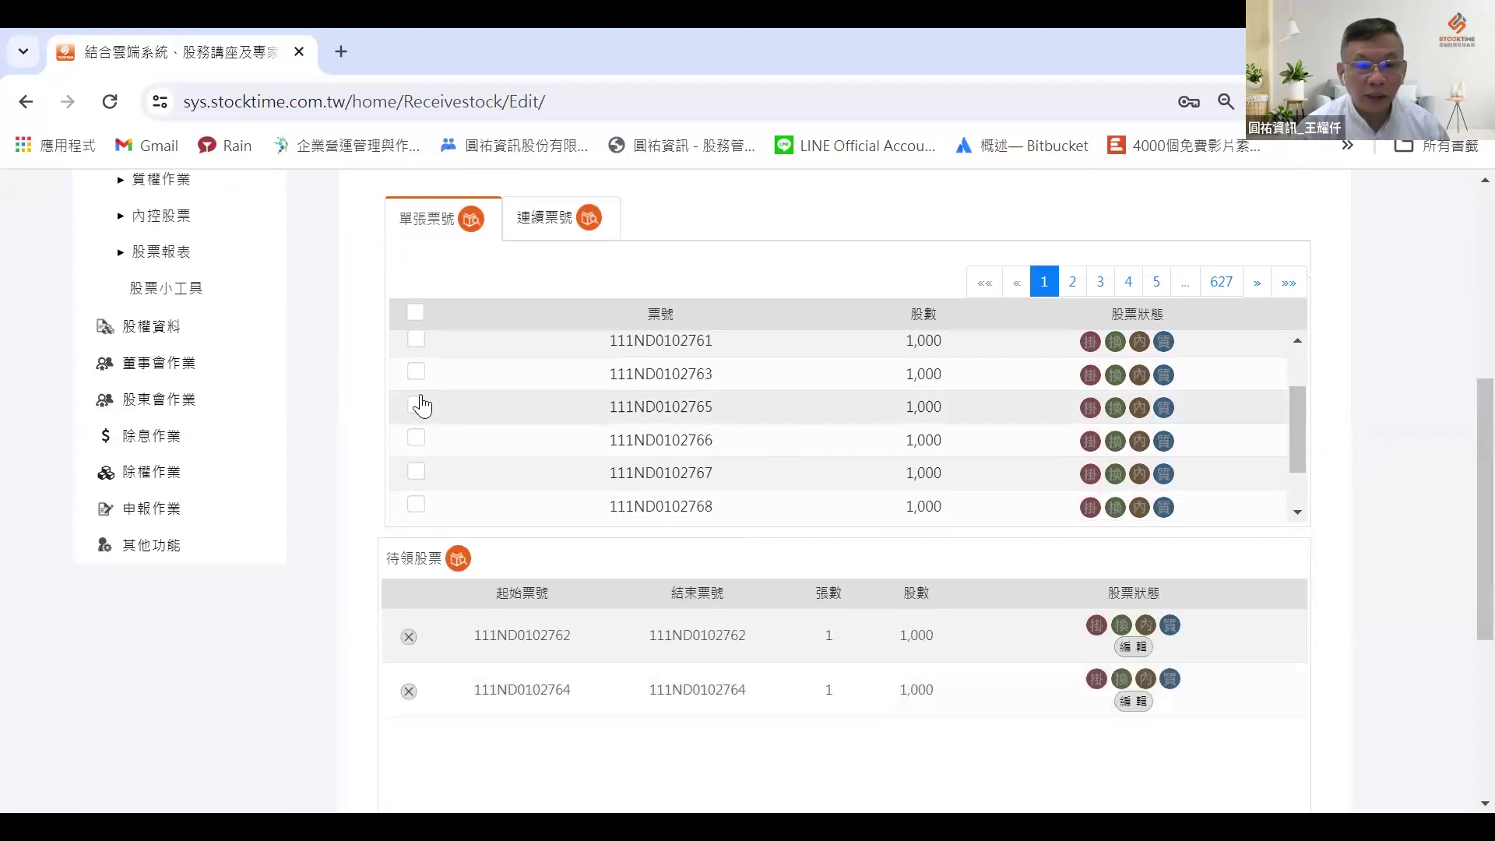
click(417, 372)
click(418, 405)
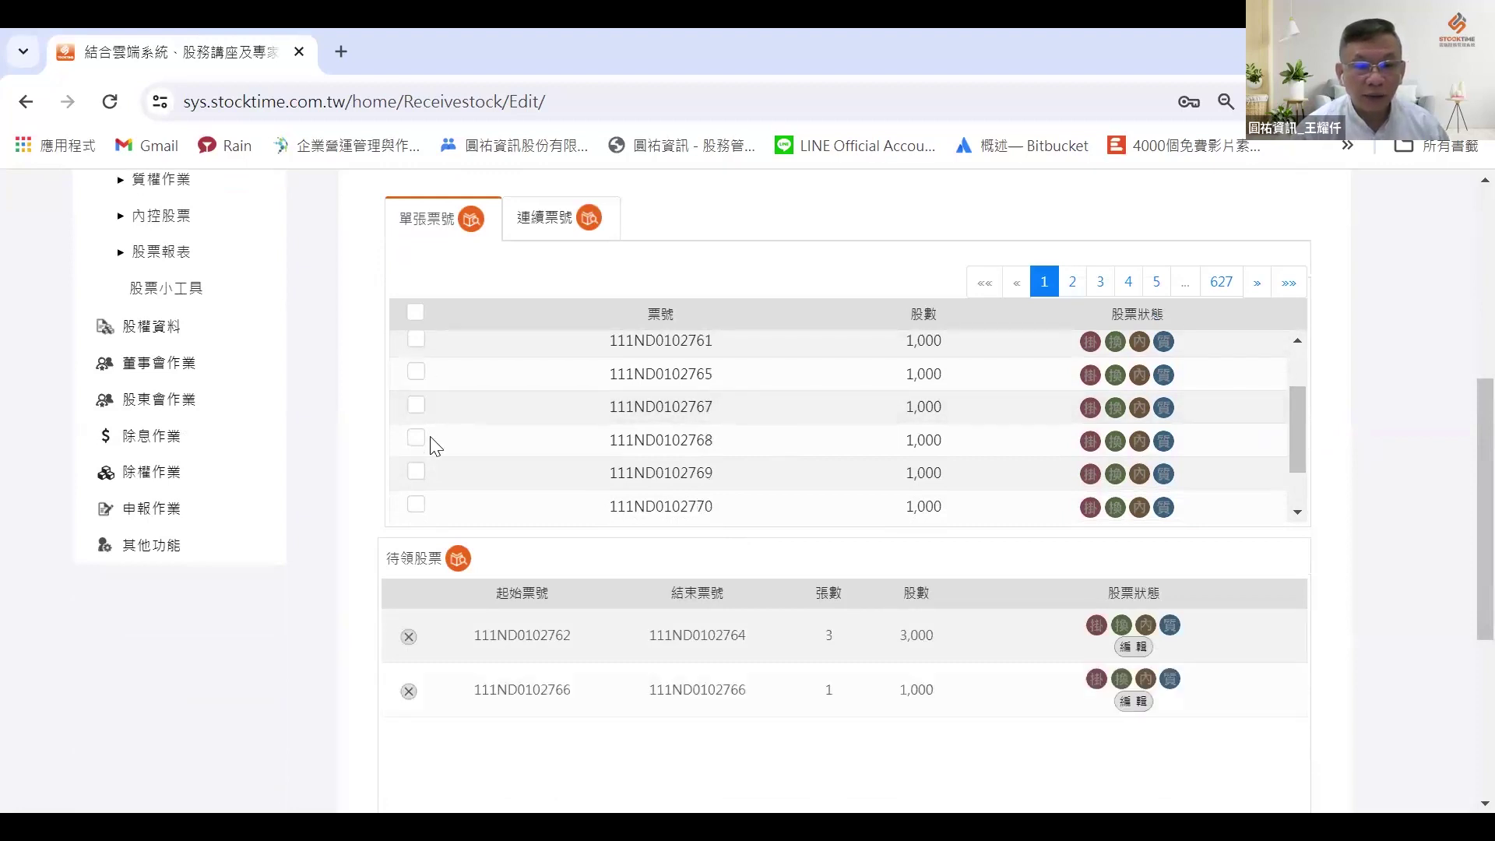
scroll(452, 433, down, 1)
click(418, 470)
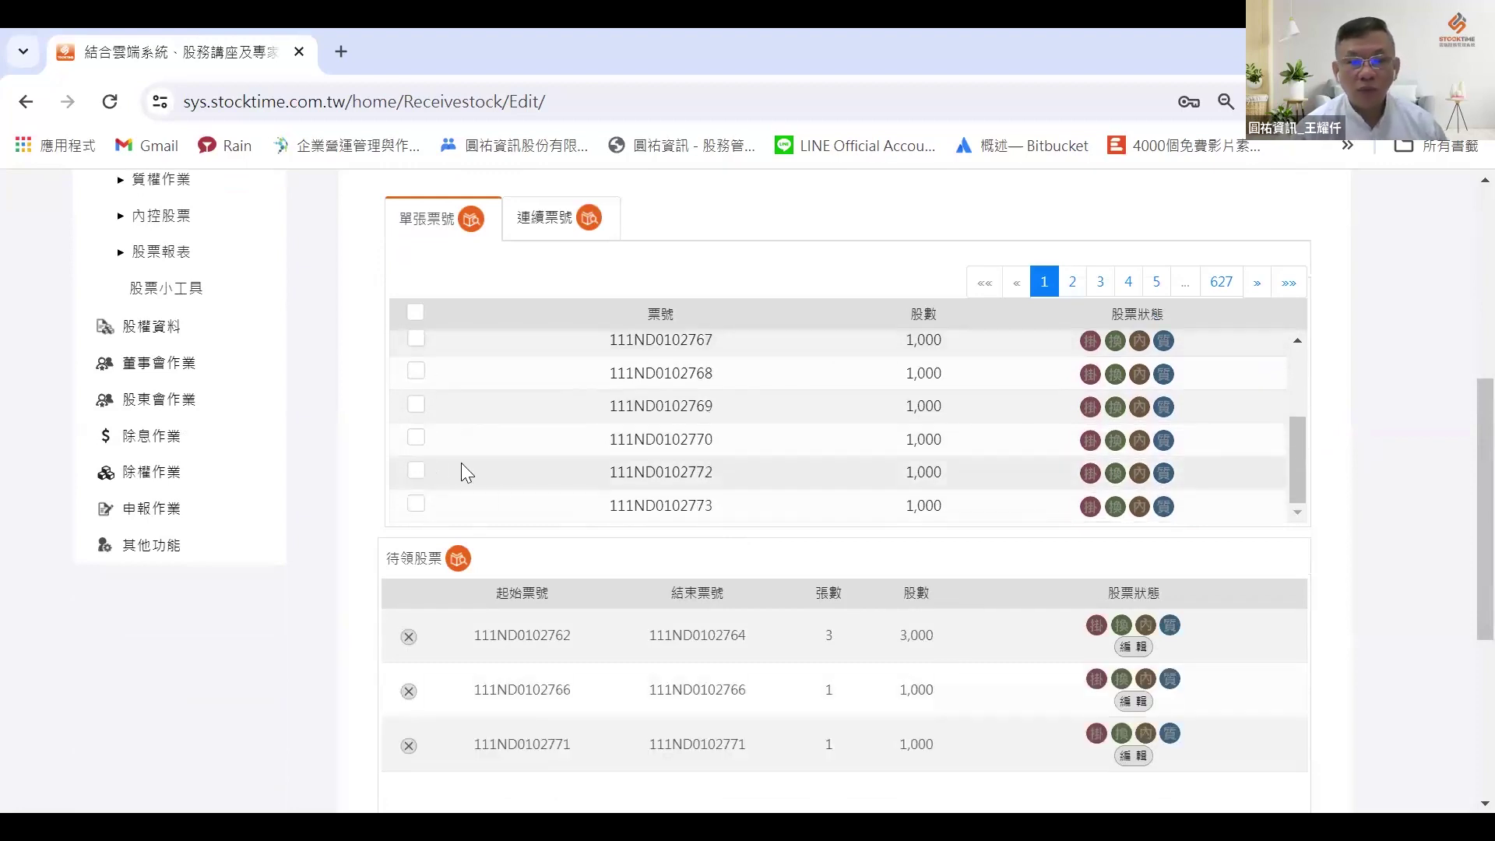
Step: Save the five-ticket, 5,000-share collection record and confirm the success message
scroll(528, 506, down, 2)
scroll(529, 506, down, 2)
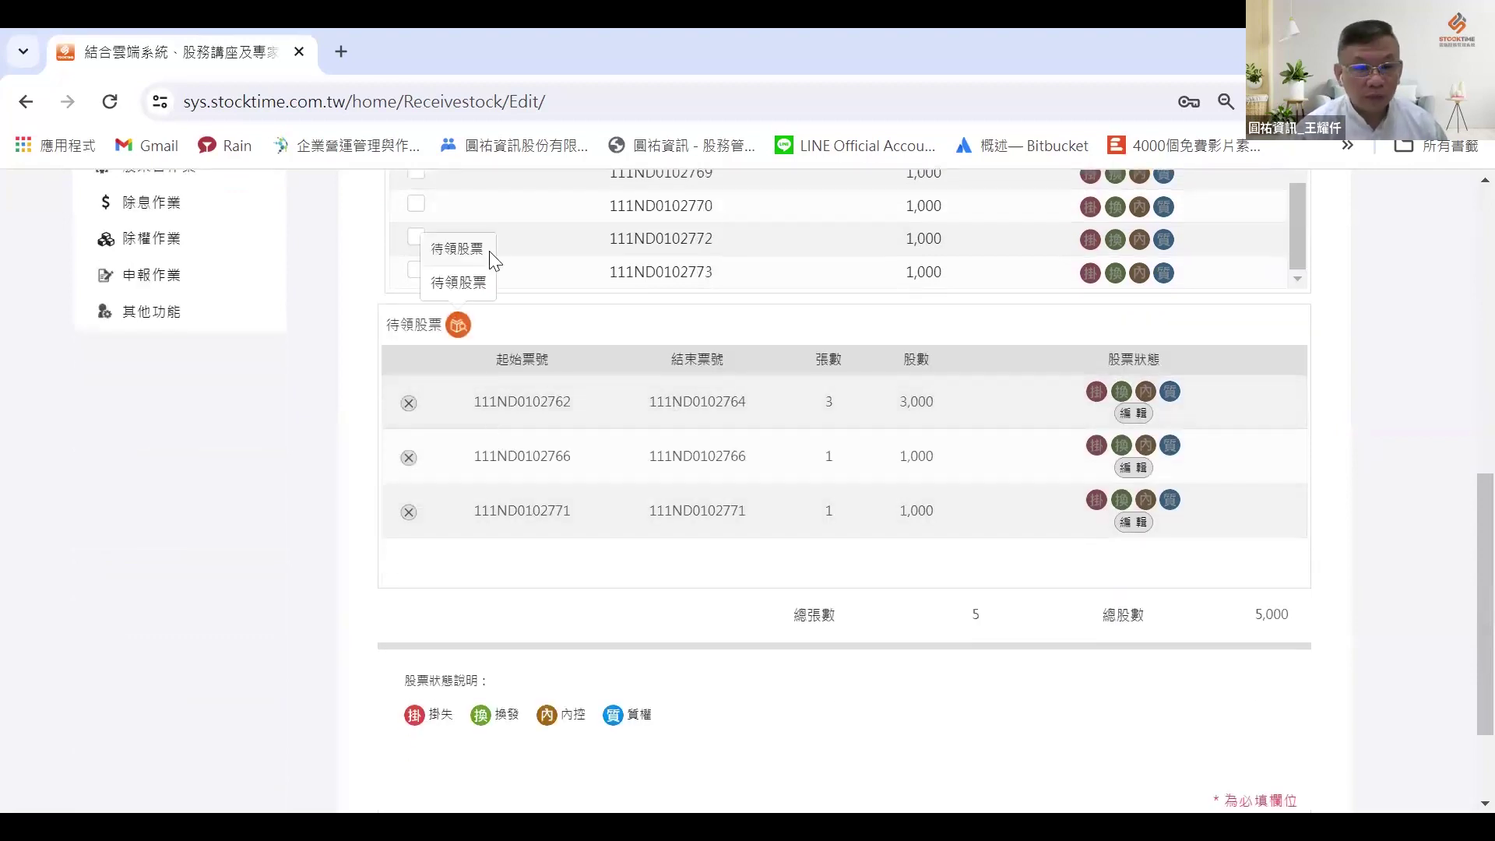
scroll(490, 257, up, 2)
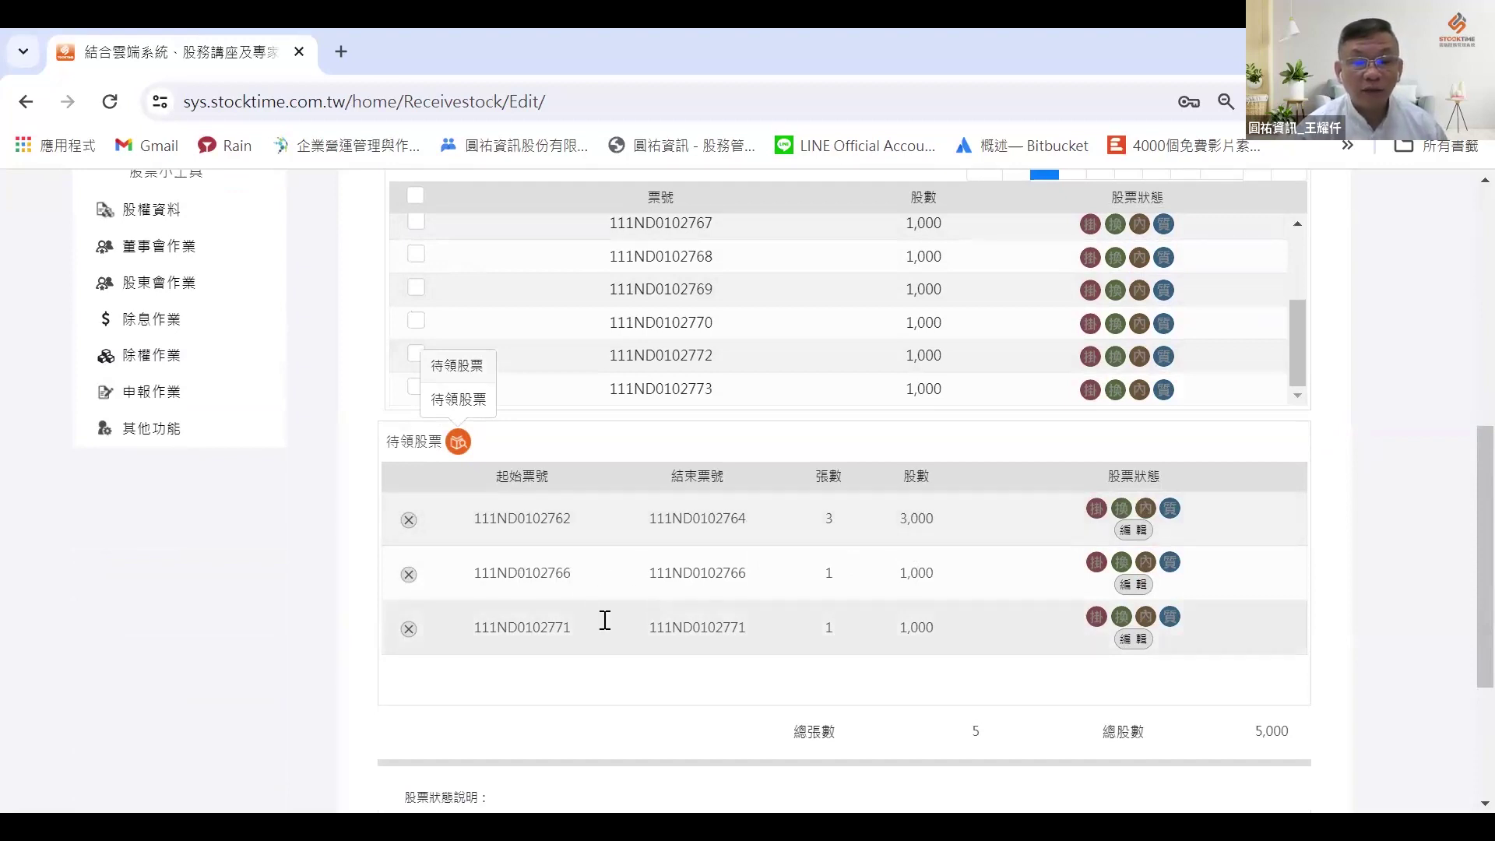
scroll(747, 574, down, 3)
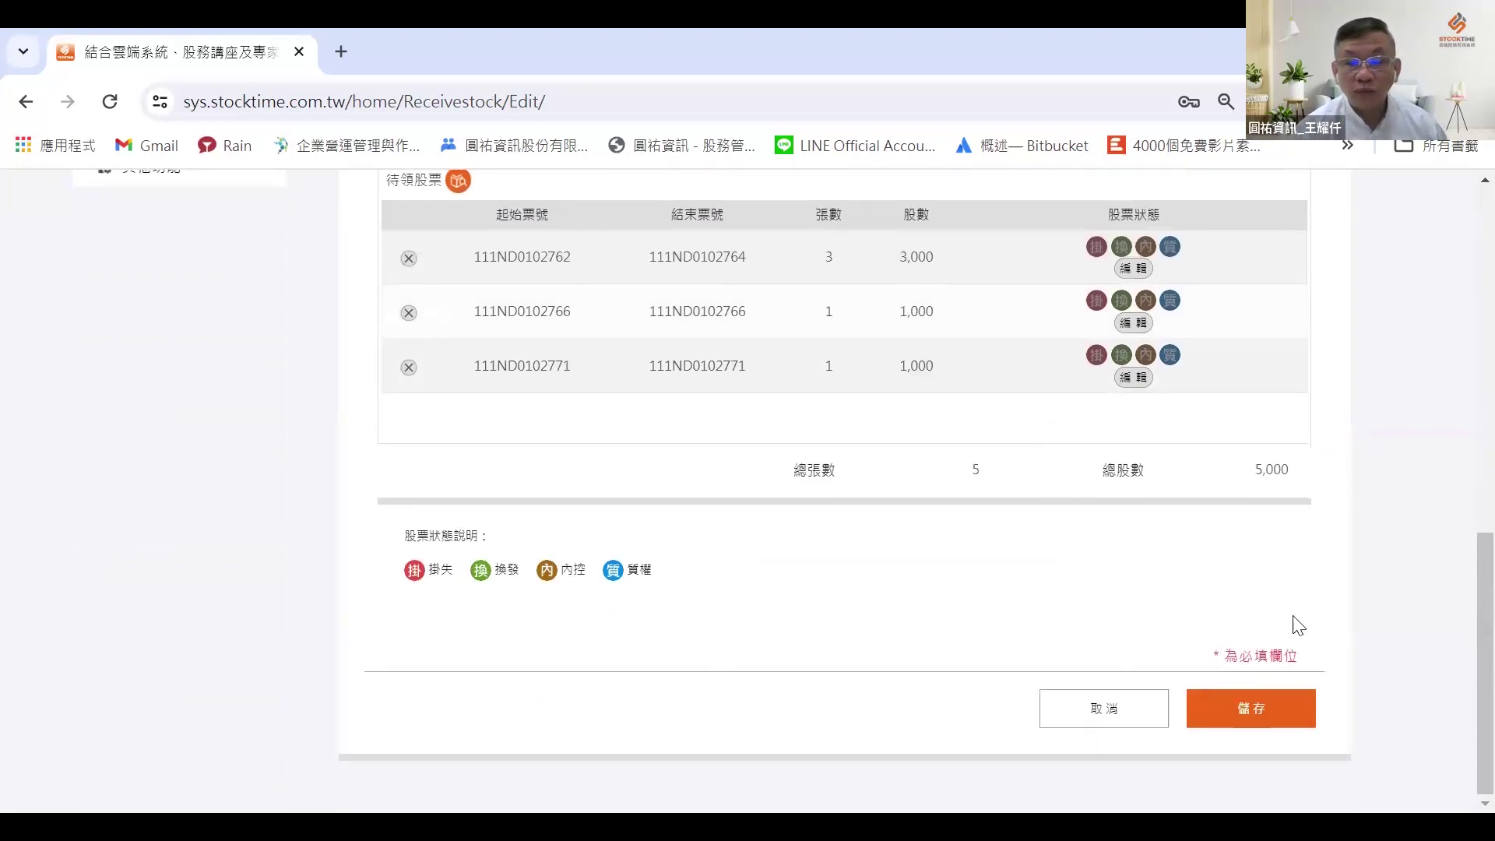
click(1218, 692)
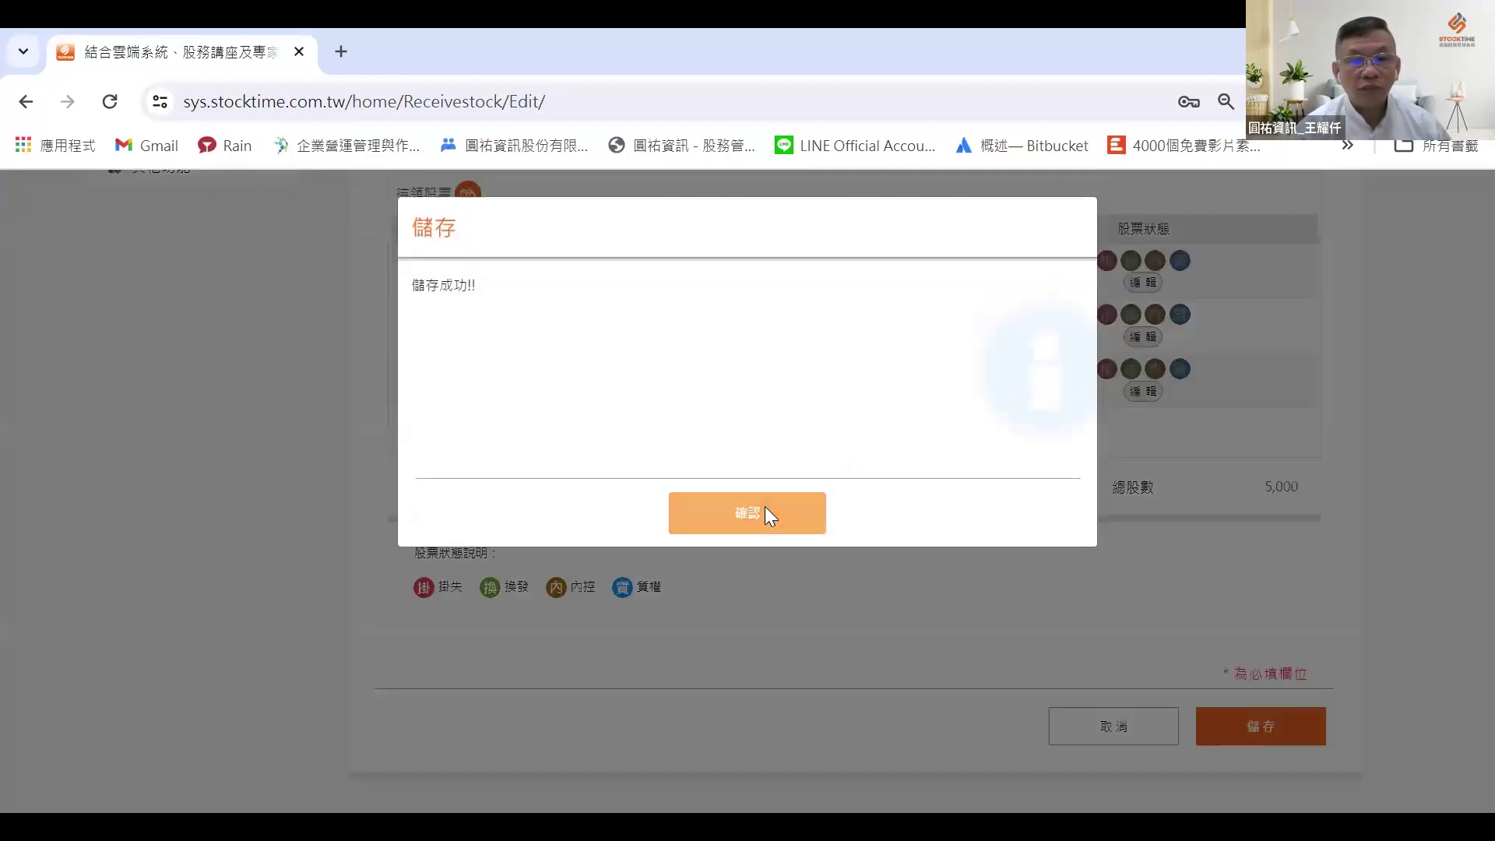
click(765, 510)
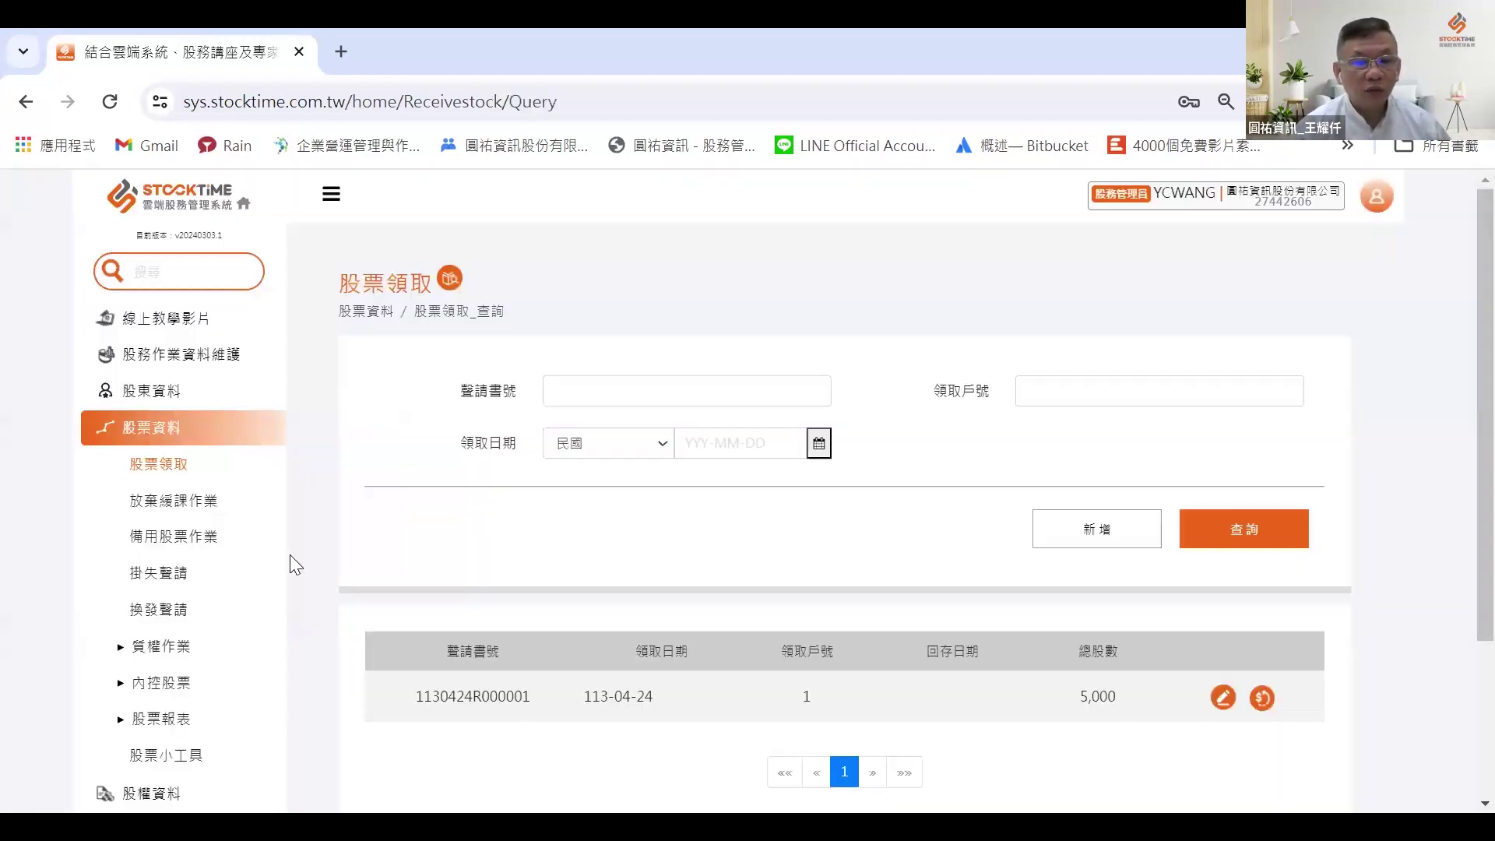
Step: Open 股票報表 > 股東持有股票清冊 at its 報表匯出 tab
click(161, 720)
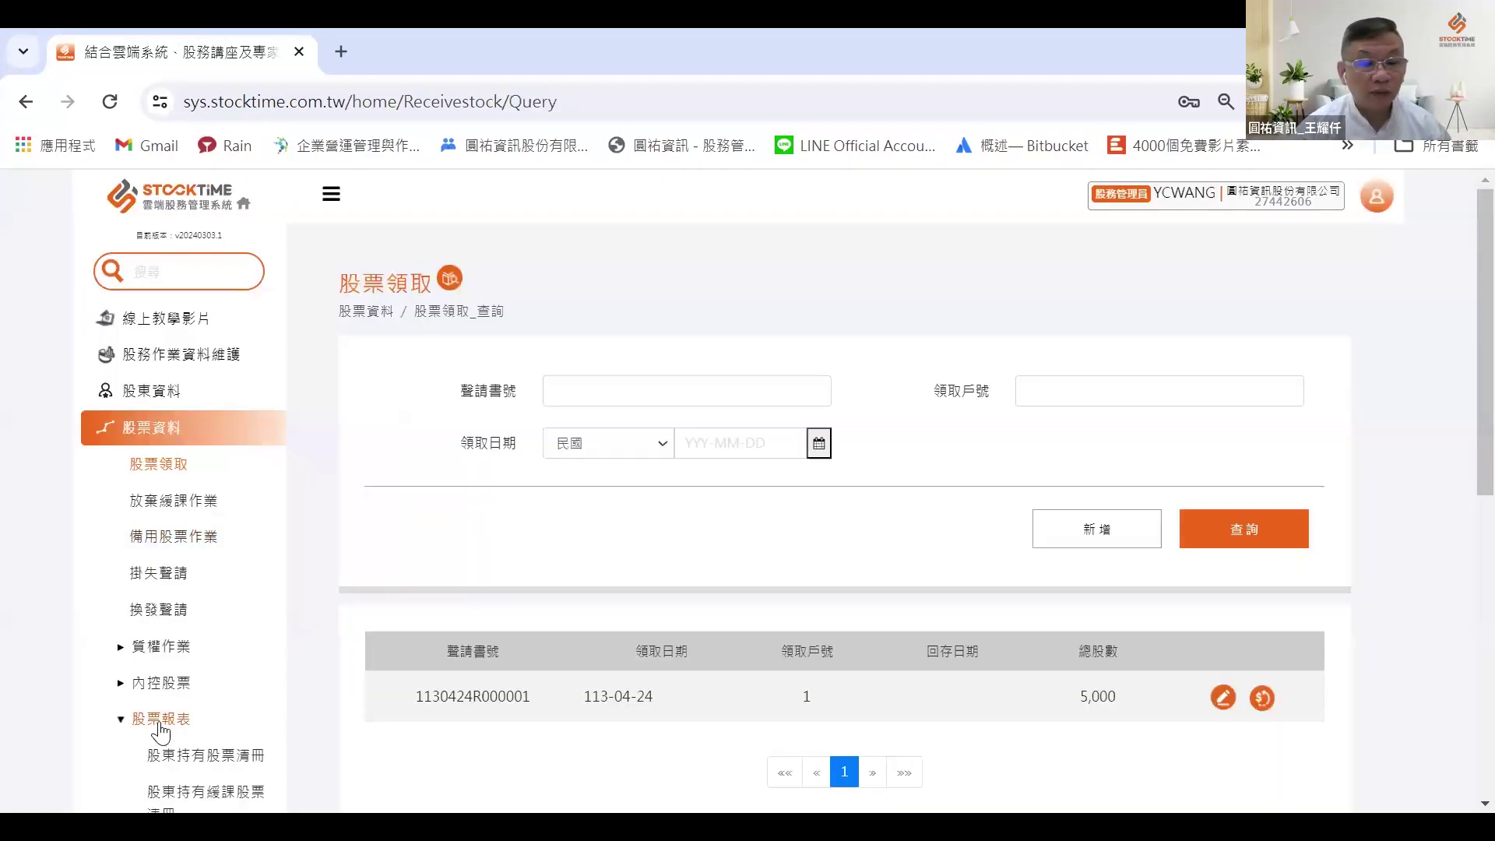
click(195, 756)
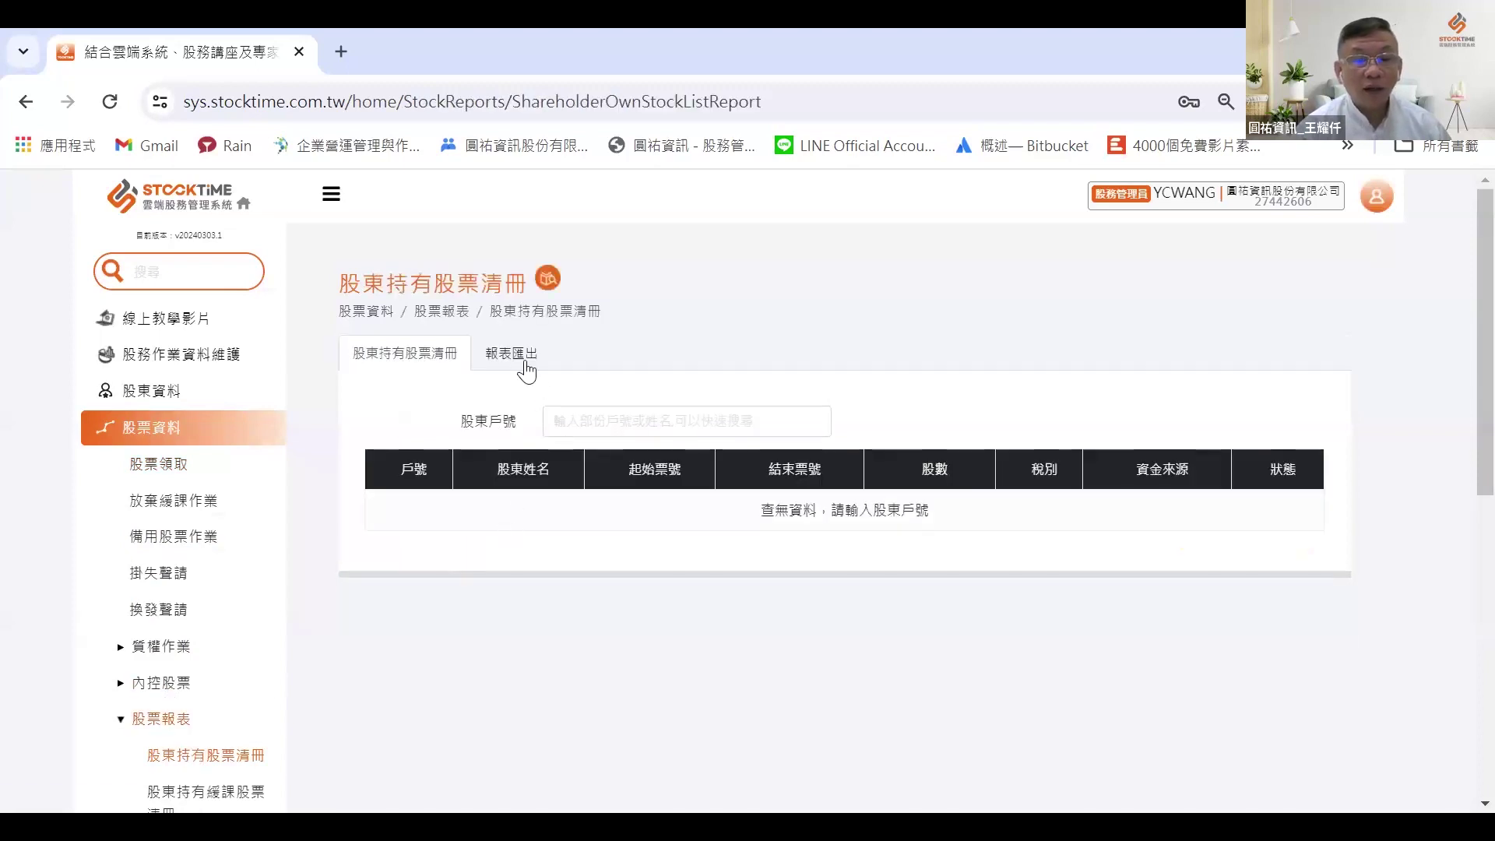
click(511, 353)
Step: Regenerate the holdings report to confirm collected certificates are no longer 未領取, then close it
click(1239, 701)
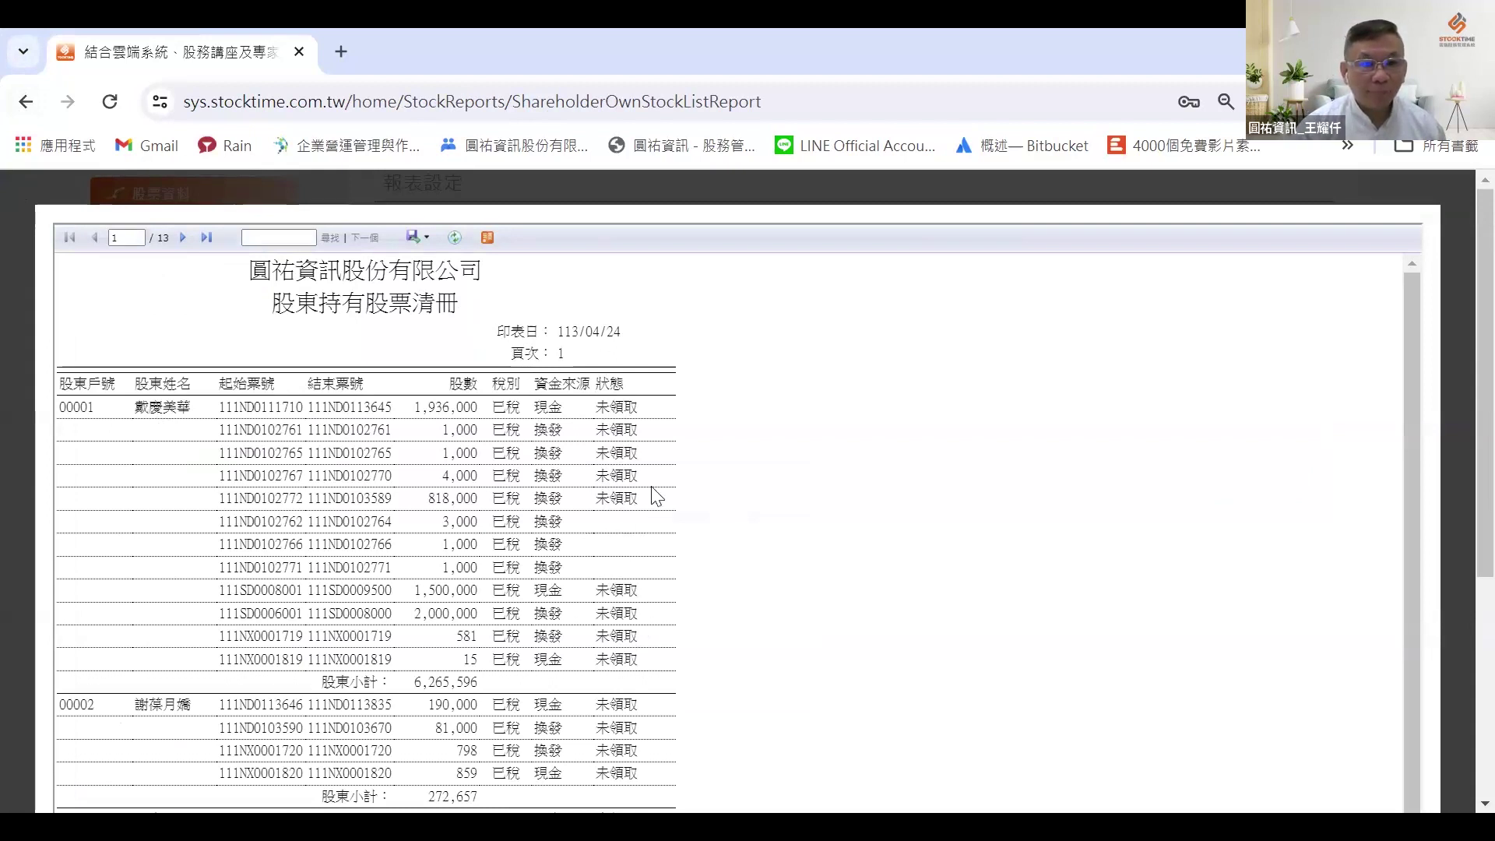
scroll(410, 696, down, 3)
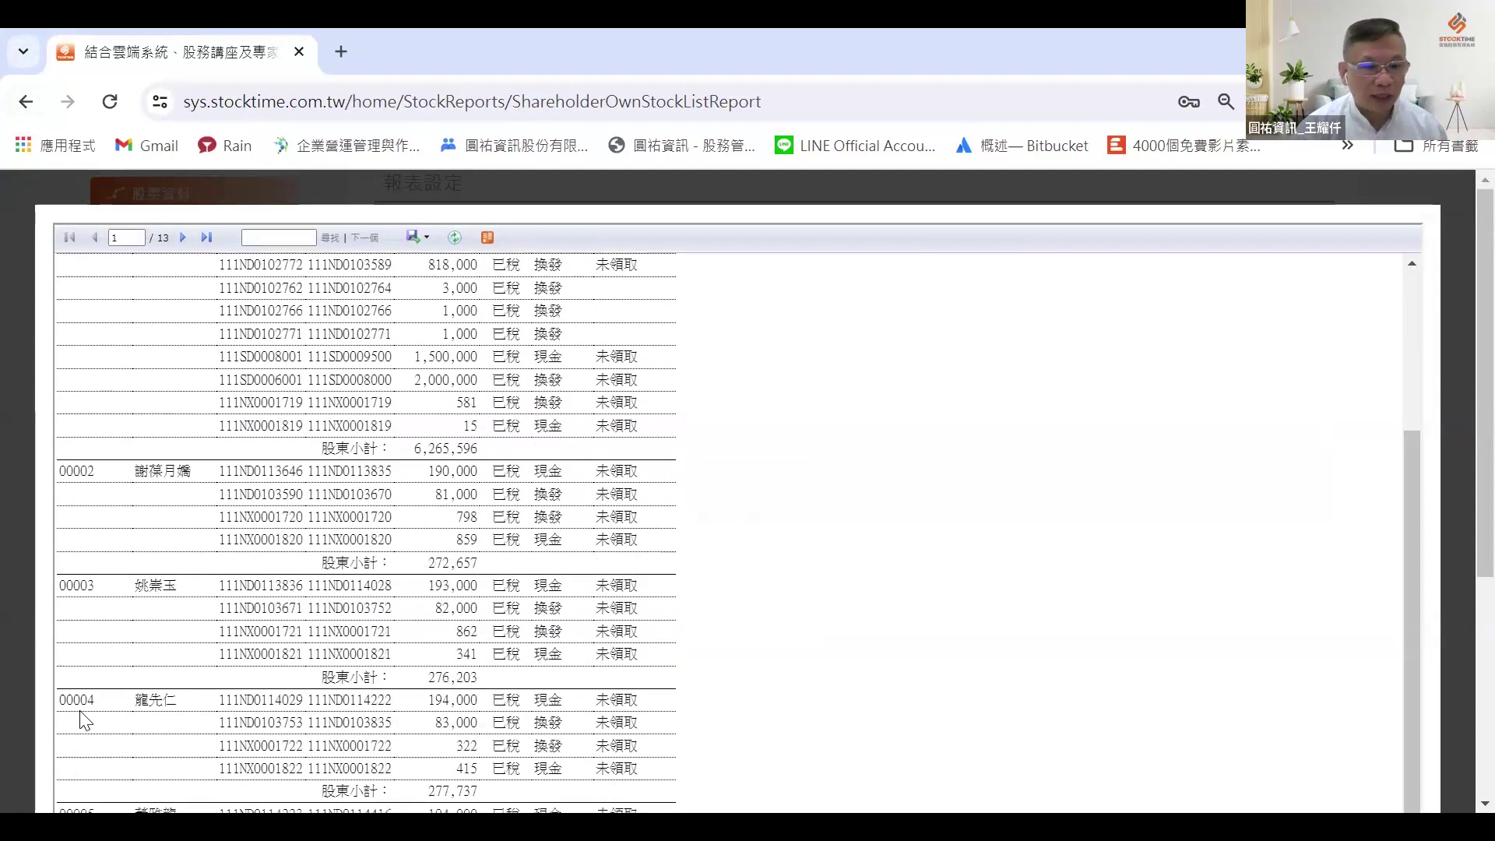
scroll(84, 720, down, 5)
click(77, 765)
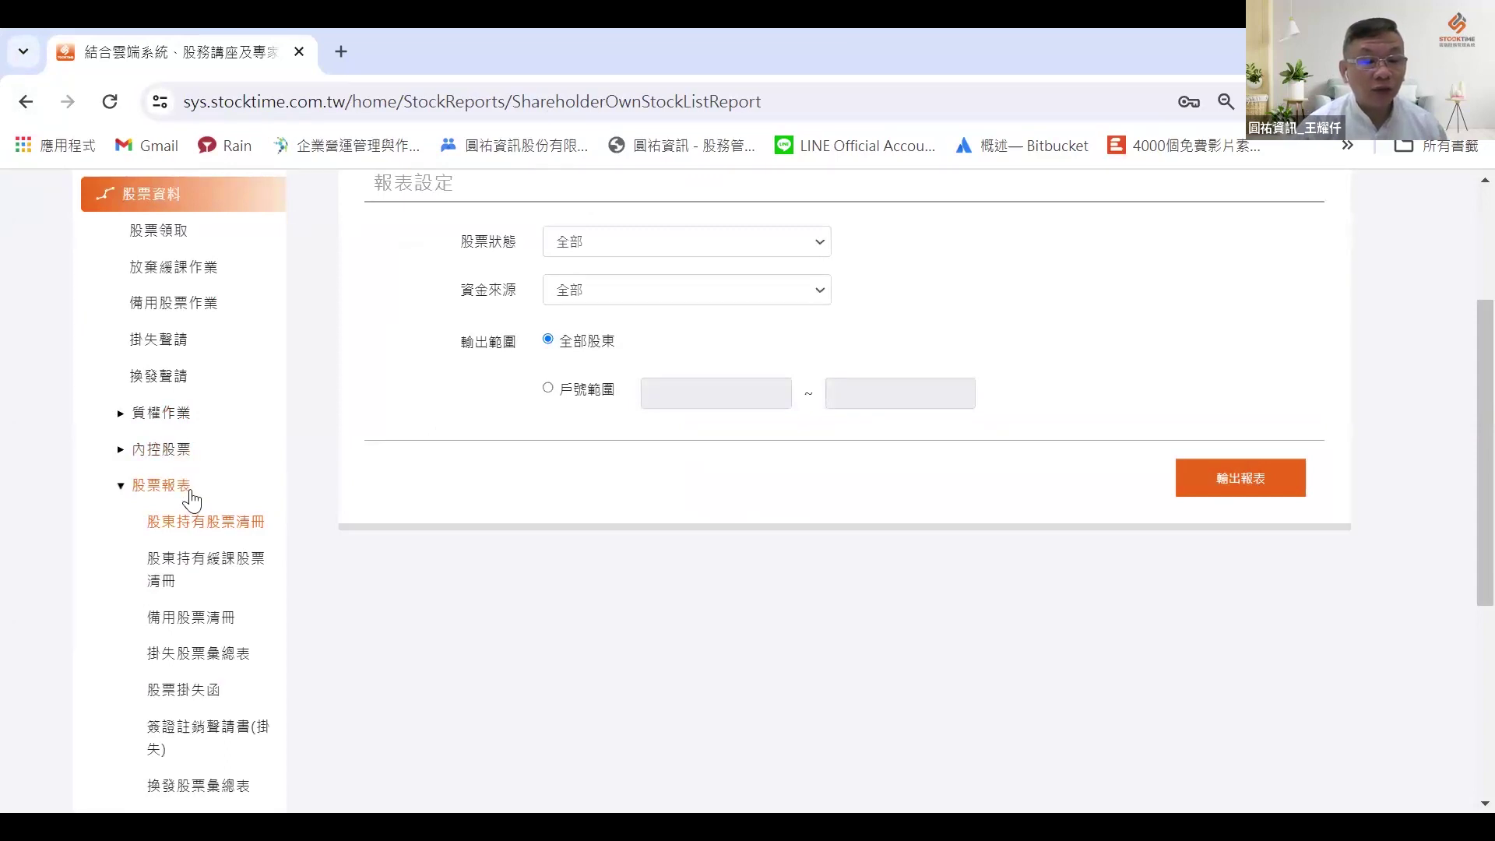
Step: Open 股票資料 > 放棄緩課作業 from the sidebar
scroll(186, 362, up, 2)
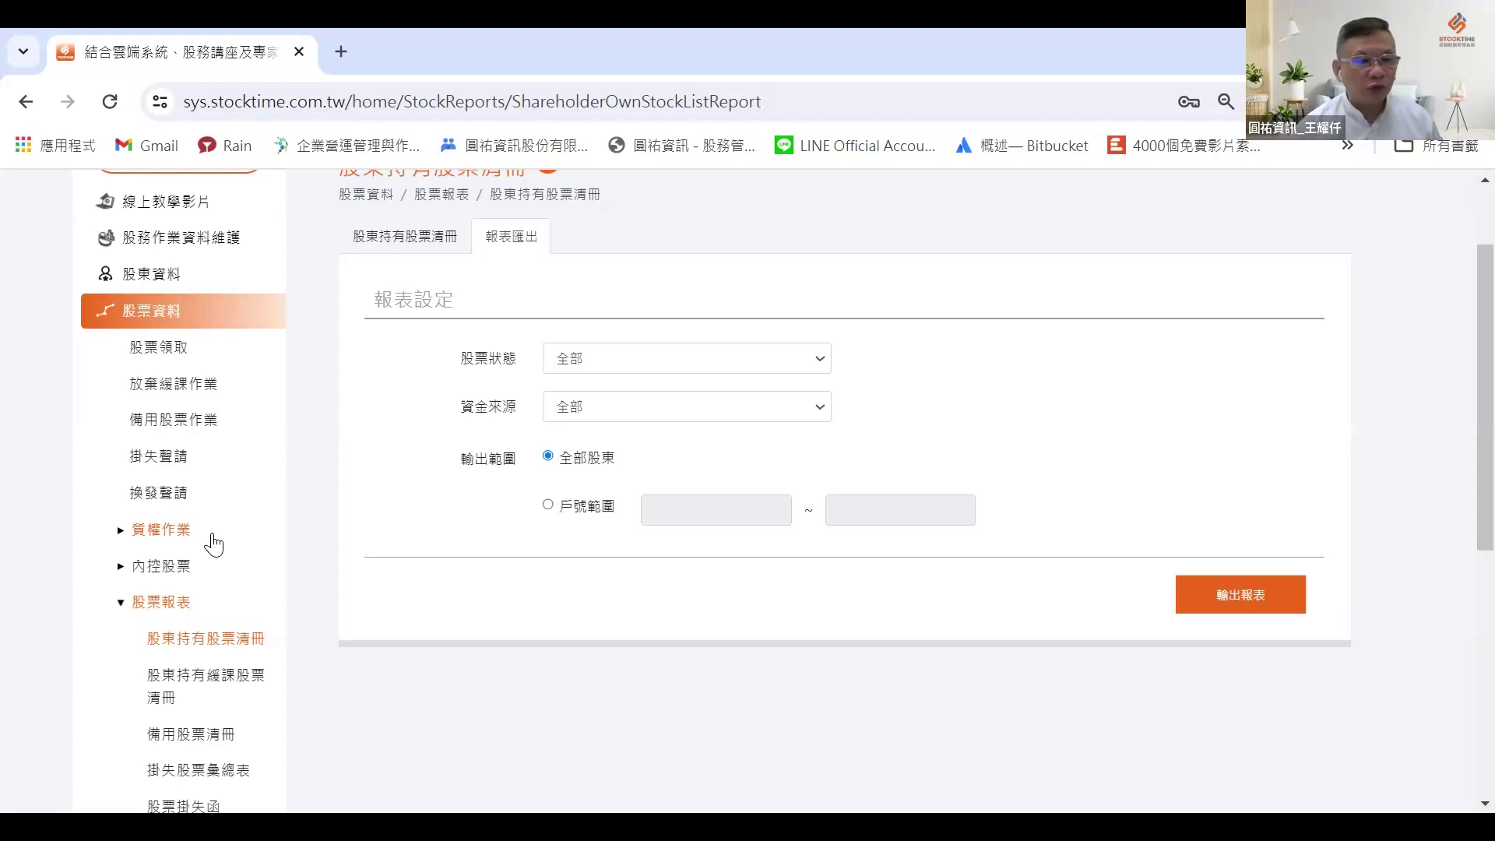
click(156, 390)
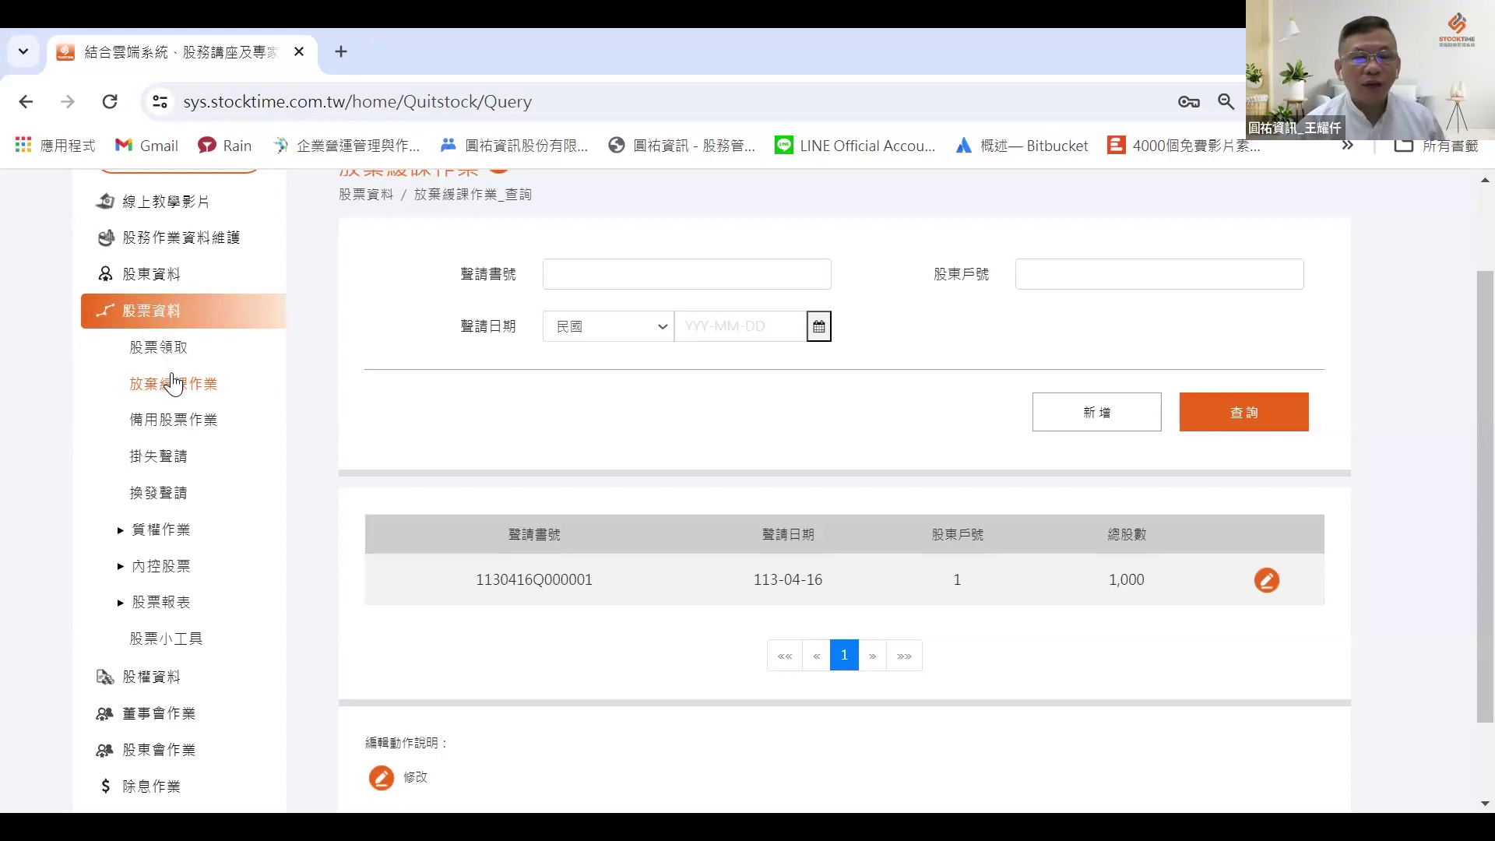
Step: Query the 放棄緩課作業 list, showing the one existing application
click(1258, 423)
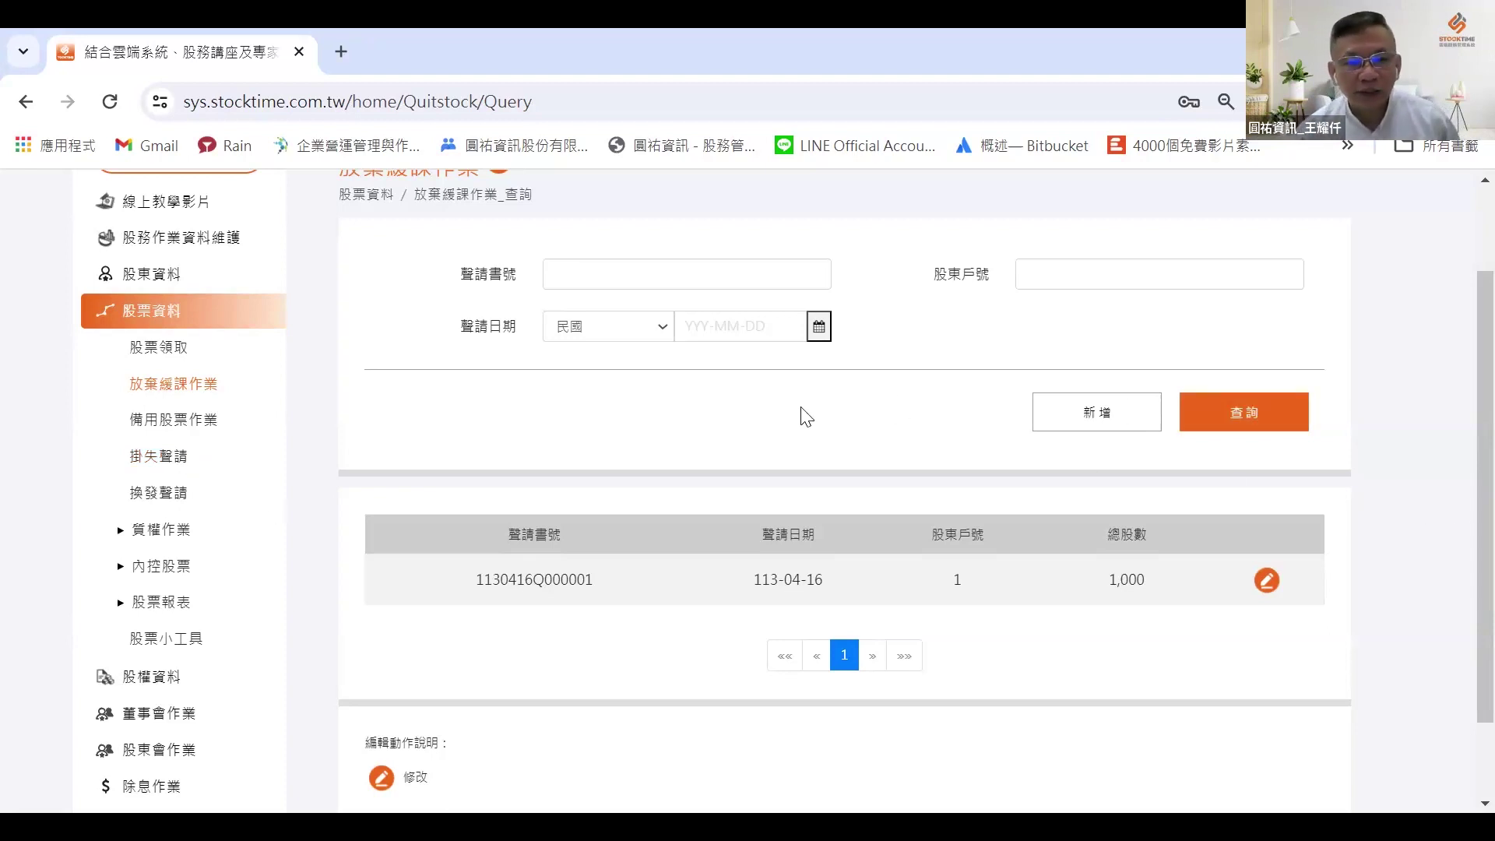
scroll(810, 491, down, 1)
scroll(852, 464, up, 3)
Step: Open a blank new 放棄緩課作業 application dated 113-04-24 and look it over
click(1112, 527)
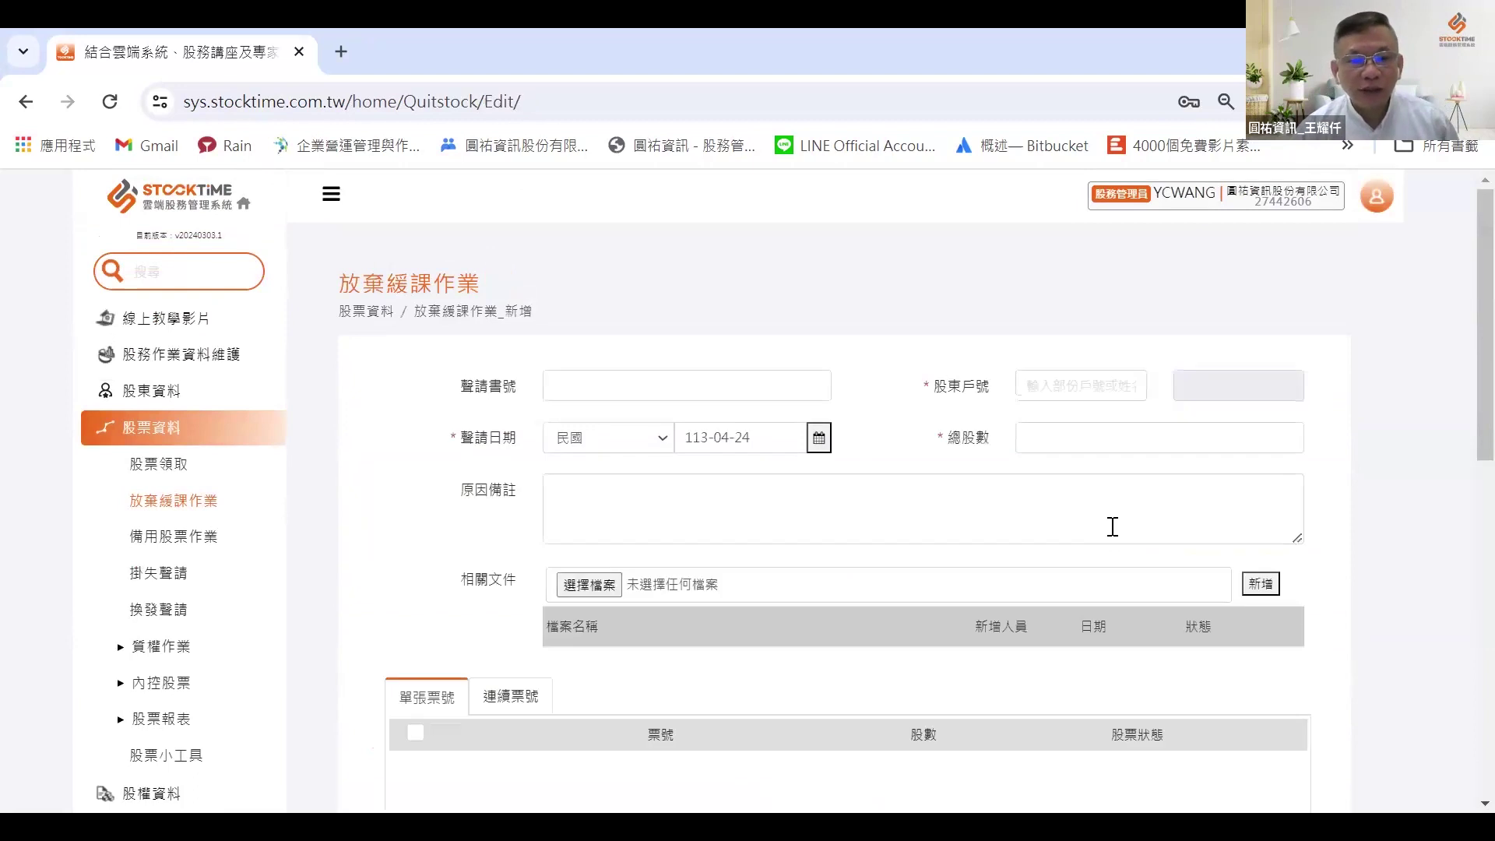
click(1029, 391)
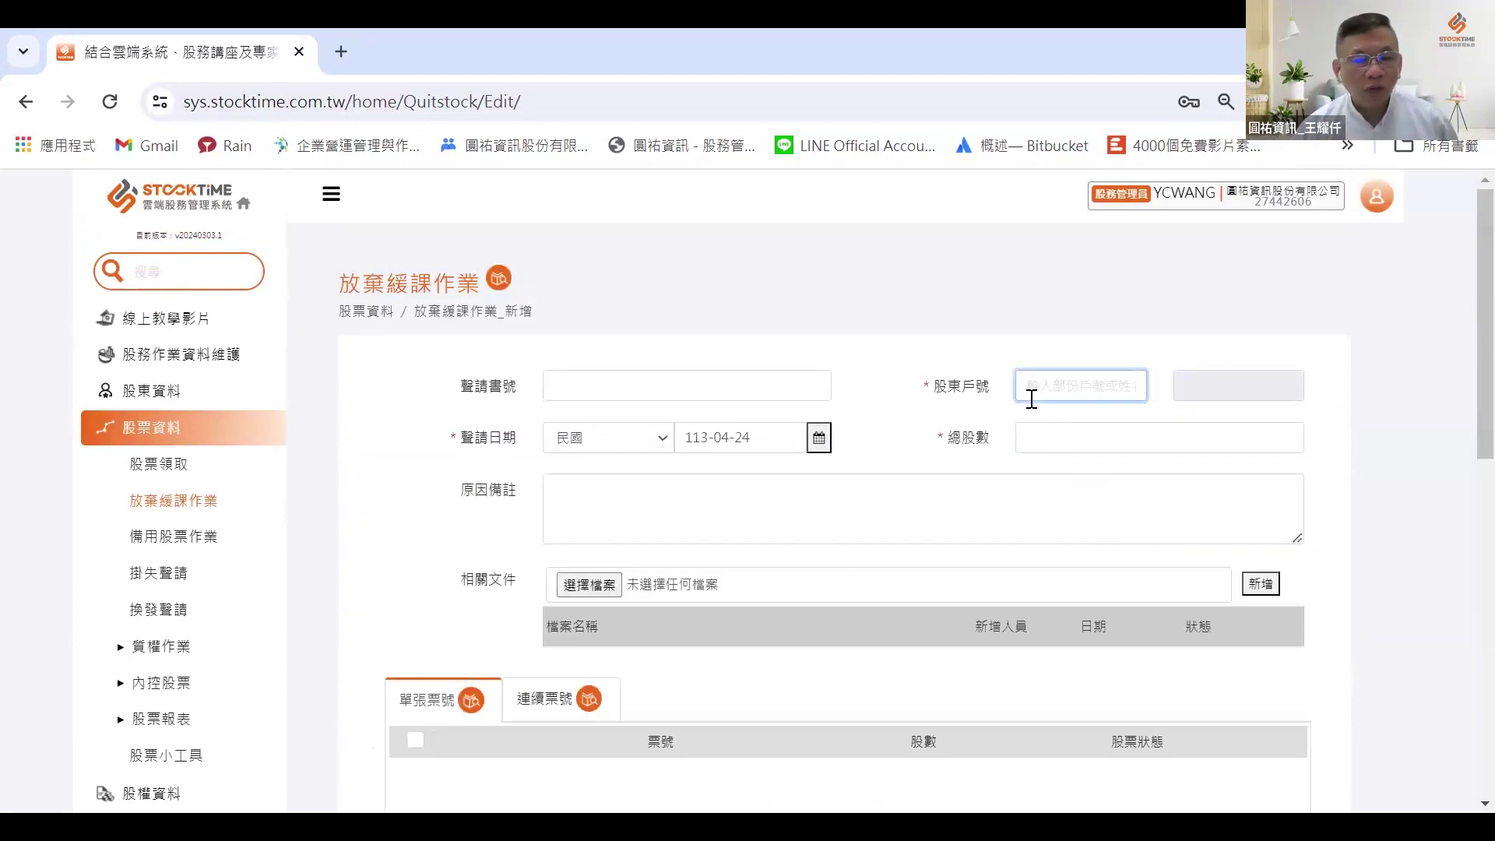
scroll(918, 494, down, 7)
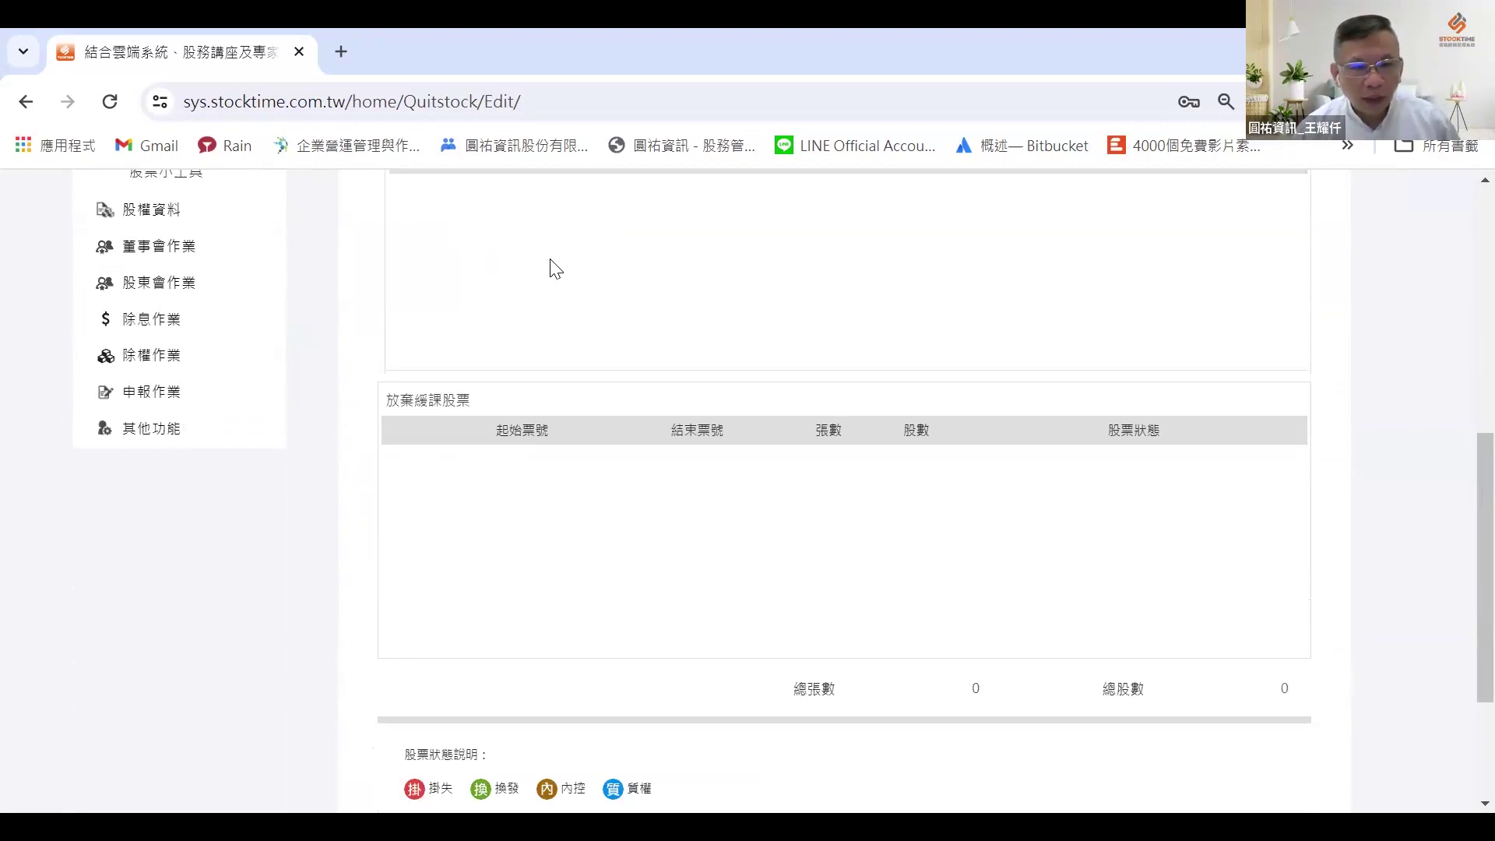
scroll(552, 273, up, 1)
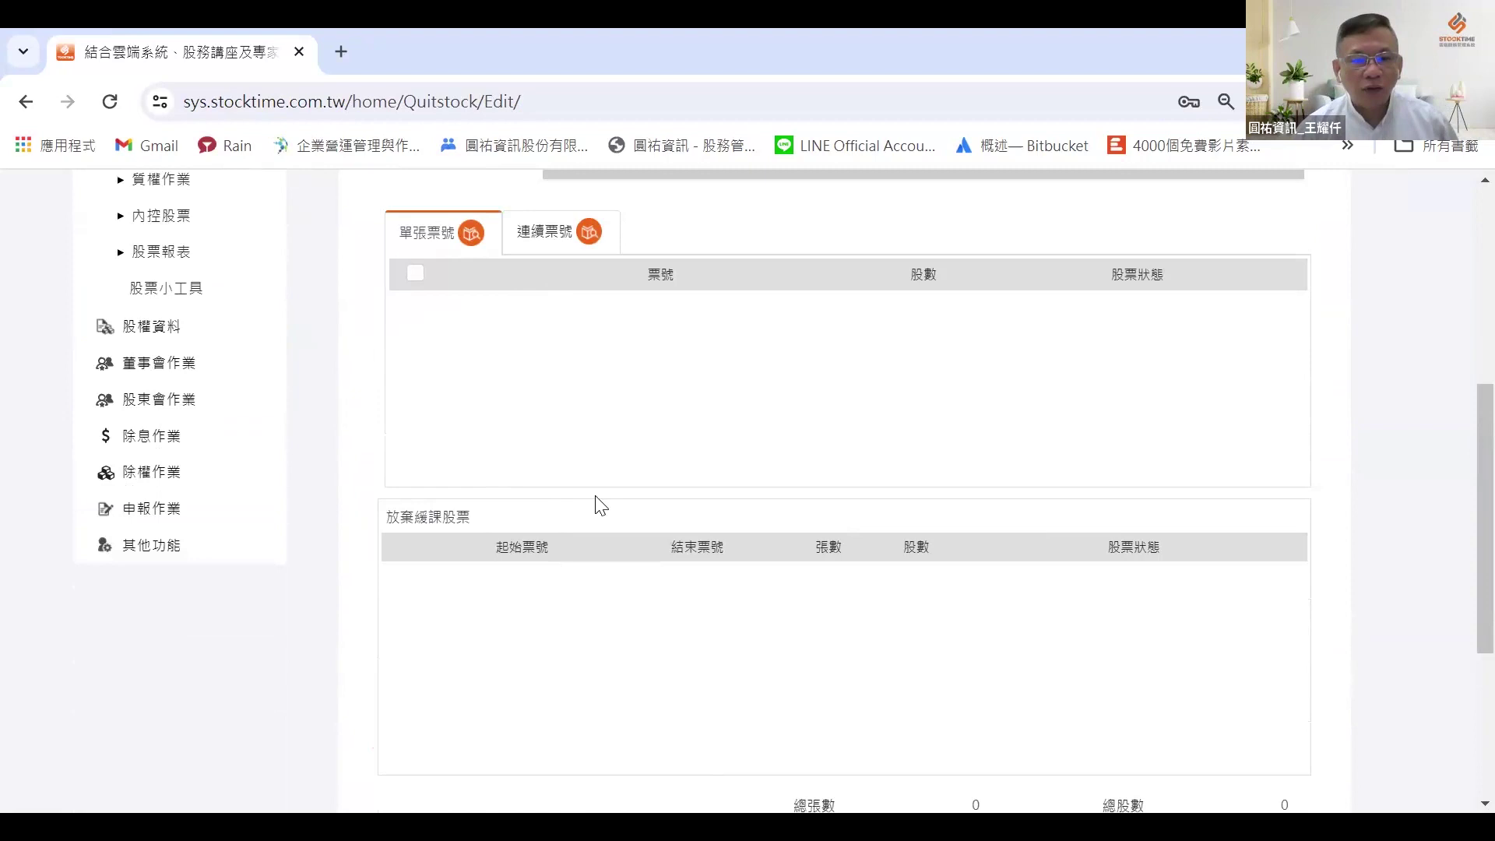
Step: View the 連續票號 table, then go to the 備用股票作業 page
click(545, 237)
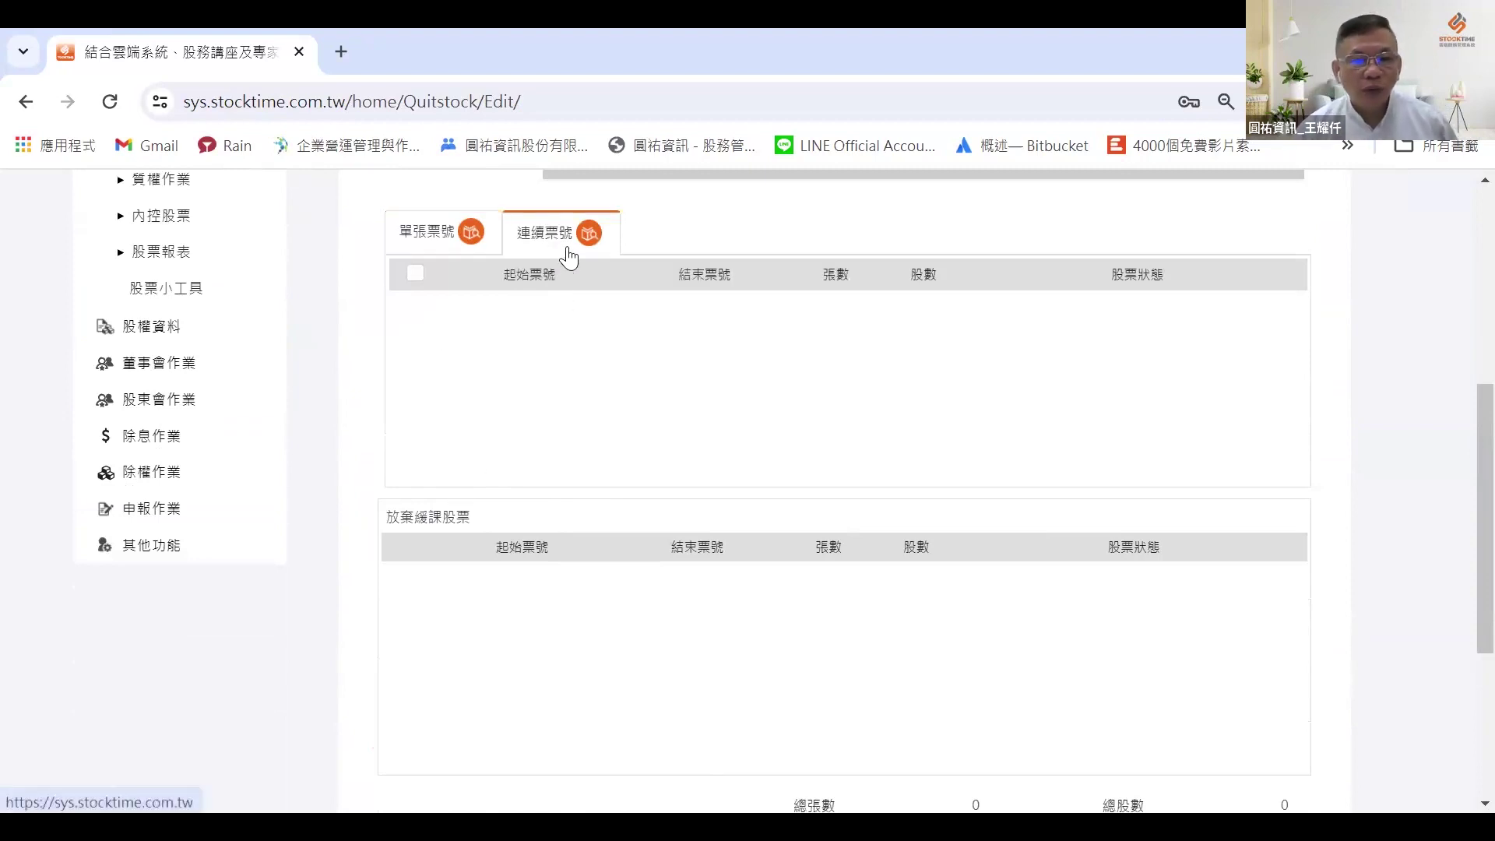
scroll(517, 522, down, 1)
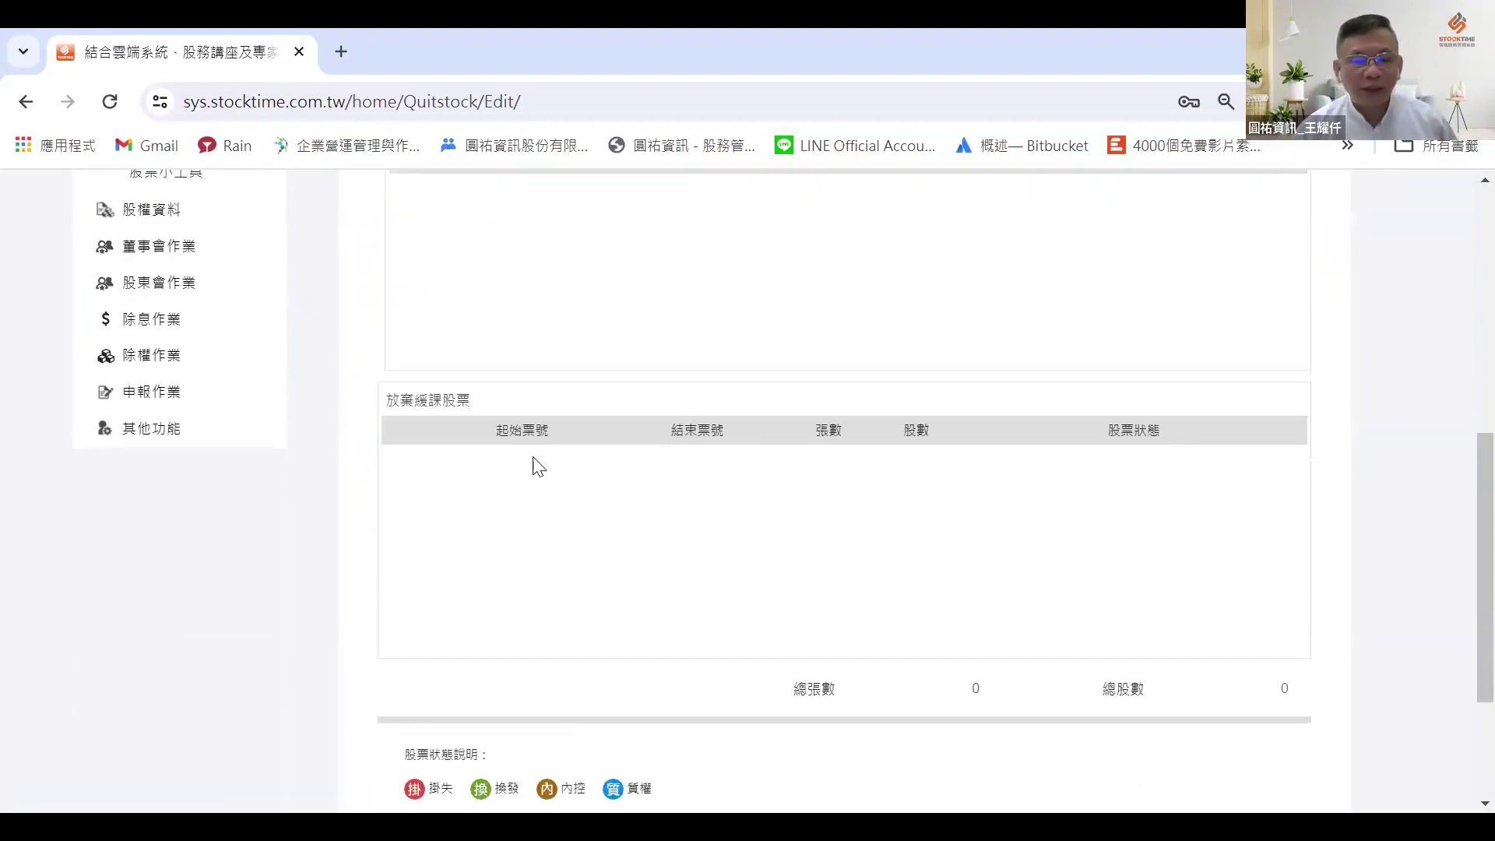
scroll(601, 574, up, 1)
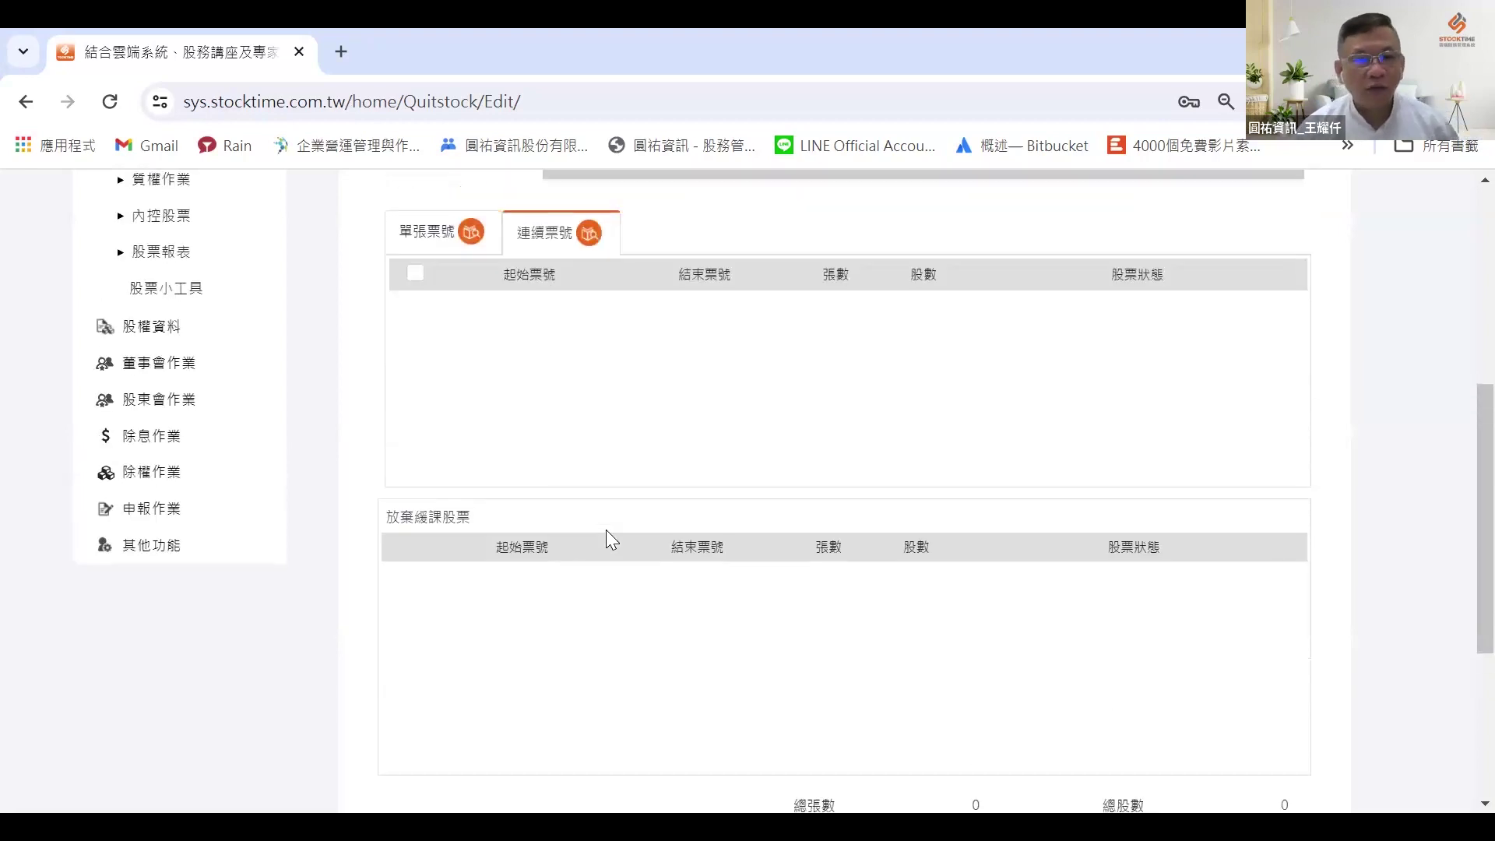
scroll(606, 527, up, 5)
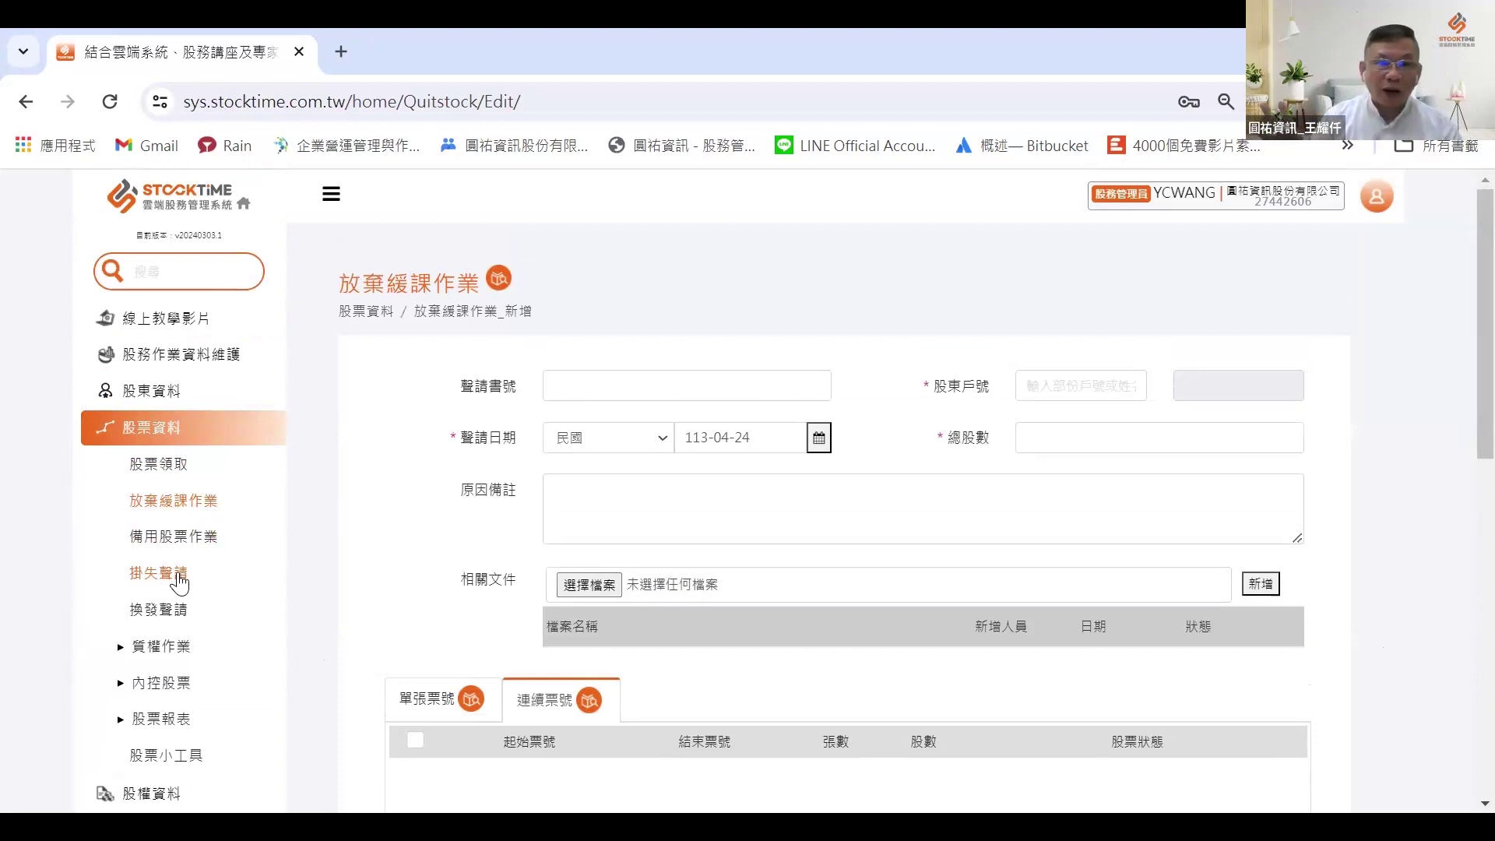
click(173, 536)
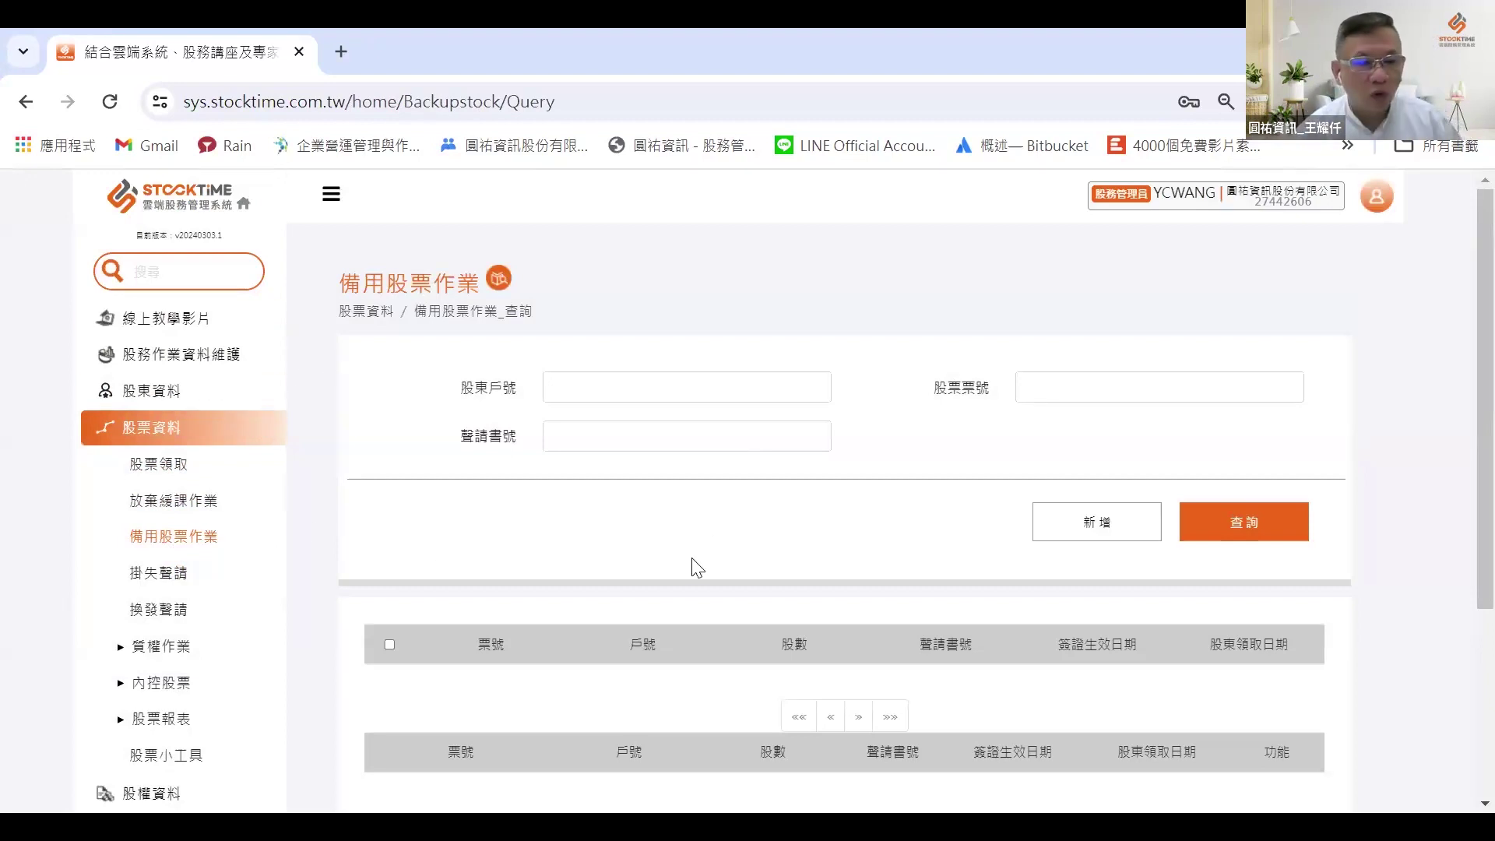
scroll(694, 568, down, 2)
click(149, 603)
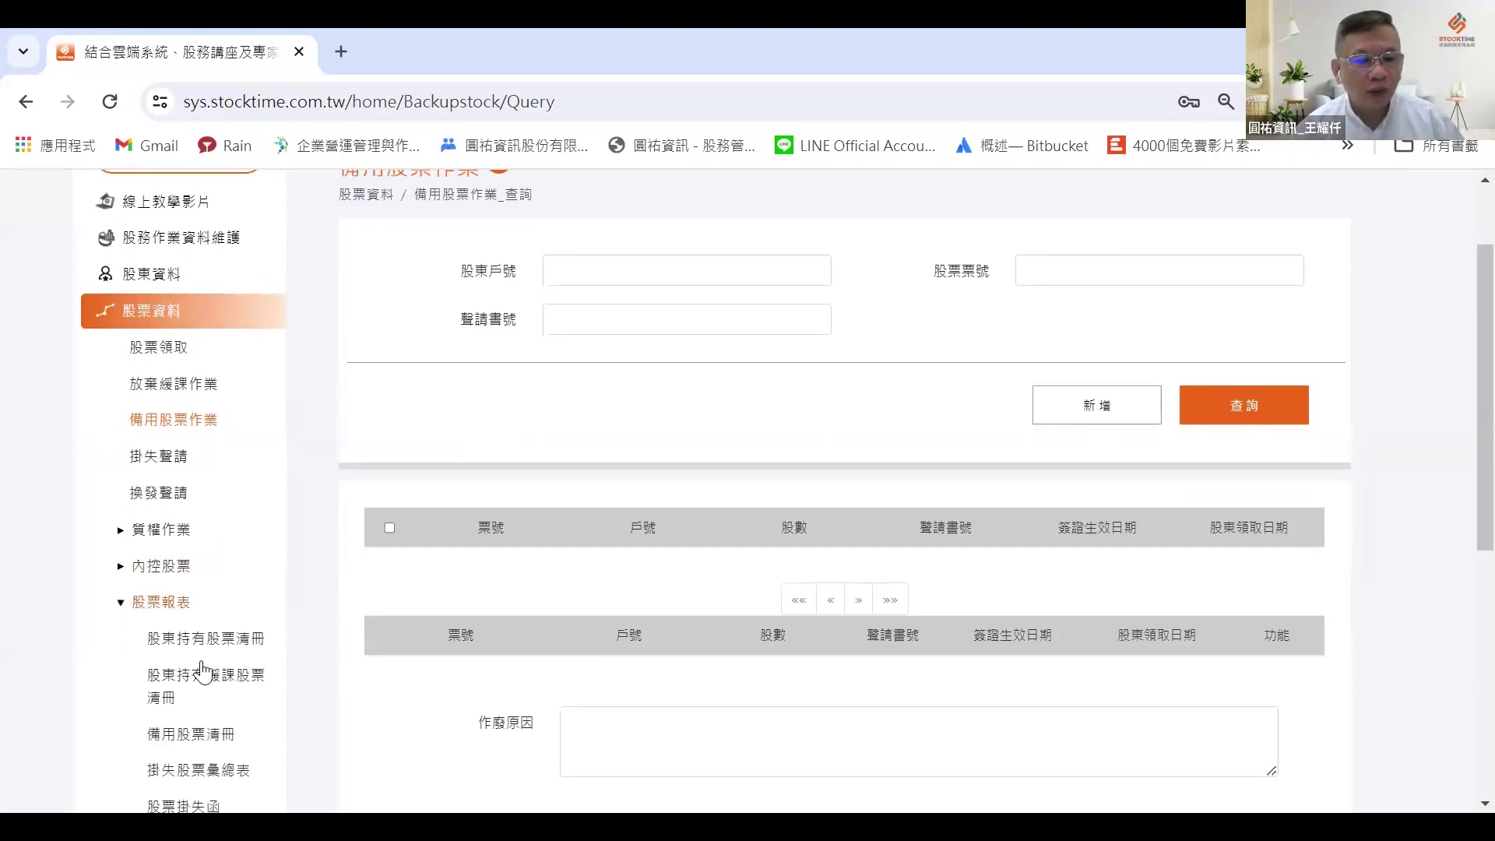
scroll(208, 709, down, 3)
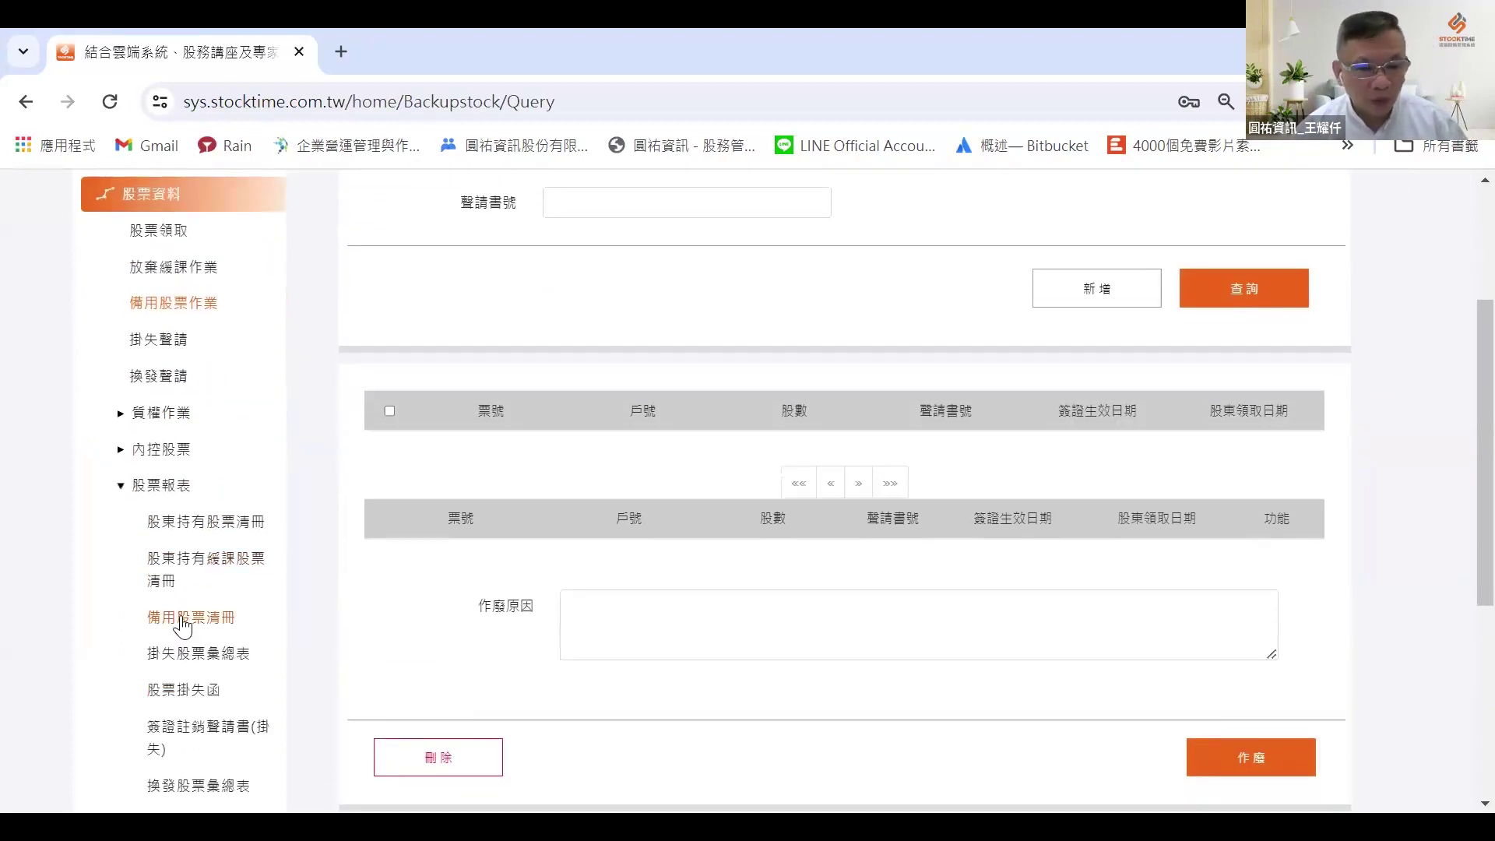
click(183, 619)
scroll(545, 545, up, 3)
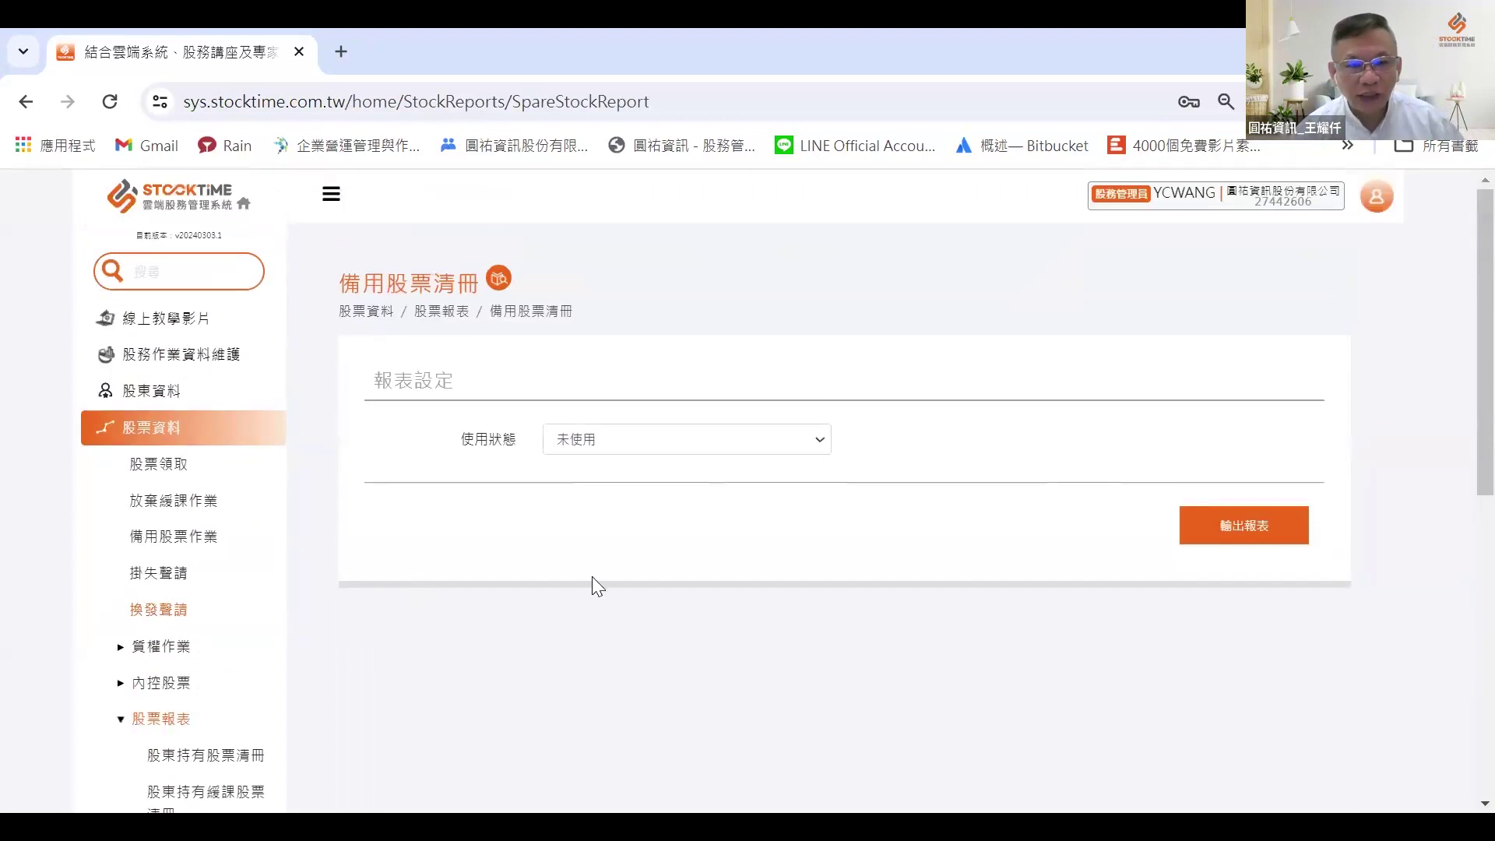
click(616, 450)
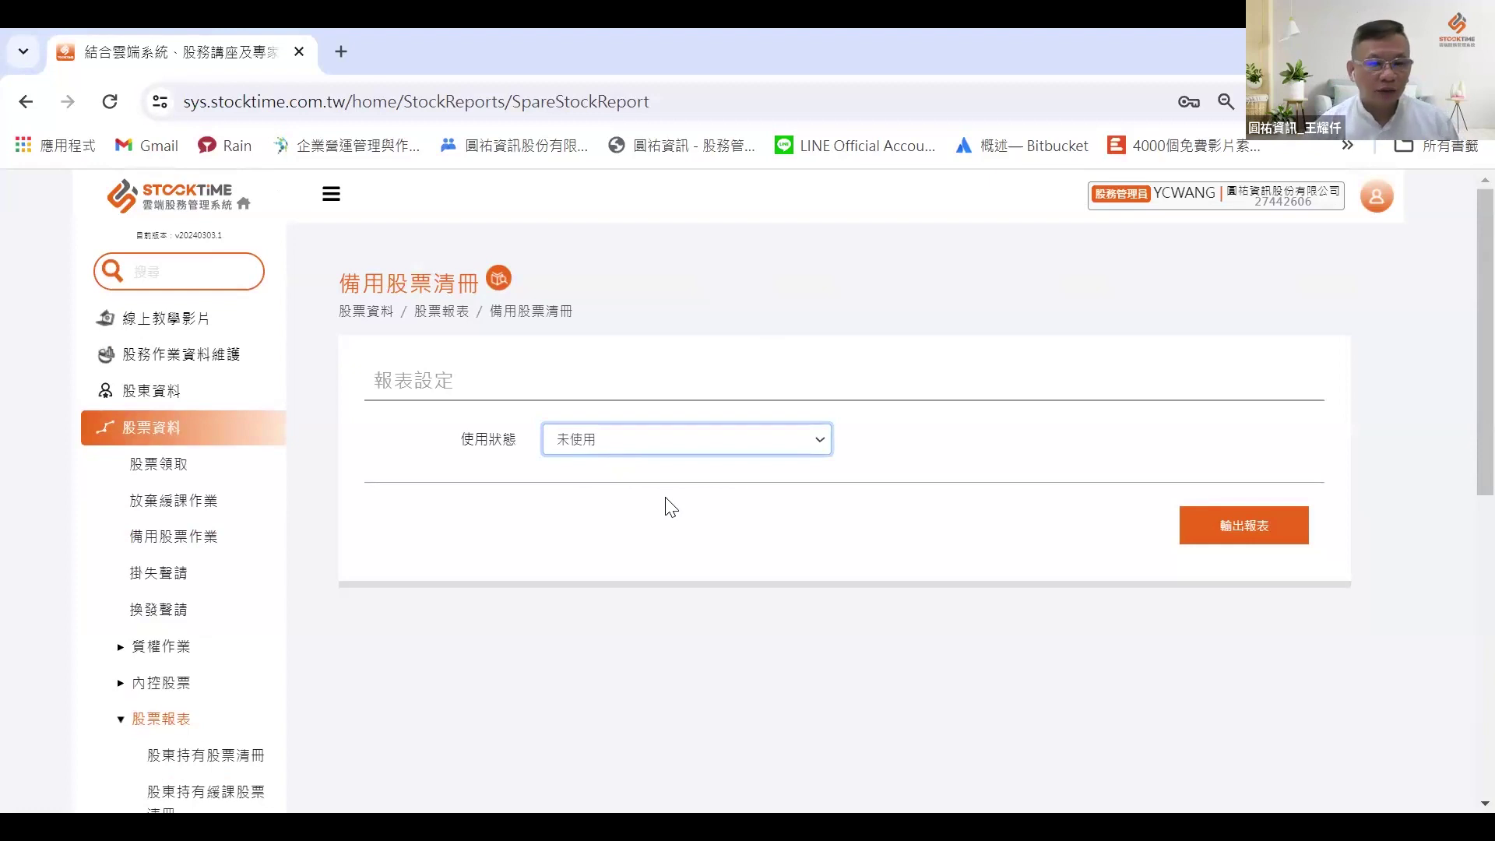
click(163, 541)
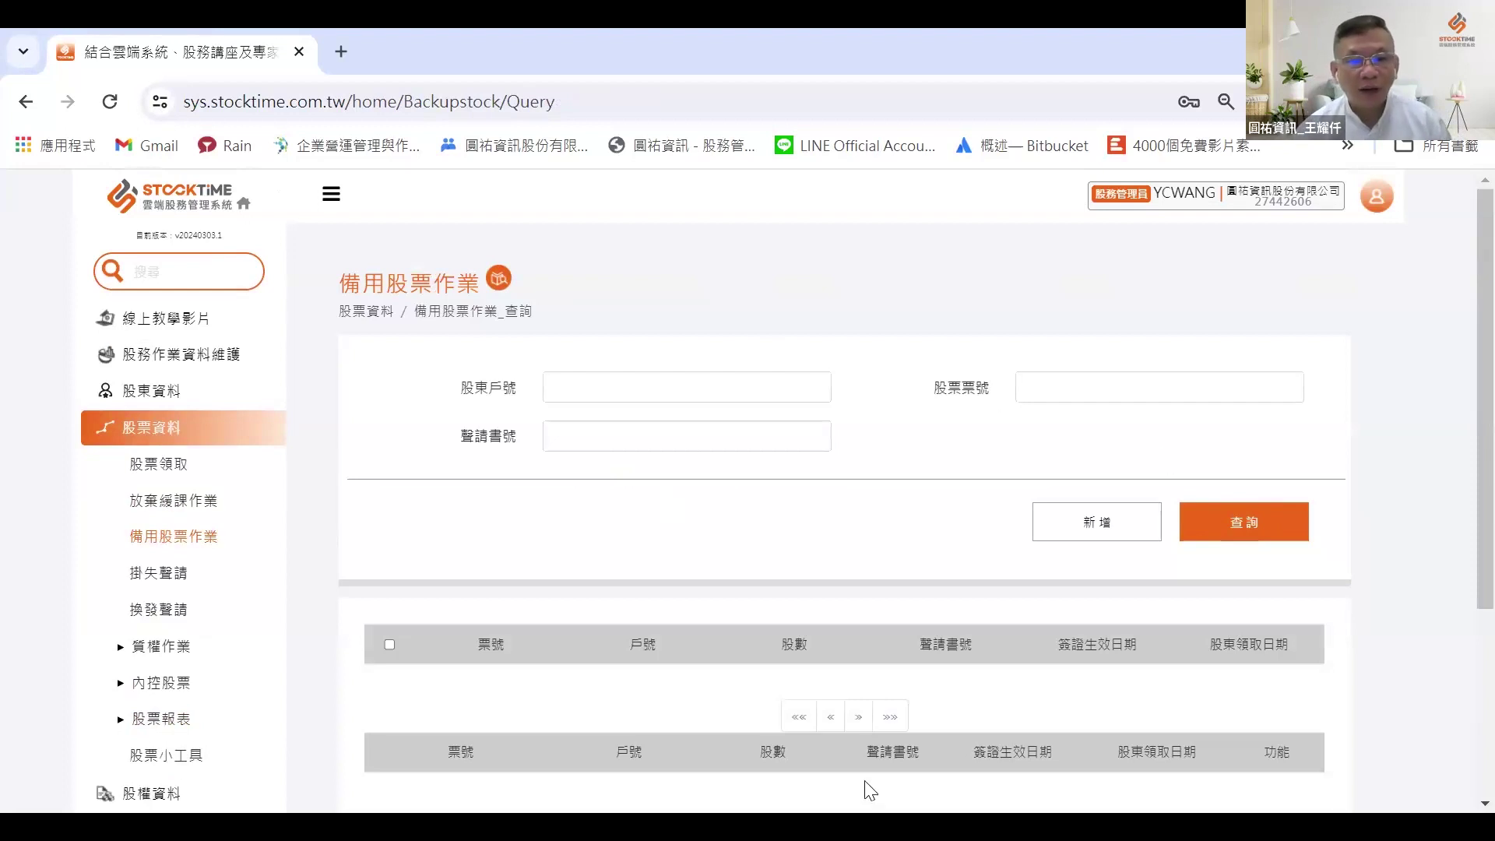
scroll(796, 608, down, 3)
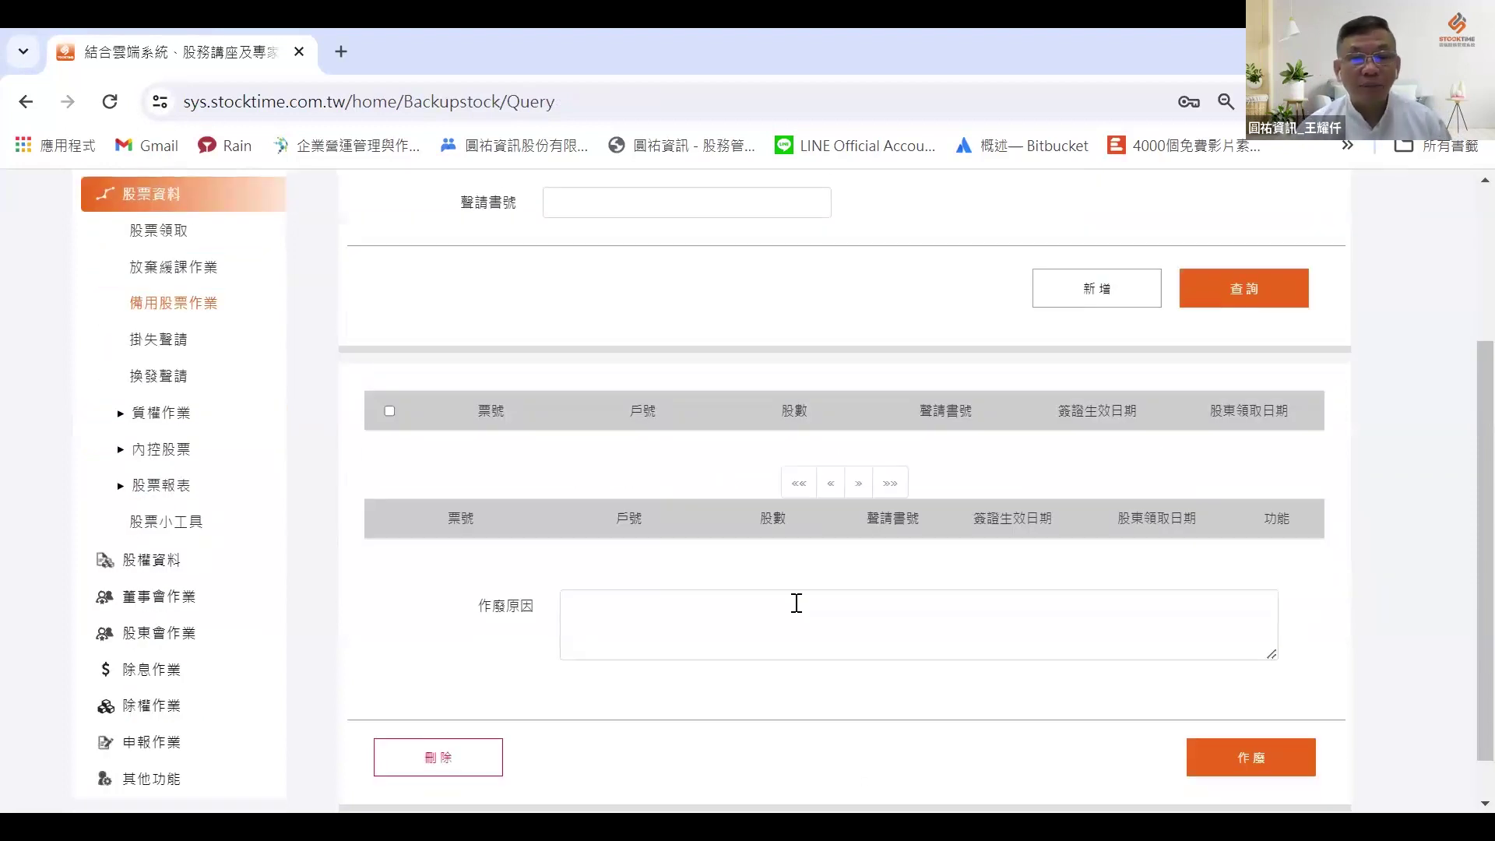
scroll(796, 604, up, 3)
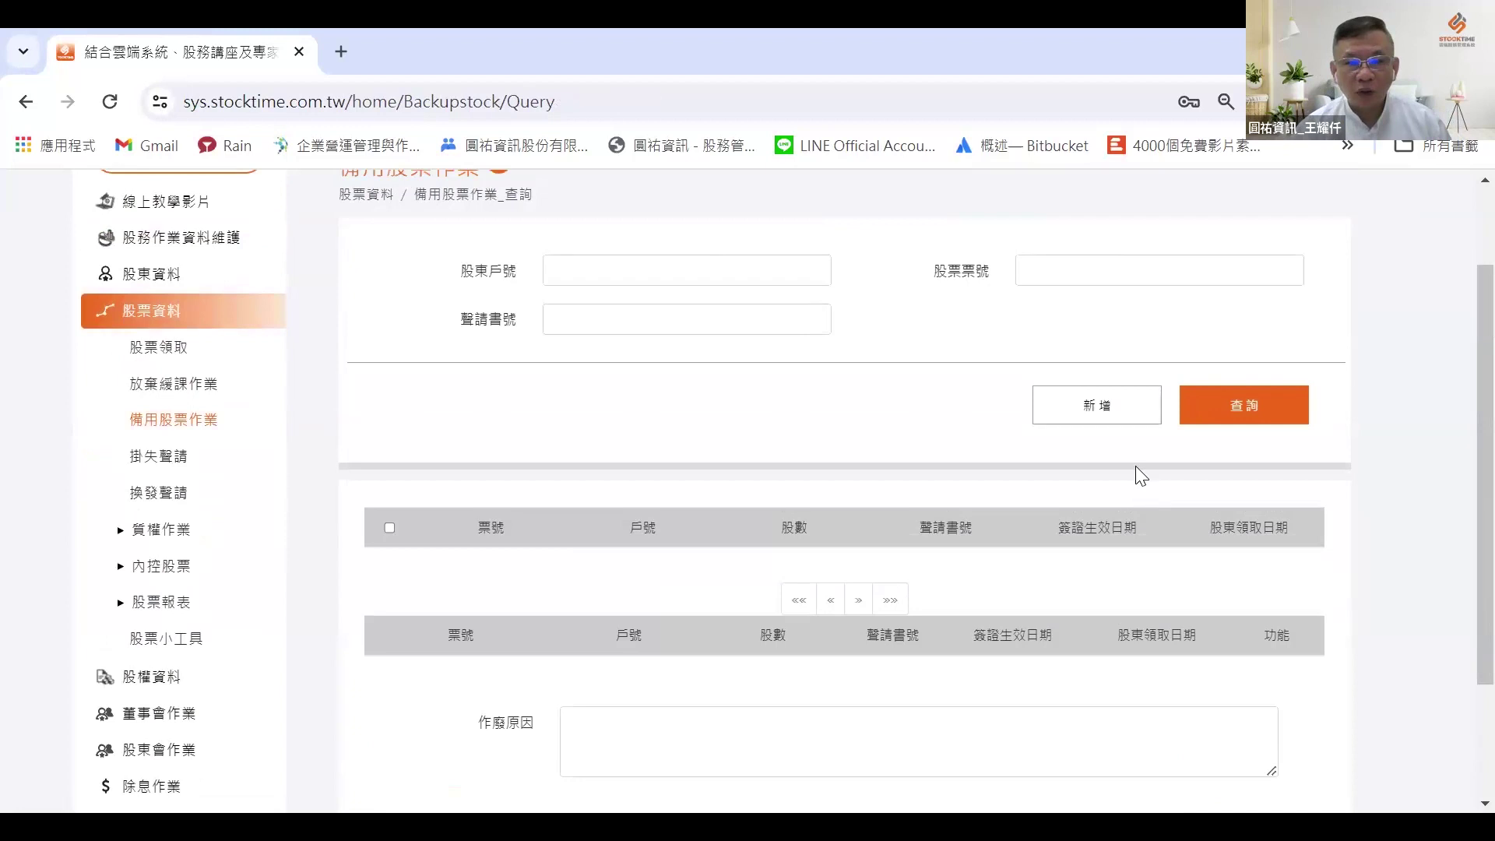
Step: Start a new spare stock entry with ticket range 113 N D 0000401–0000430
click(1092, 420)
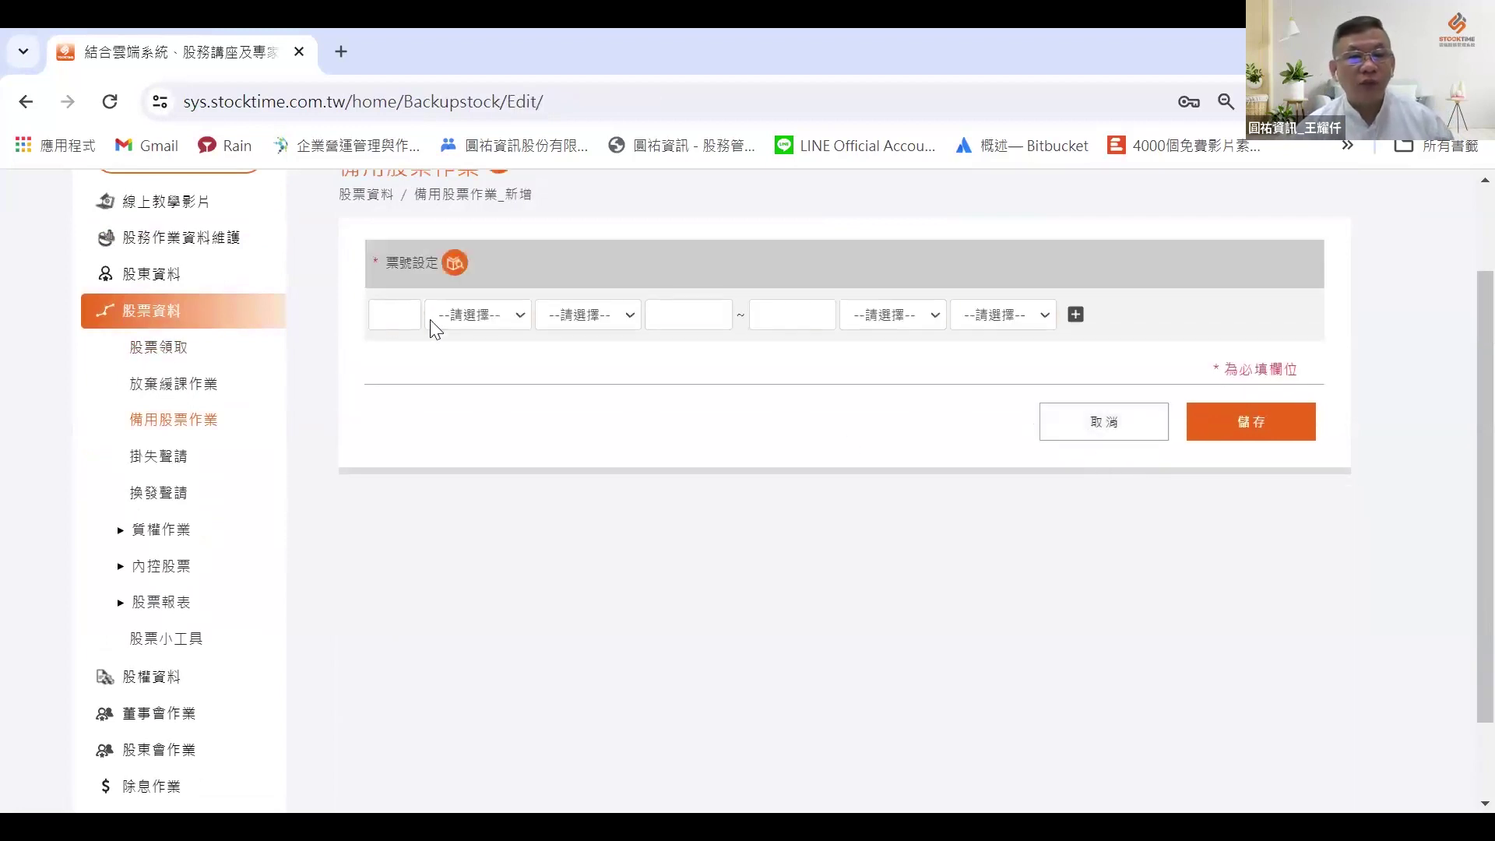
click(393, 316)
text(113)
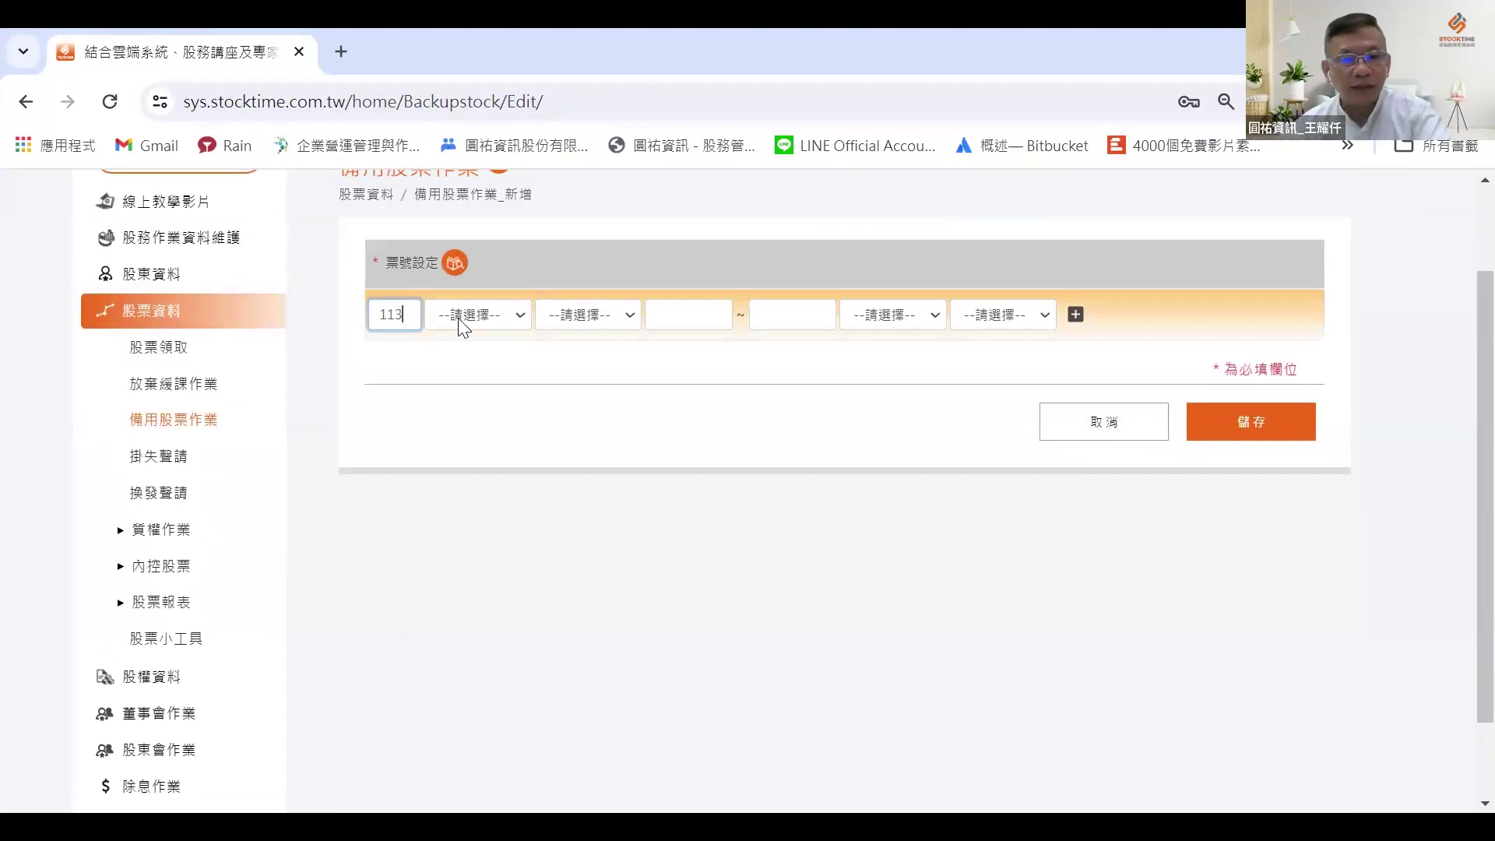
key(Tab)
key(n)
key(Tab)
key(d)
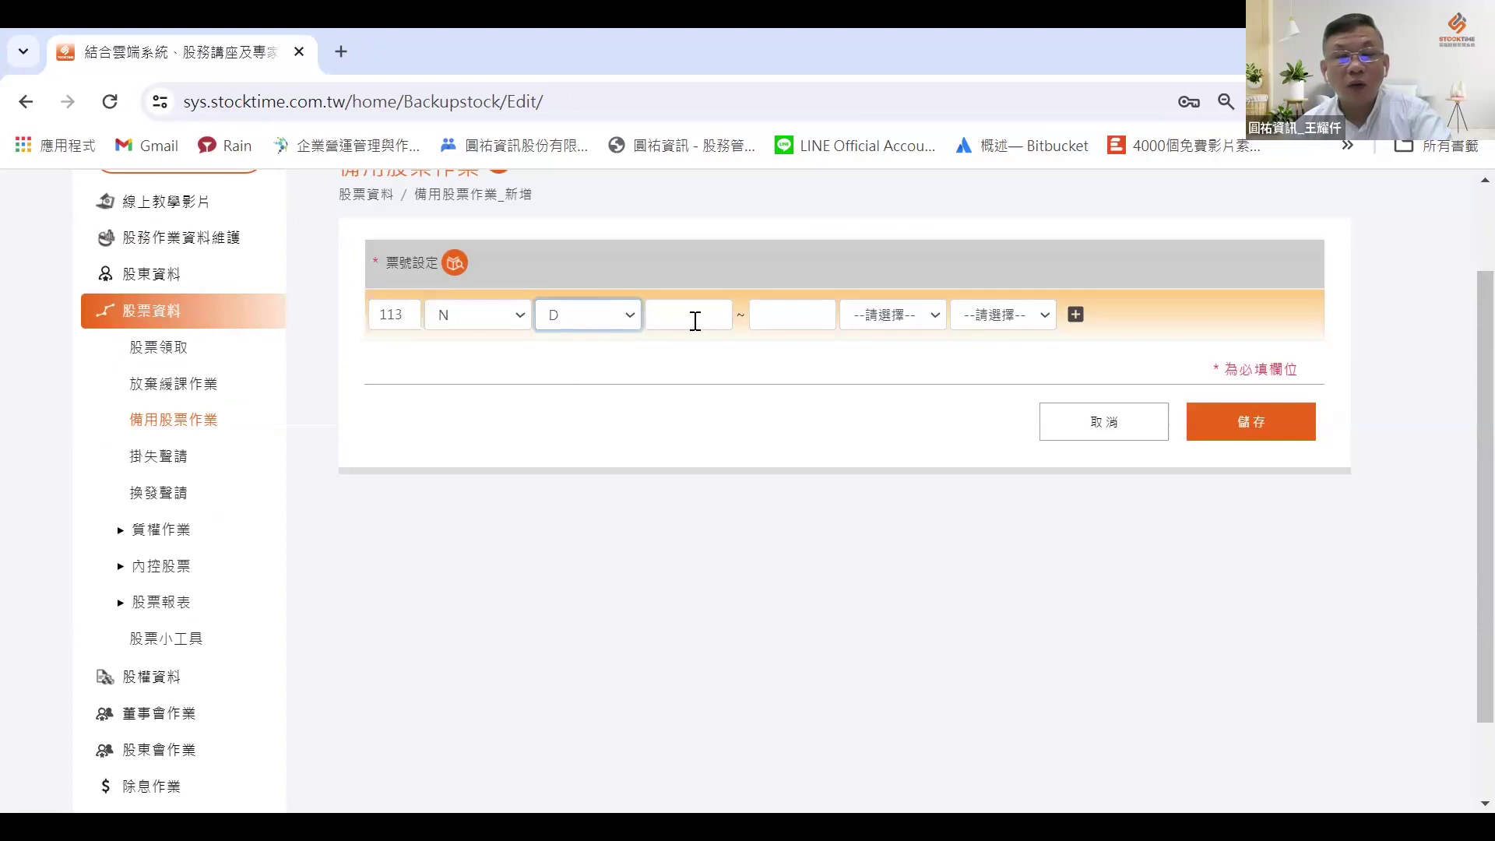
key(Tab)
text(000)
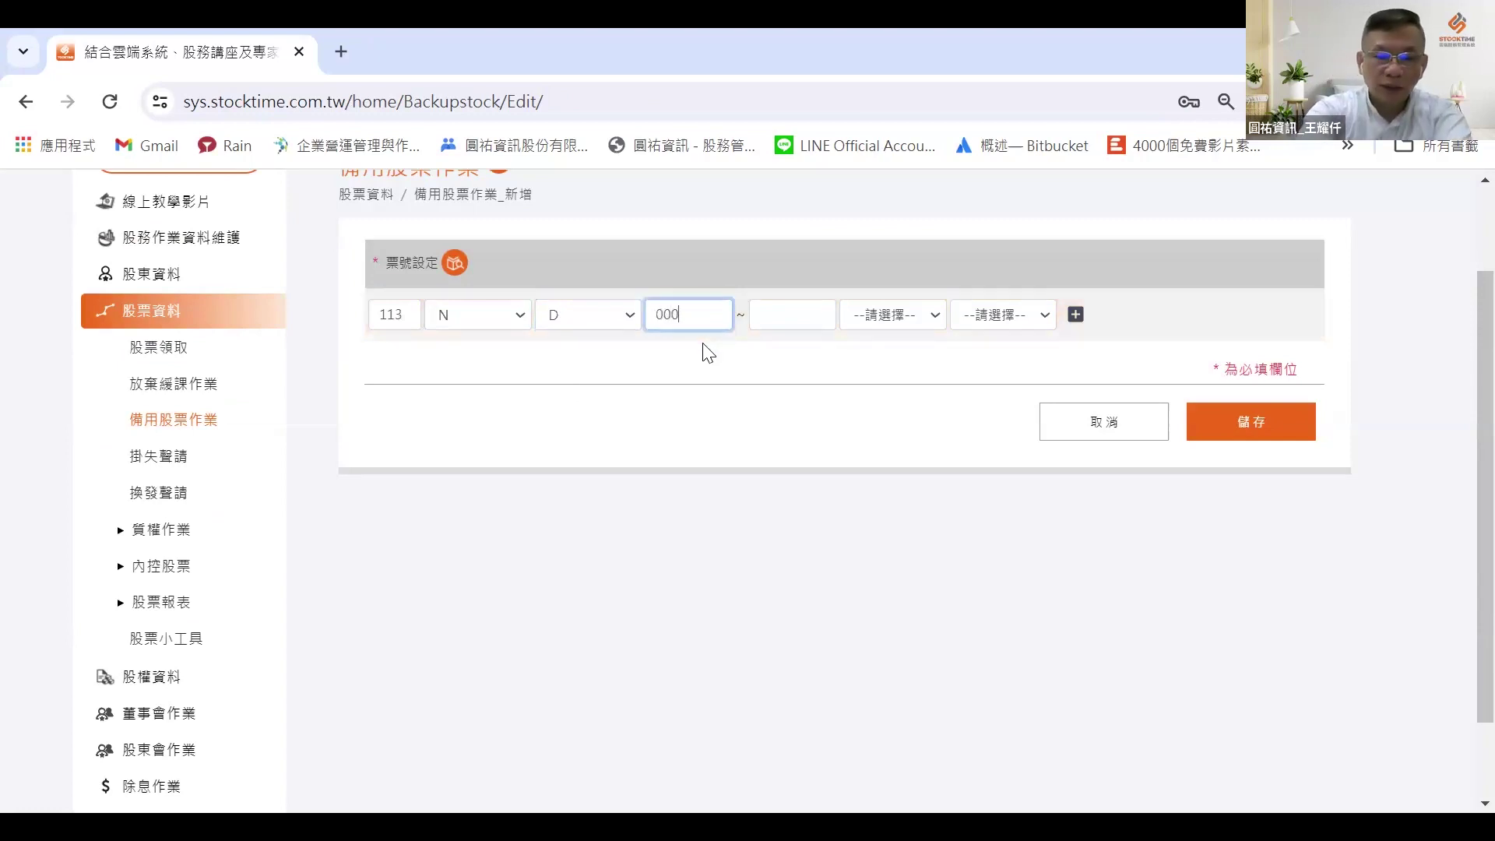
text(0400)
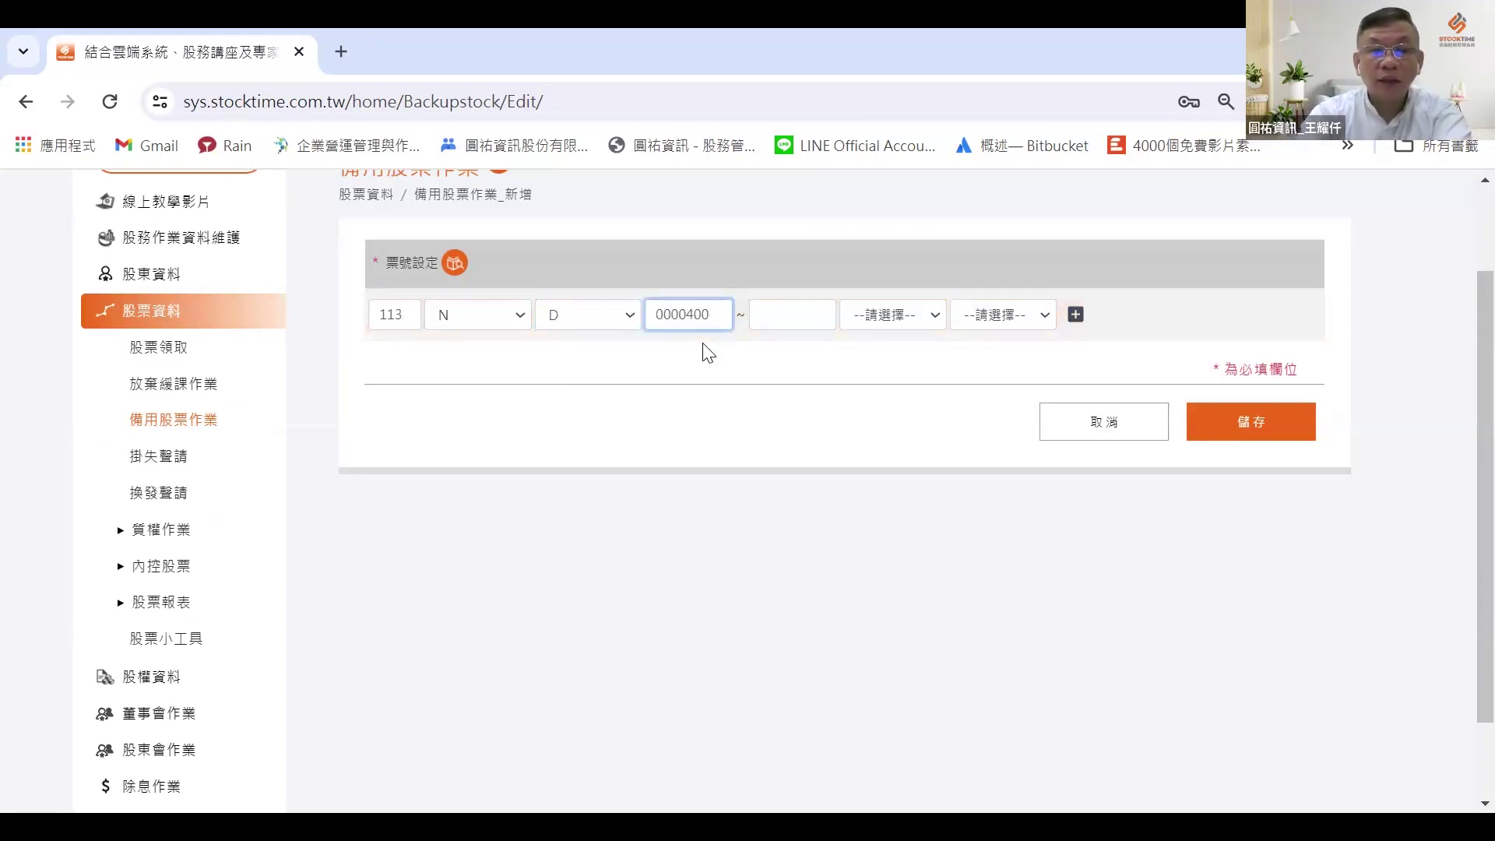
key(BackSpace)
text(1)
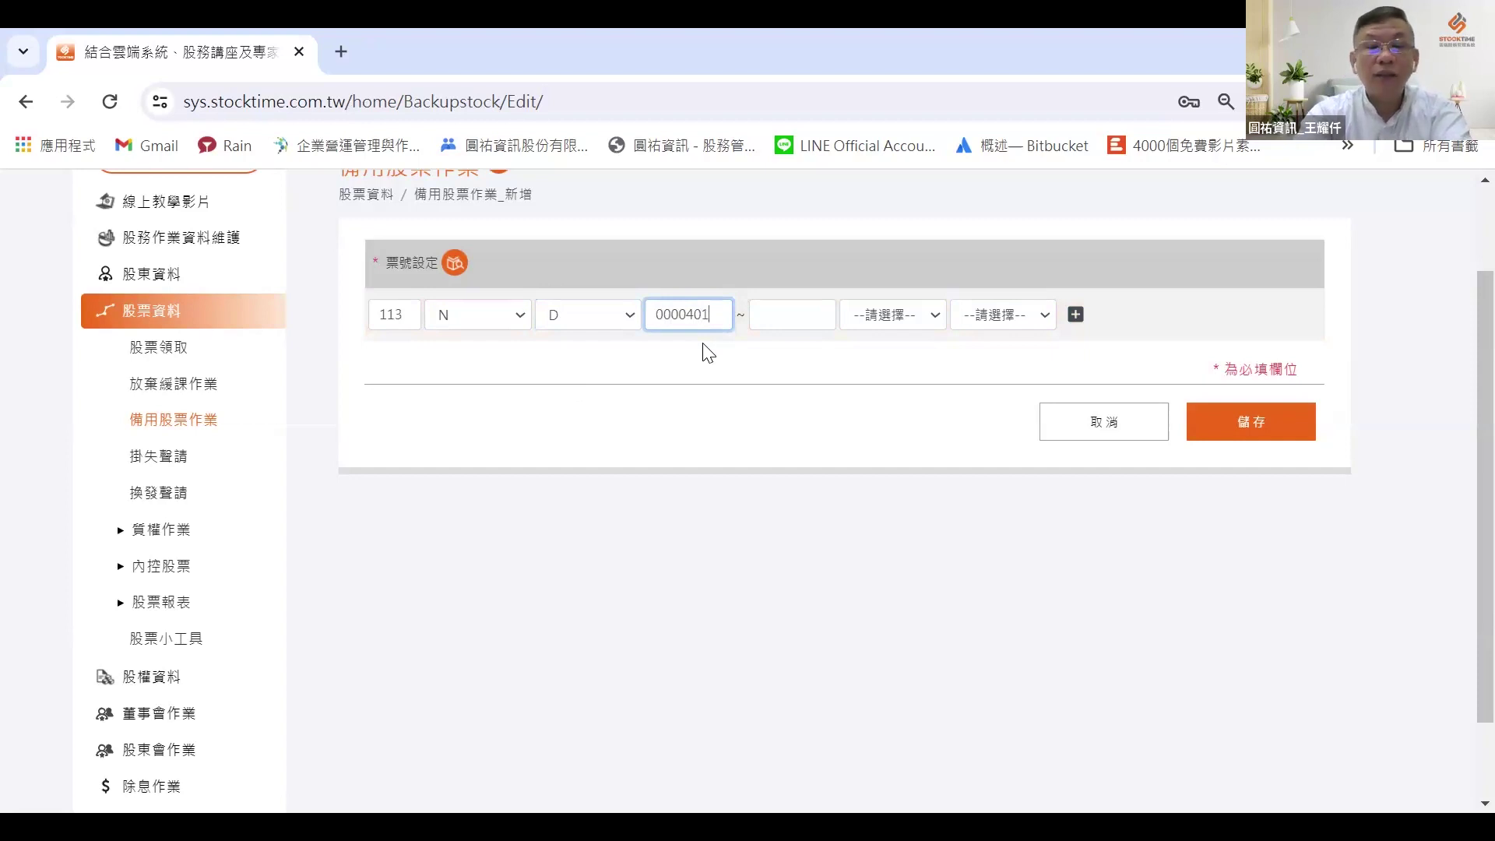
key(Tab)
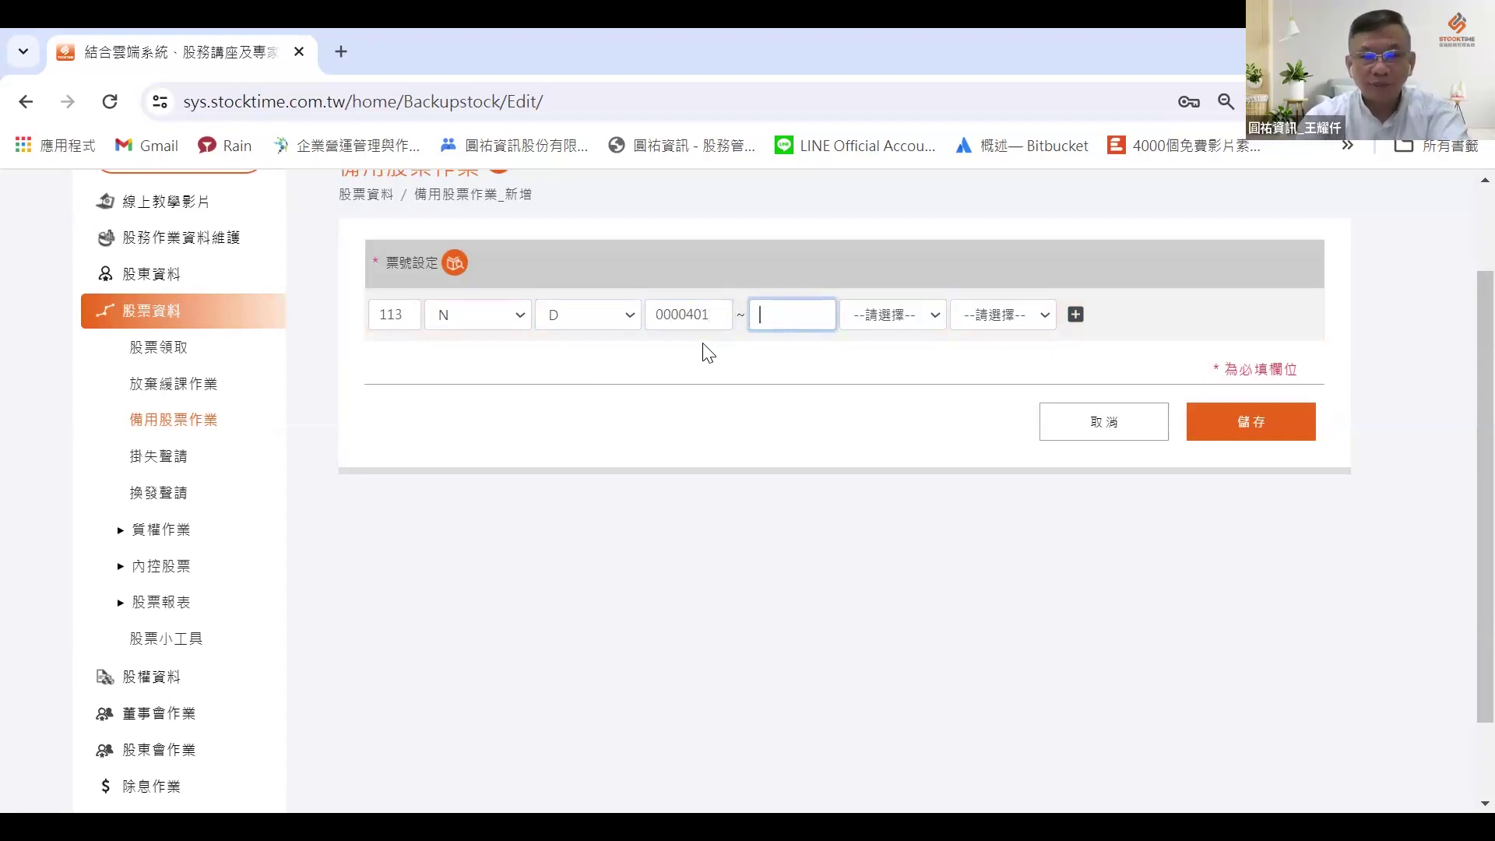
text(0000430)
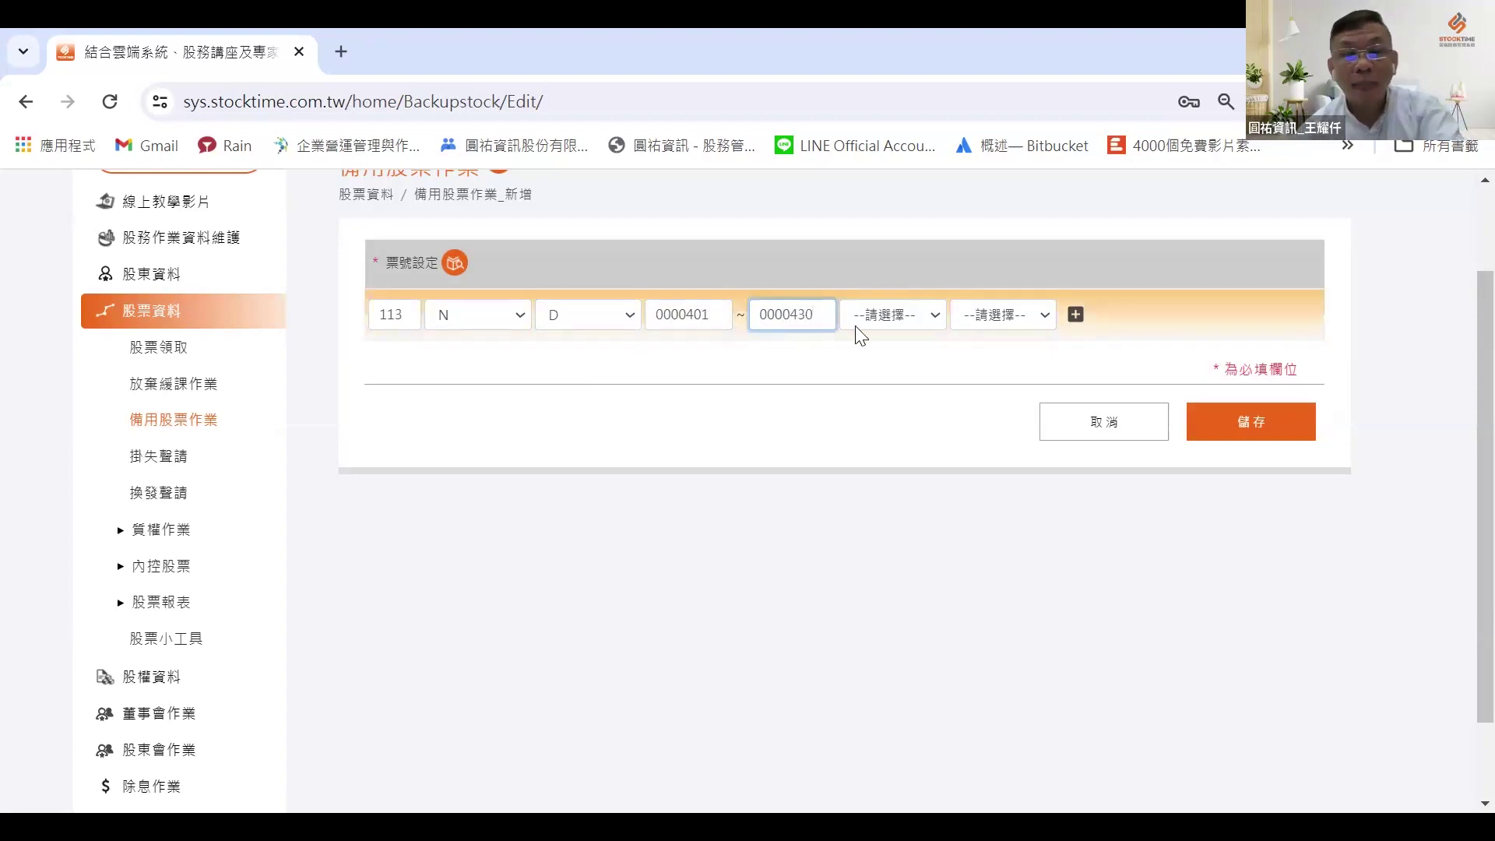
Step: Mark the range 現金 and 已稅 and add it to the stock-number list
key(Tab)
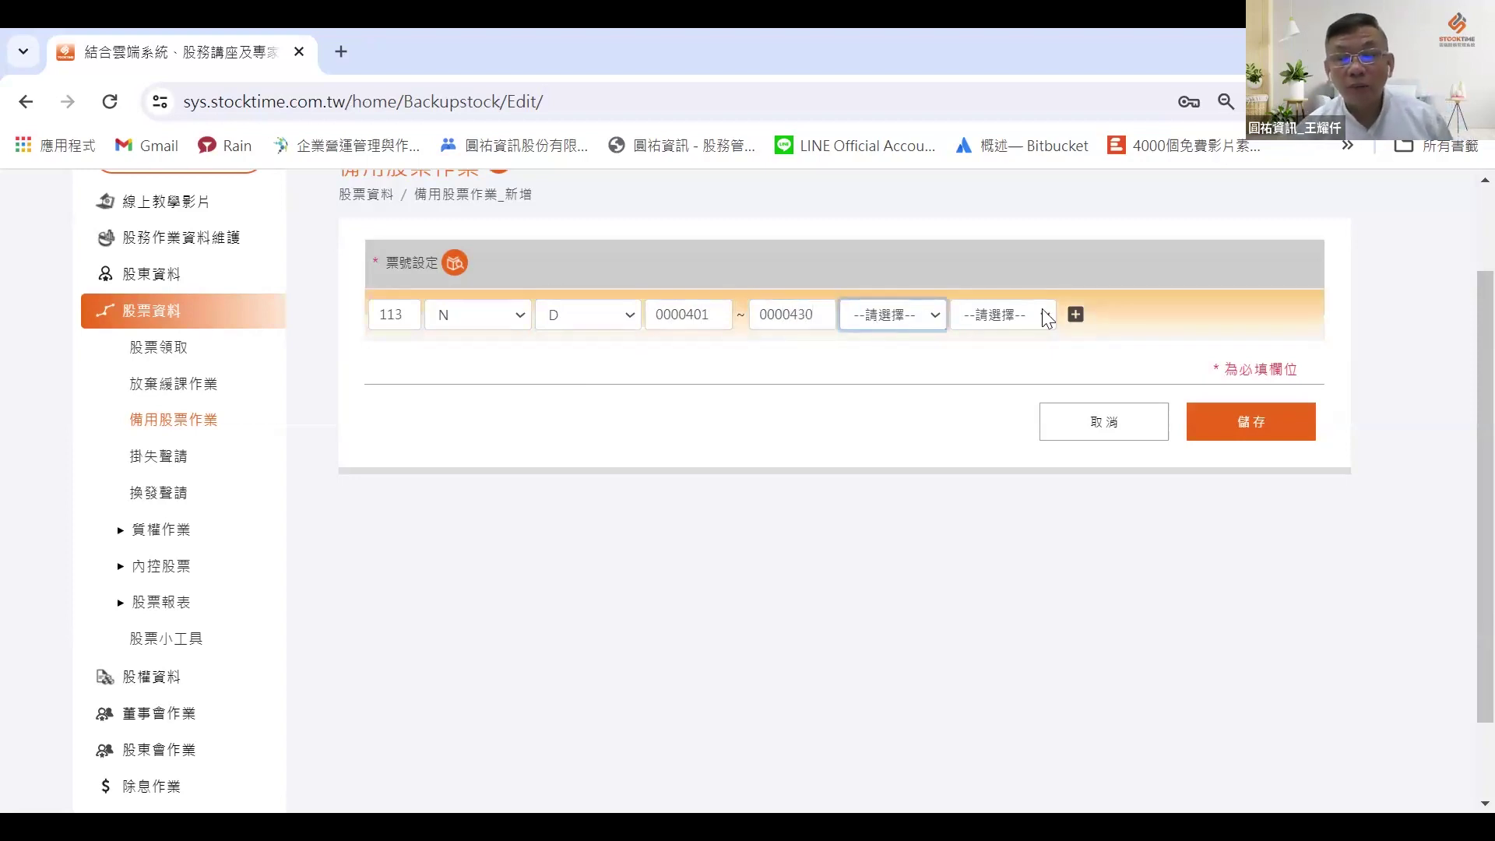
key(Down)
key(Tab)
key(Down)
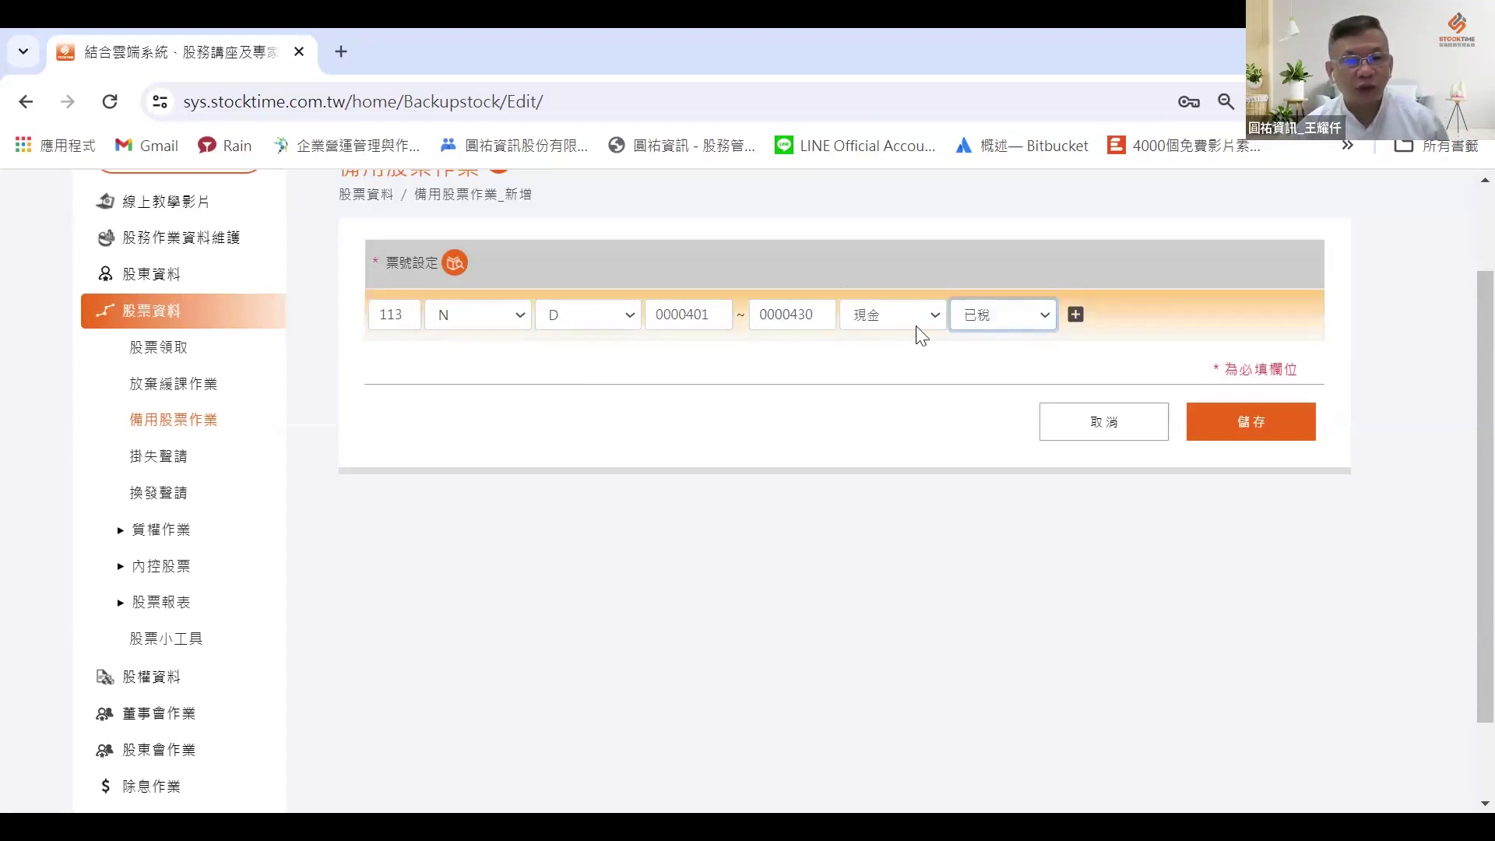
click(1251, 423)
click(1256, 413)
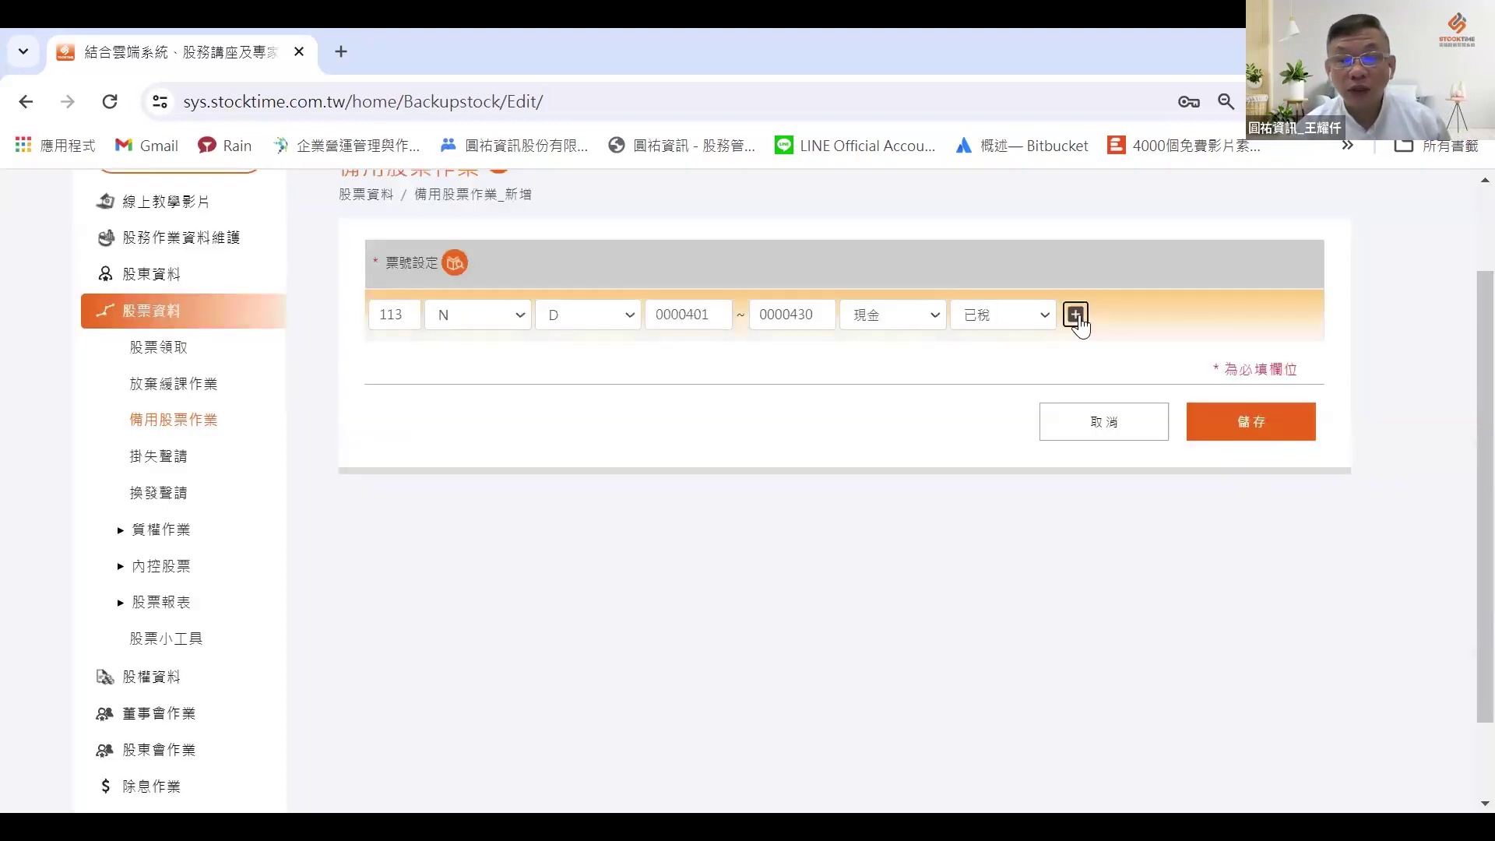
click(1075, 315)
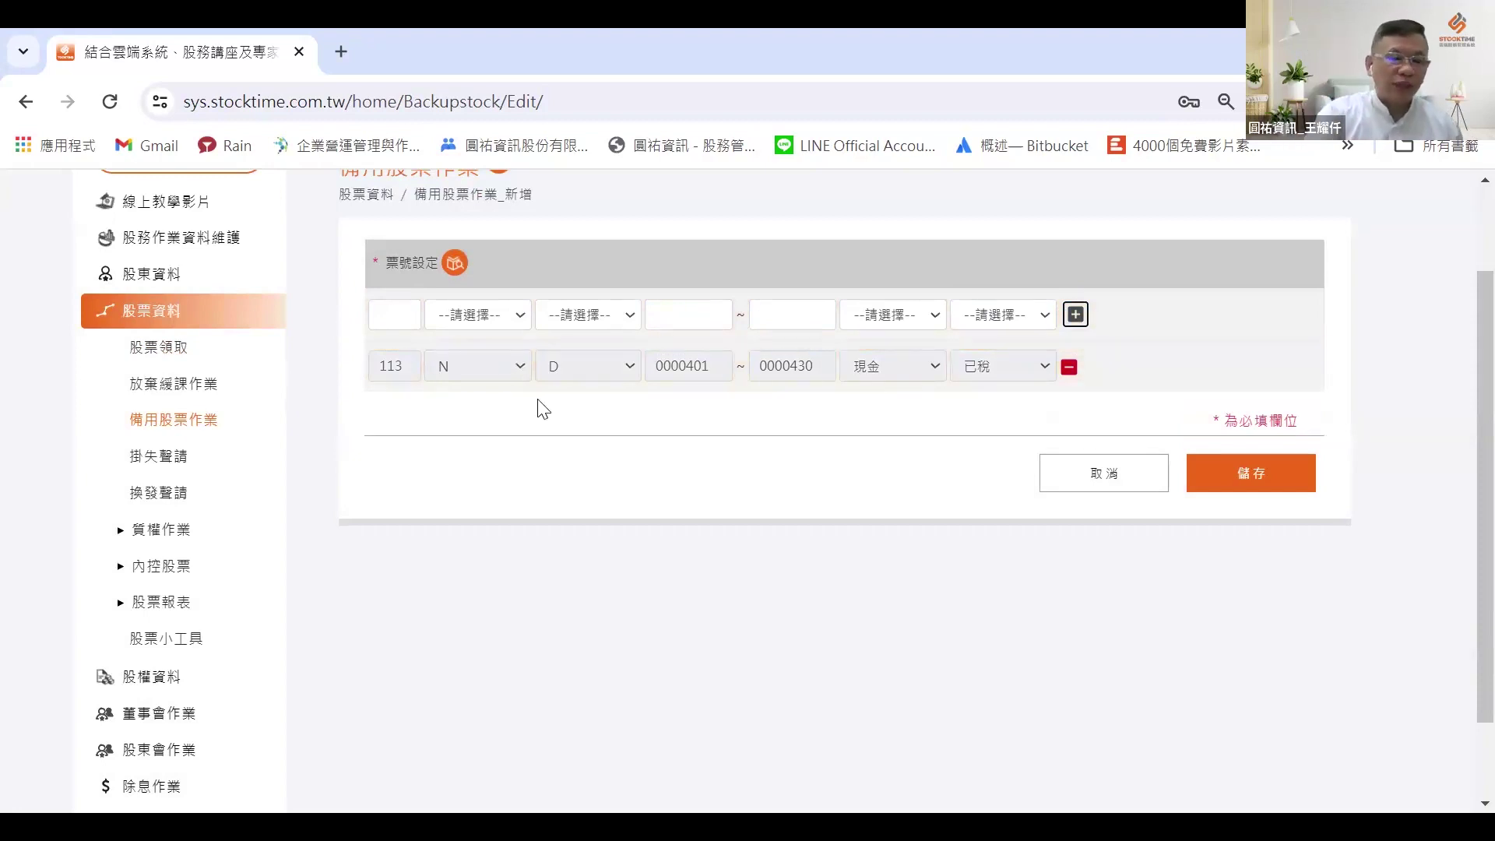
Step: Enter a second ticket range 113 N X 0000456–0000460
click(404, 314)
text(113)
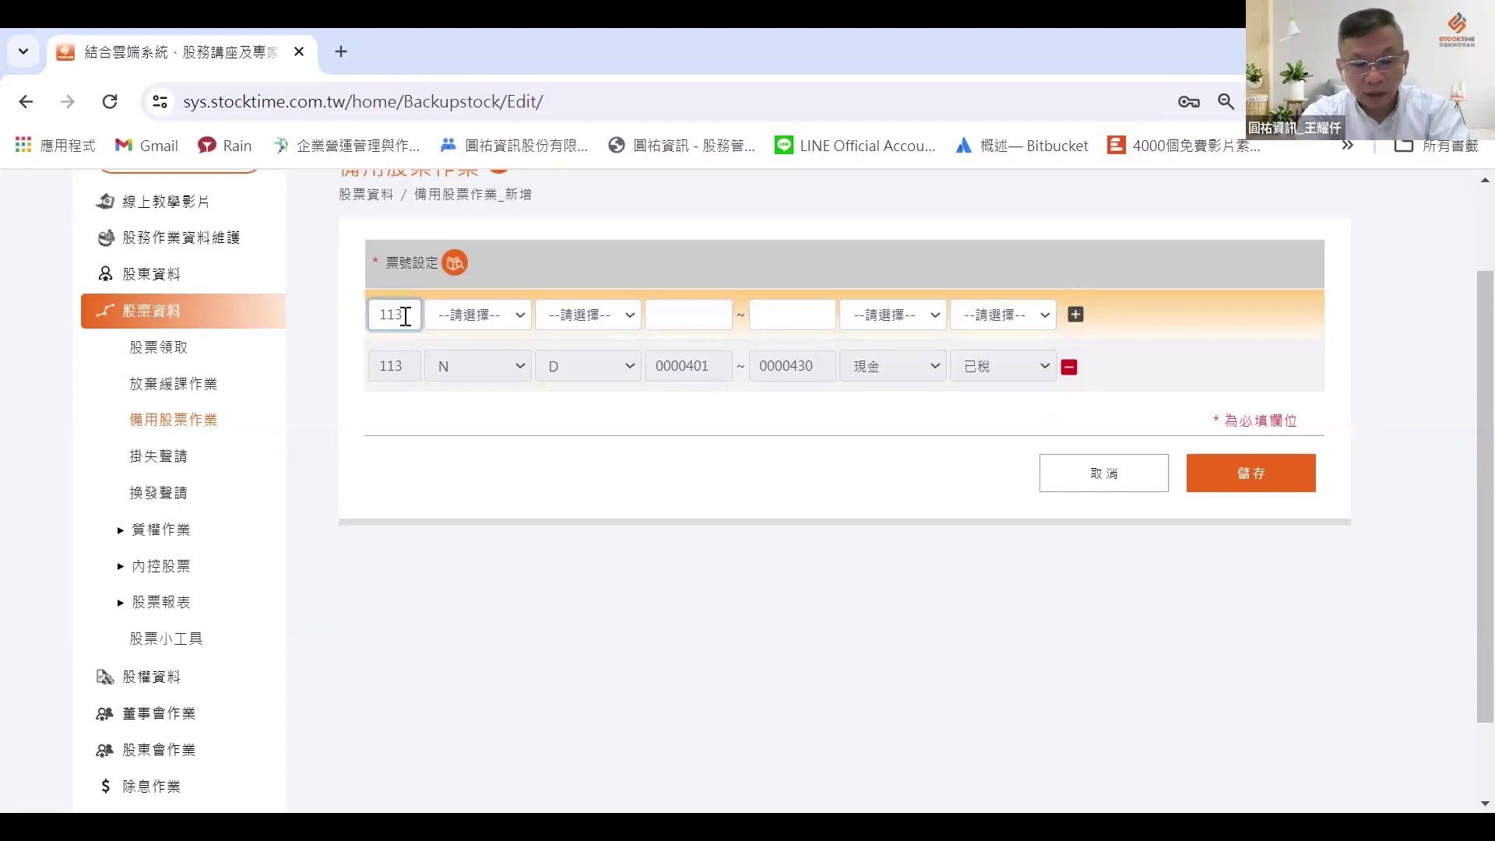
key(Tab)
key(n)
key(Tab)
key(d)
key(x)
click(721, 311)
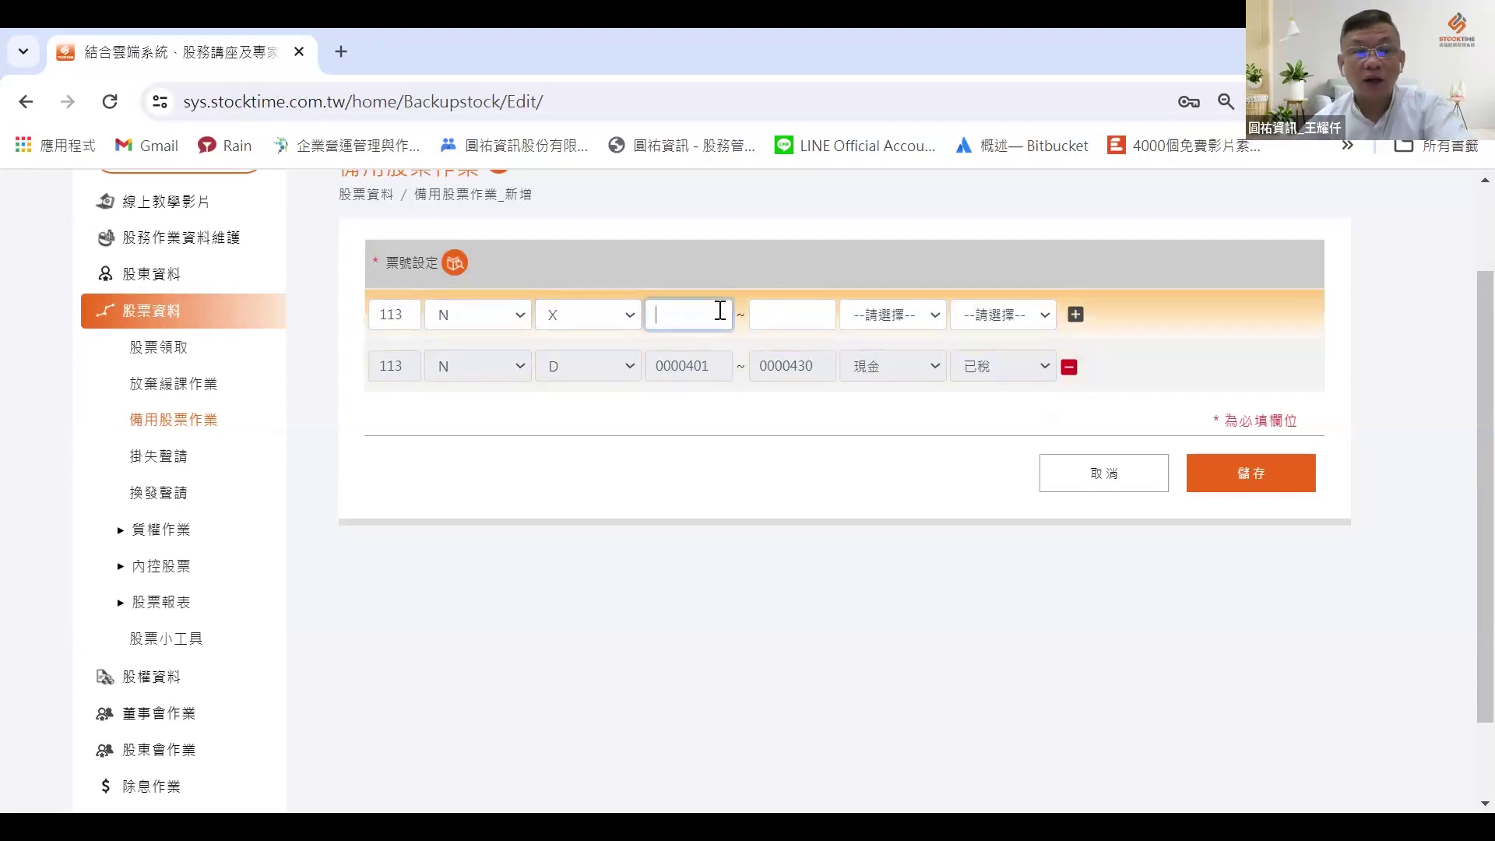
text(00046)
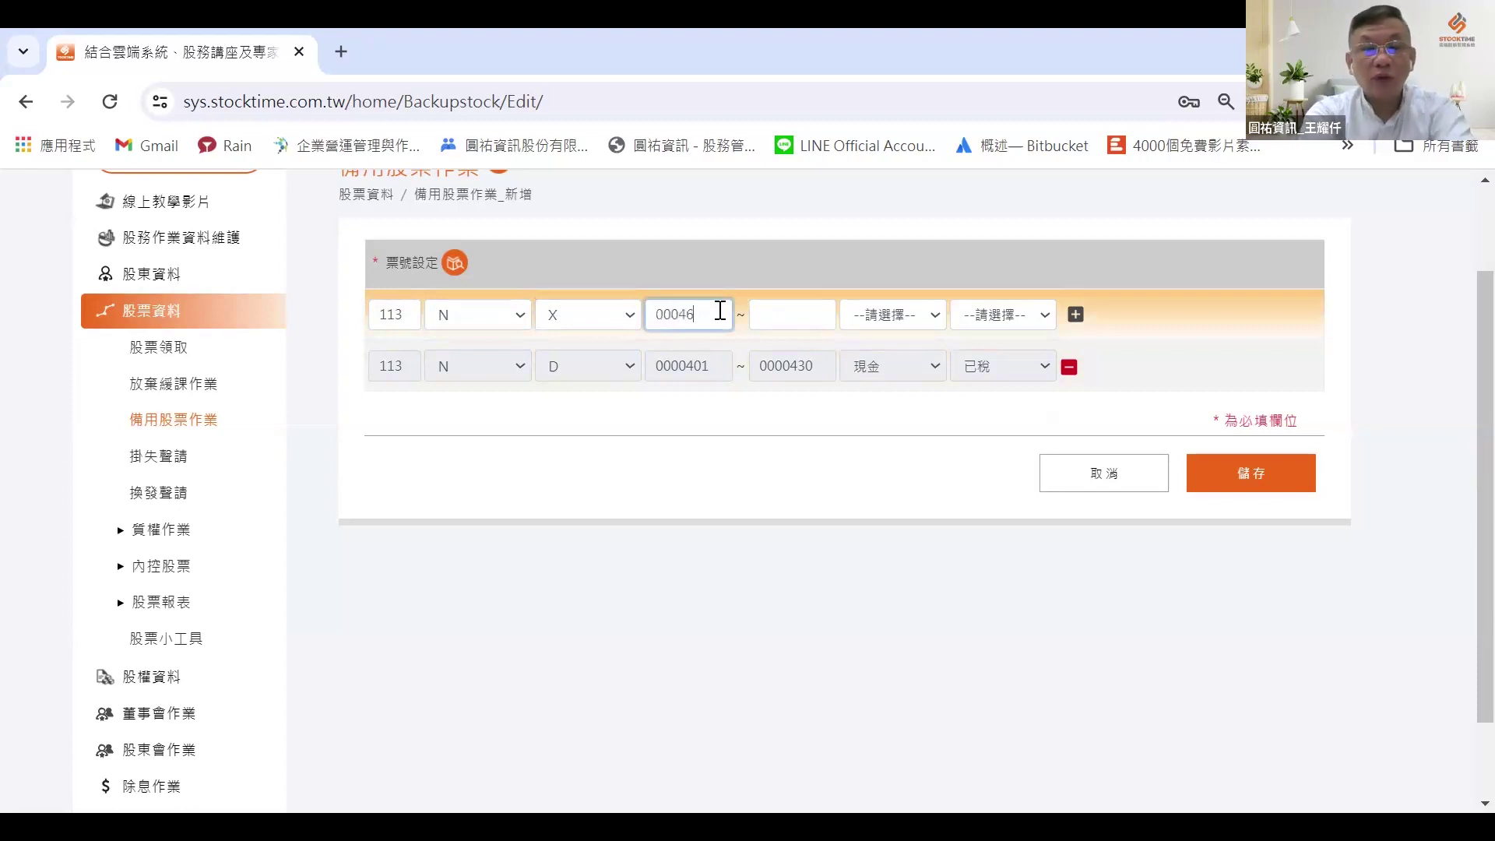
key(BackSpace)
text(56)
click(672, 311)
text(0)
click(810, 314)
text(0000)
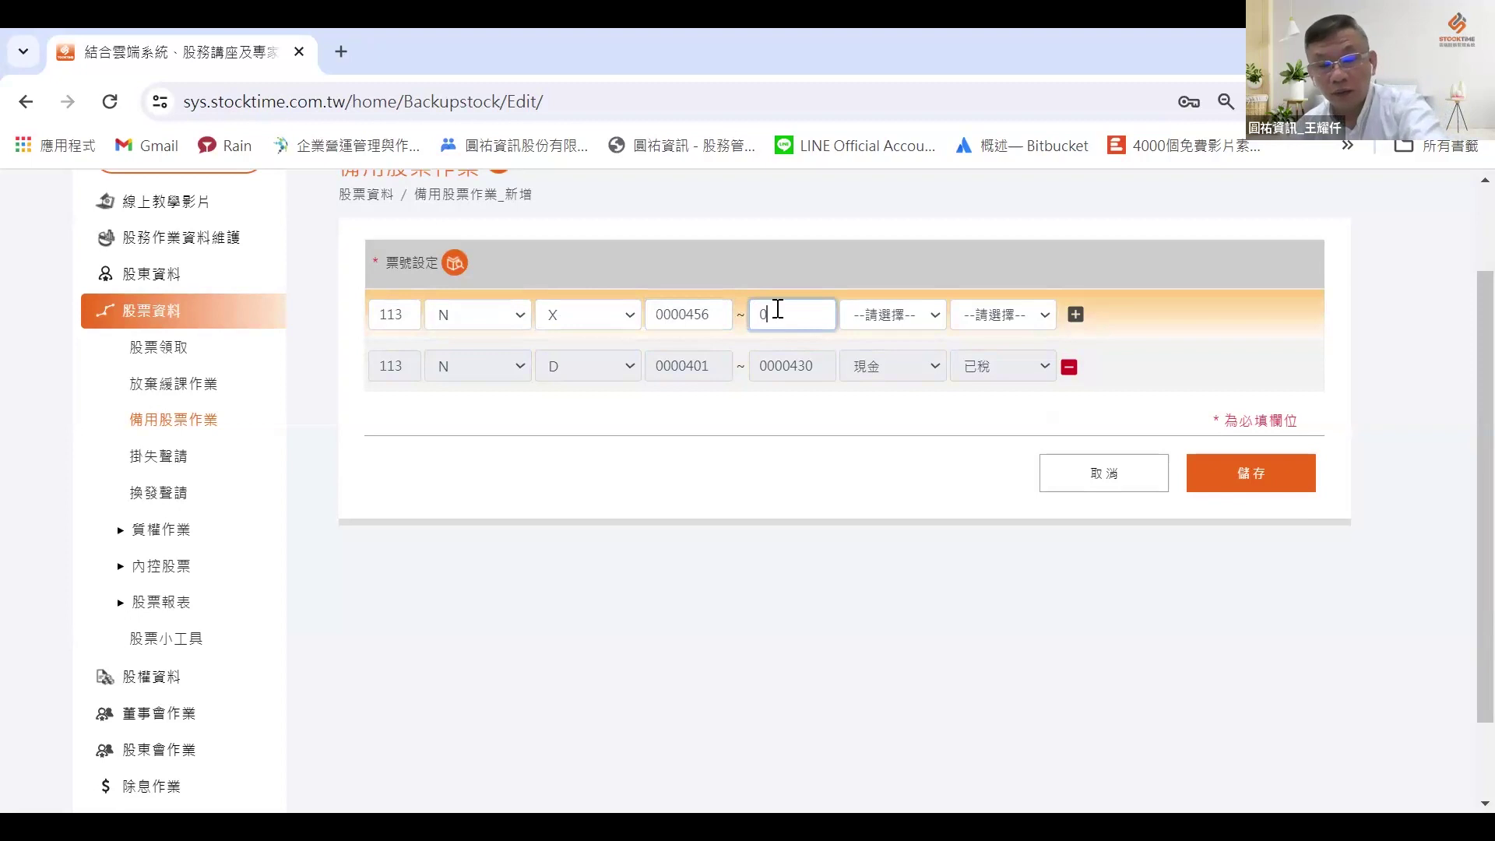
text(460)
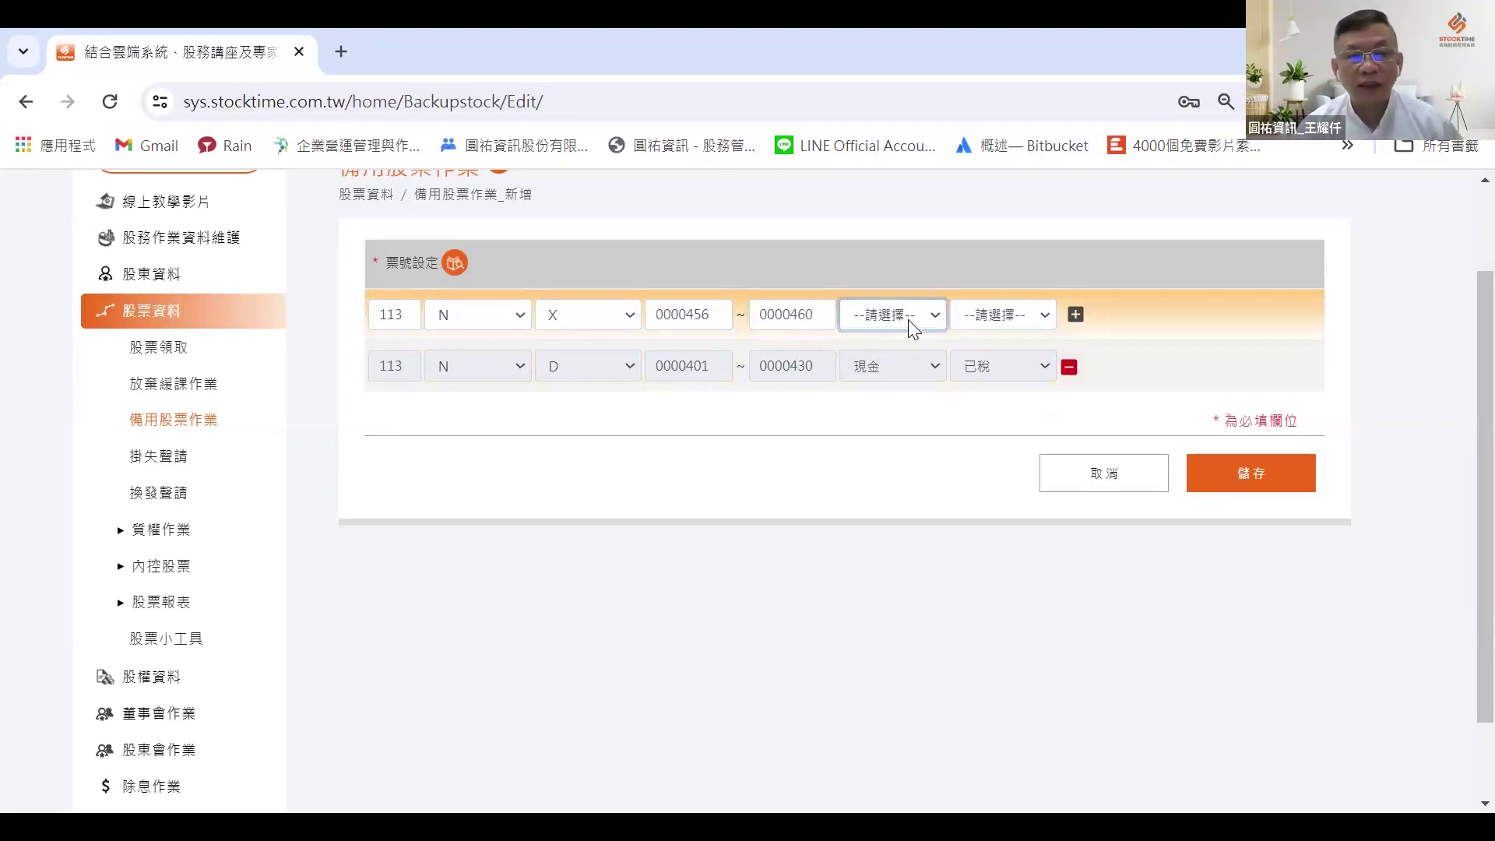
Step: Mark the range 現金 and 已稅, add it to the list, and save the entry
key(Down)
key(Tab)
key(Down)
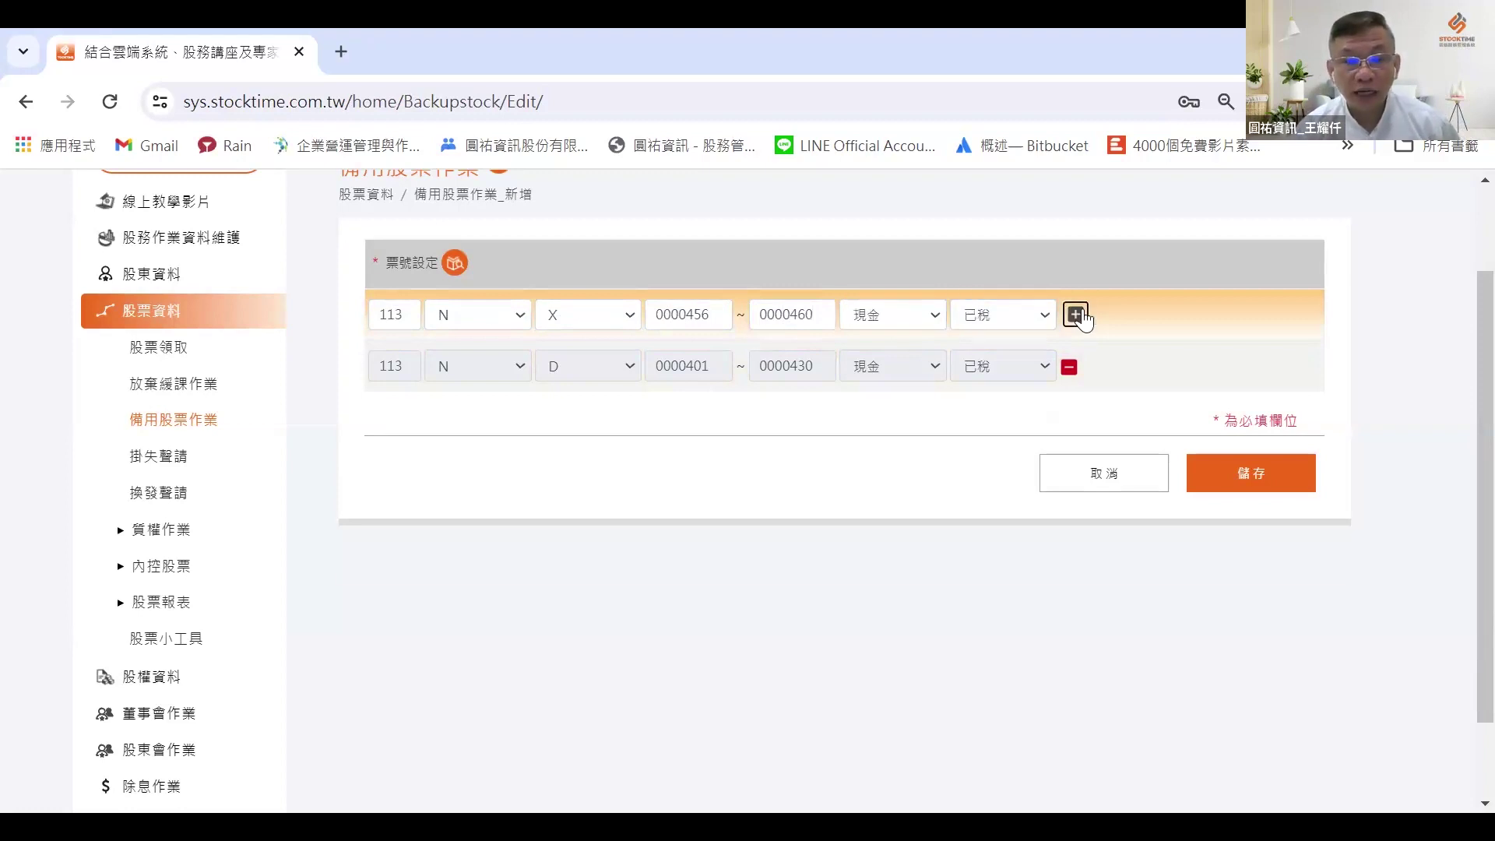
click(1076, 315)
click(1225, 517)
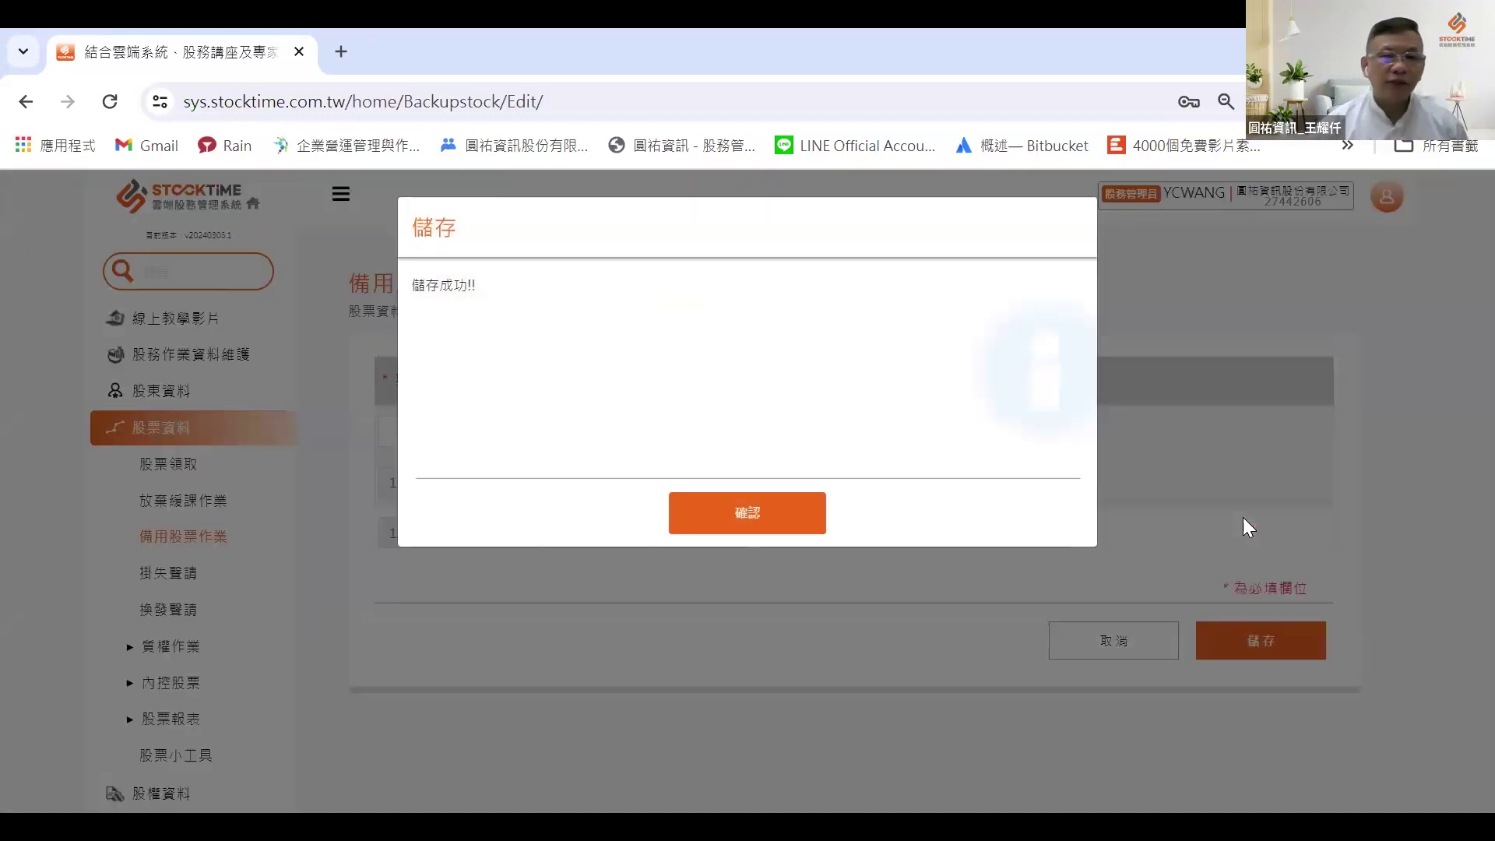
Step: Confirm the successful save and open the 備用股票清冊 report settings
click(744, 523)
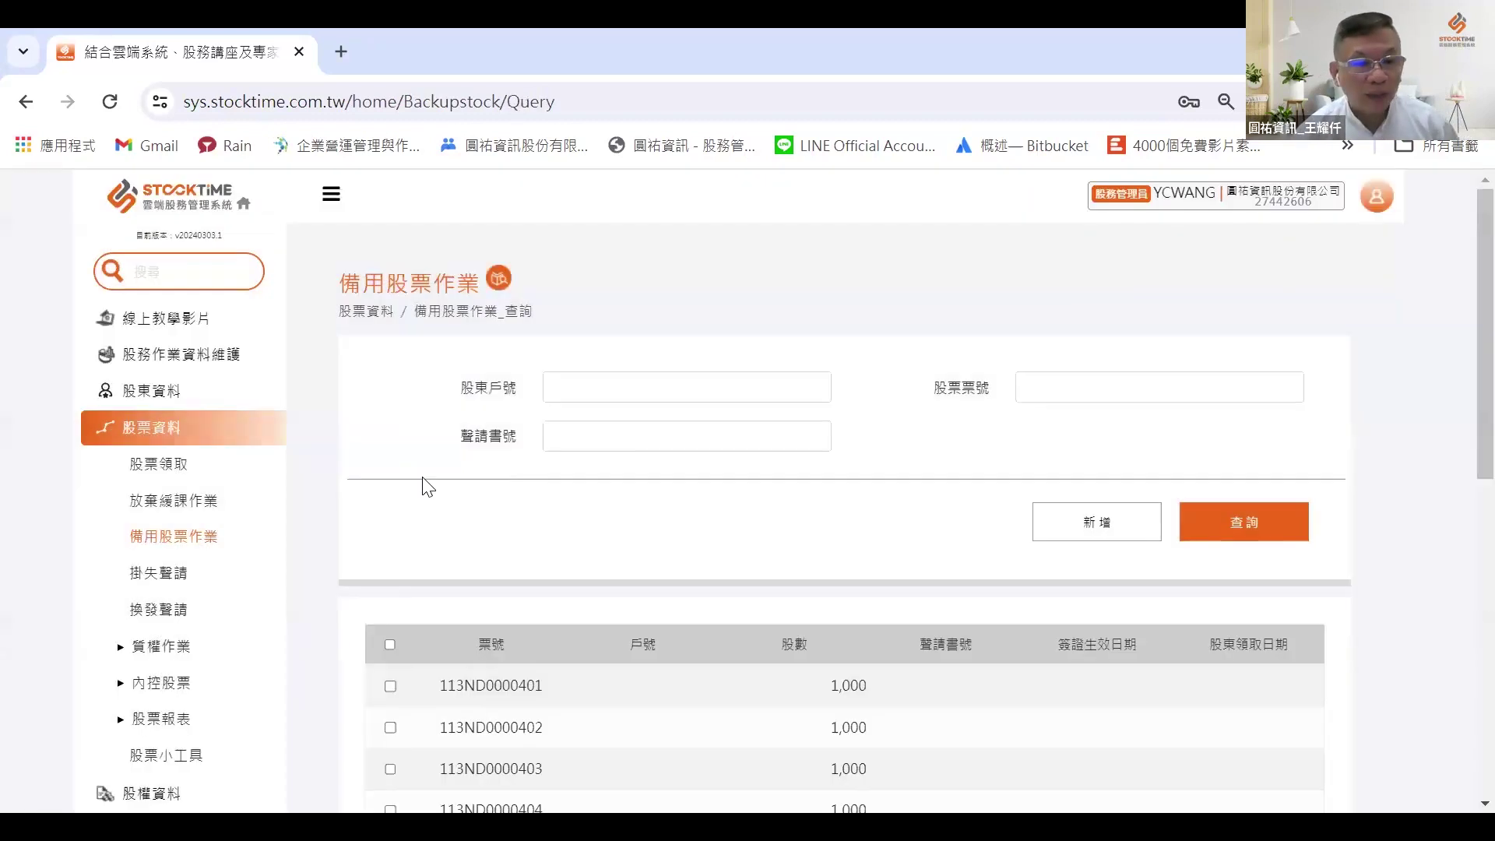
scroll(358, 567, down, 2)
click(139, 608)
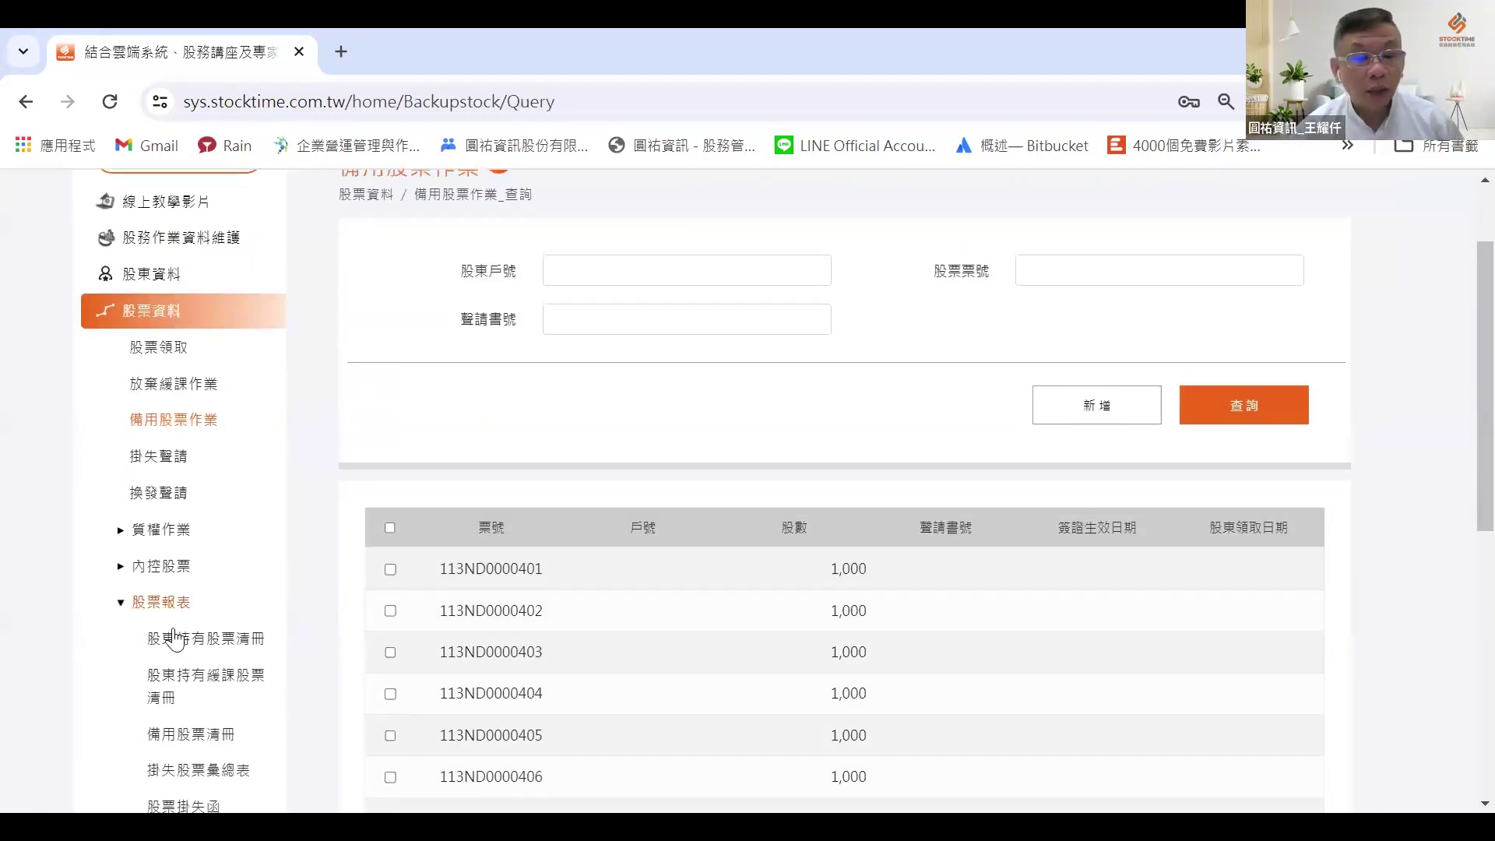
click(205, 738)
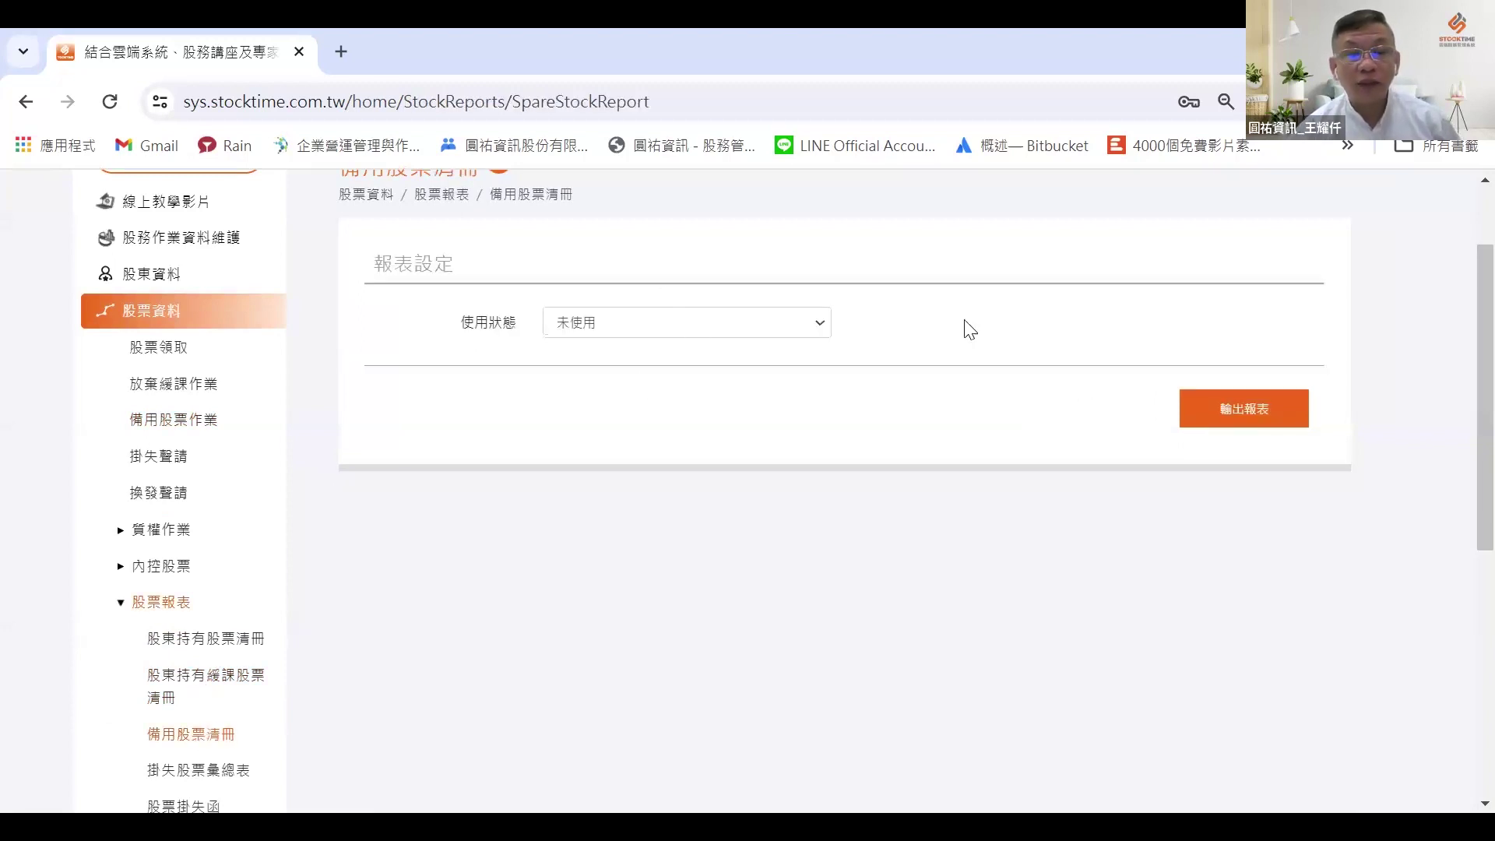
Step: Output and review the spare stock register, then open 內控股票 > 股票內控作業
click(1267, 399)
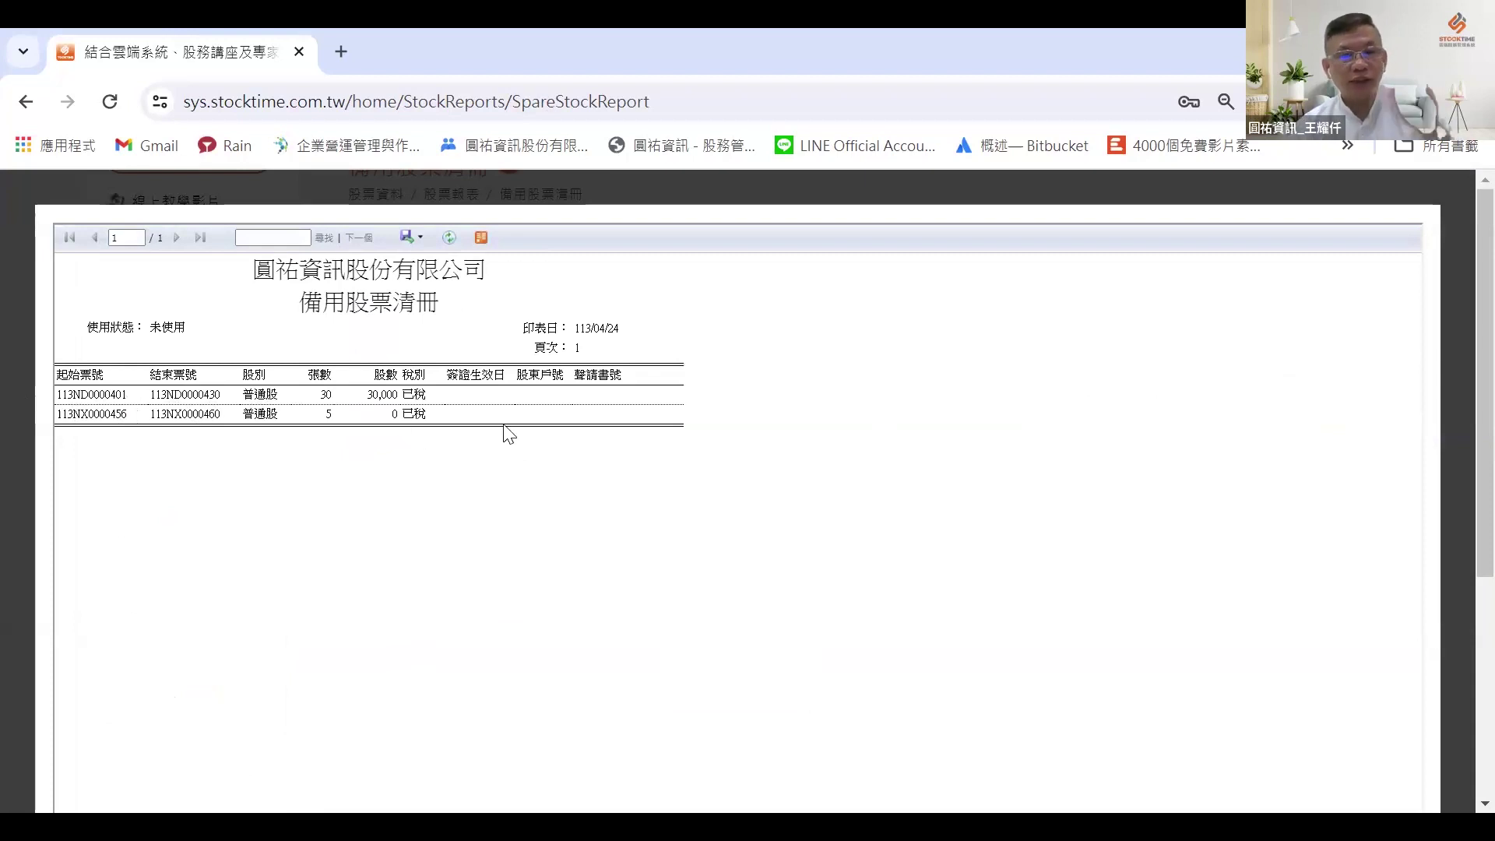
scroll(543, 434, down, 5)
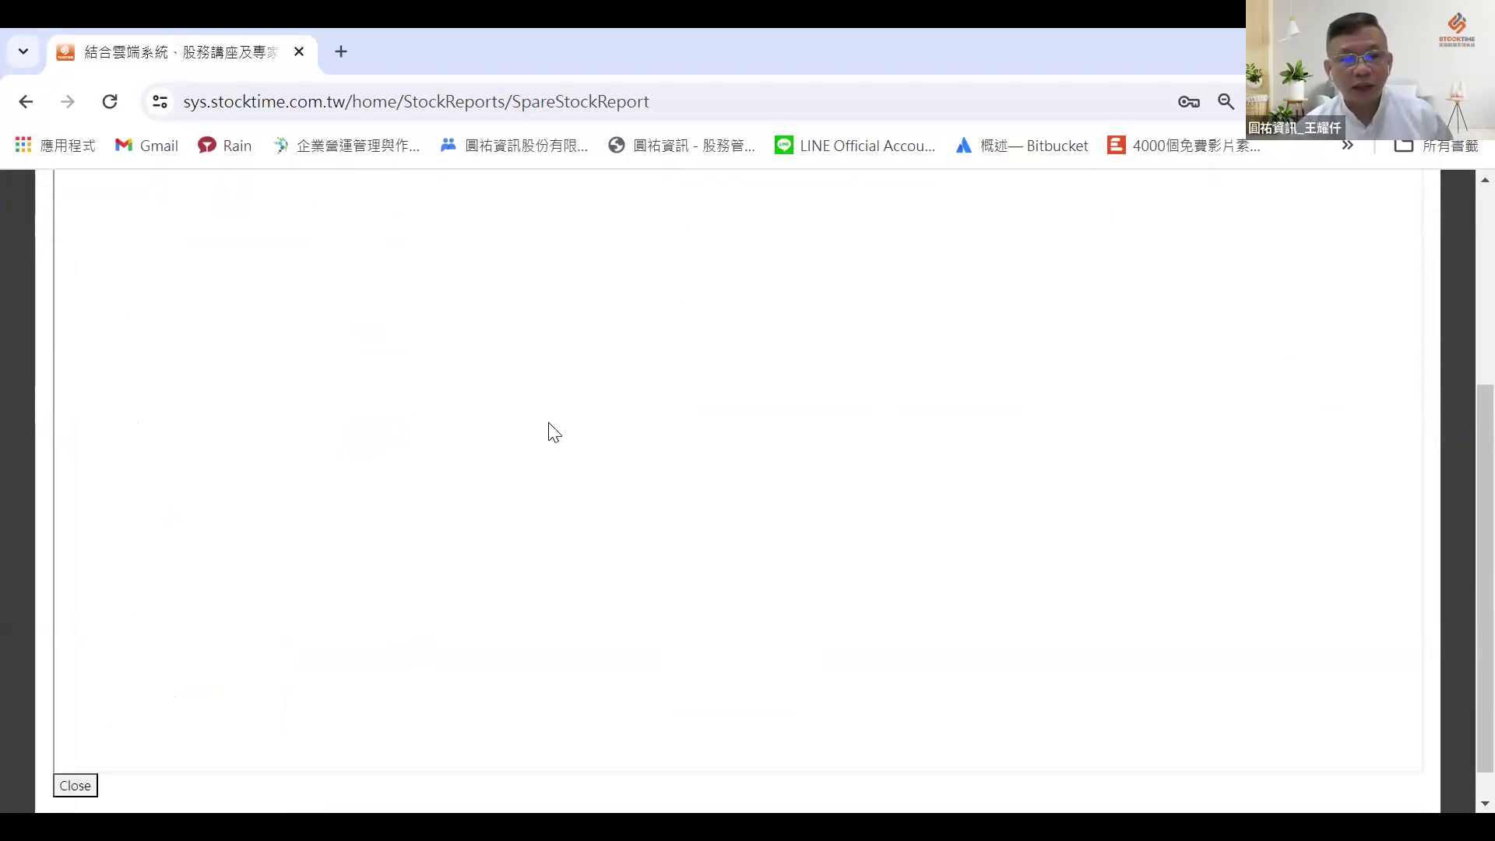
click(74, 750)
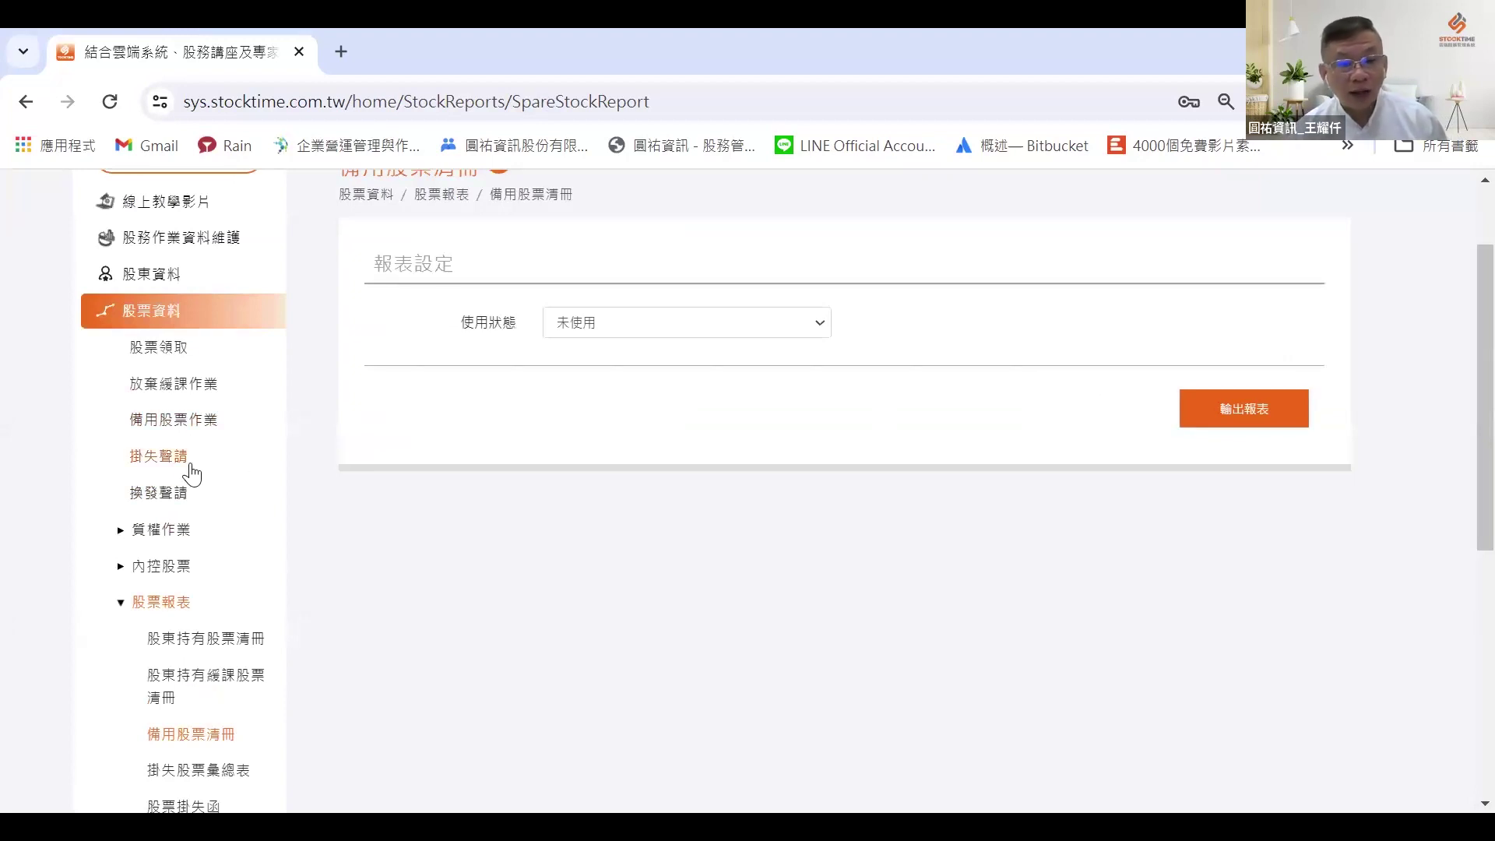
click(189, 578)
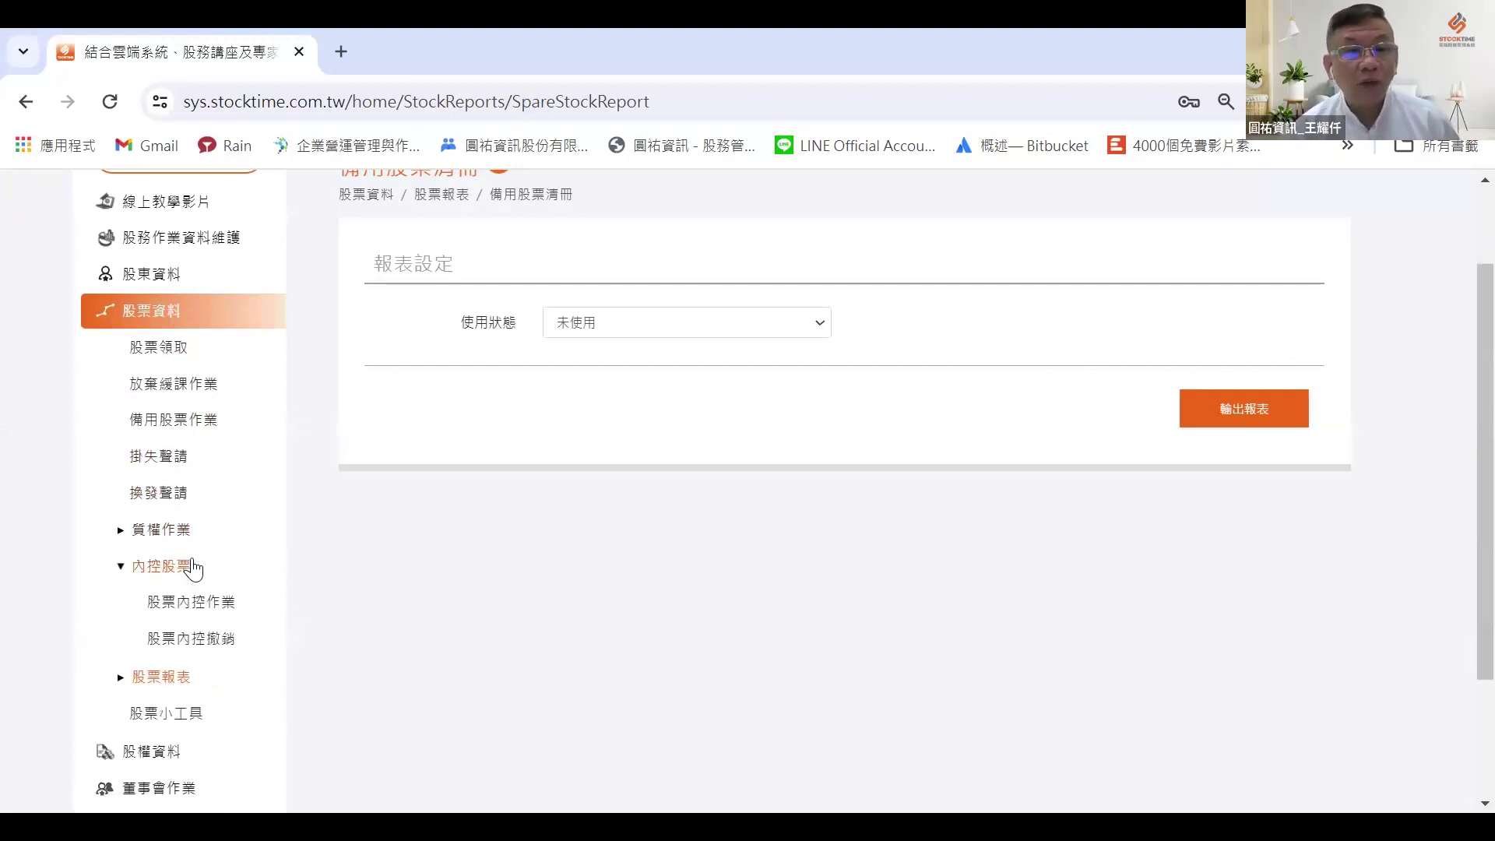
click(235, 603)
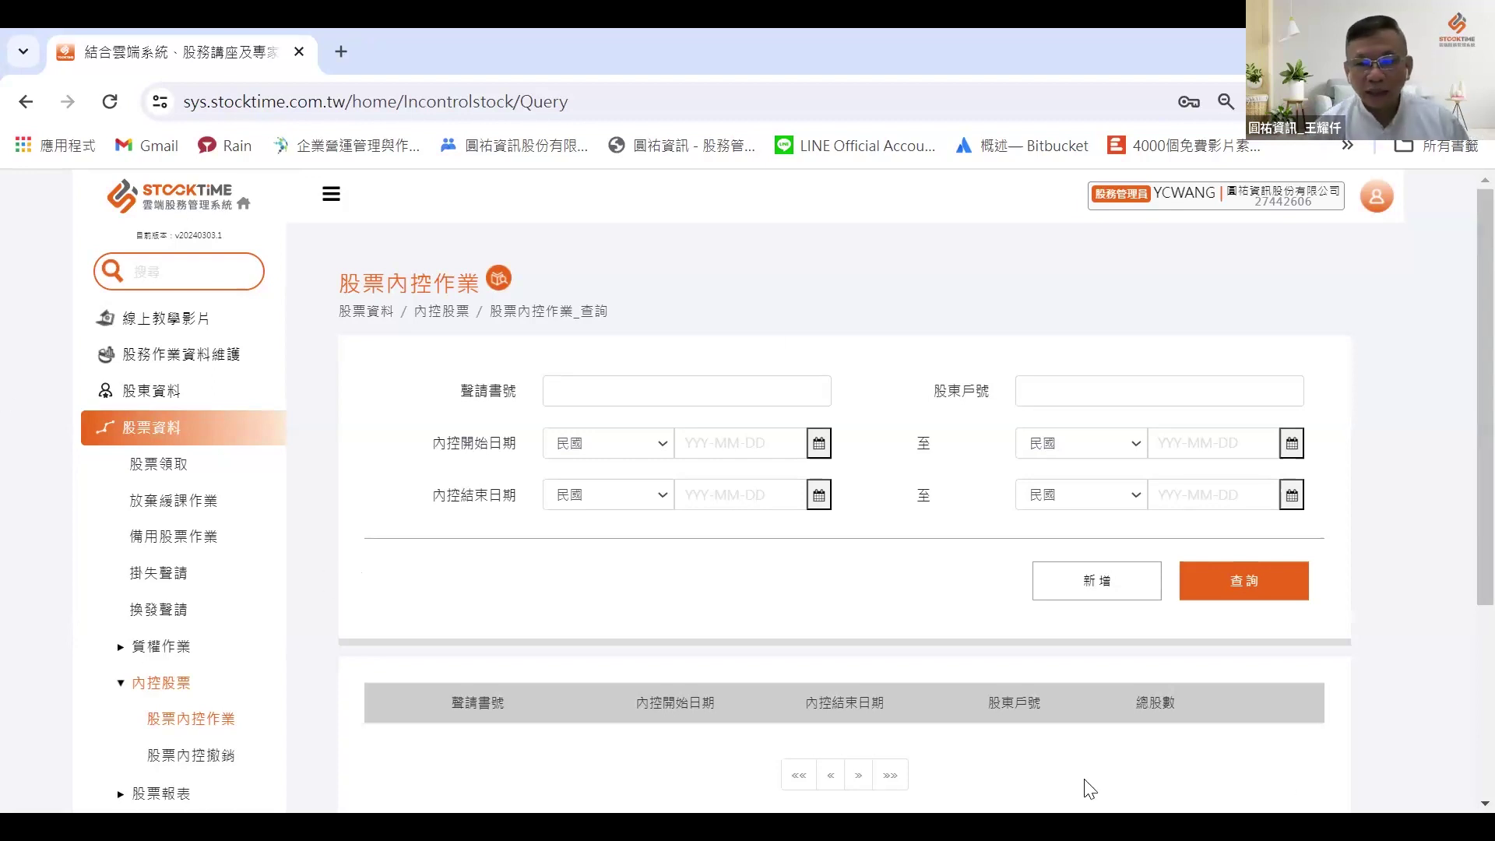
Step: Create a 股票內控作業 entry for shareholder account 10, review their tickets, and begin setting the end date
scroll(919, 560, down, 1)
click(1087, 465)
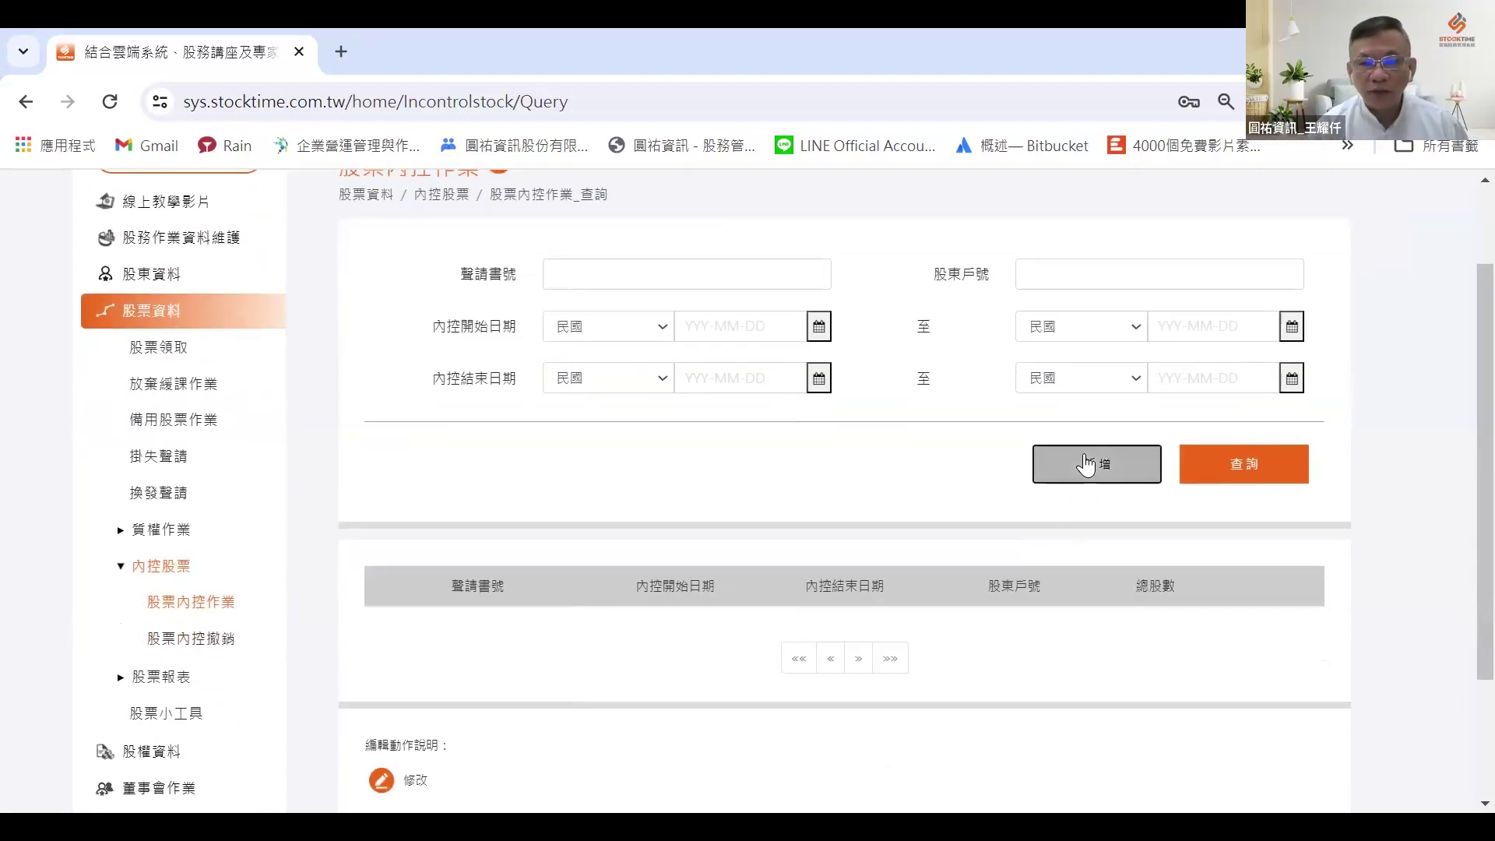
click(1075, 444)
text(10)
click(1075, 467)
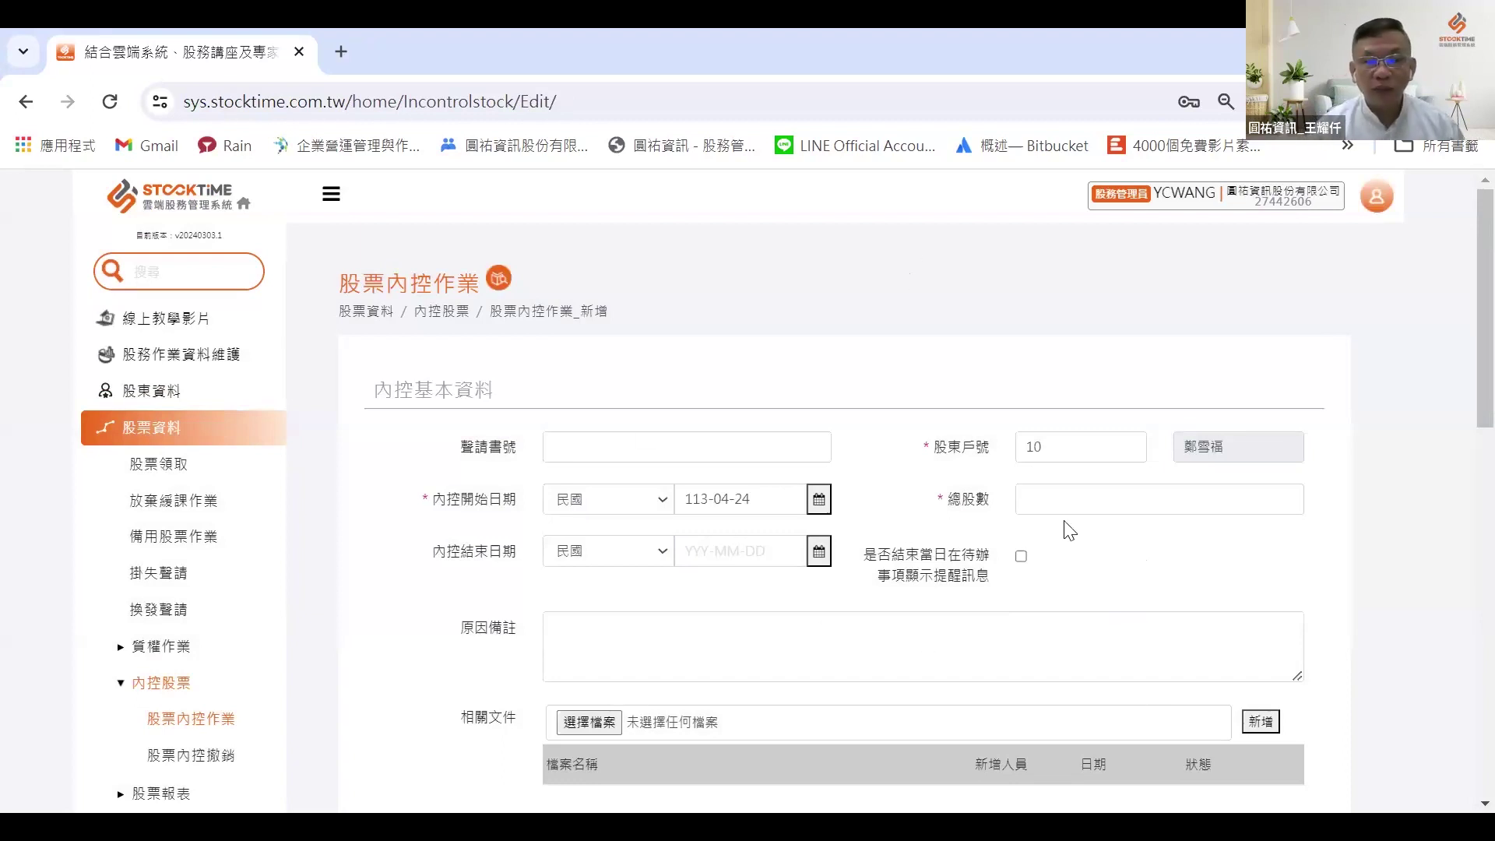
scroll(1011, 484, down, 2)
scroll(1010, 485, down, 1)
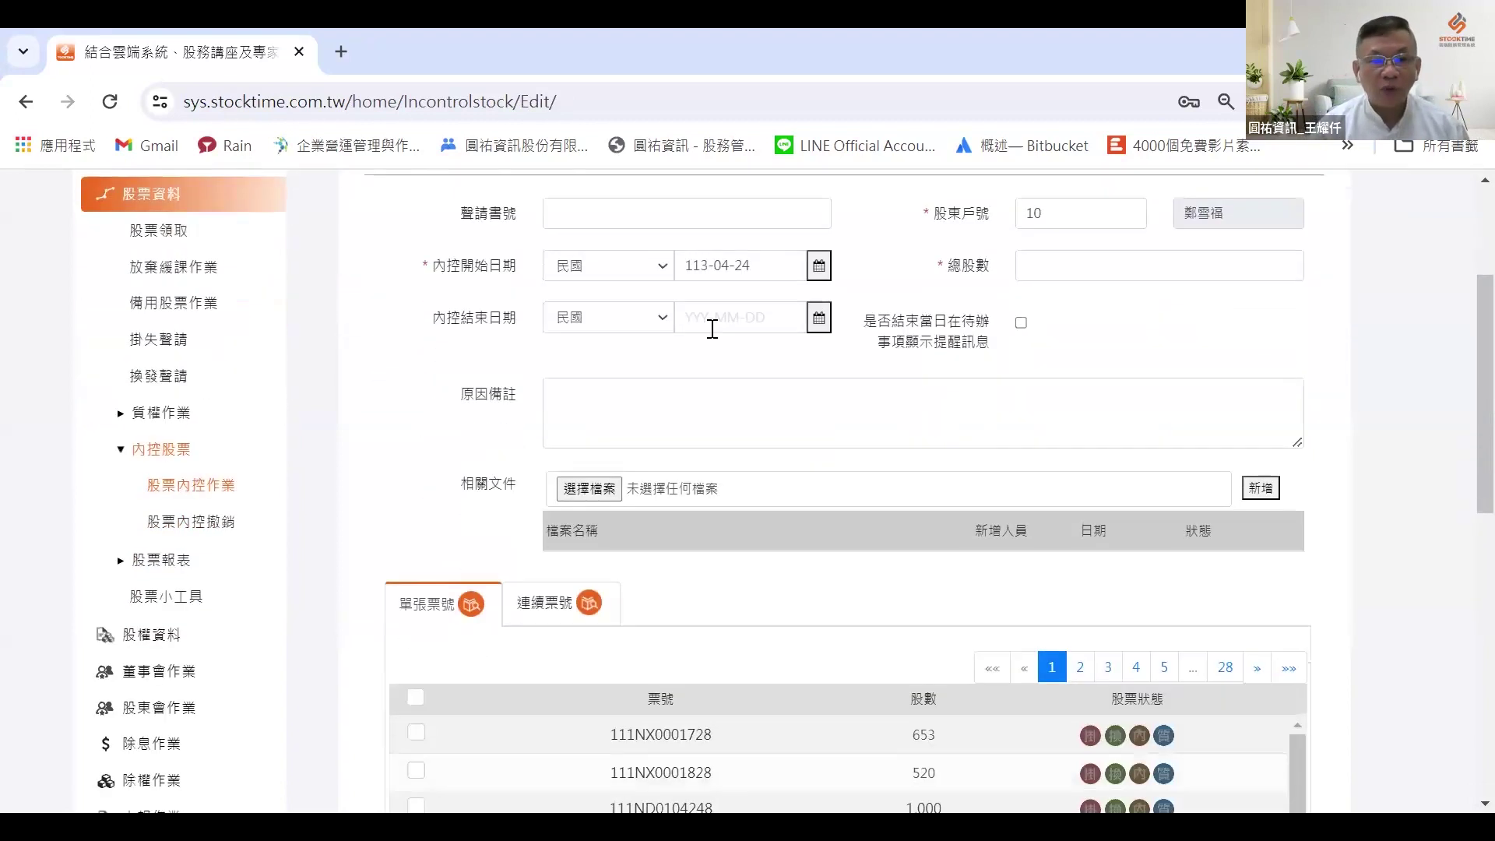
scroll(781, 324, down, 1)
scroll(781, 324, up, 1)
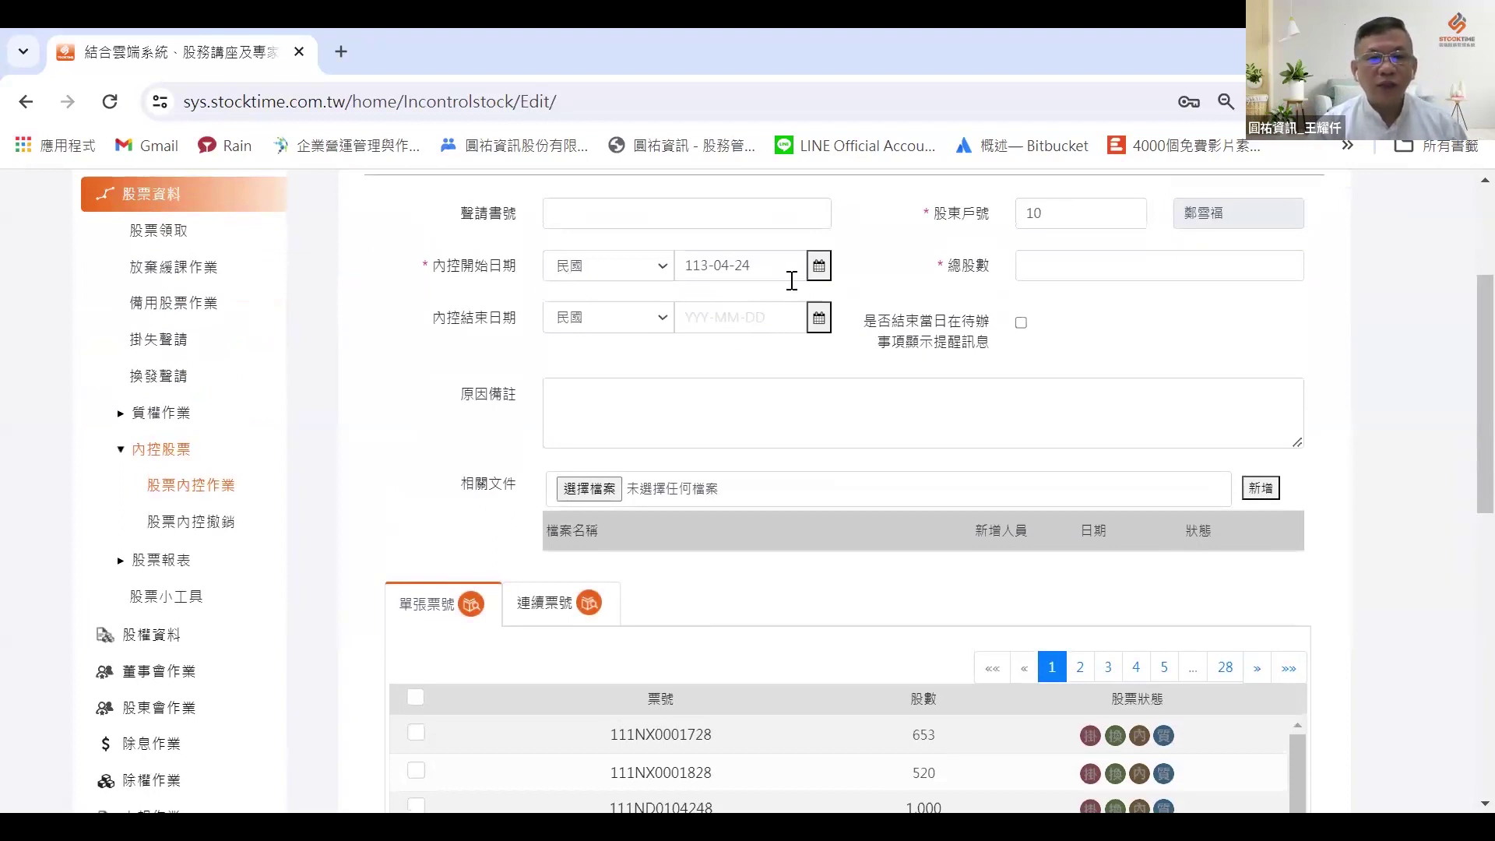
click(819, 319)
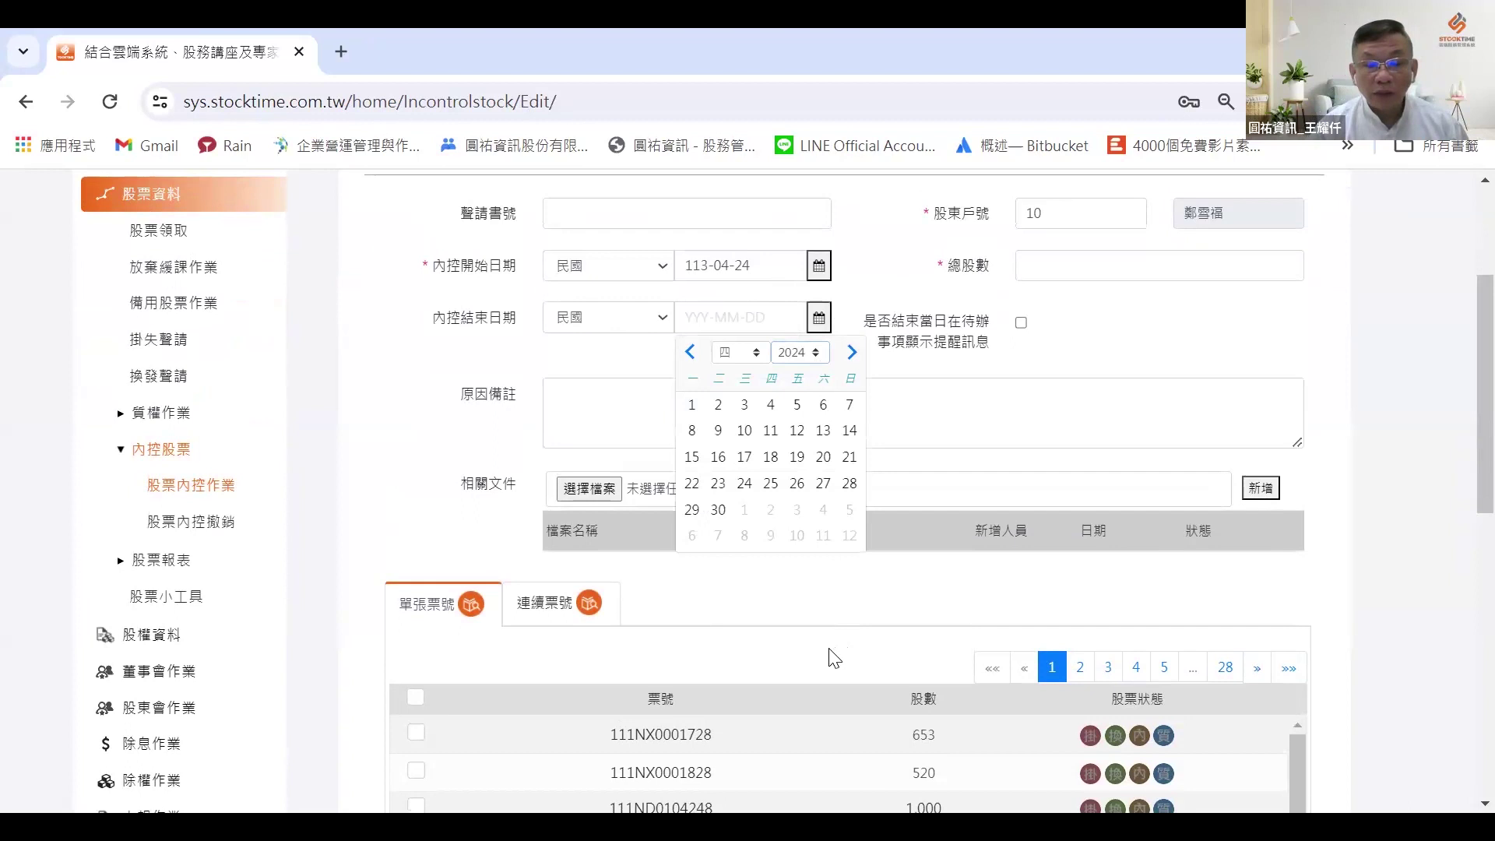
Step: Set the 內控結束日期 to 114-04-02 and tick the 待辦事項提醒 end-date reminder
click(718, 404)
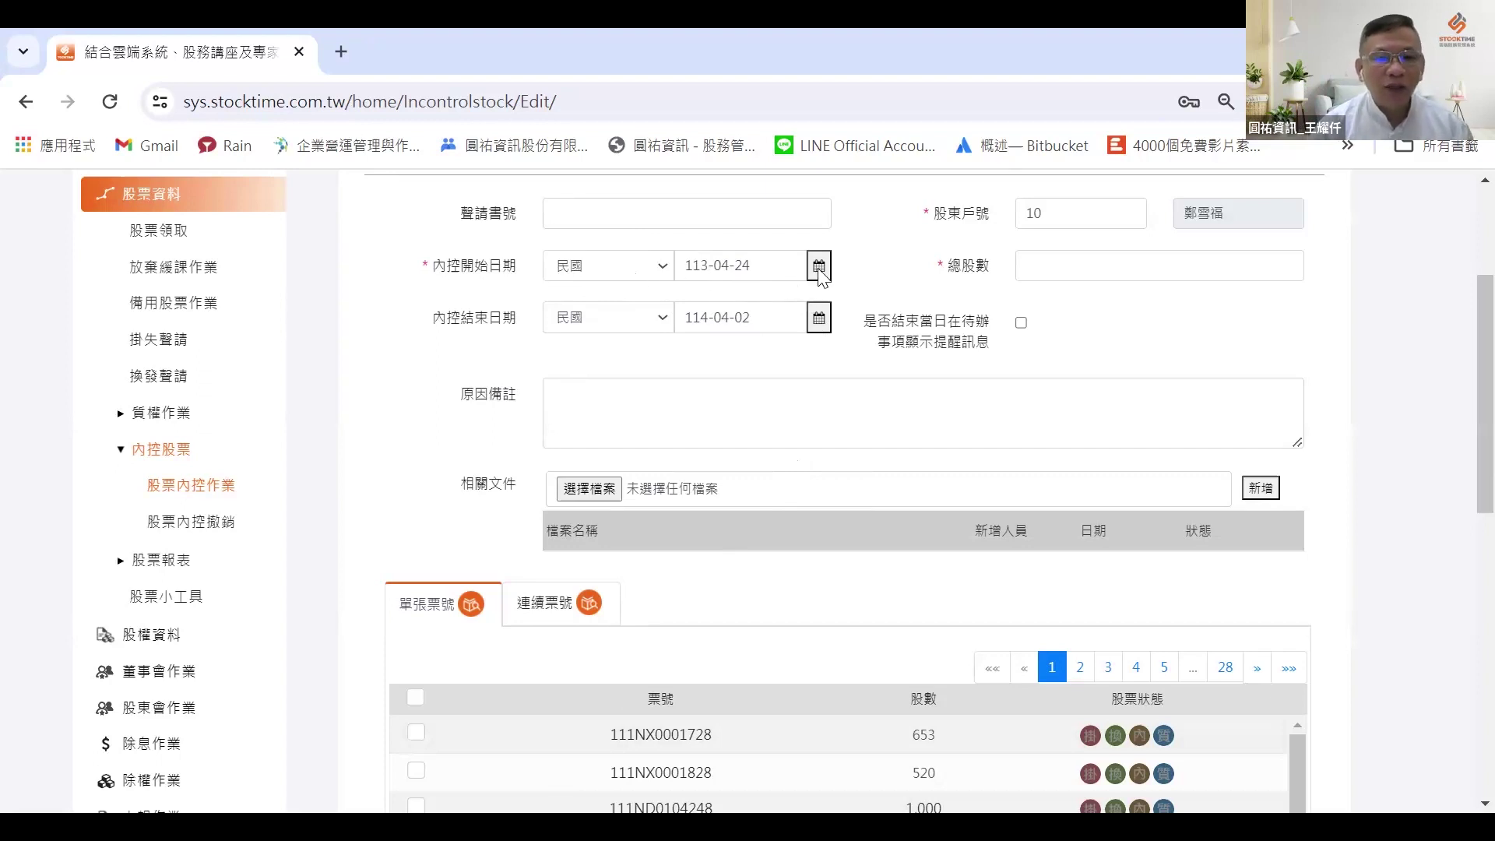
scroll(800, 276, up, 1)
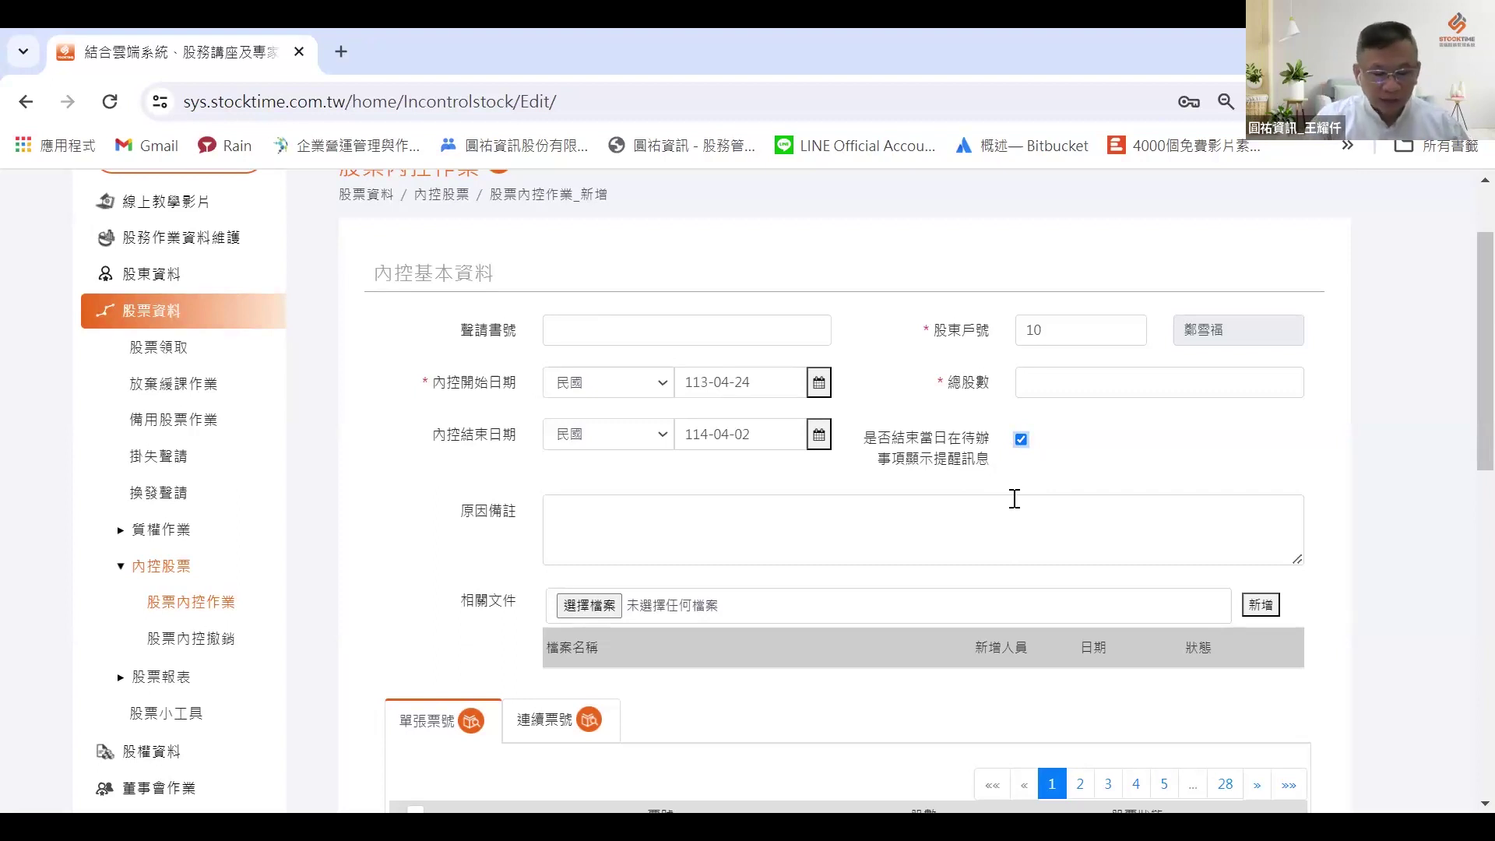
Step: Select range 111ND0104248–111ND0104328 from 連續票號 and enter 81,000 as 總股數
scroll(624, 615, down, 5)
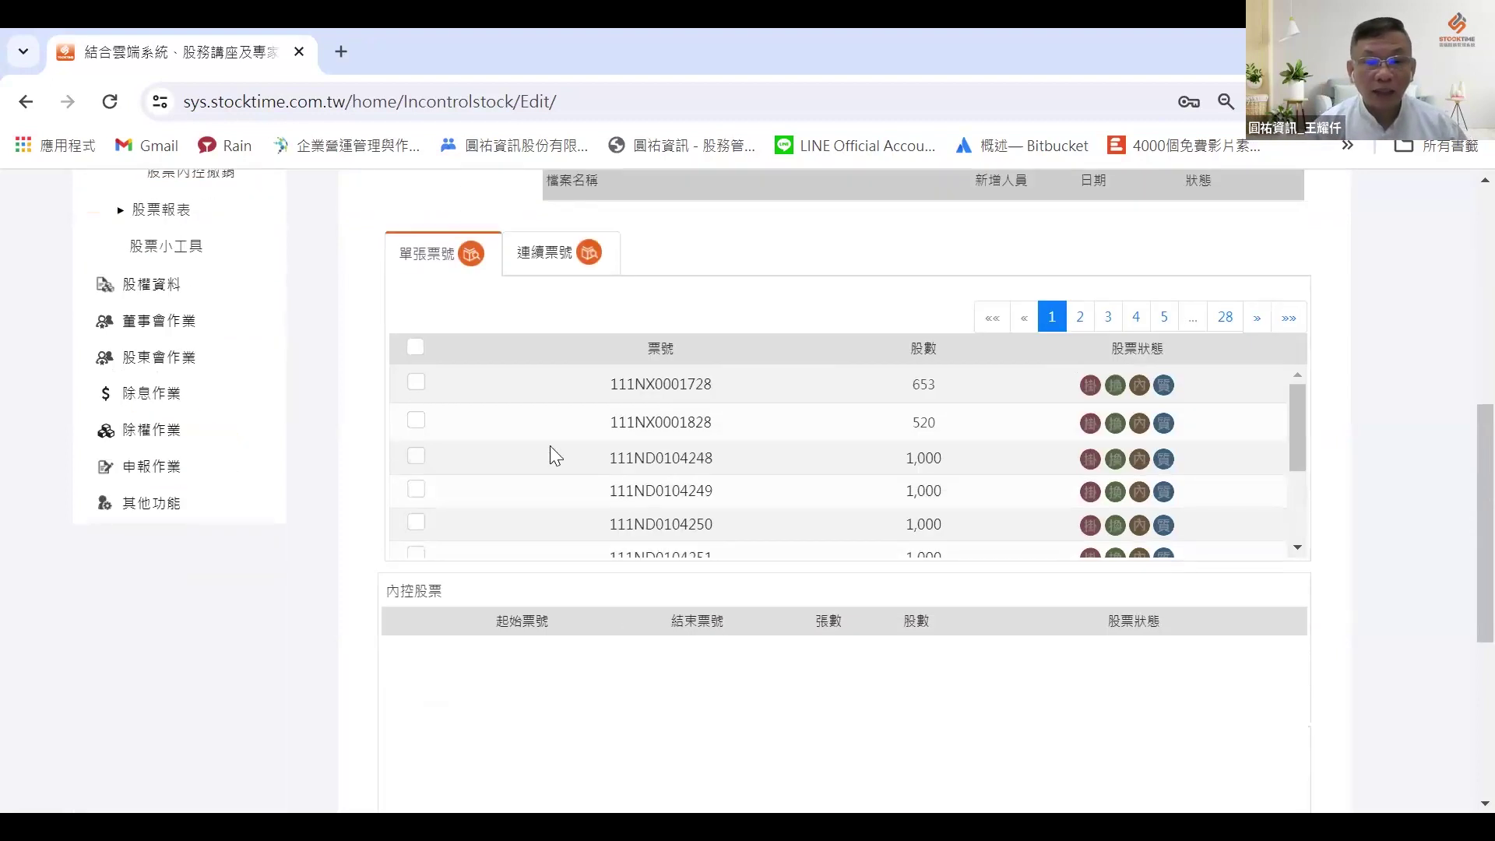
click(547, 257)
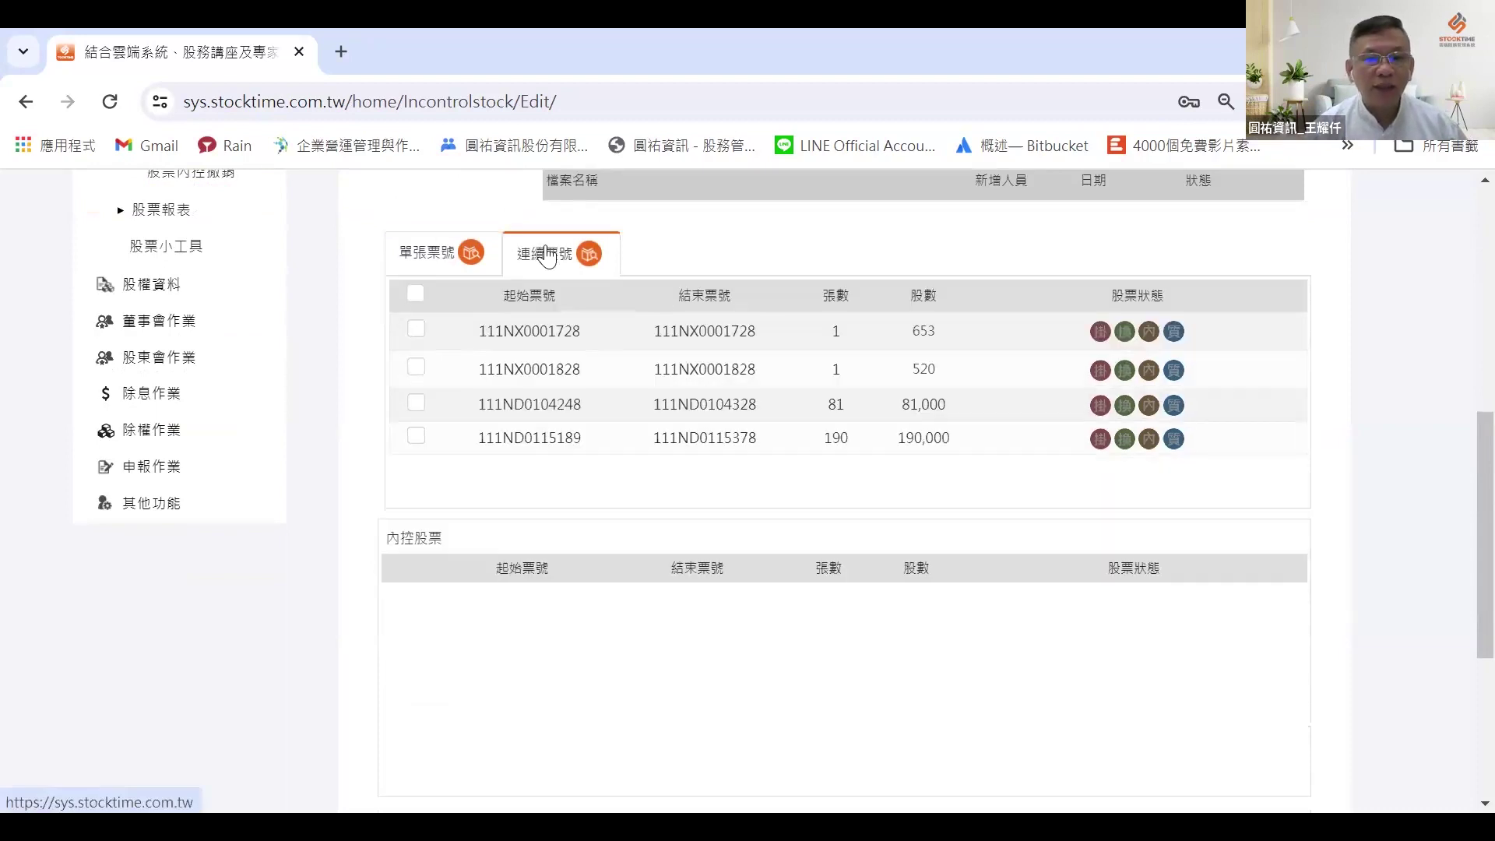
click(416, 403)
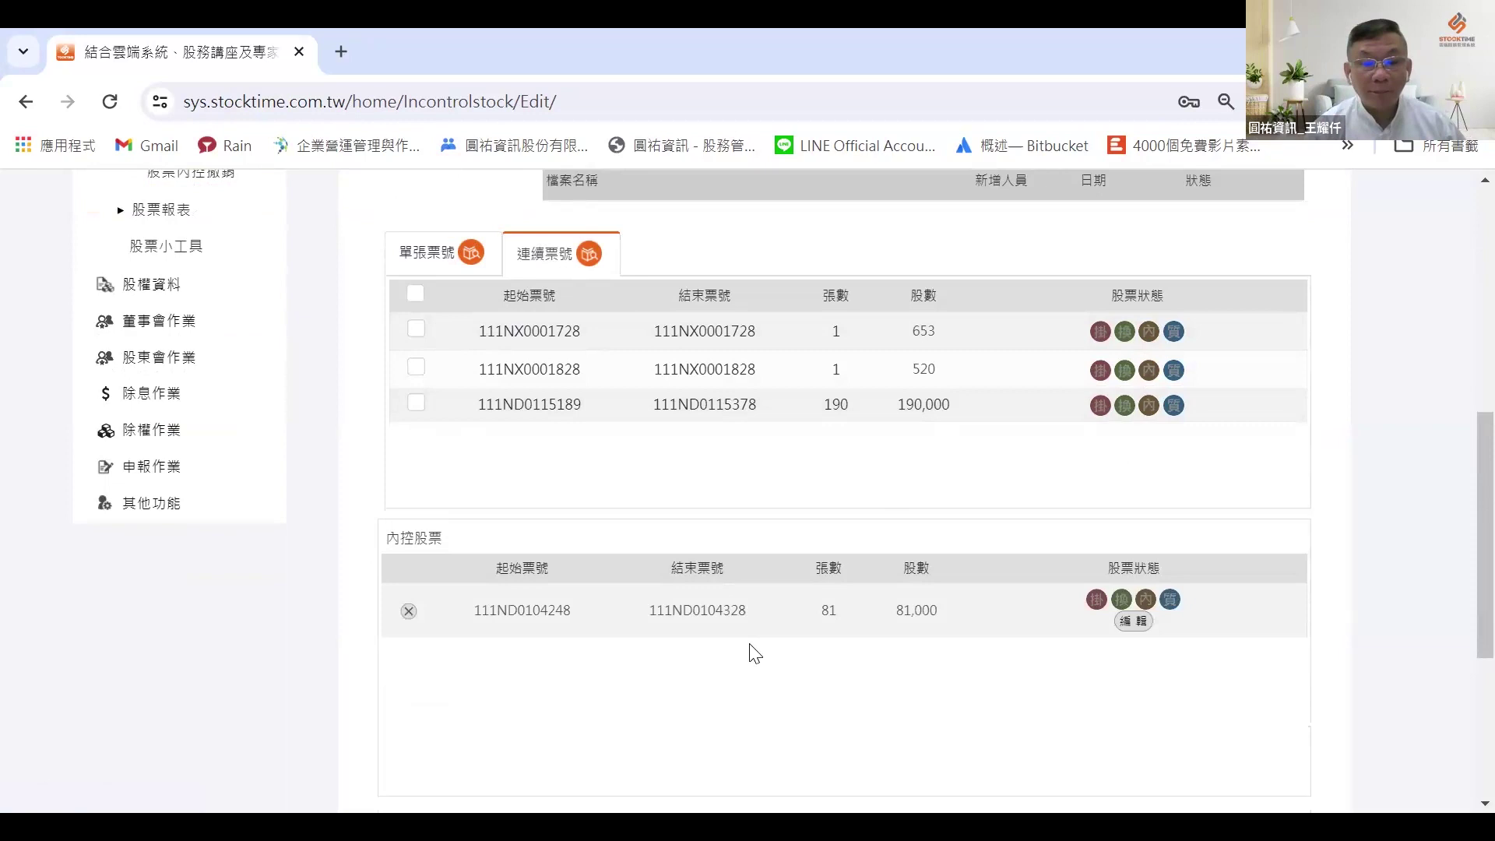
scroll(974, 623, up, 8)
click(1041, 491)
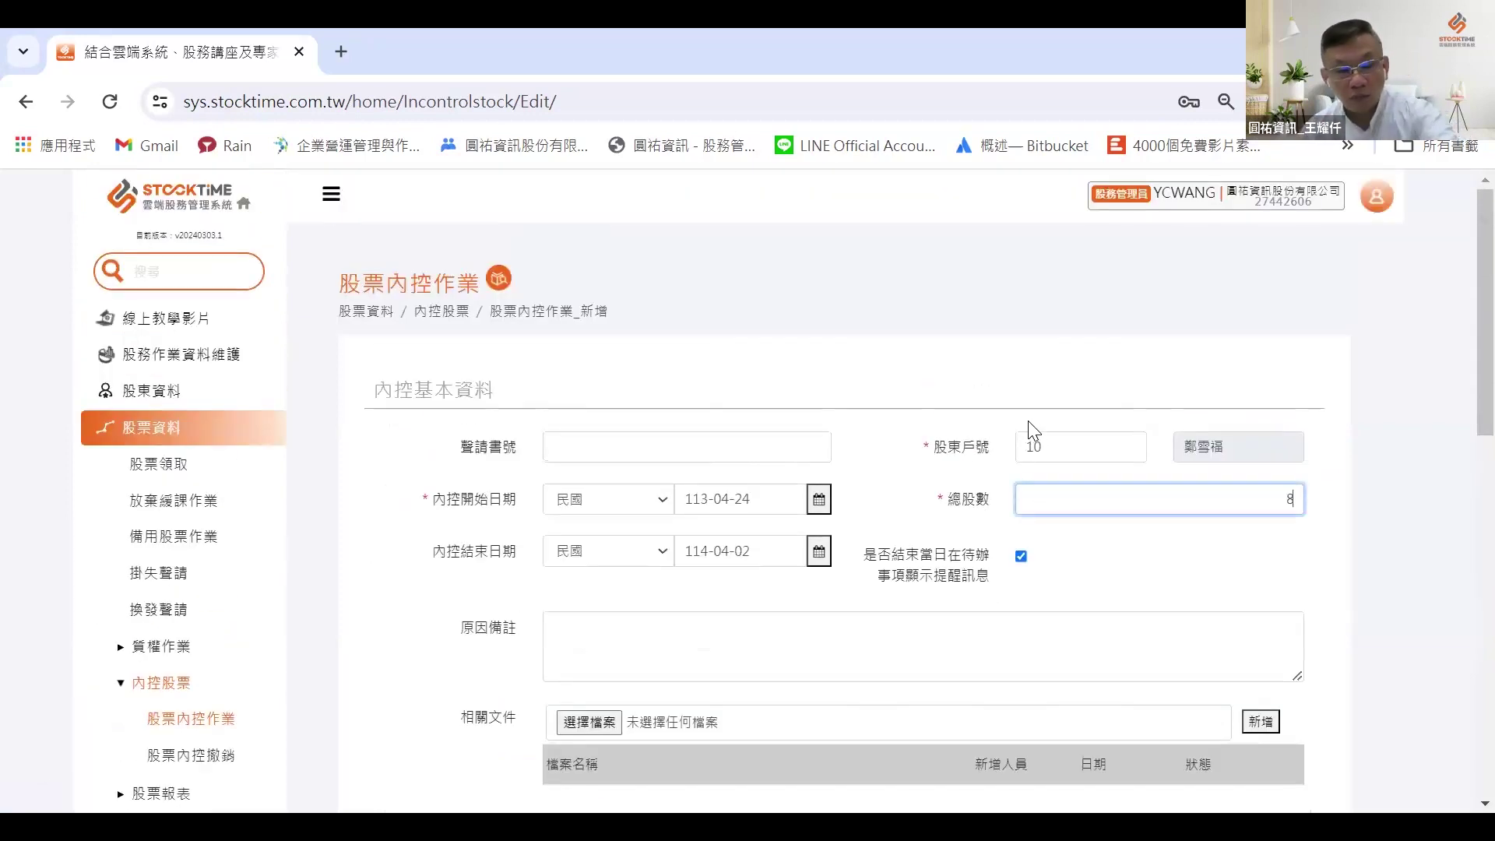
text(81,000)
Step: Save the 81,000-share internal-control record
scroll(1138, 561, down, 6)
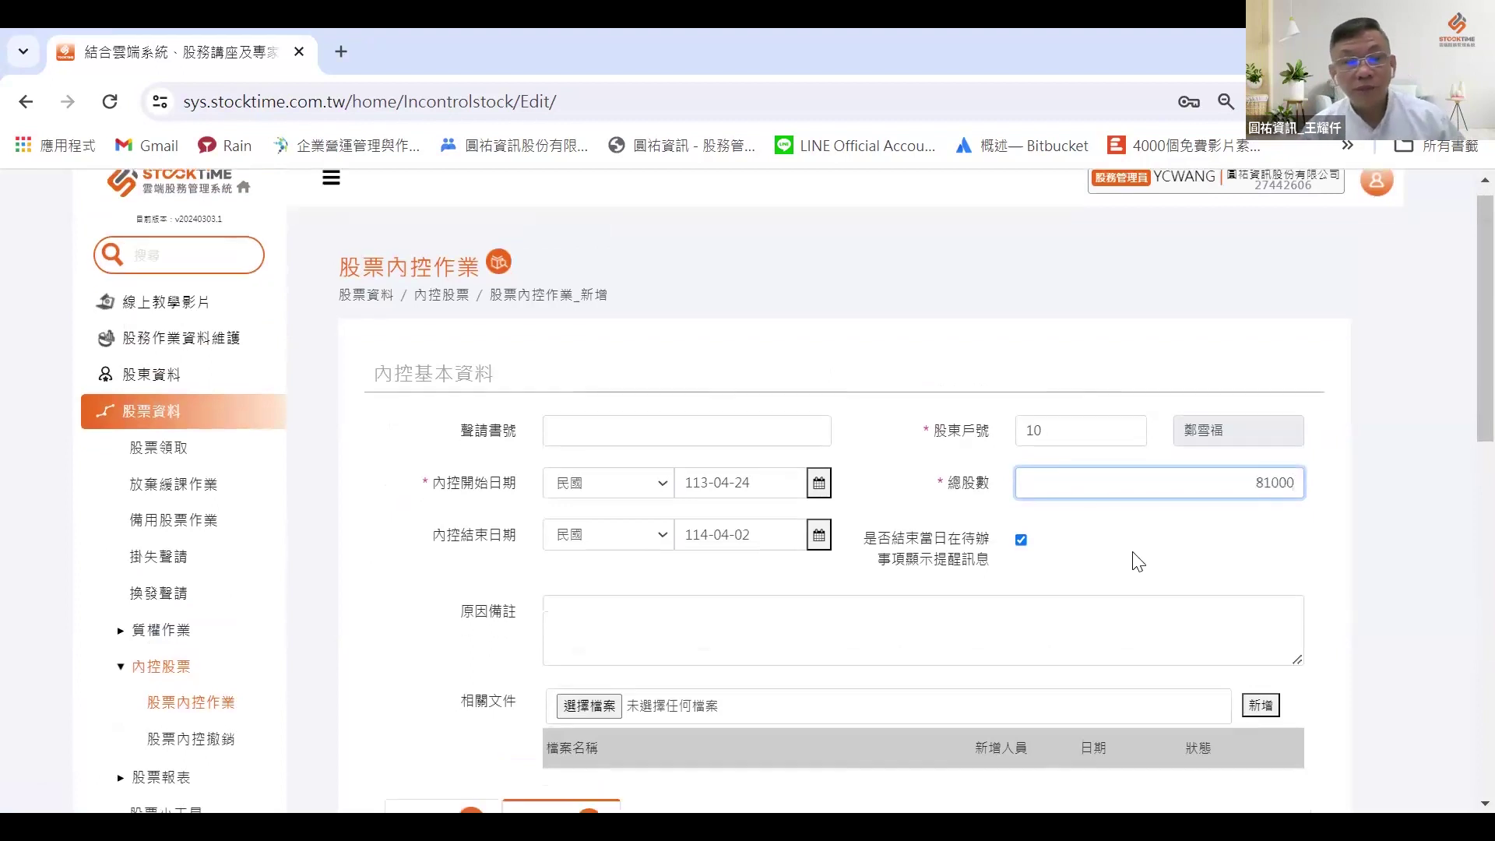
scroll(1246, 428, down, 3)
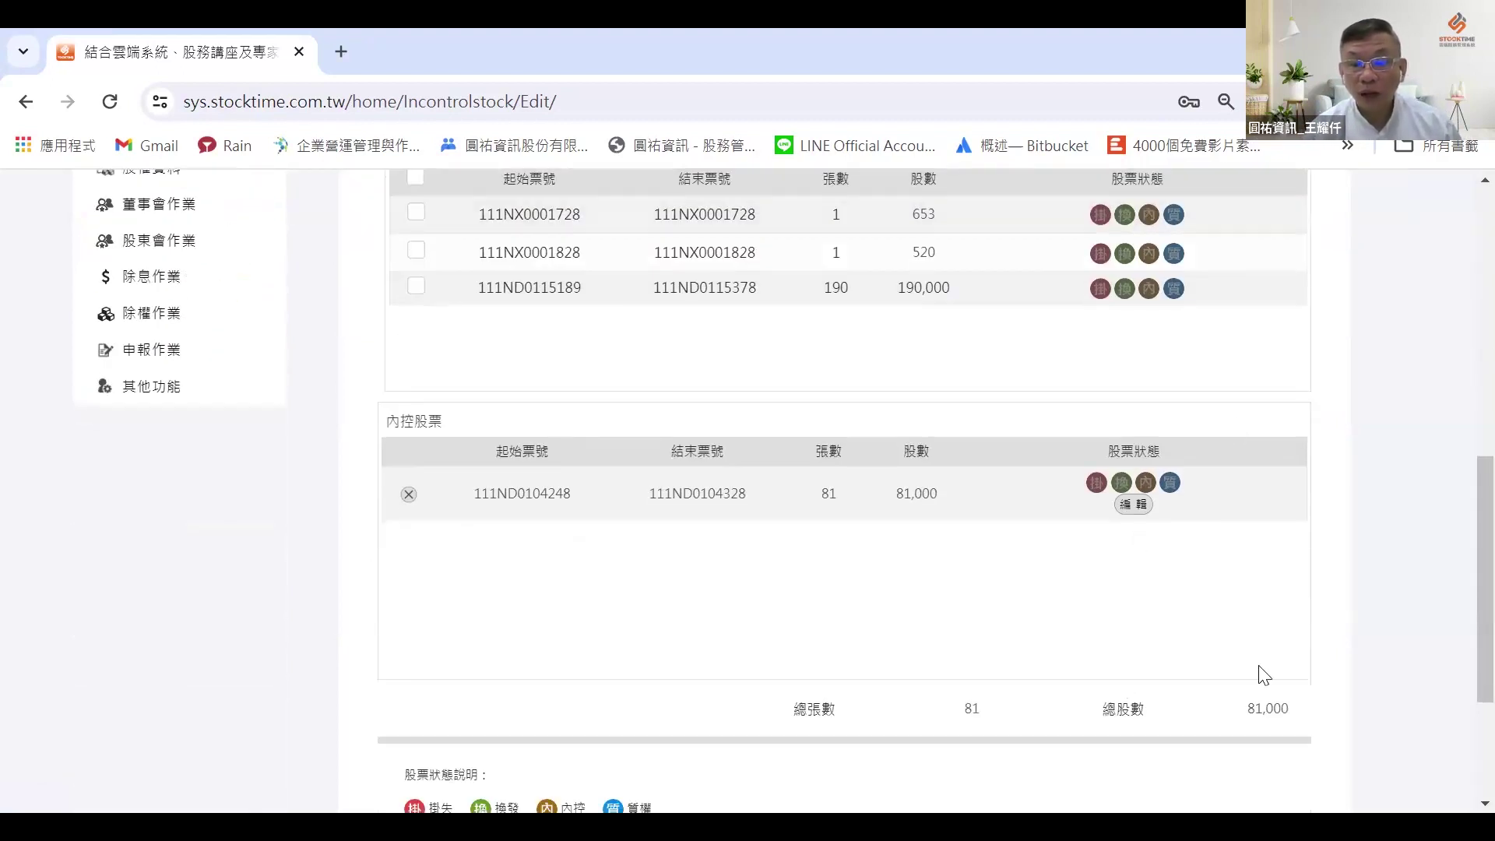
scroll(1351, 568, down, 3)
click(1282, 706)
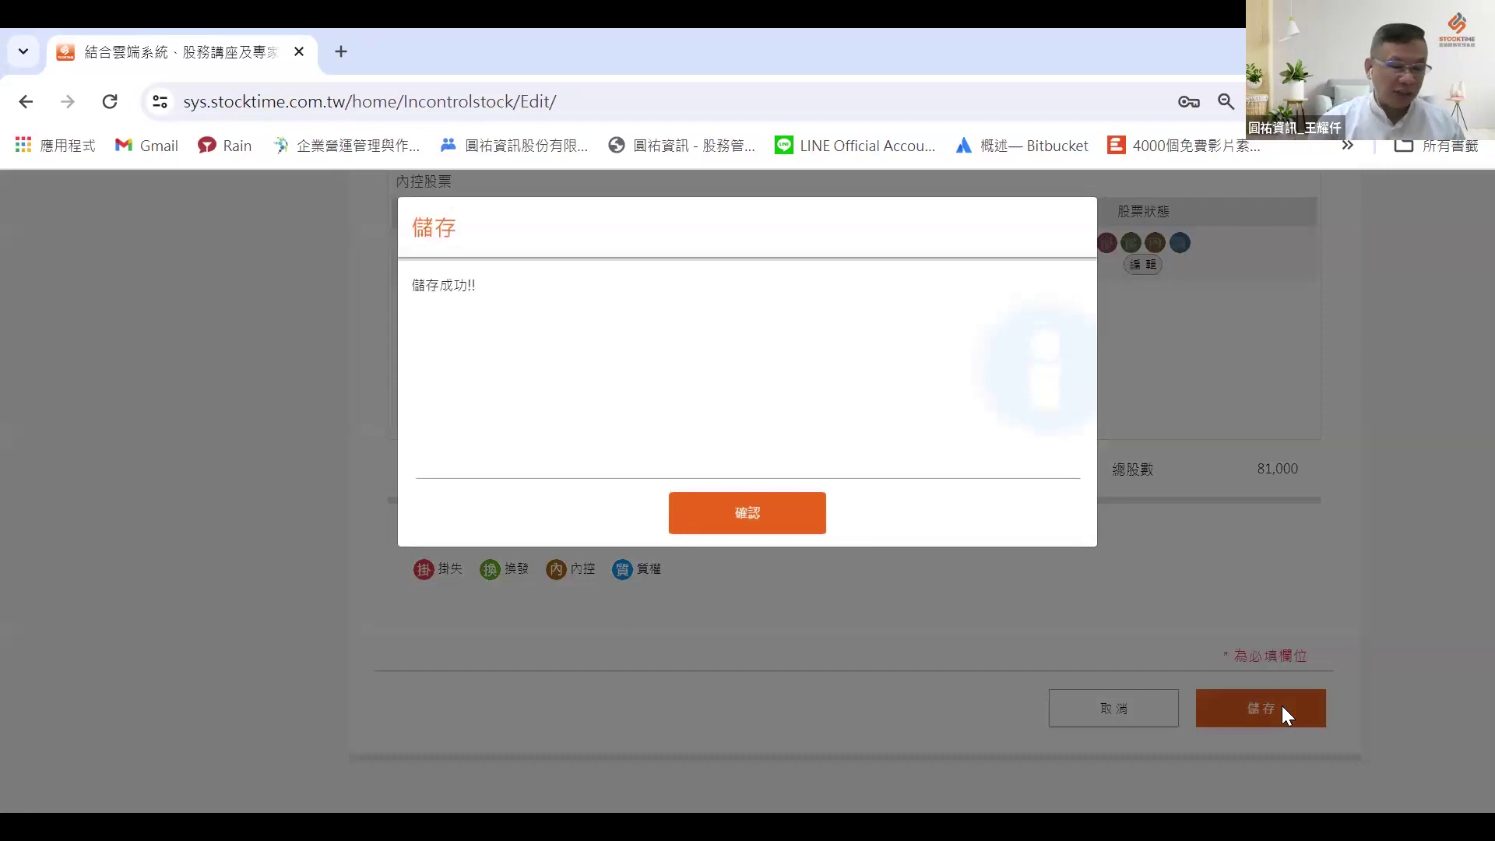
Step: Confirm the successful save and open the 股票內控撤銷 revocation query page
click(728, 521)
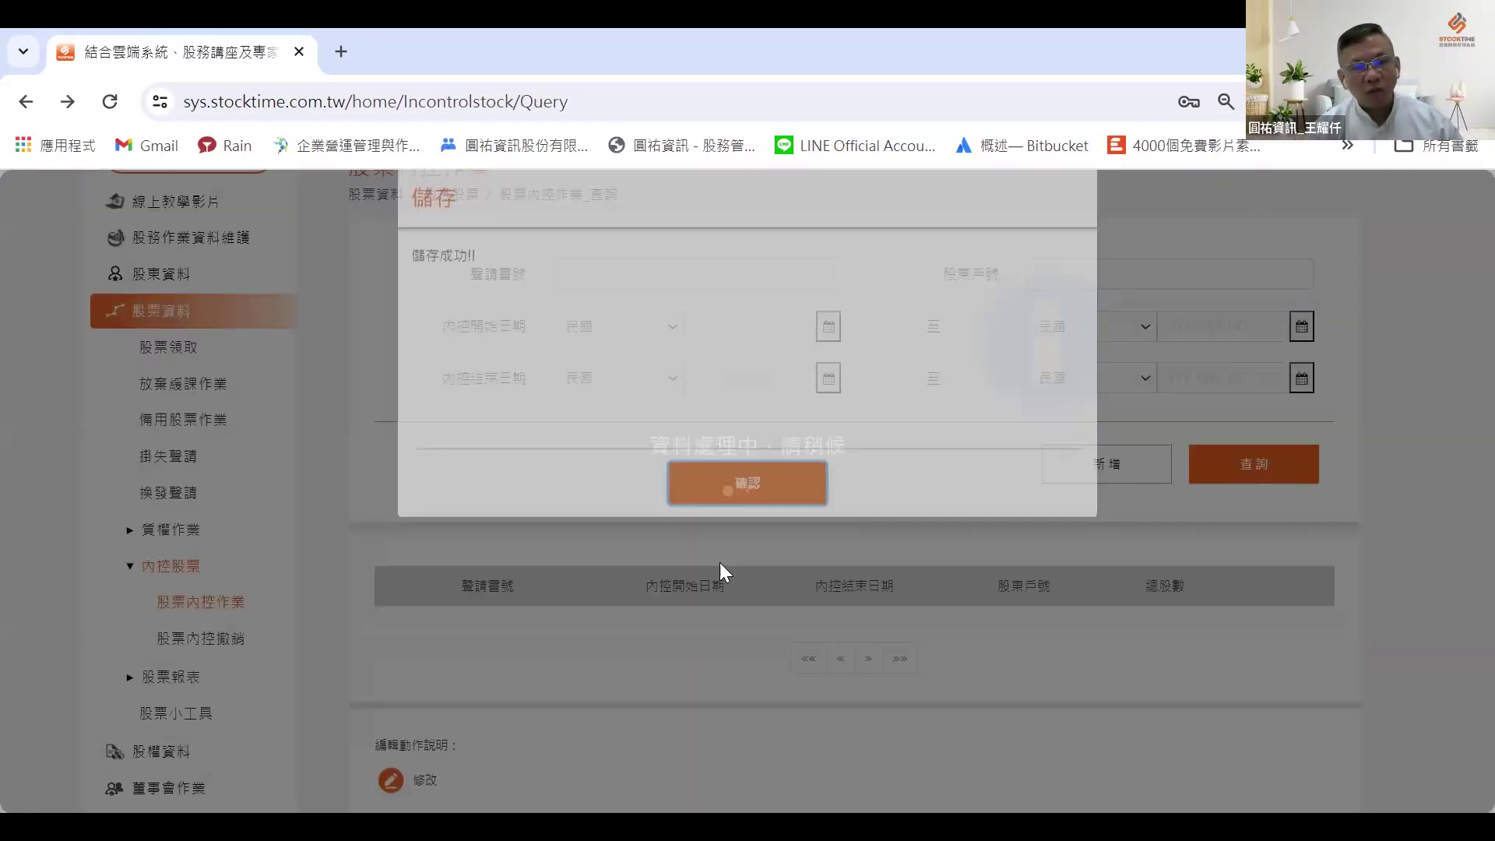
scroll(281, 485, down, 3)
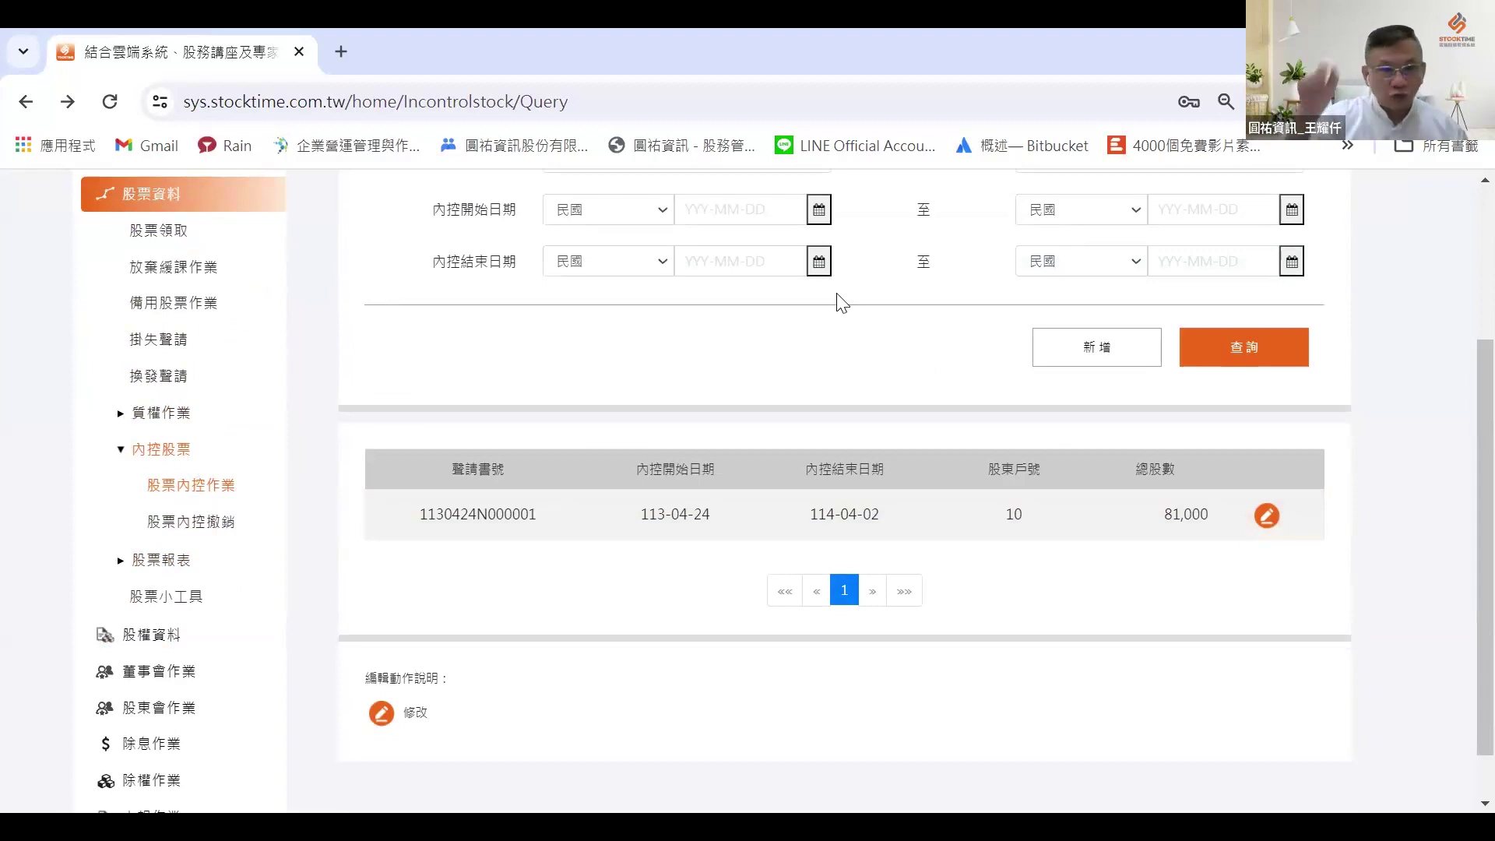
click(216, 522)
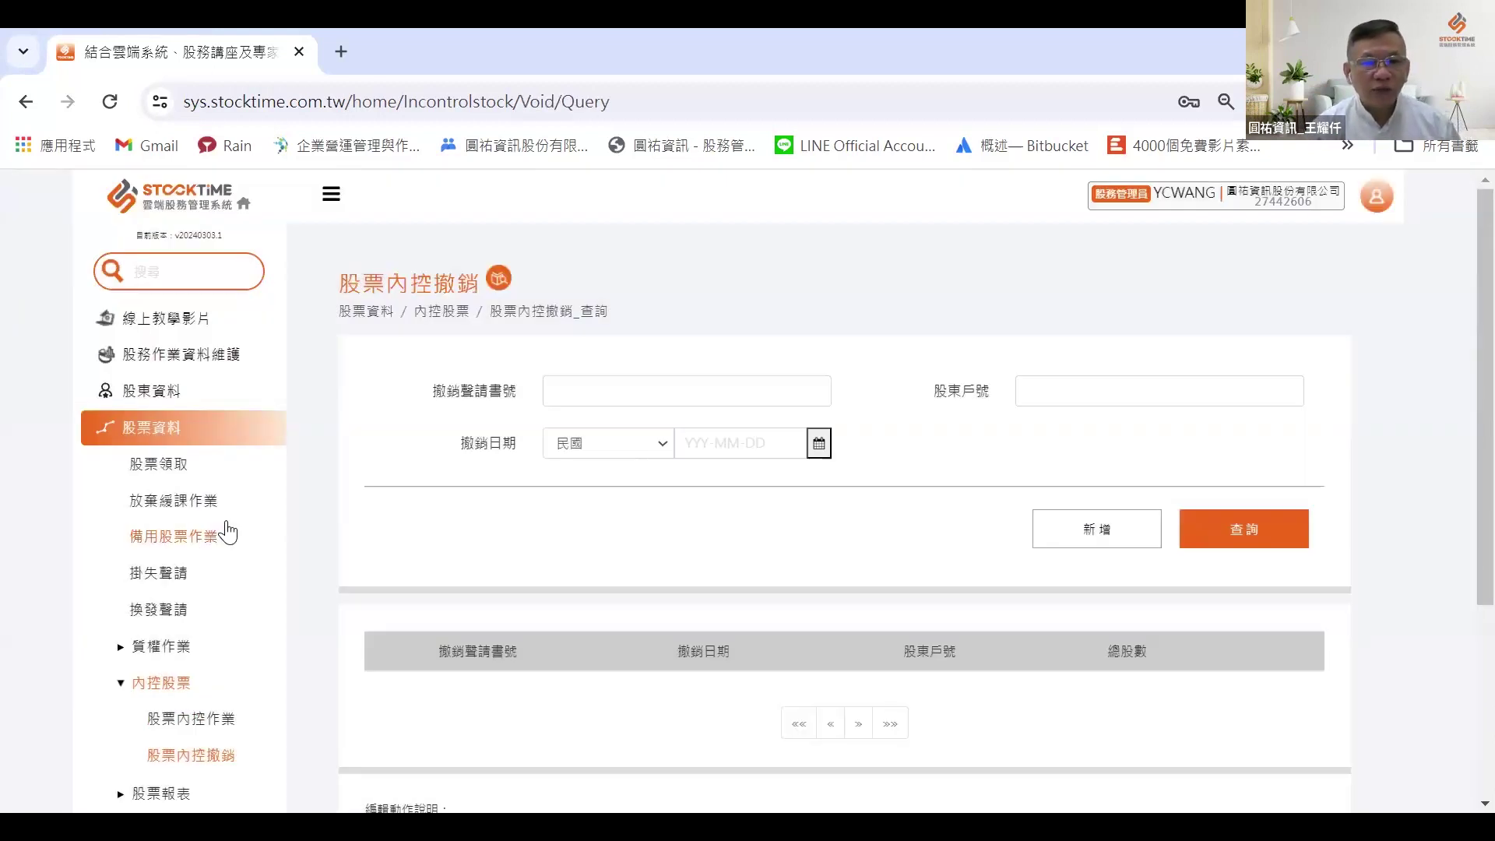
Step: Start a new revocation for the shareholder's account number and list their 連續票號 ranges
click(1123, 549)
click(1080, 391)
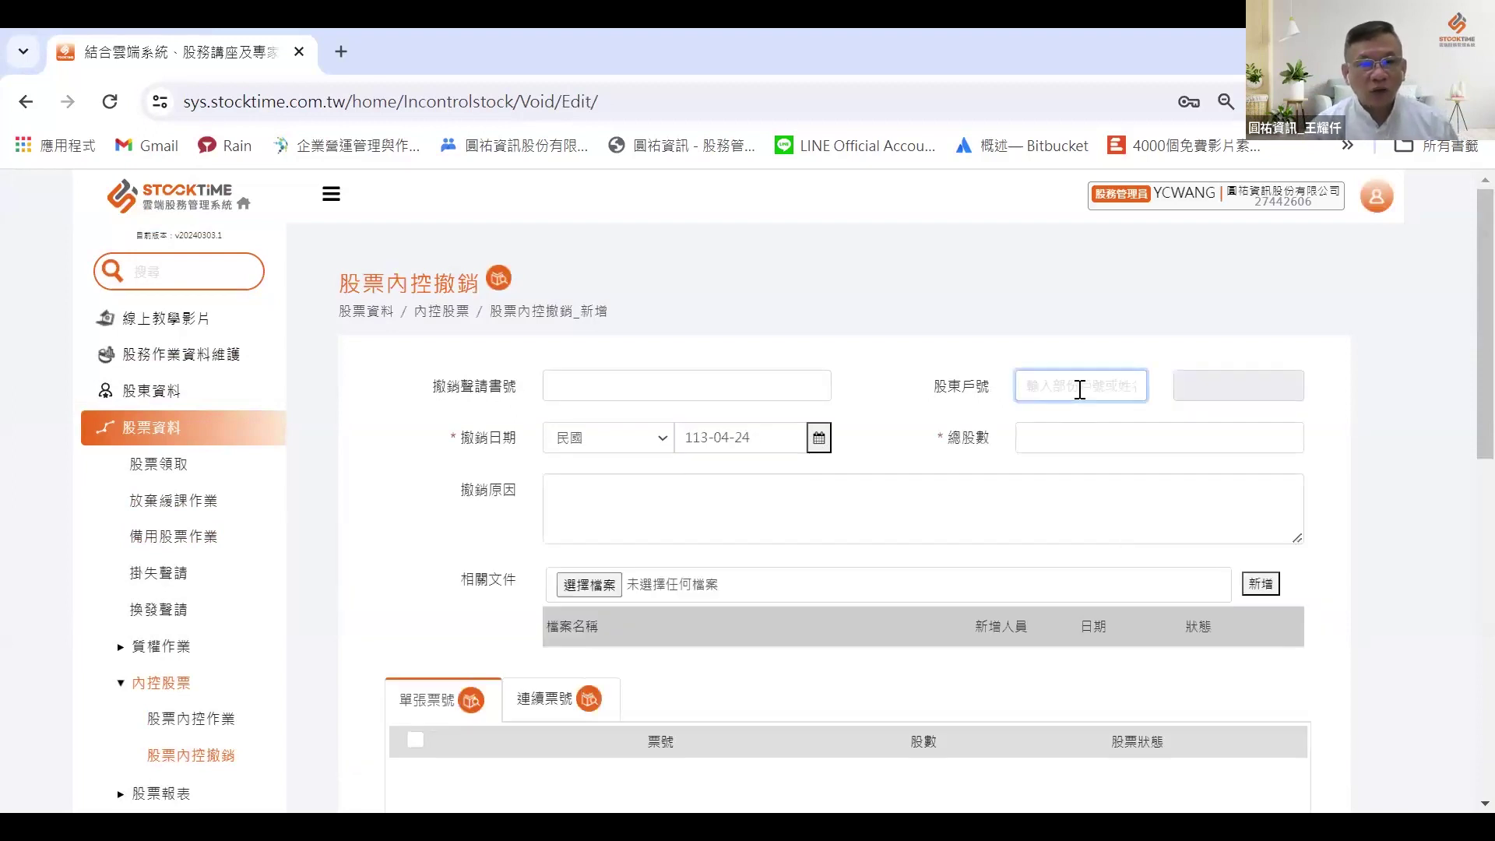
text(10)
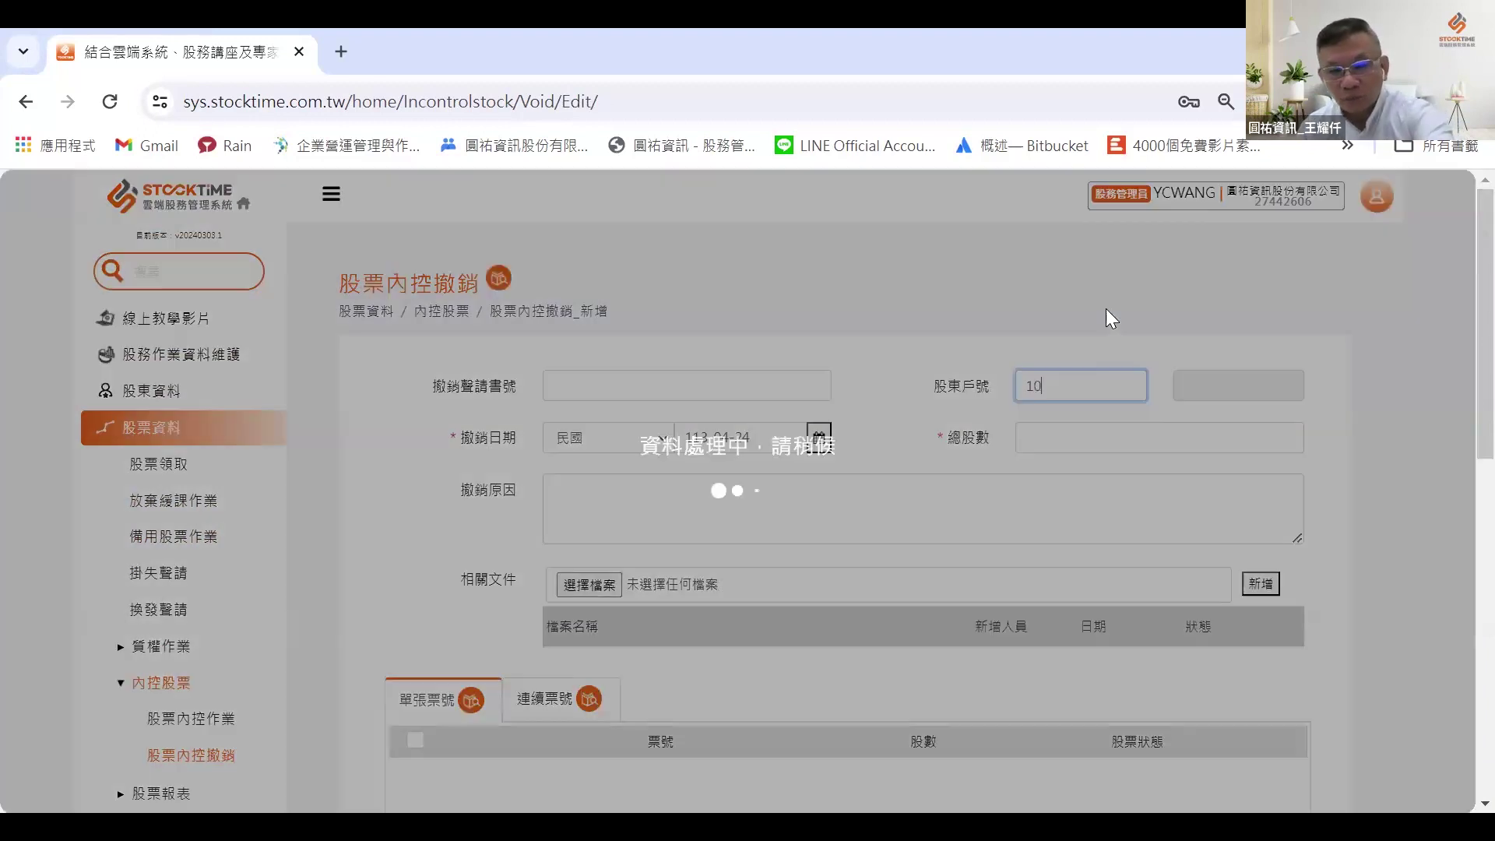
key(Return)
scroll(924, 537, down, 5)
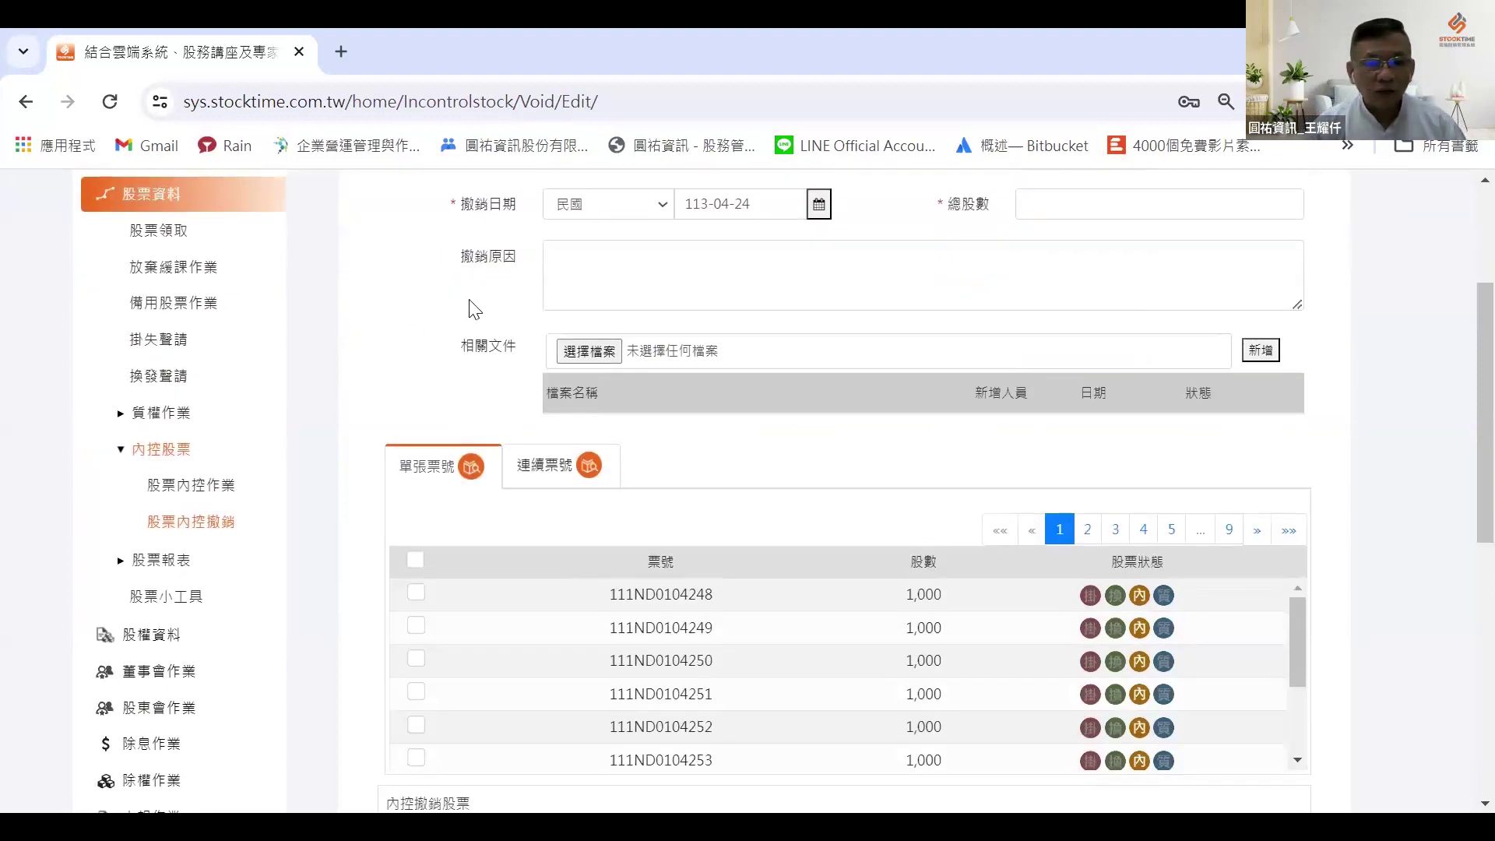
scroll(732, 417, down, 2)
scroll(709, 374, up, 2)
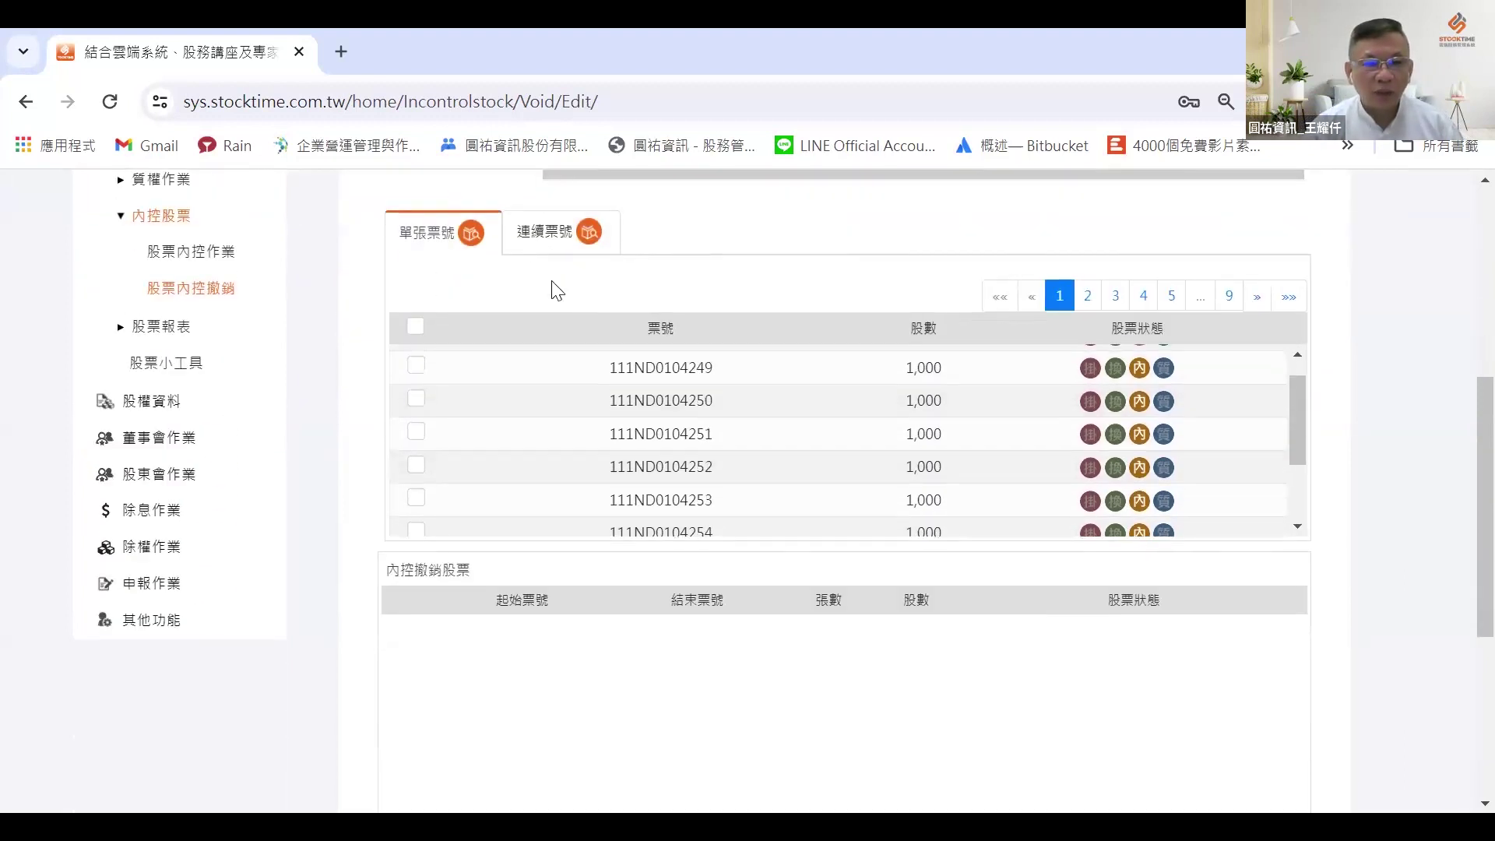
click(543, 236)
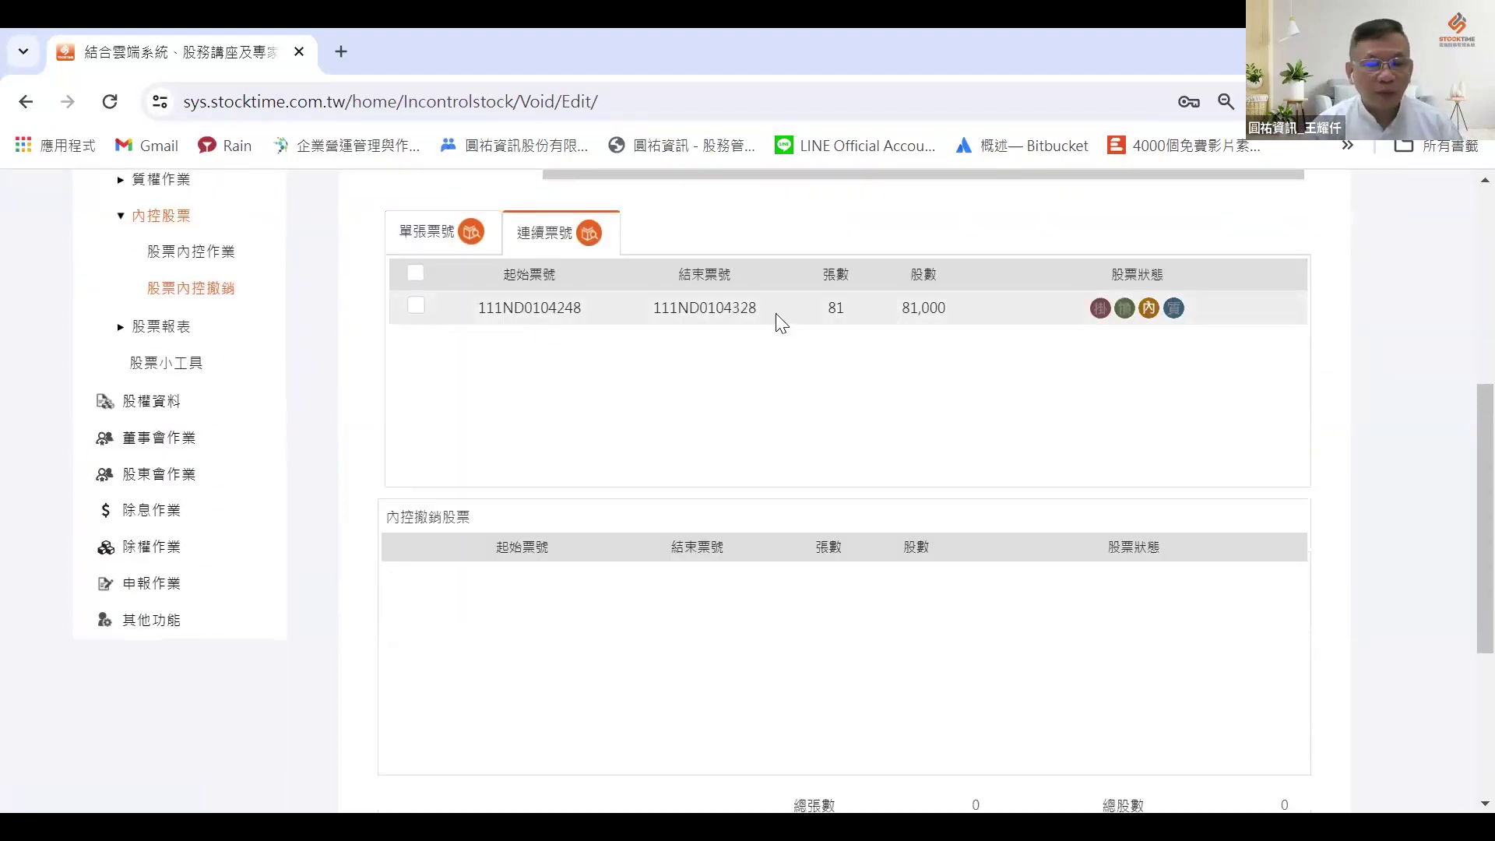
scroll(638, 312, up, 3)
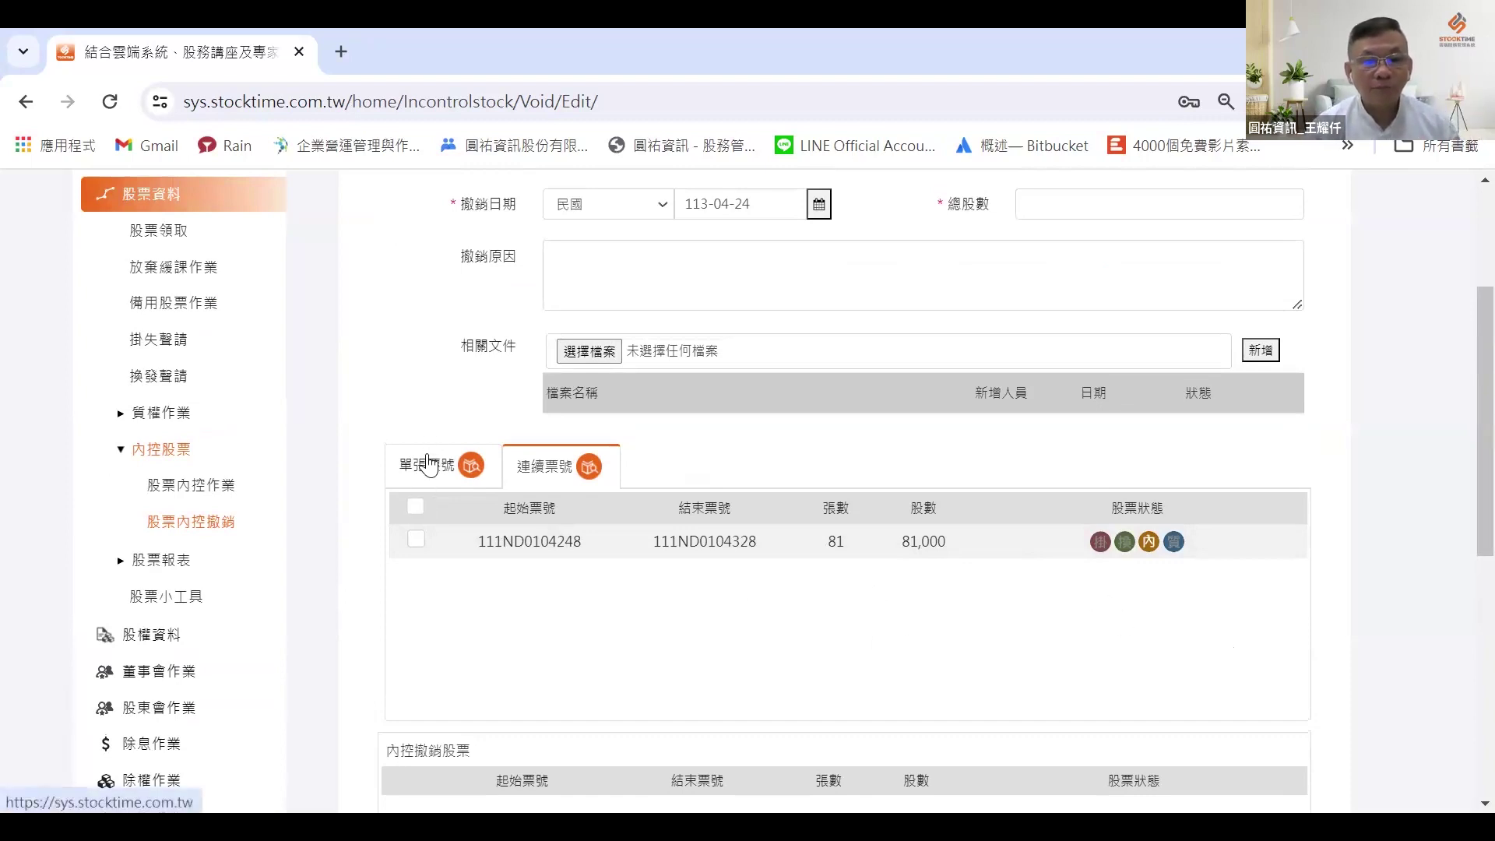
Step: List the controlled tickets as 1,000-share 單張票號 rows, then open the 掛失聲請 page
click(428, 471)
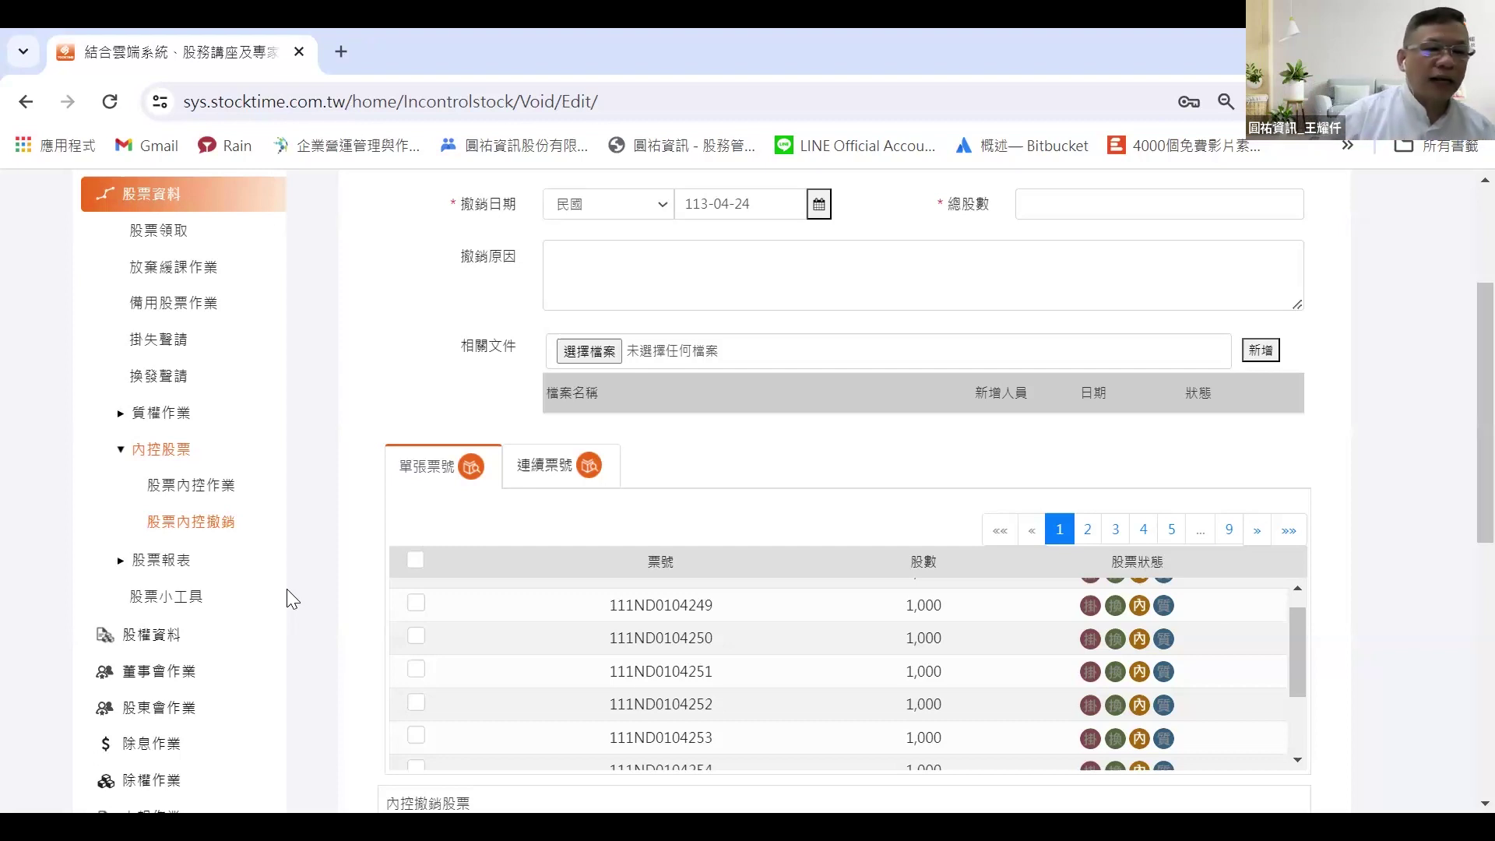
click(161, 340)
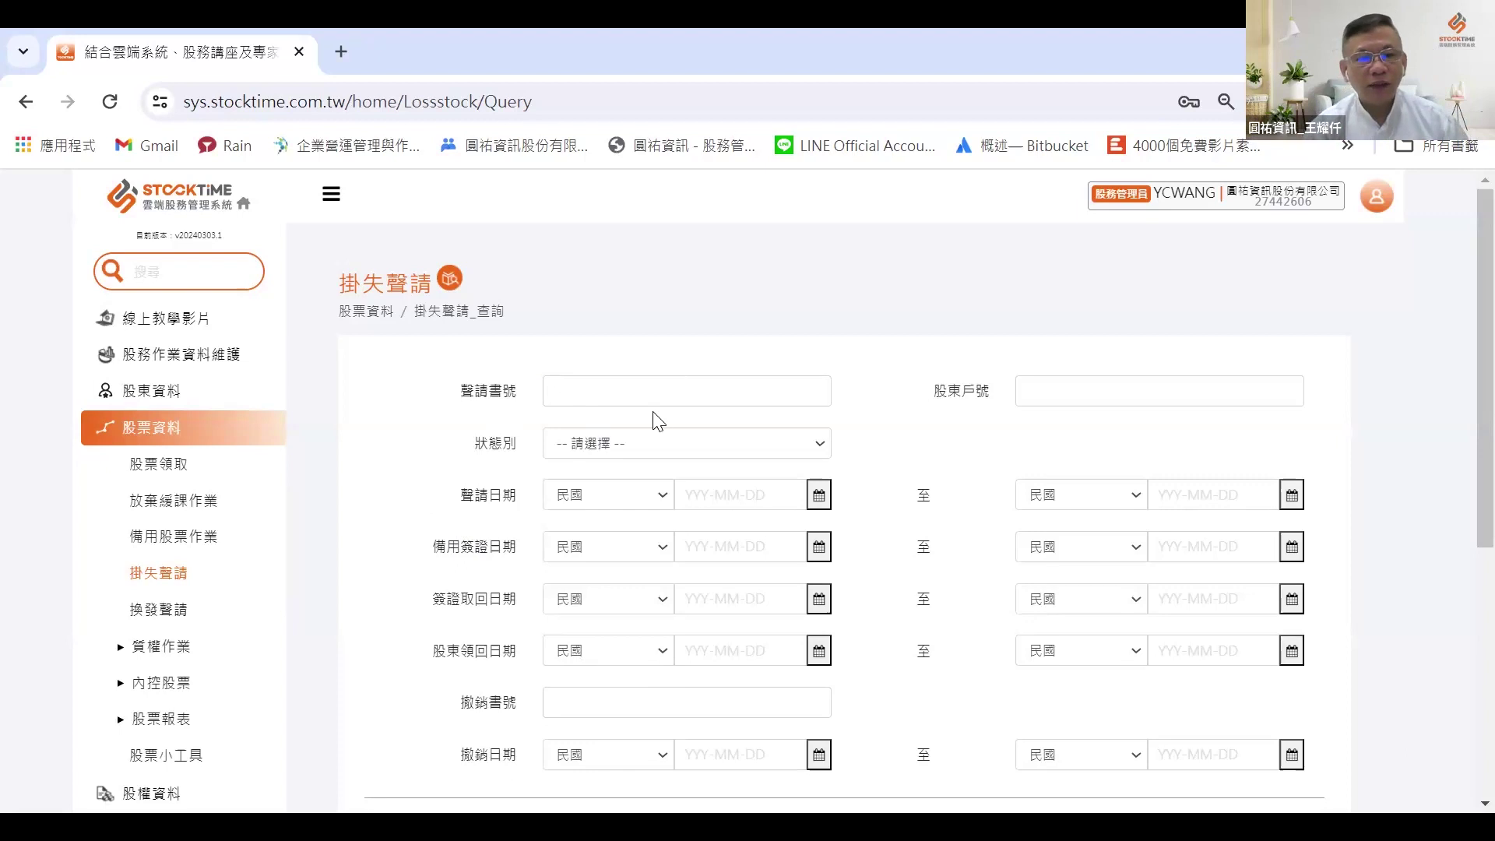
Step: Start a new 掛失聲請 for a suggested shareholder, application date 113-04-03
scroll(654, 421, down, 3)
scroll(659, 421, up, 2)
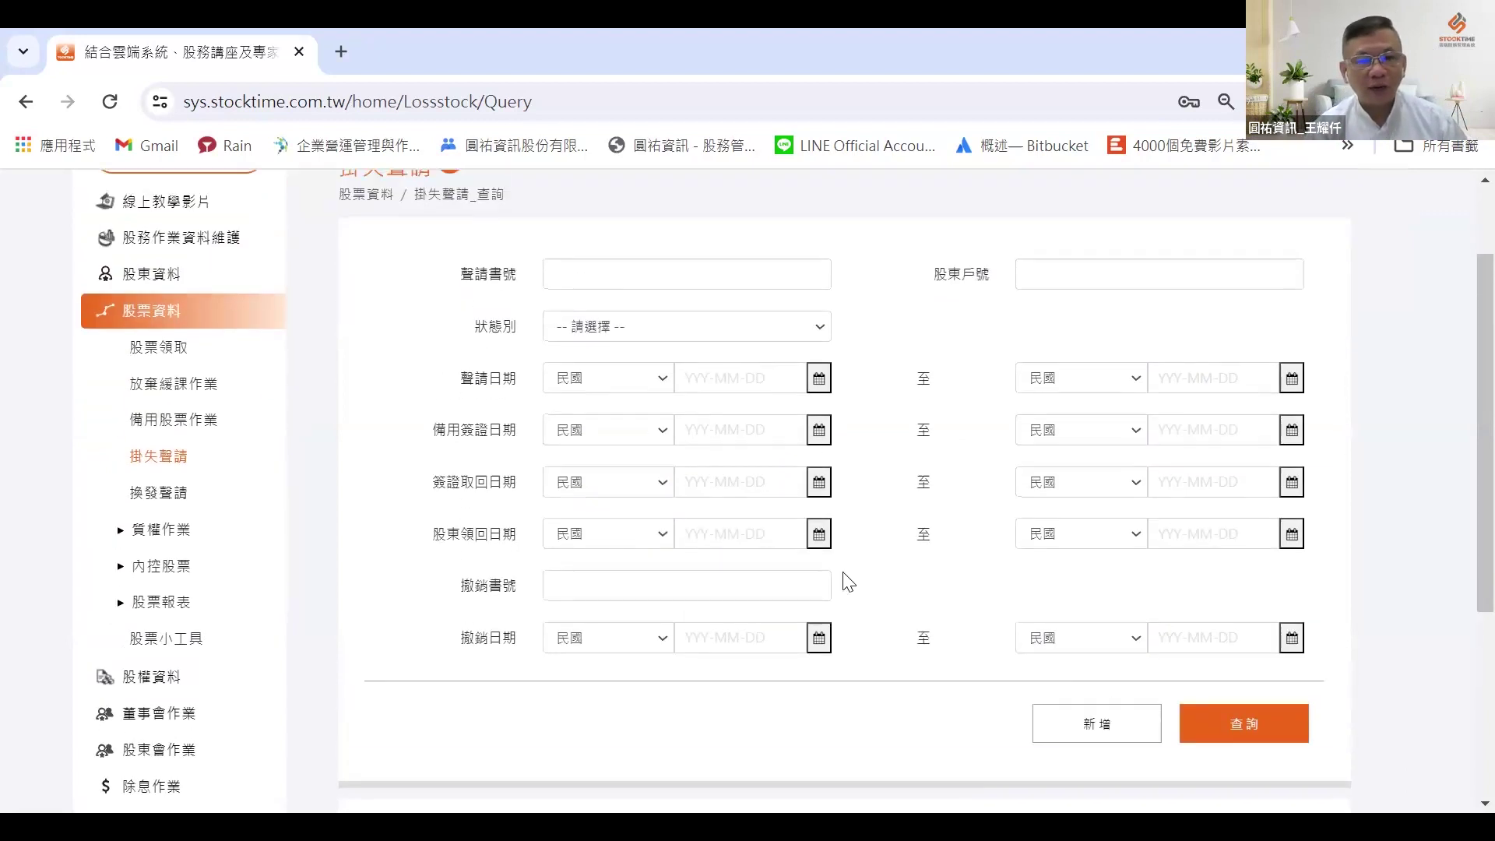
scroll(1126, 677, down, 3)
click(1098, 491)
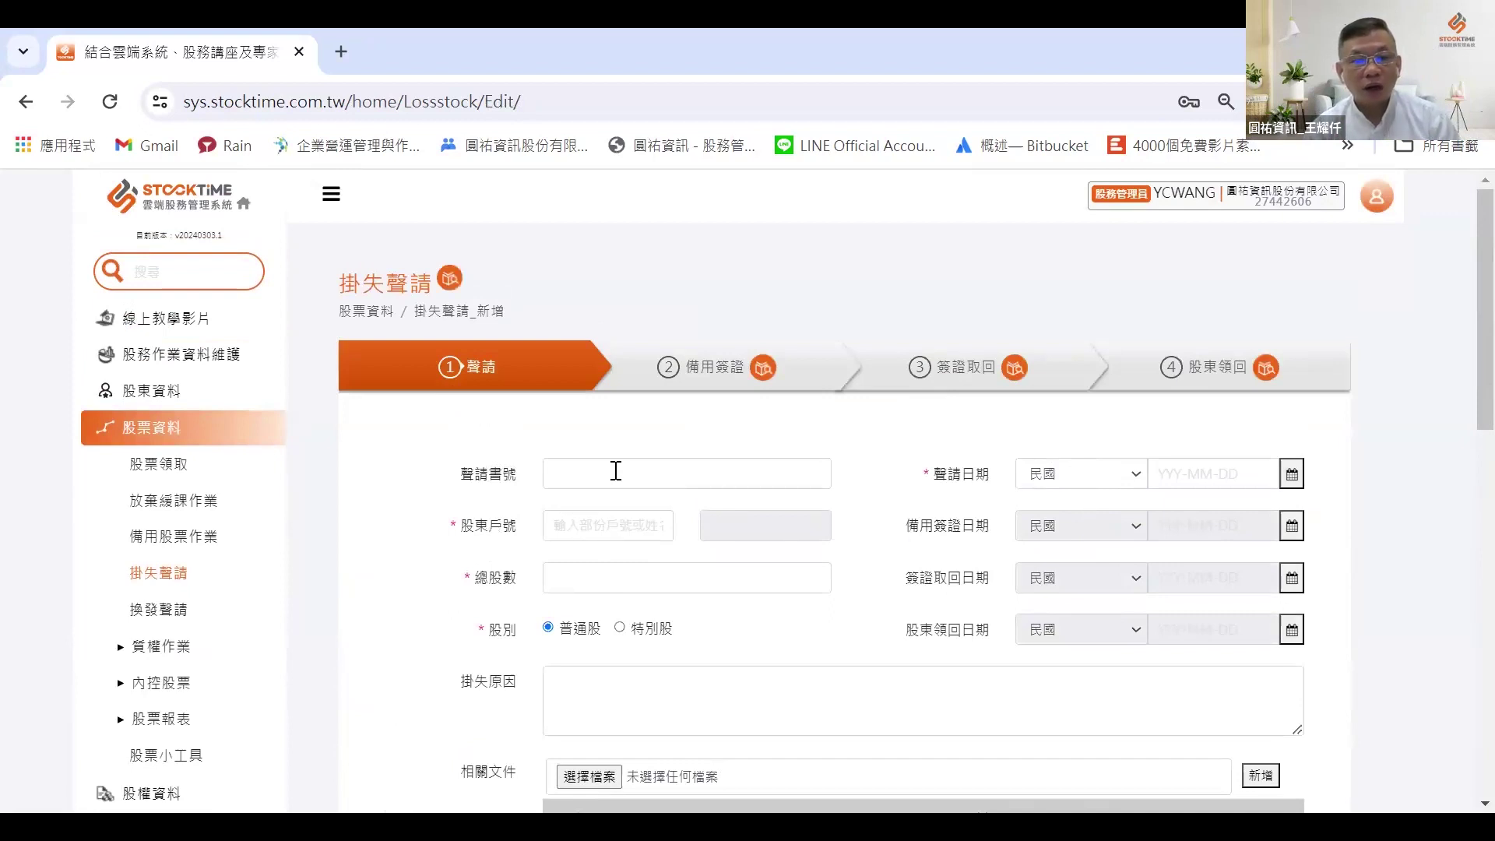
click(630, 531)
text(5)
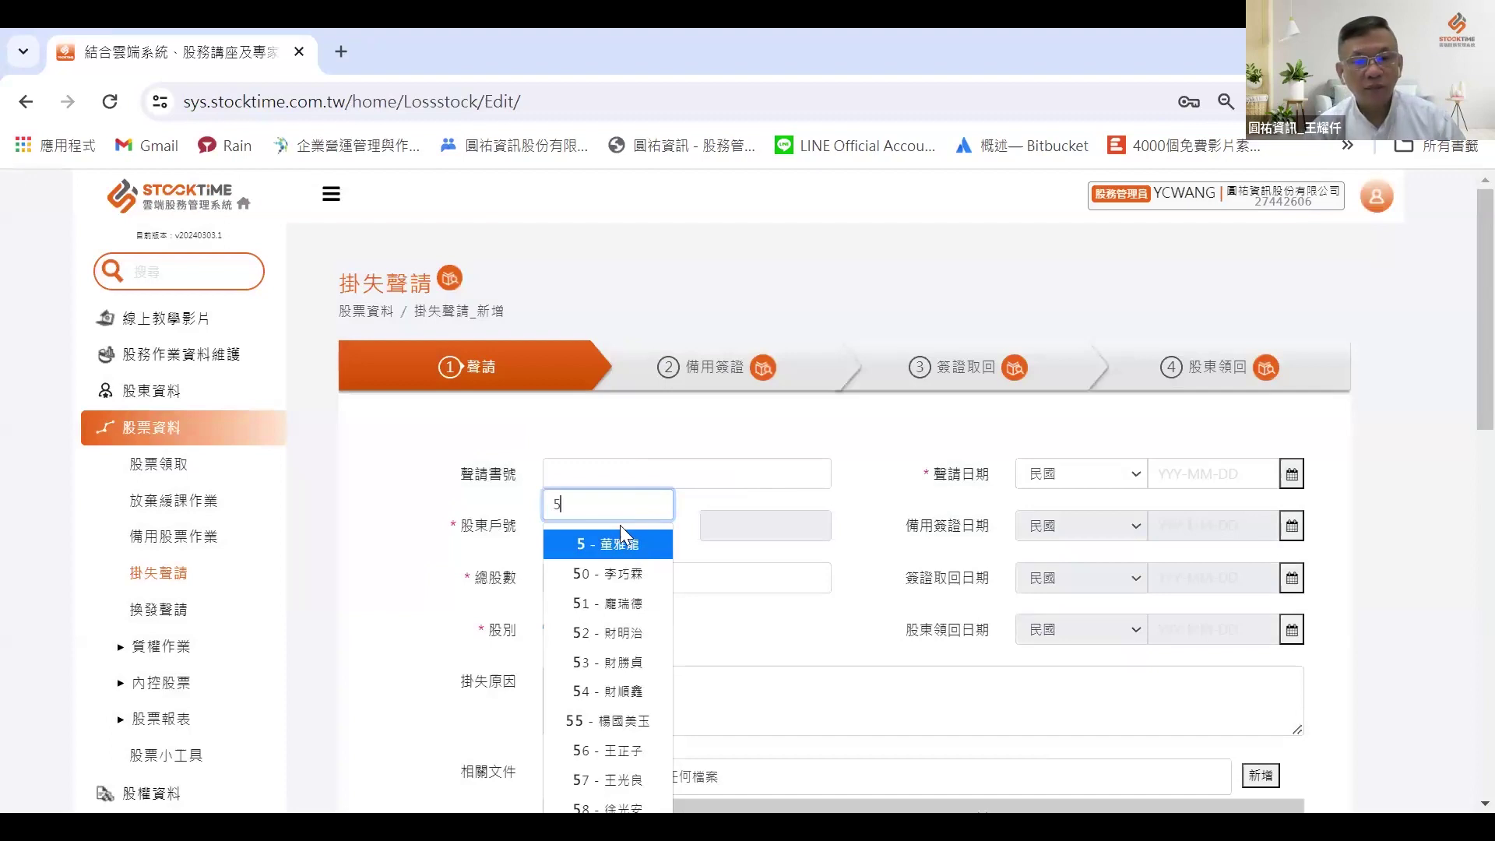
click(620, 535)
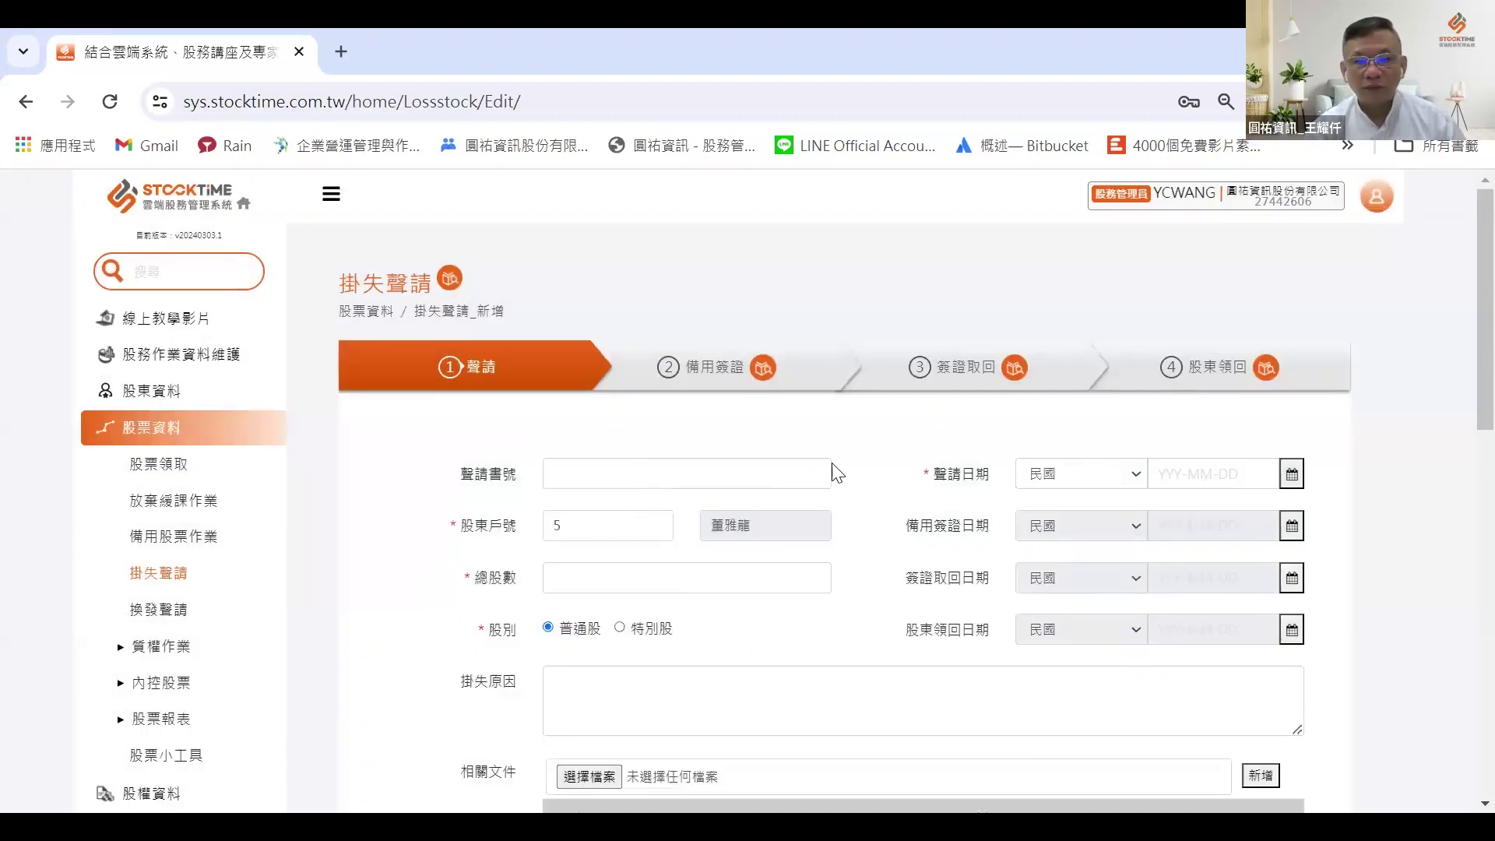
click(1275, 481)
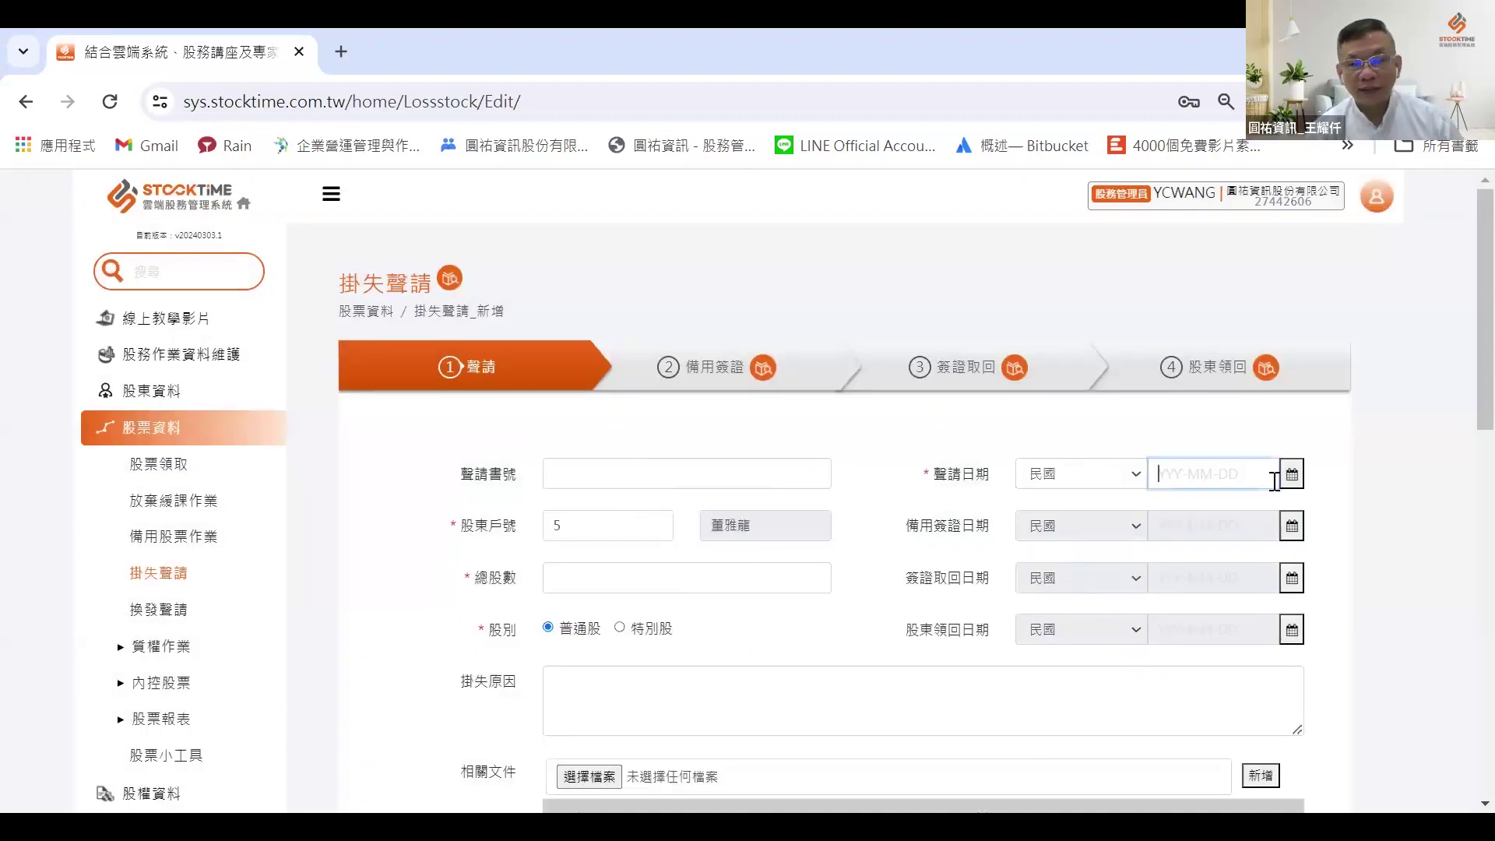
click(1289, 479)
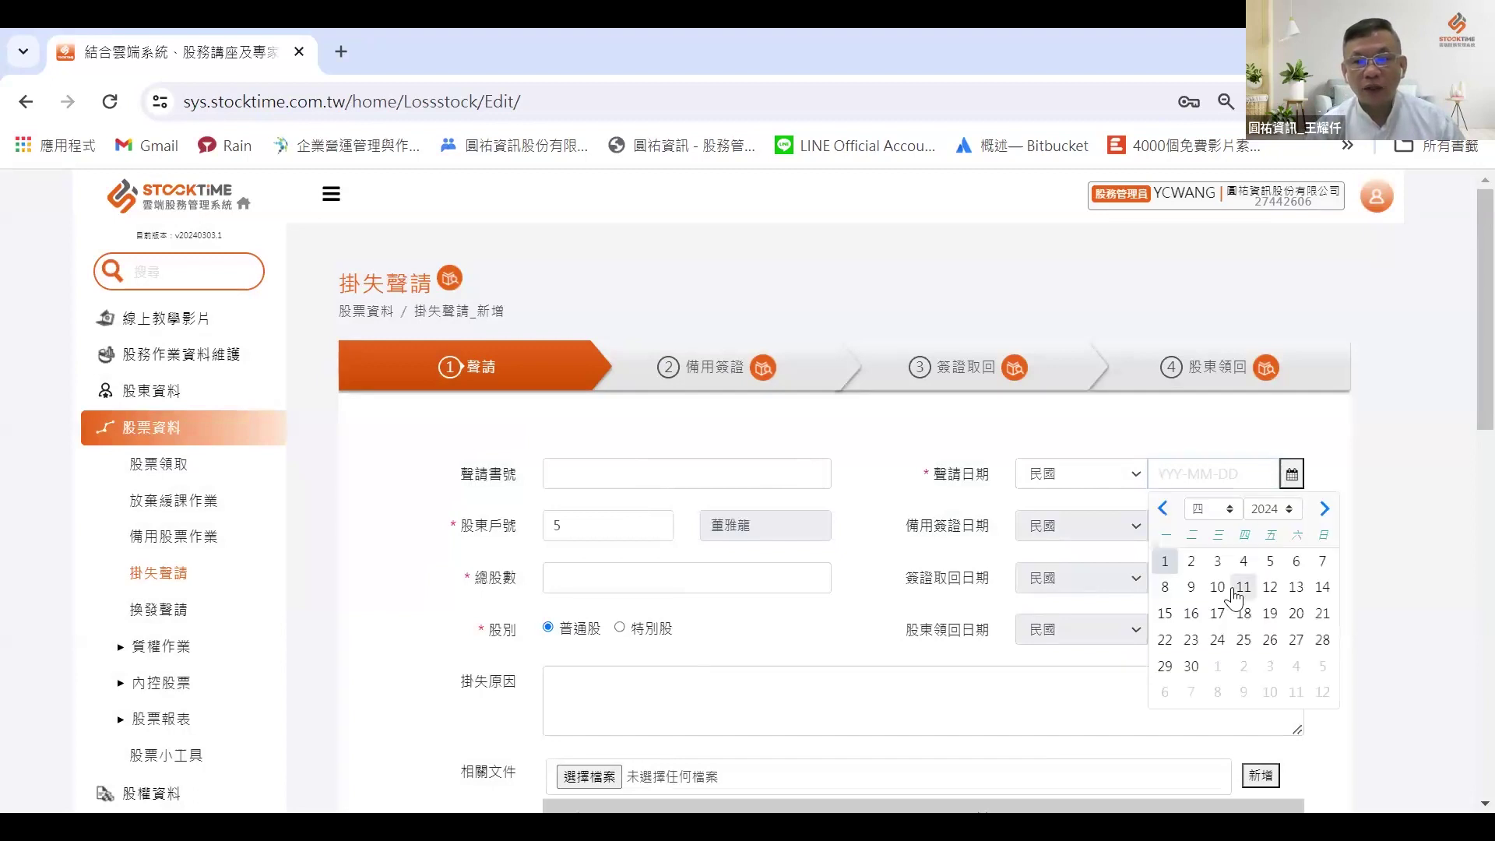
click(1215, 563)
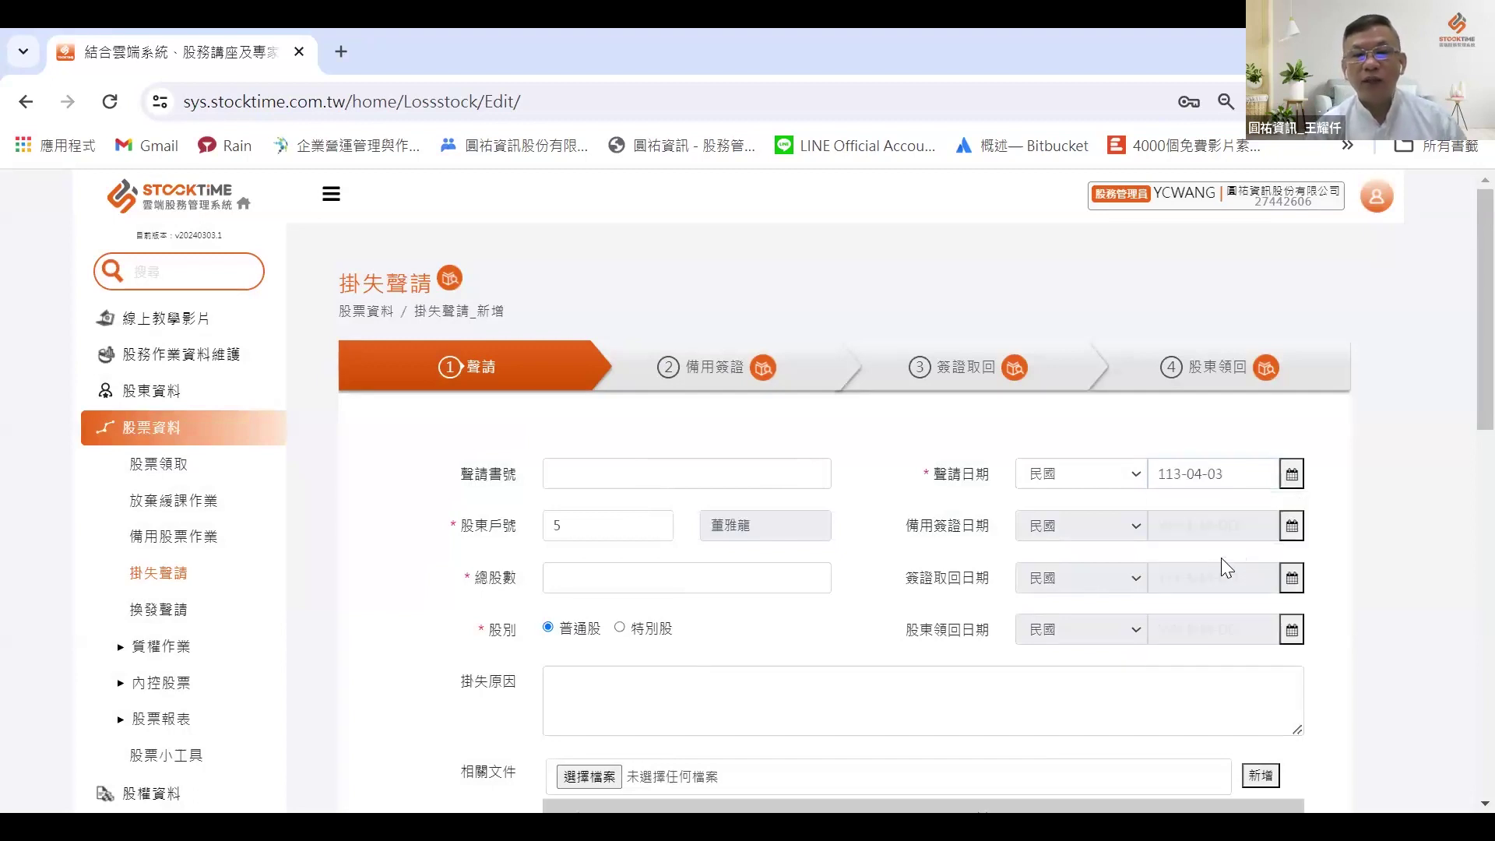
Step: Enter 5,000 as the total shares reported lost
scroll(1145, 519, down, 5)
click(601, 229)
text(5000)
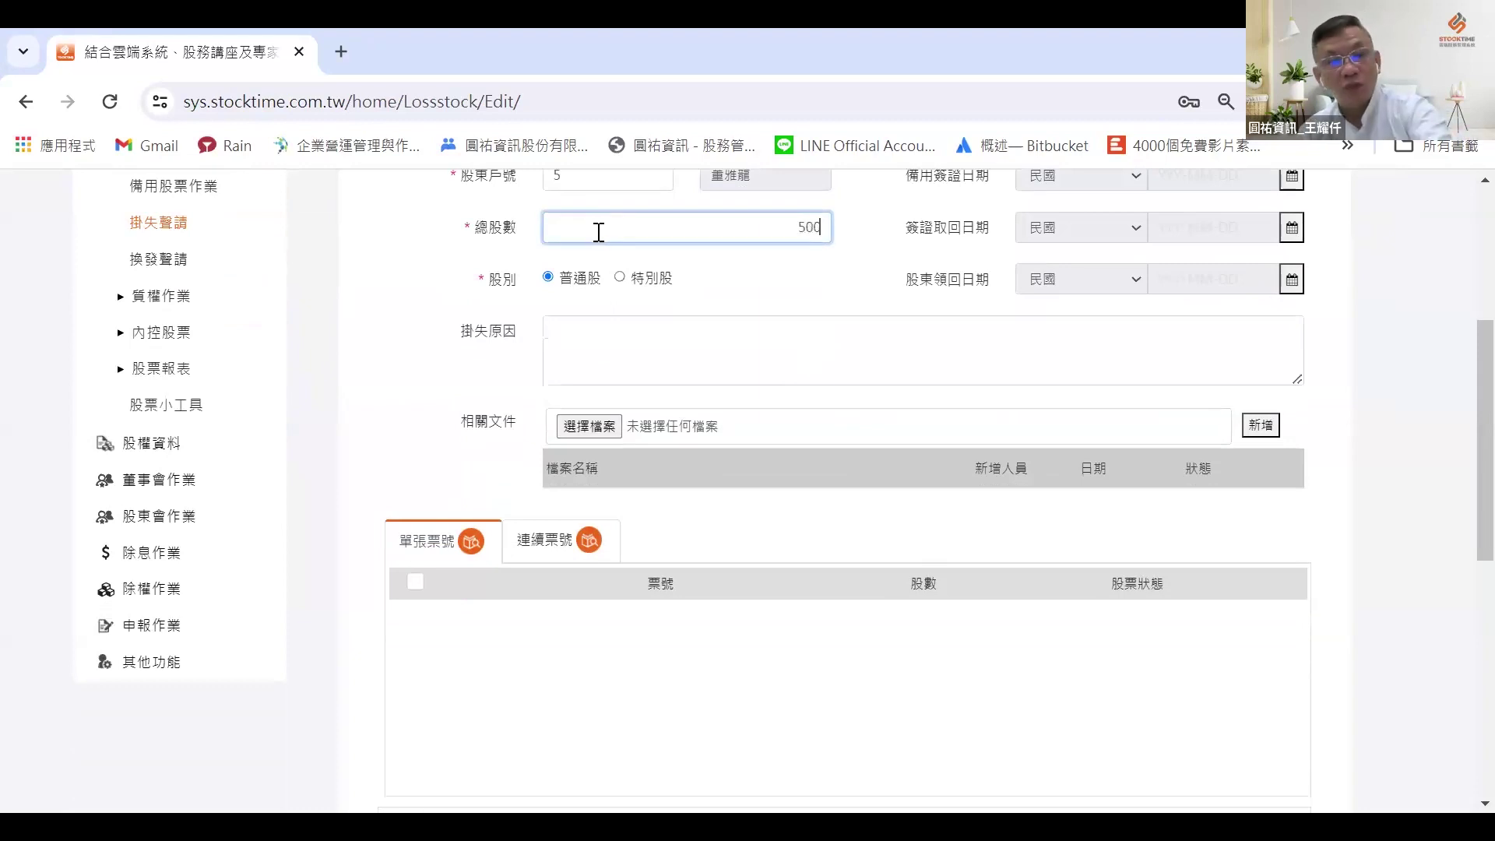
scroll(598, 230, down, 3)
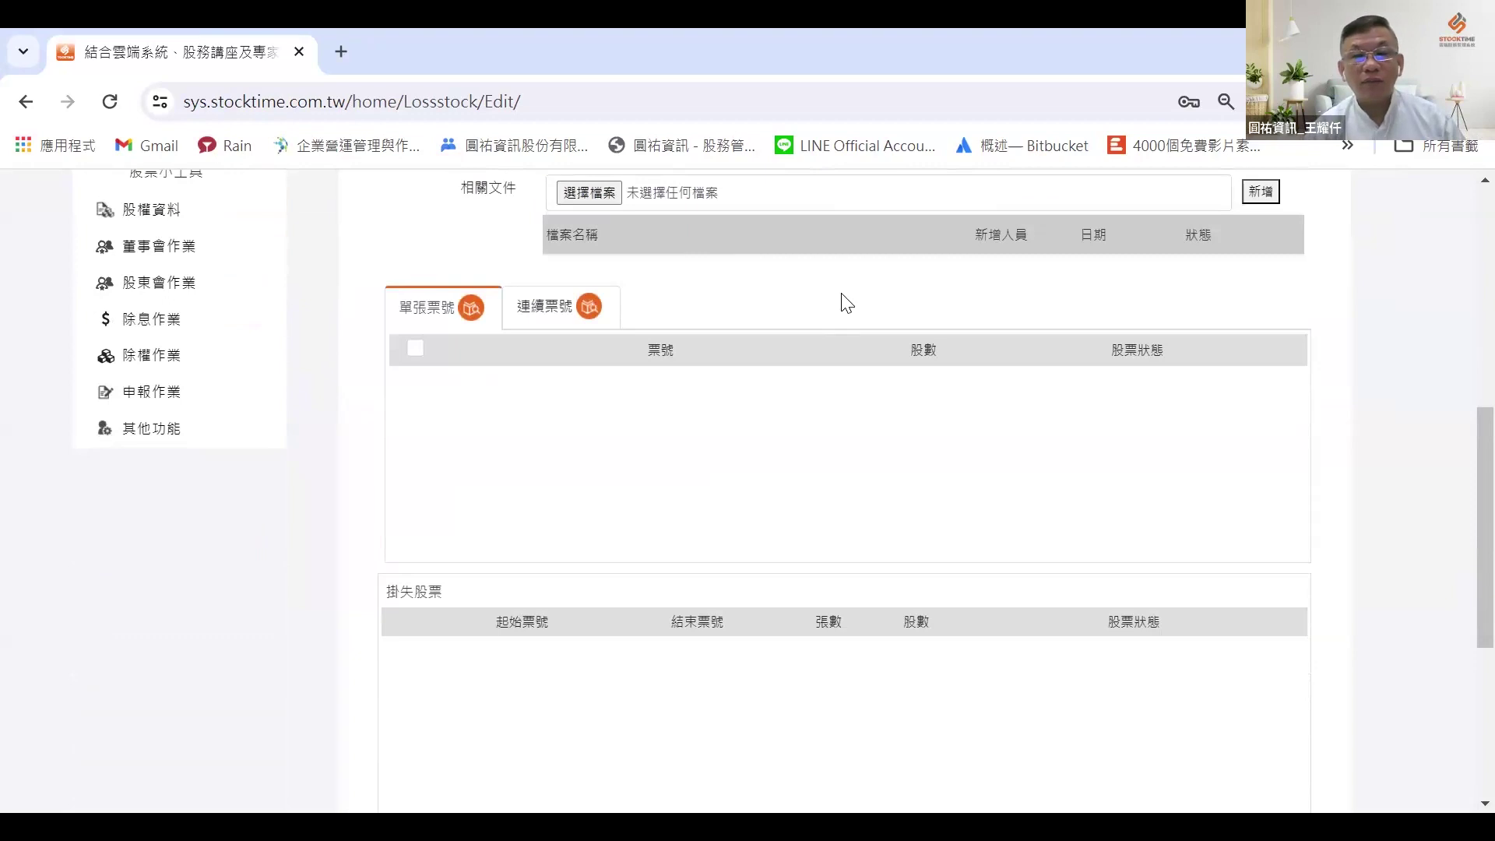
scroll(845, 303, up, 6)
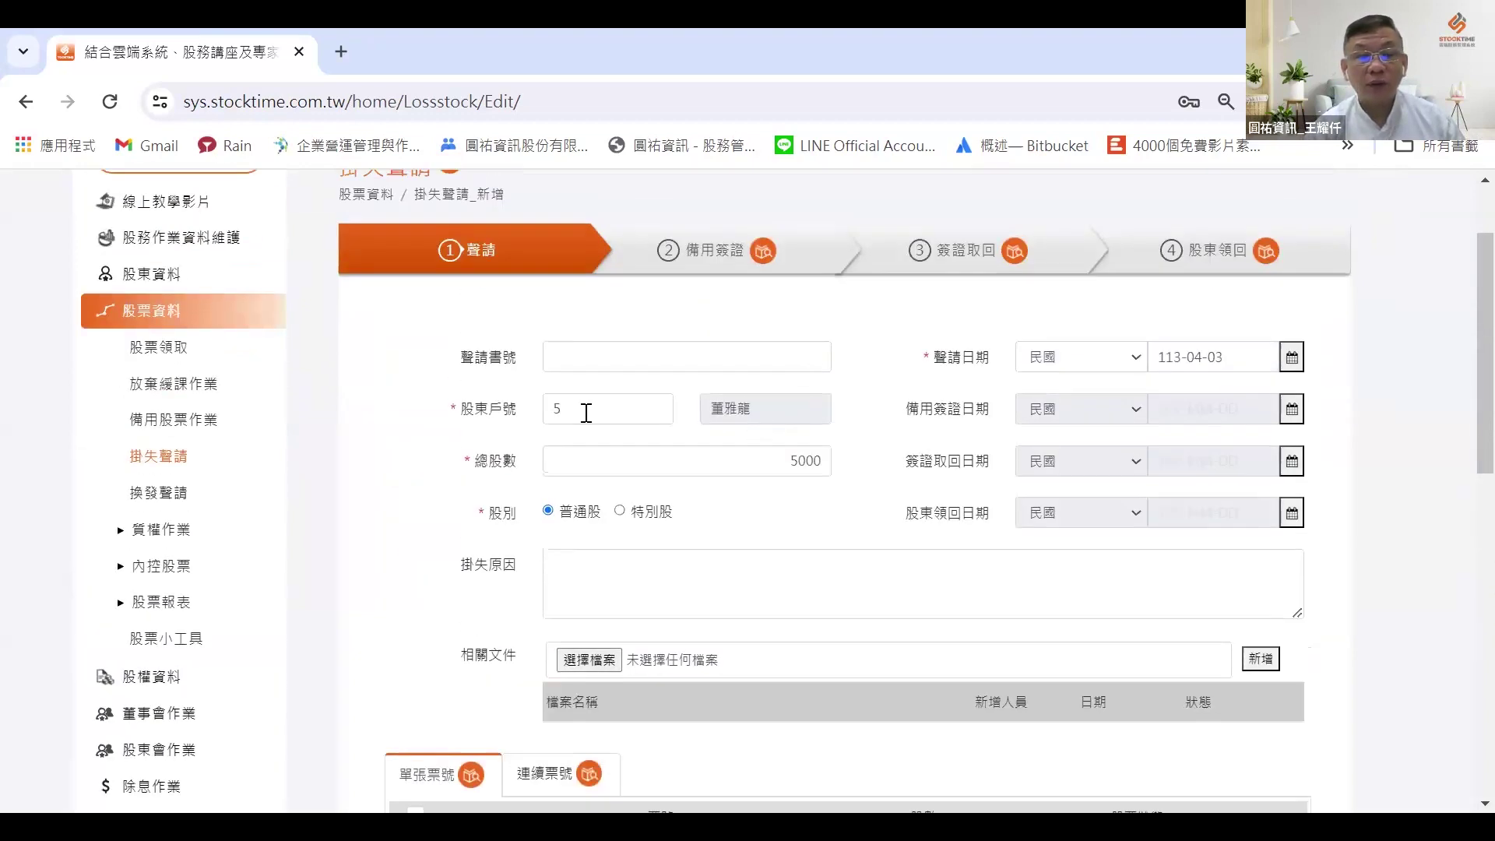
scroll(698, 427, down, 10)
scroll(697, 427, down, 1)
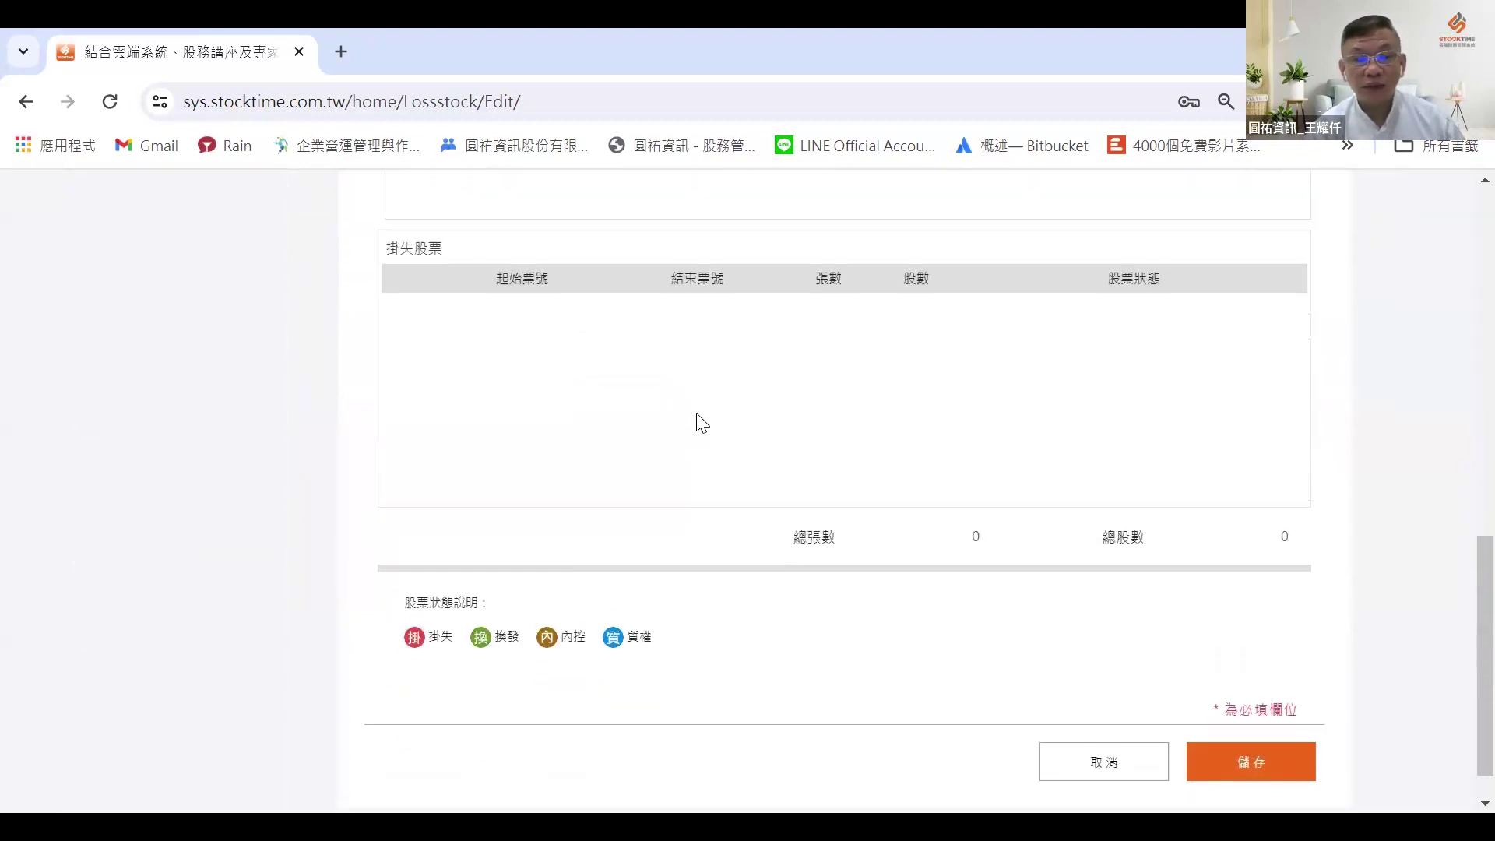
scroll(694, 421, up, 4)
scroll(668, 440, up, 3)
scroll(668, 427, up, 2)
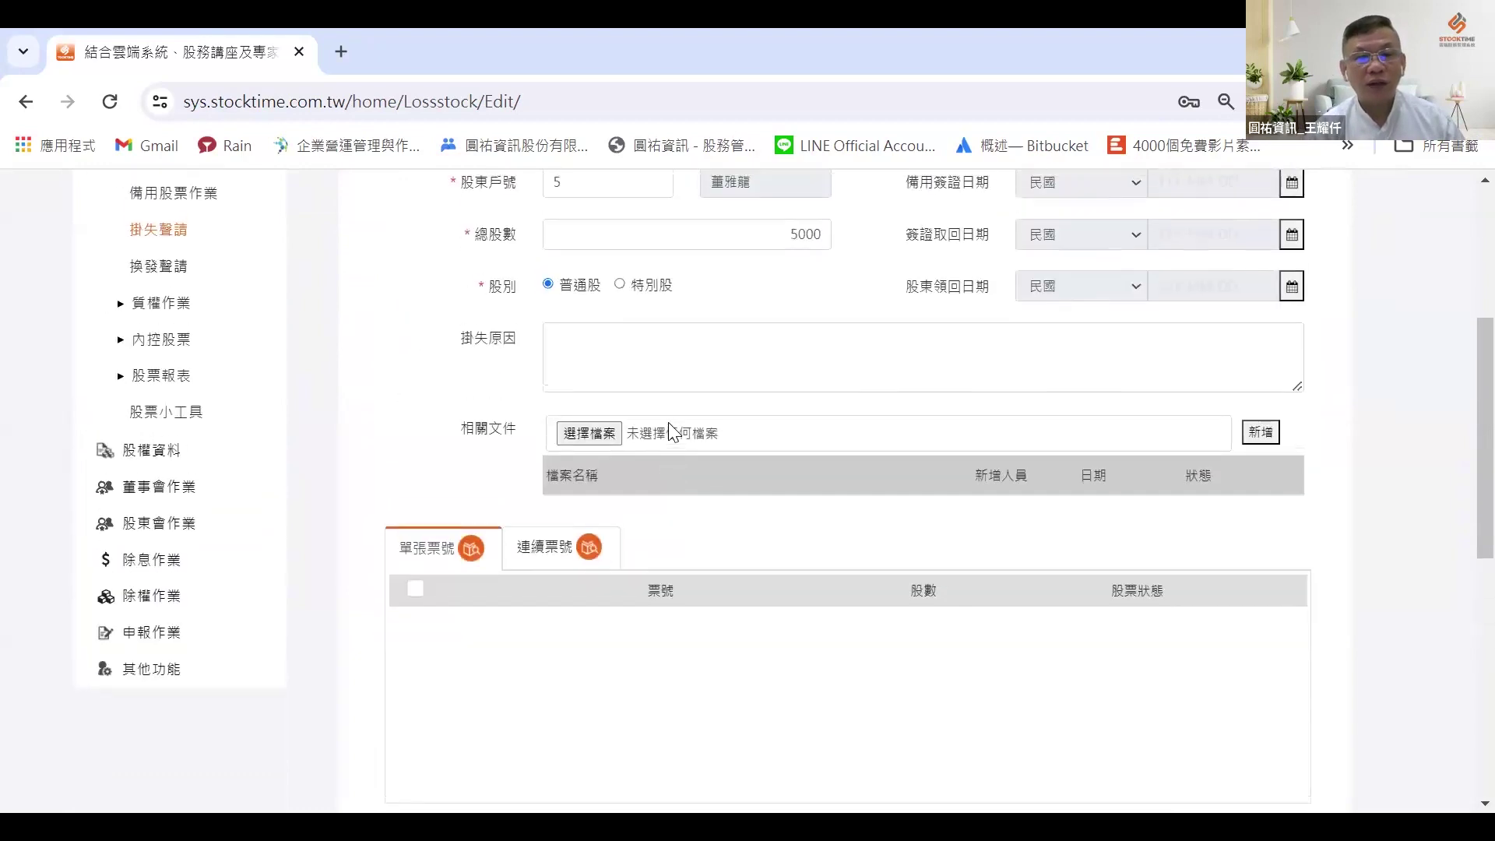
Step: Replace the shareholder account number with a different account from the suggestions
click(480, 296)
key(BackSpace)
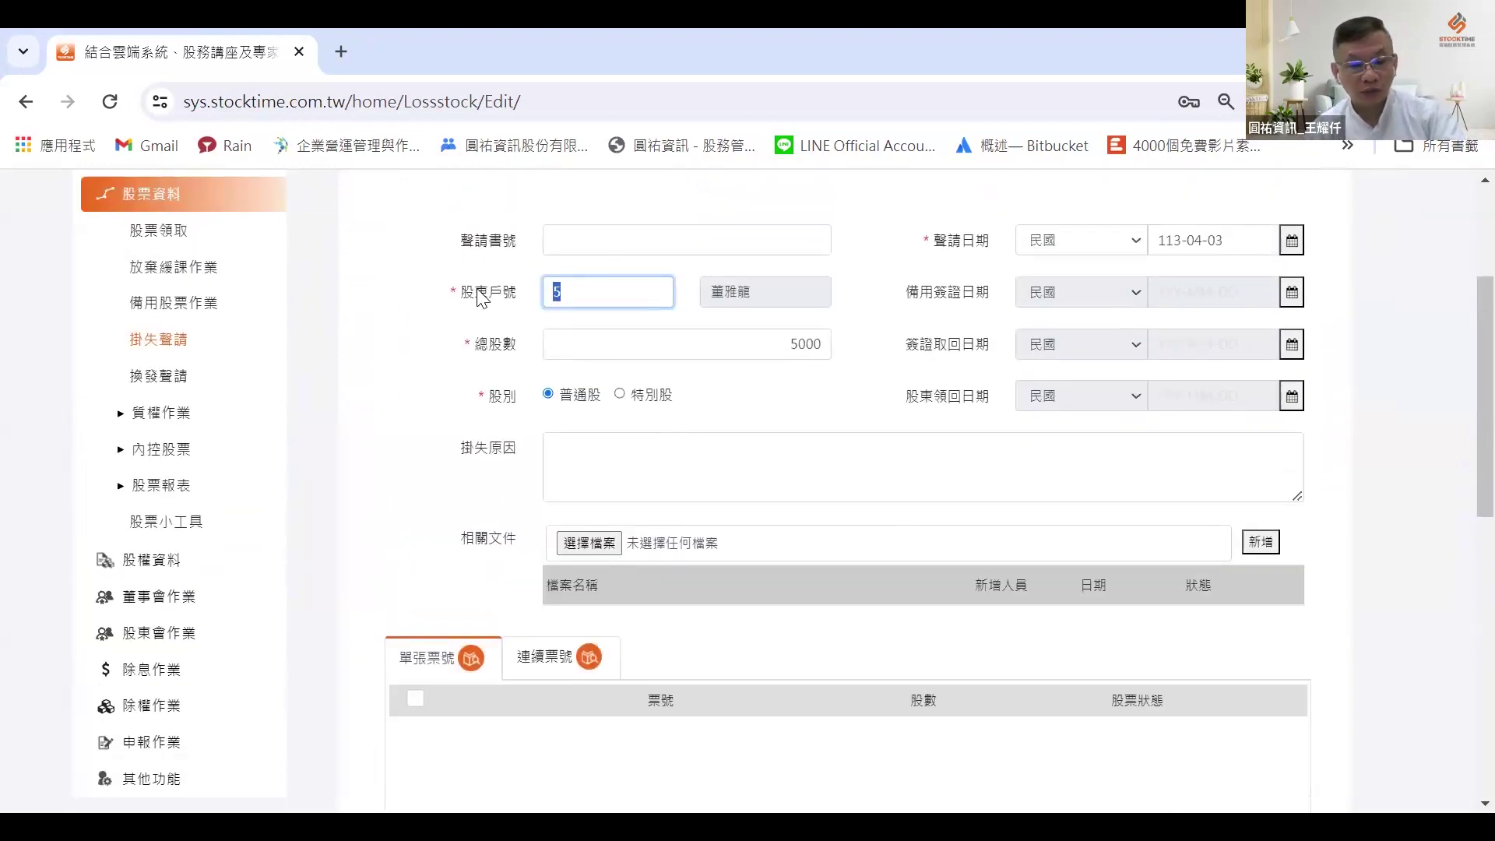
text(1)
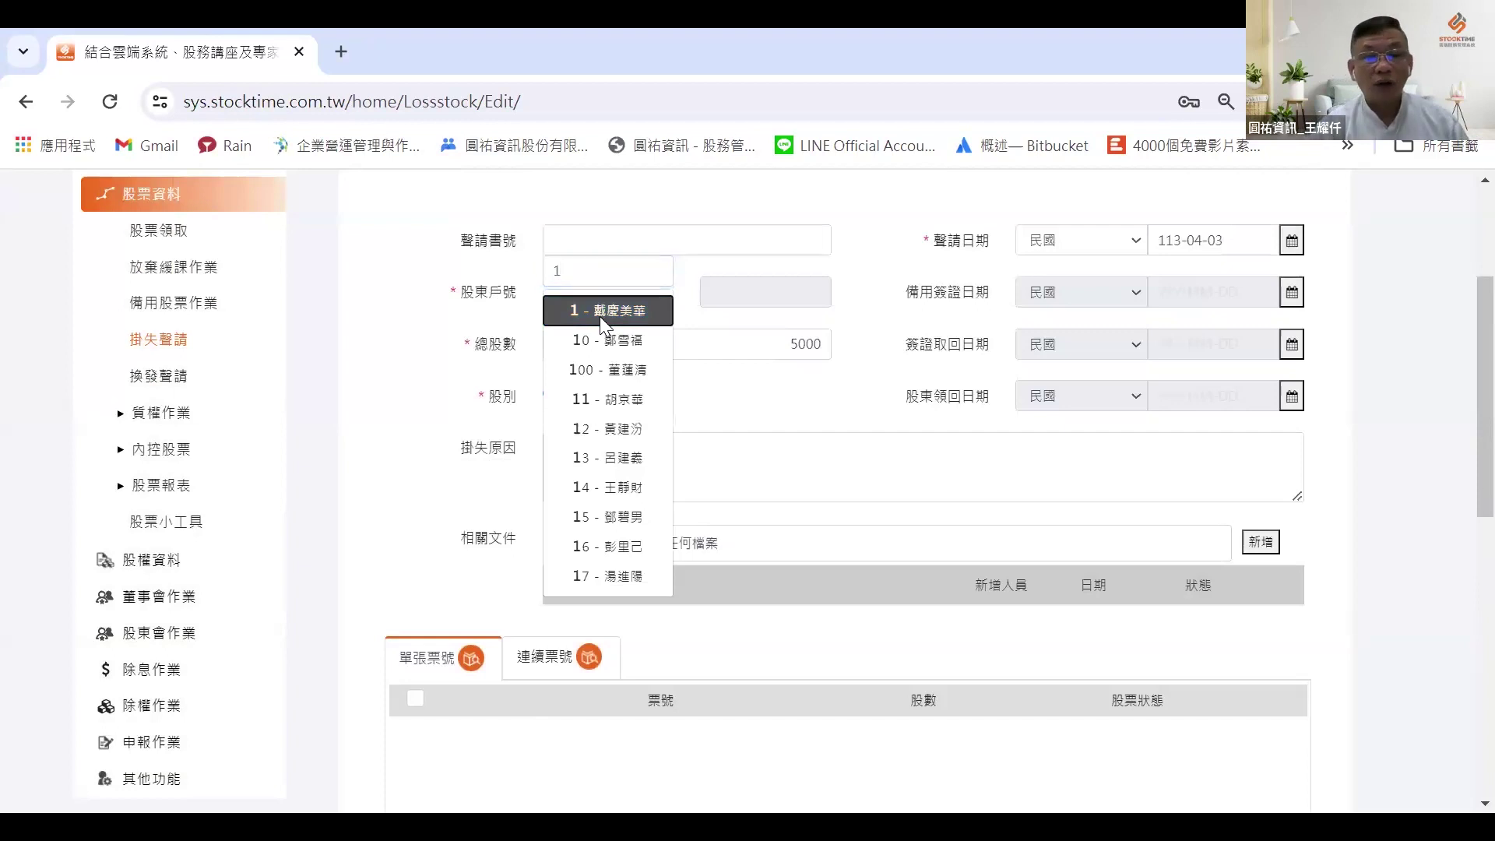
click(601, 313)
scroll(1012, 475, down, 3)
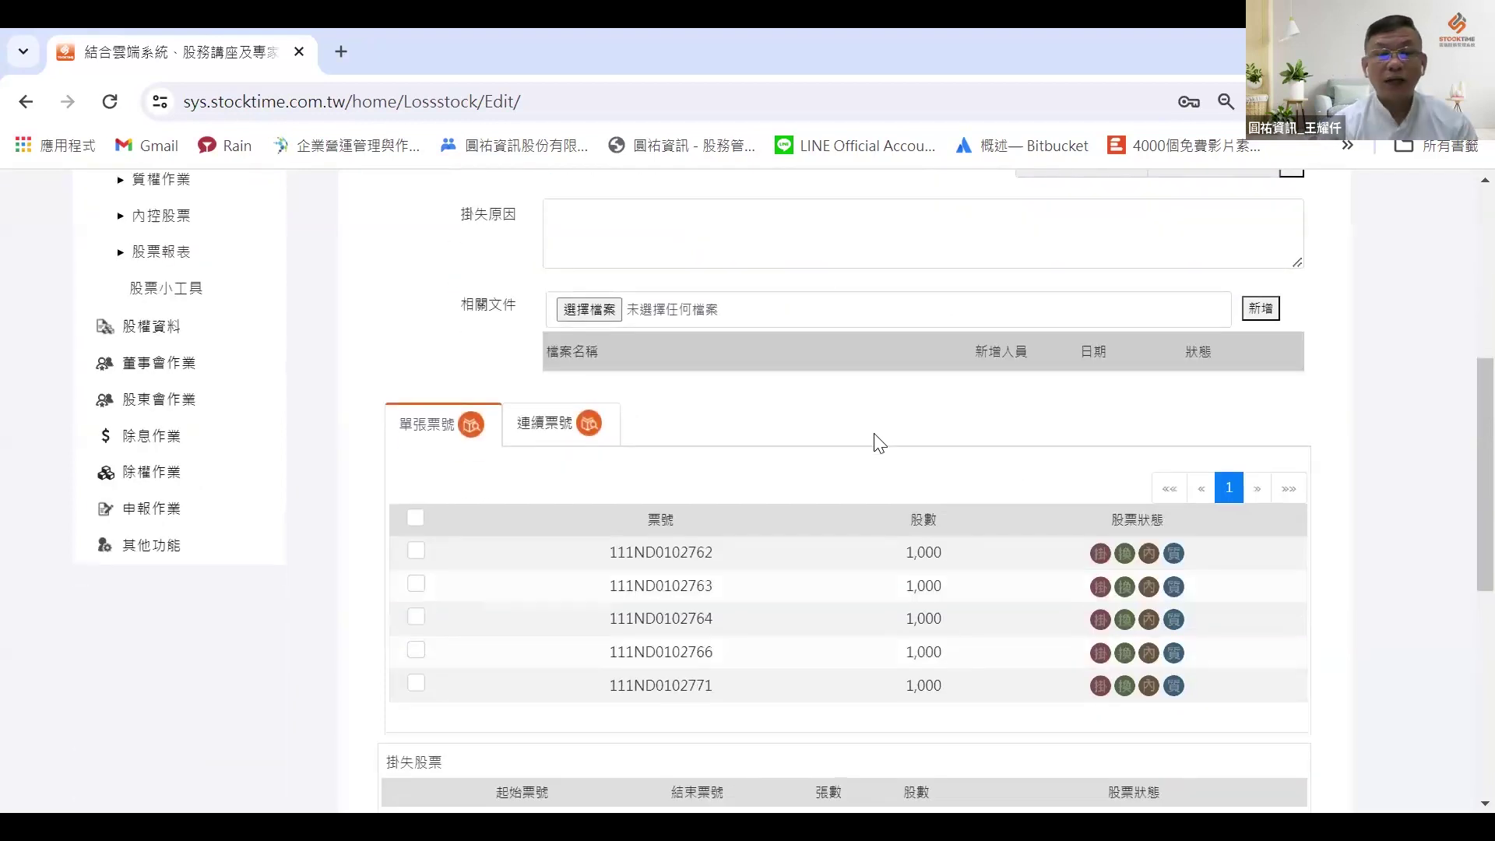
scroll(880, 440, up, 3)
scroll(890, 436, down, 5)
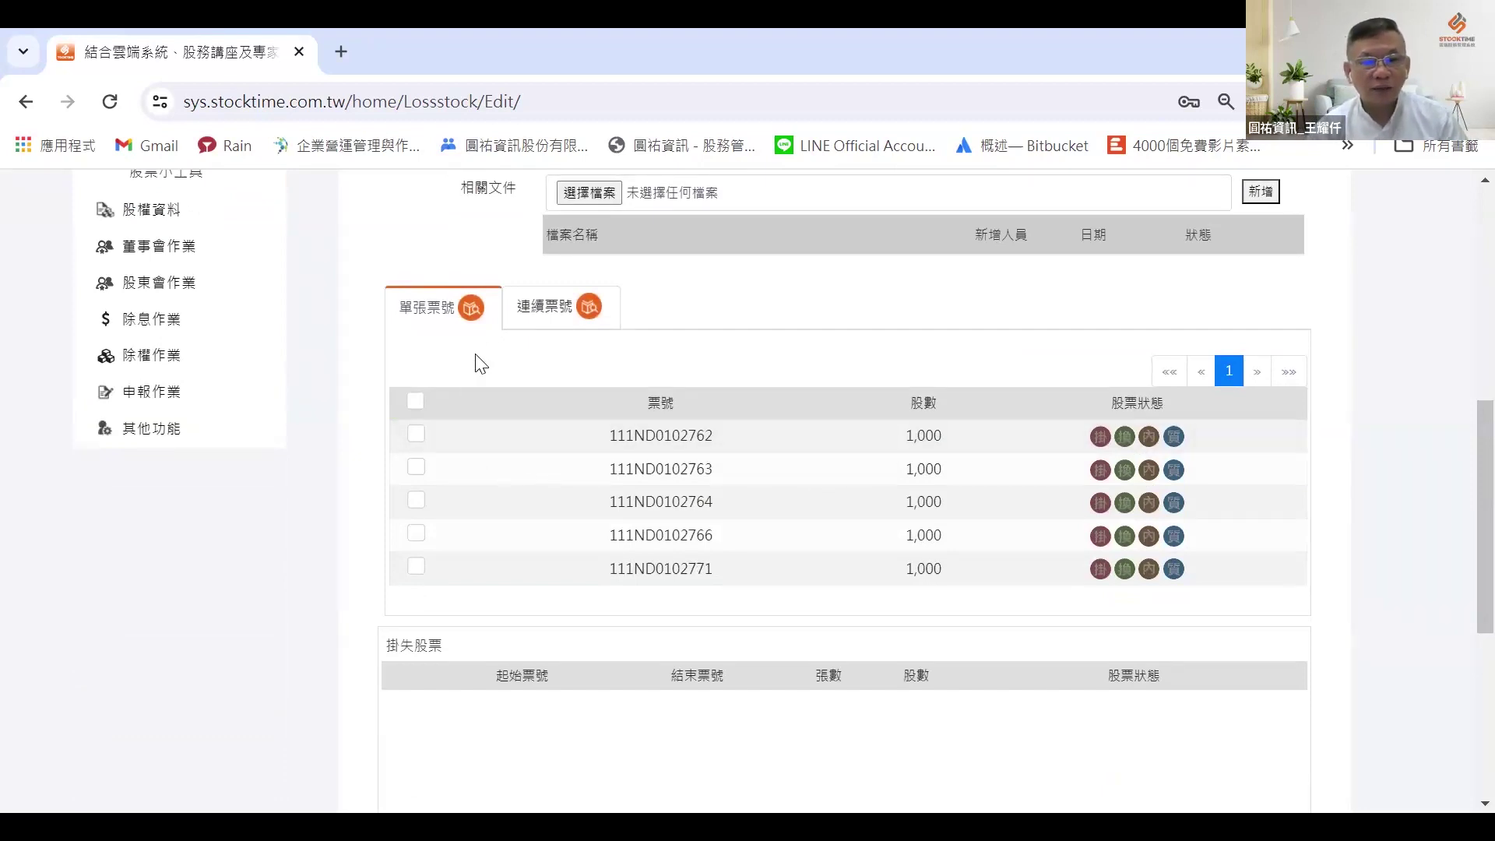
Step: Mark 111ND0102762–111ND0102764, 111ND0102766 and 111ND0102771 as lost and save the claim
click(542, 311)
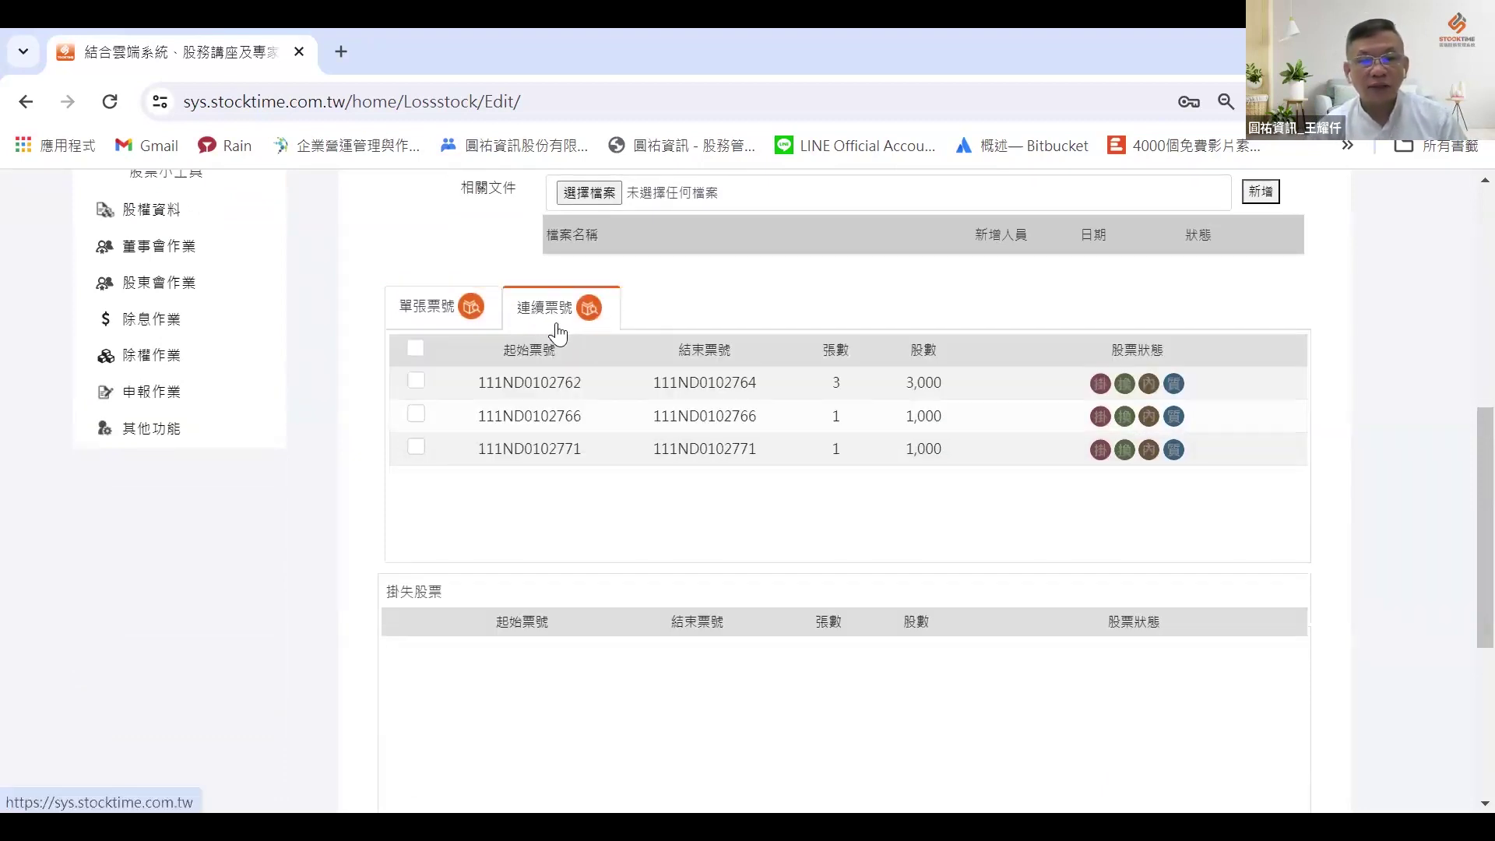
click(416, 381)
click(415, 415)
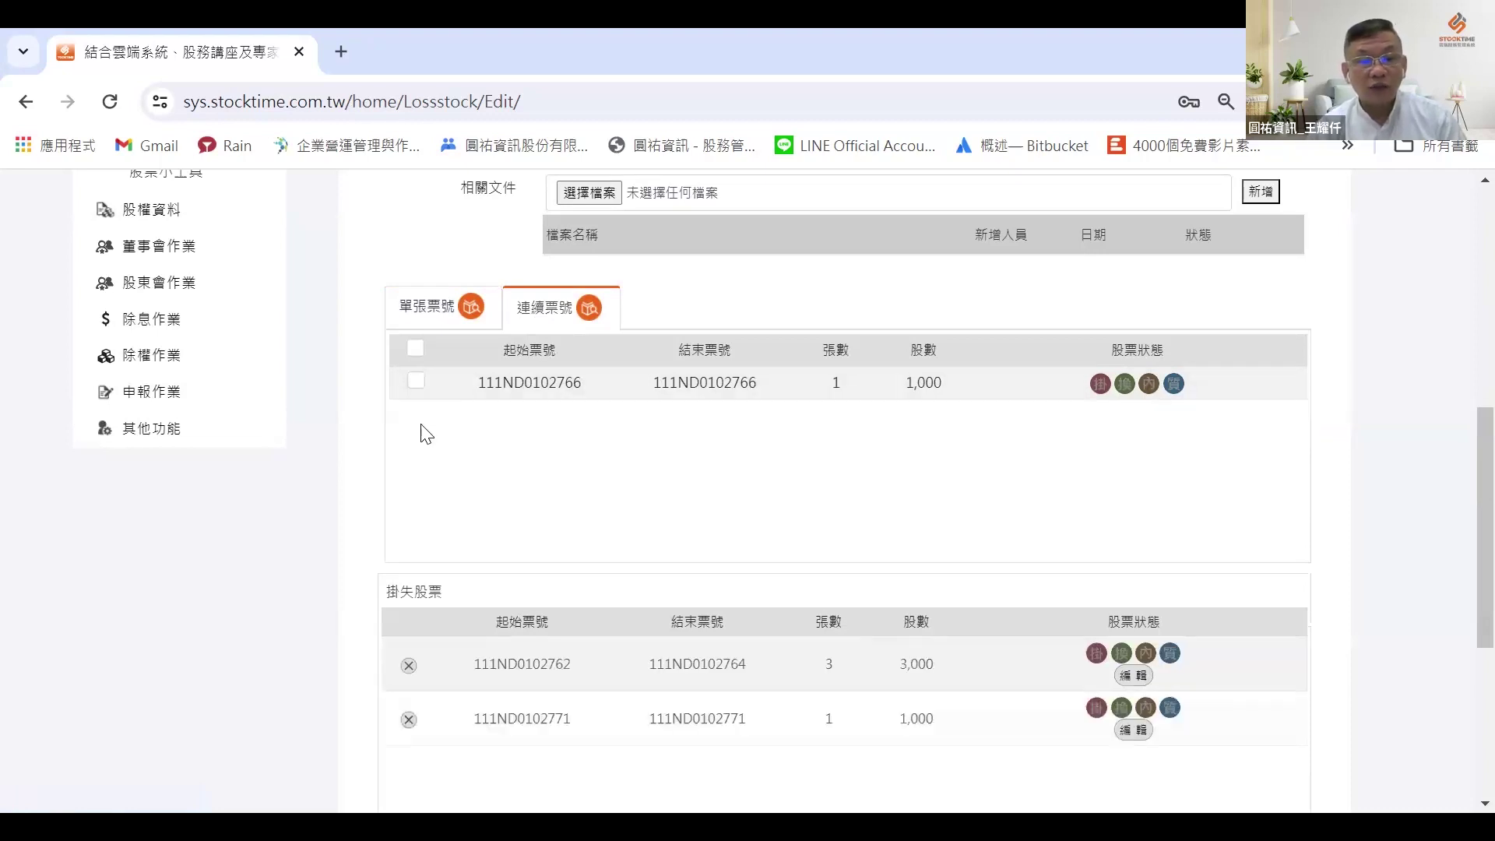
click(418, 384)
scroll(678, 499, down, 3)
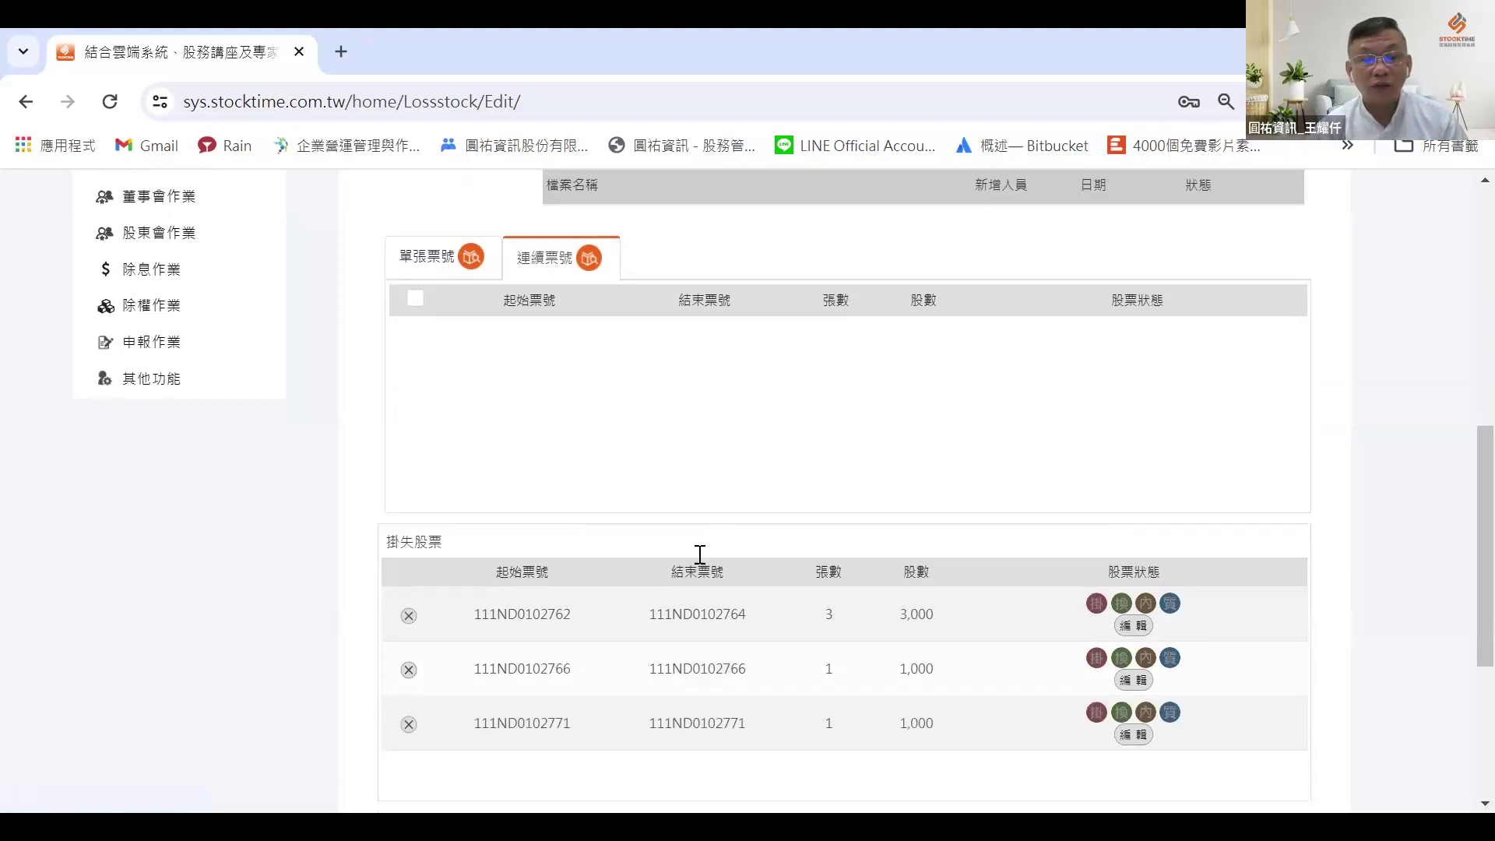
scroll(670, 405, up, 5)
scroll(639, 296, down, 6)
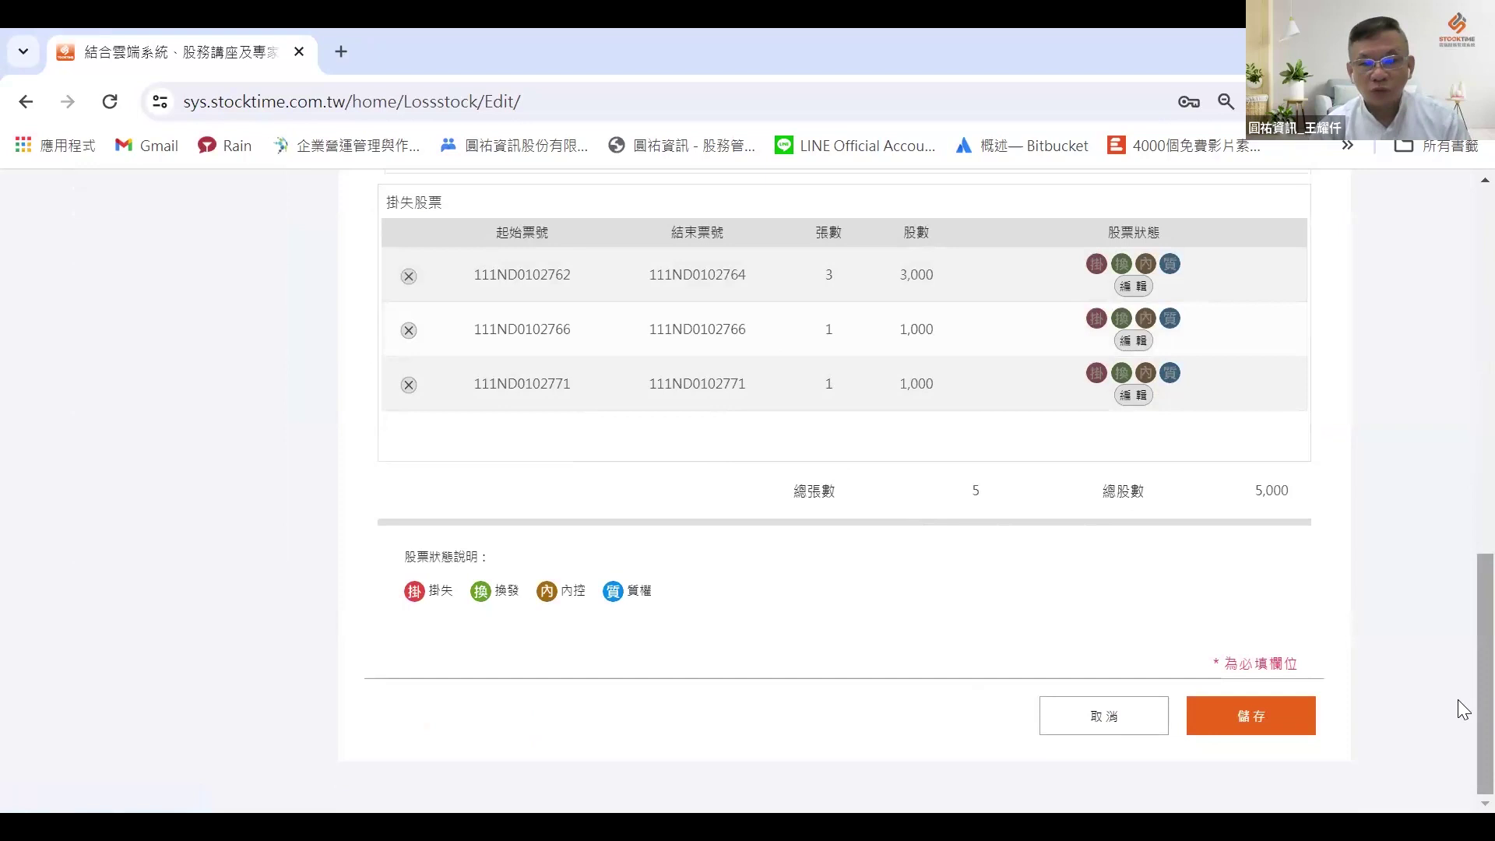
click(1277, 713)
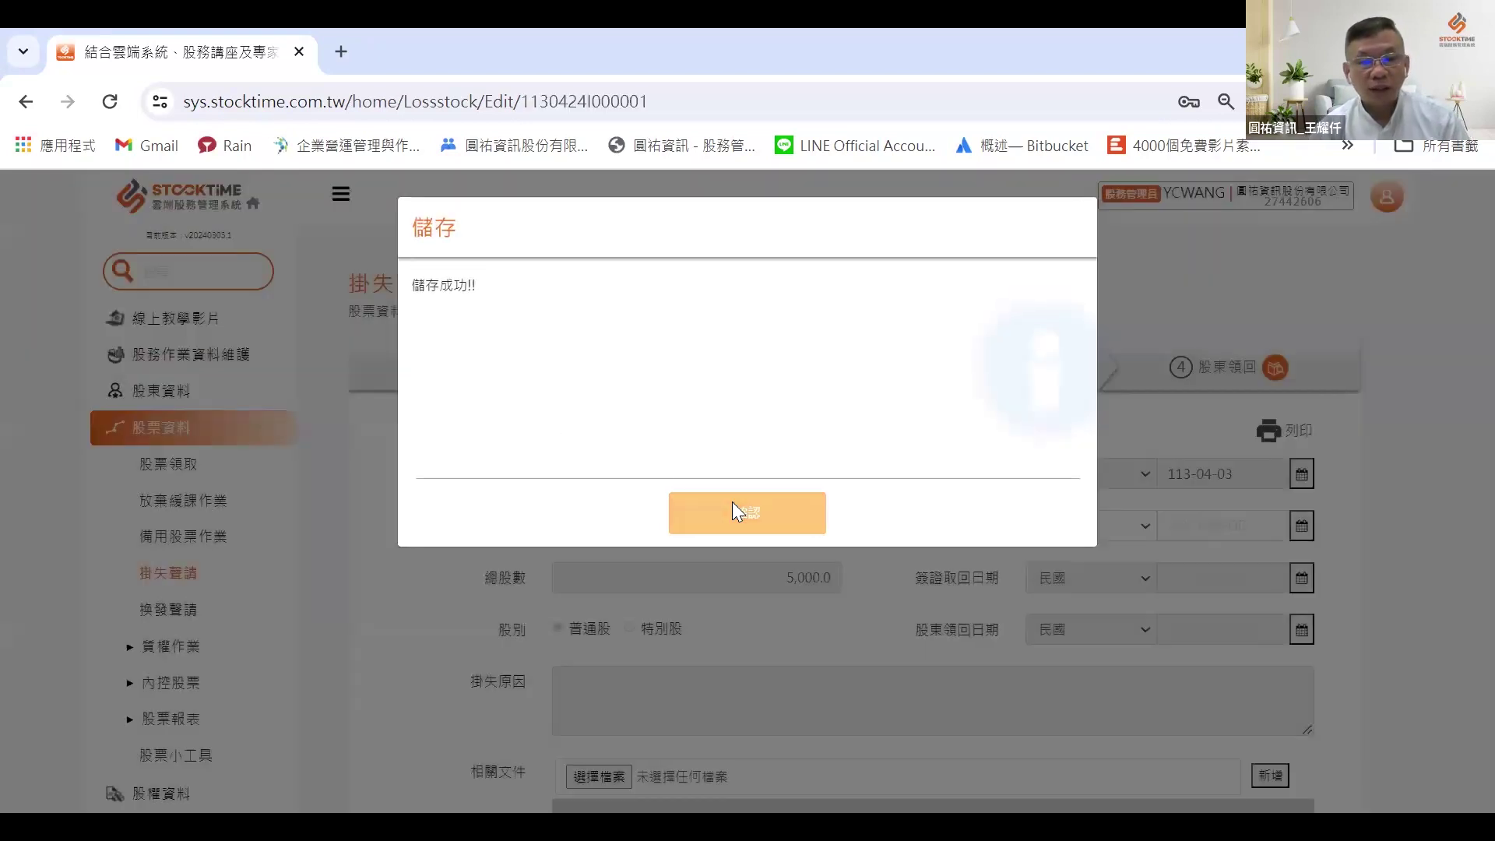
Step: Preview the 掛失股票聲請單 print form (5 張, 5,000 股) and close the viewer
click(732, 507)
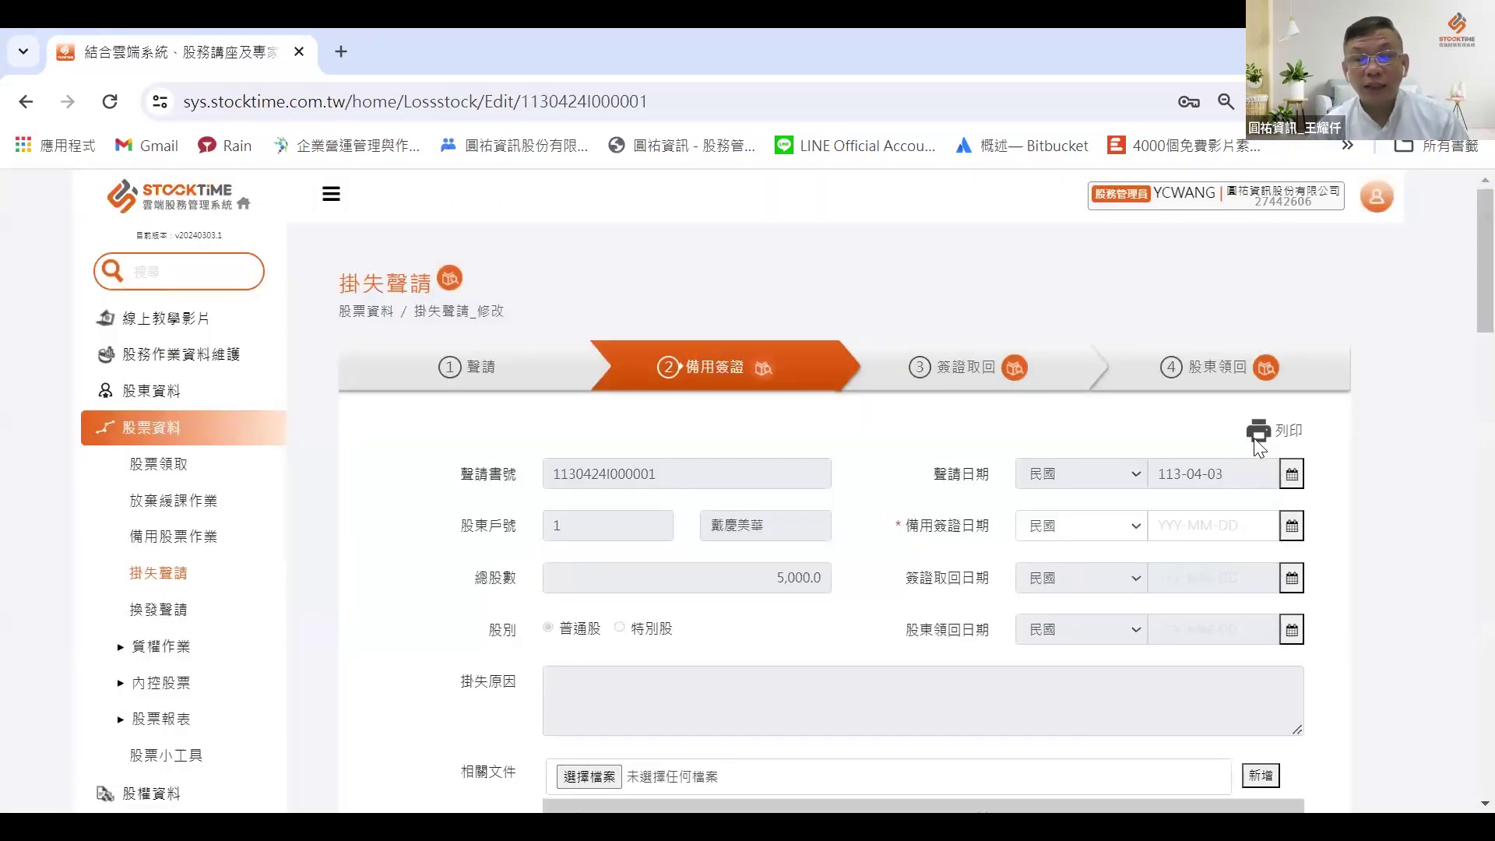
click(1257, 434)
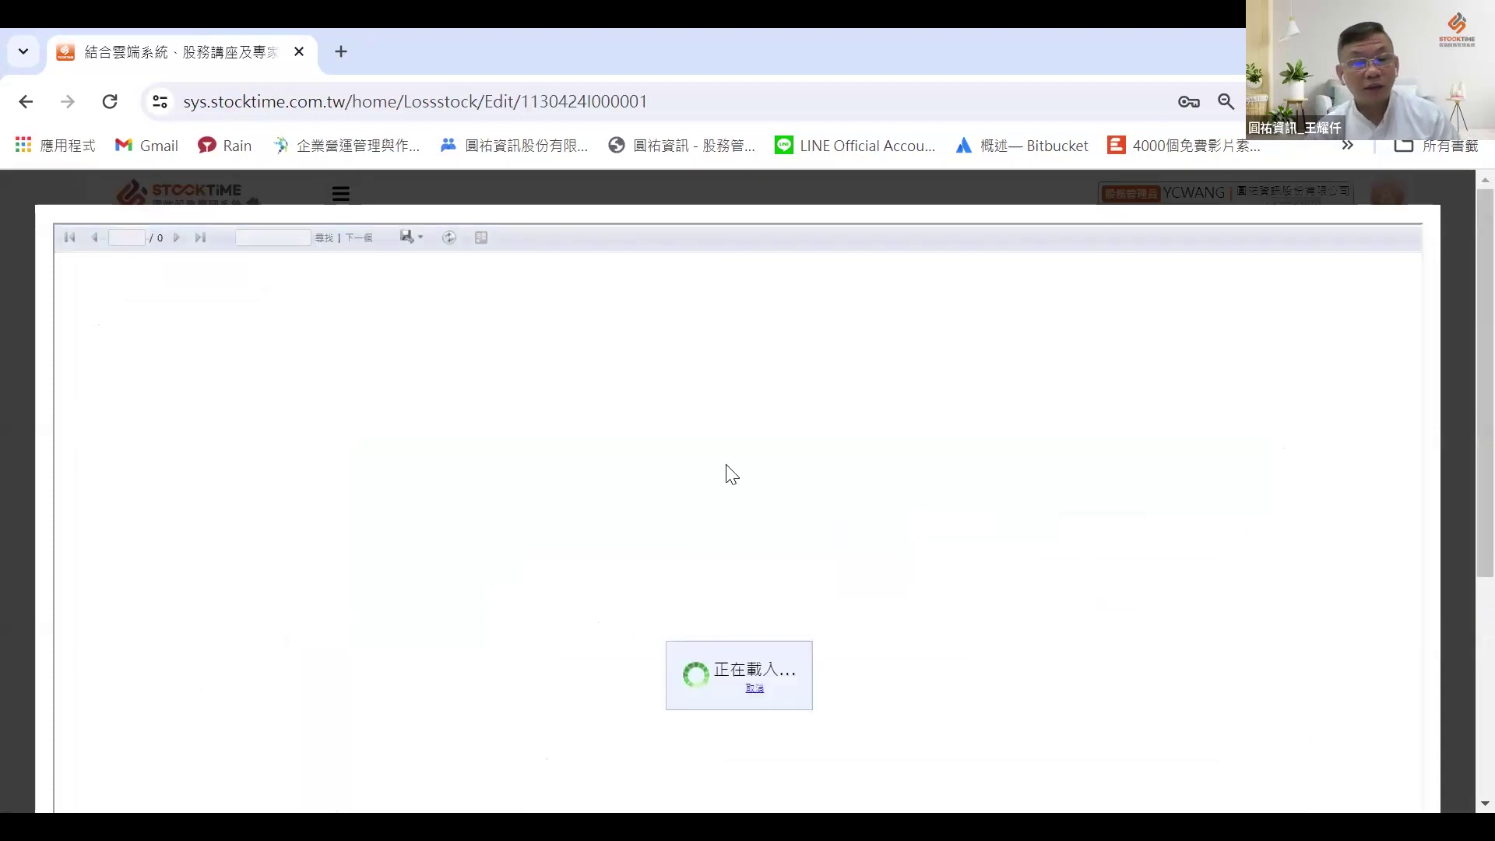
scroll(732, 475, down, 2)
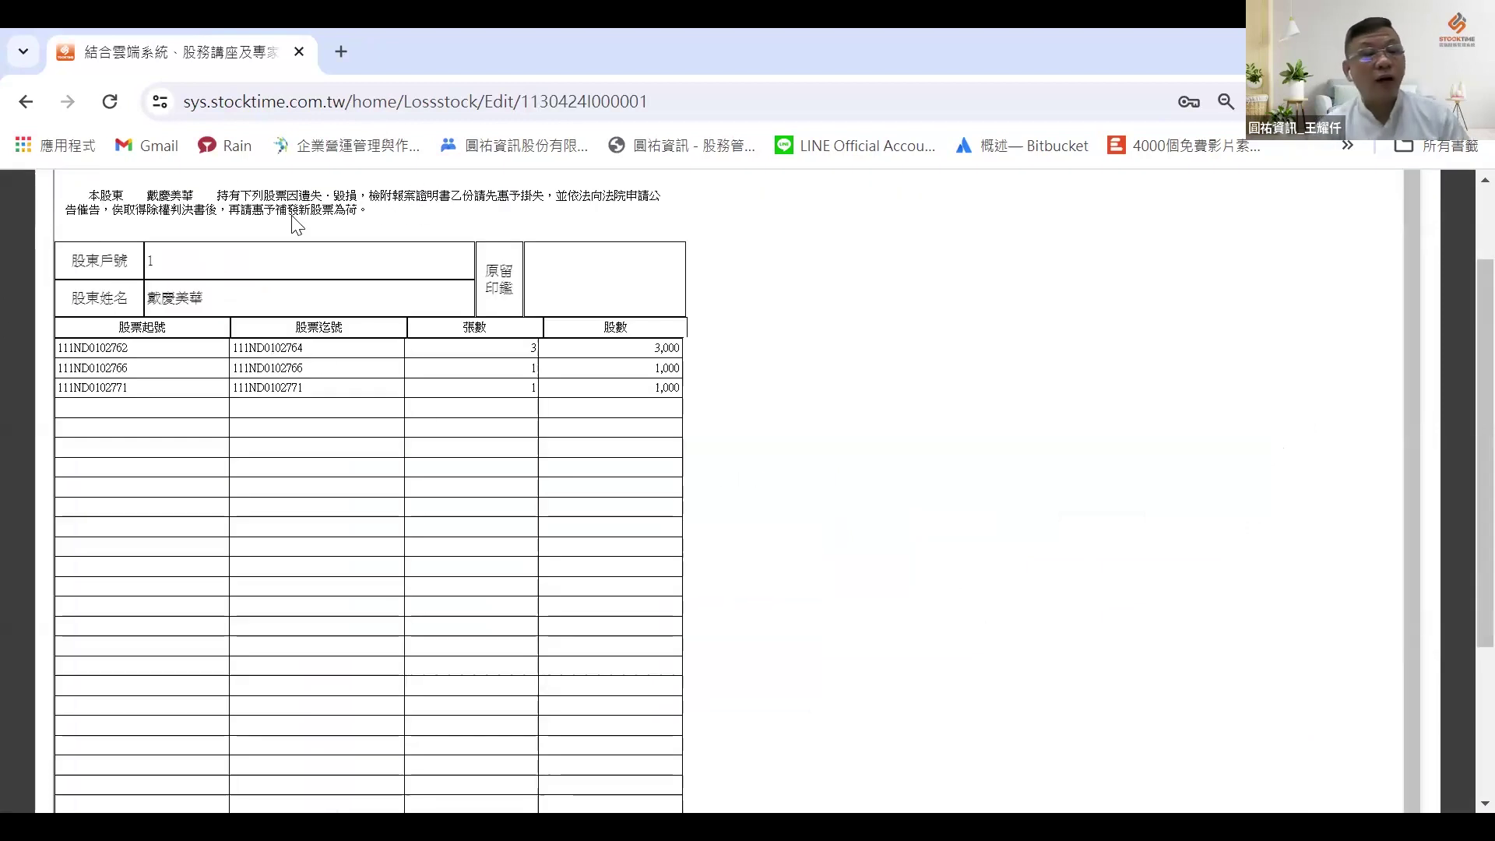
scroll(360, 394, down, 6)
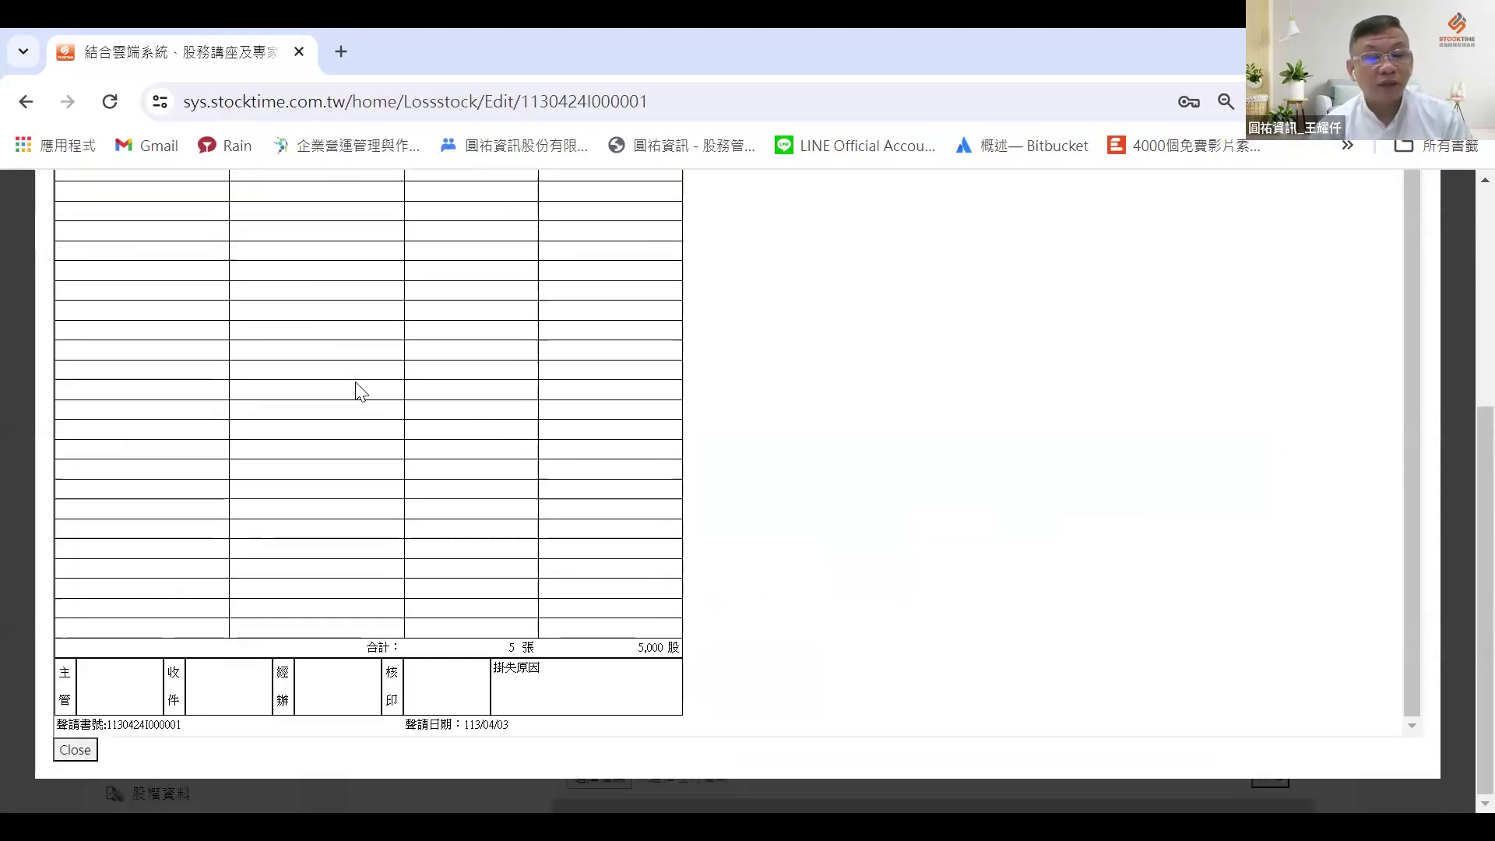
scroll(360, 394, up, 8)
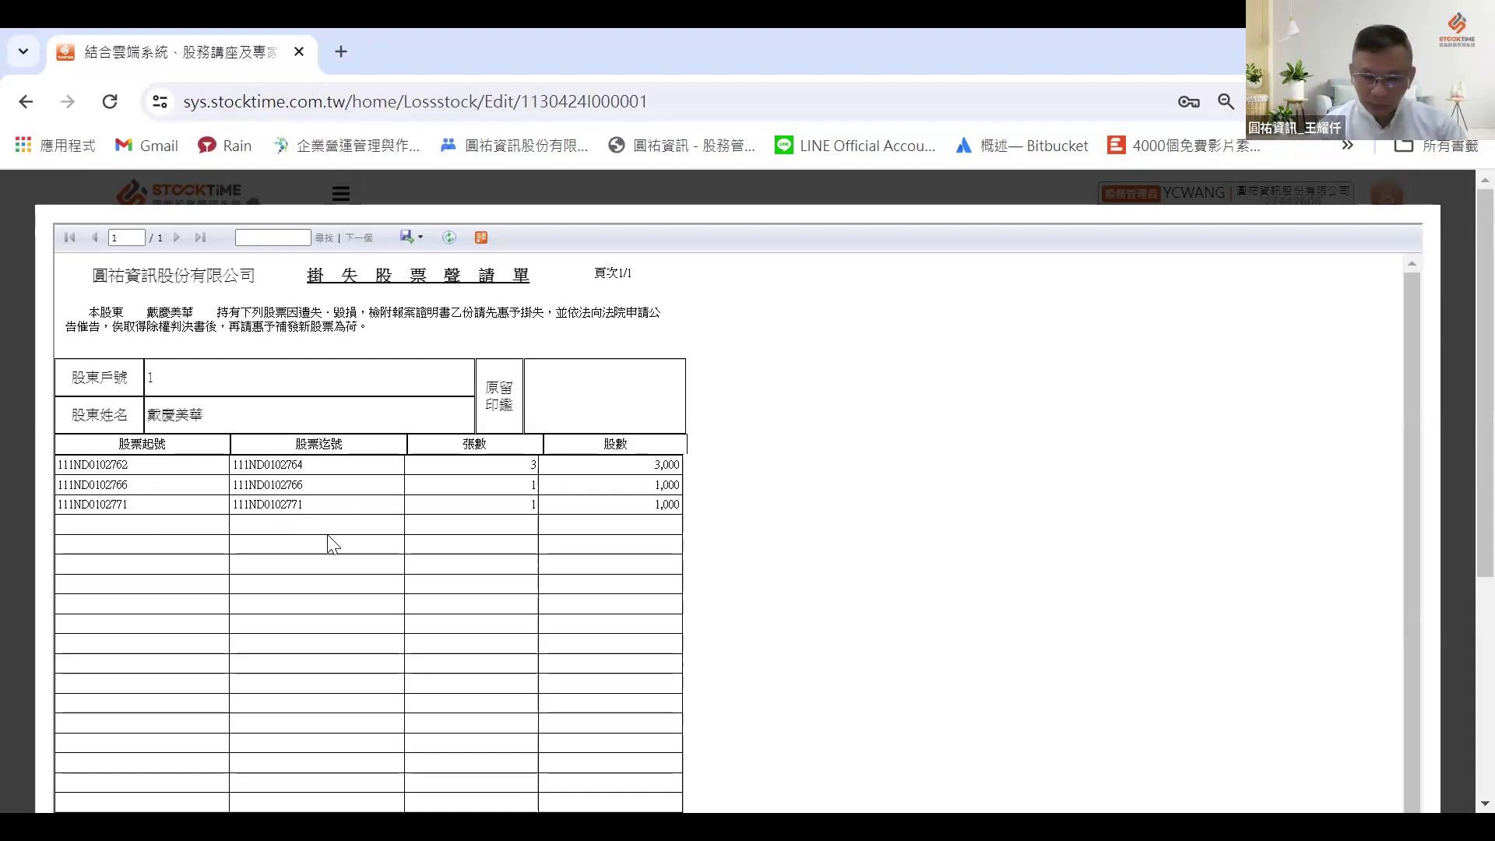
scroll(514, 520, down, 3)
scroll(514, 520, down, 3)
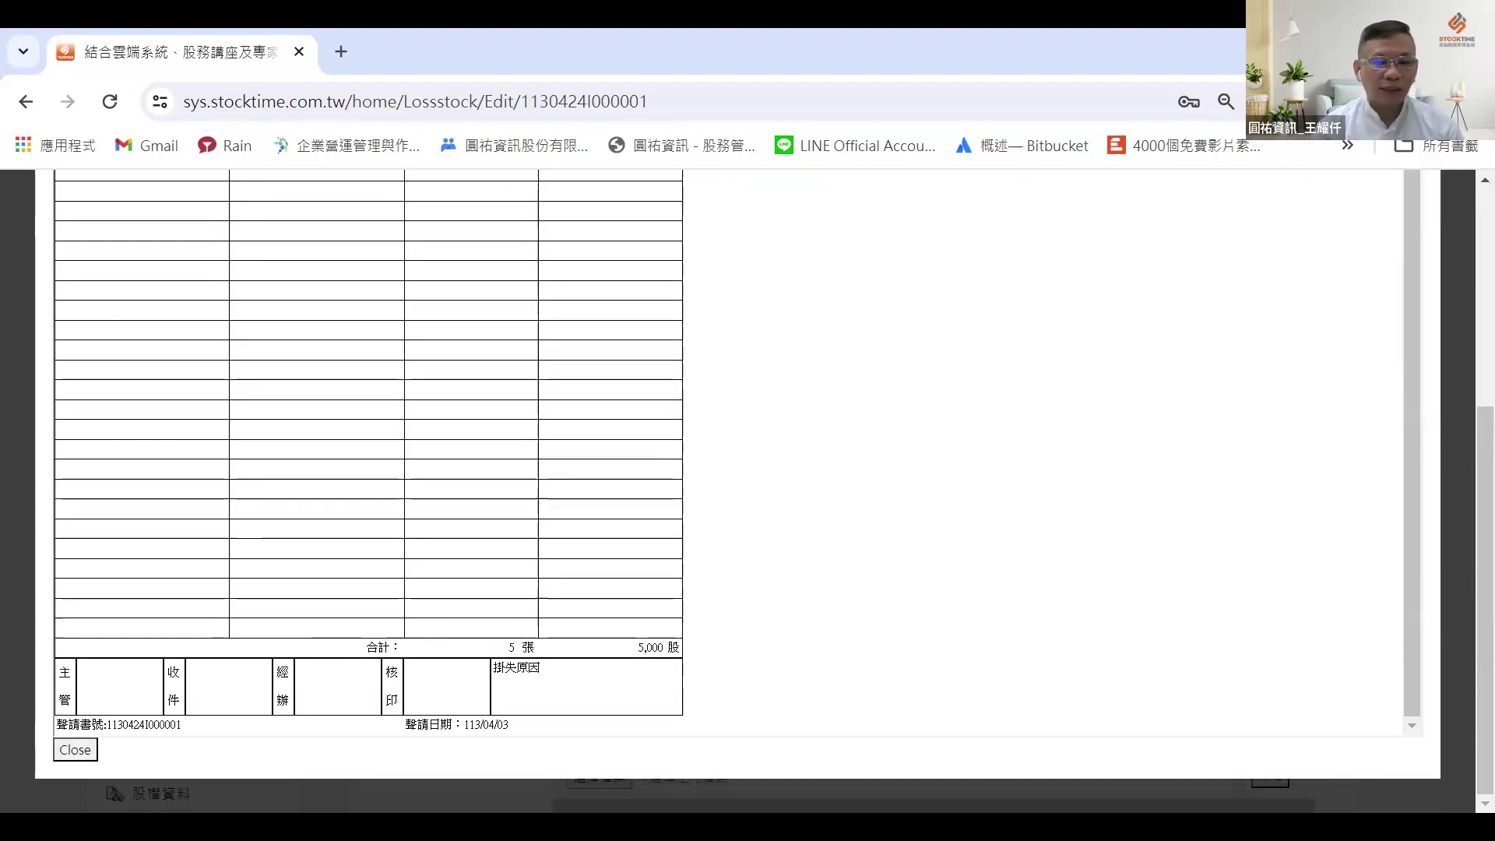
click(72, 757)
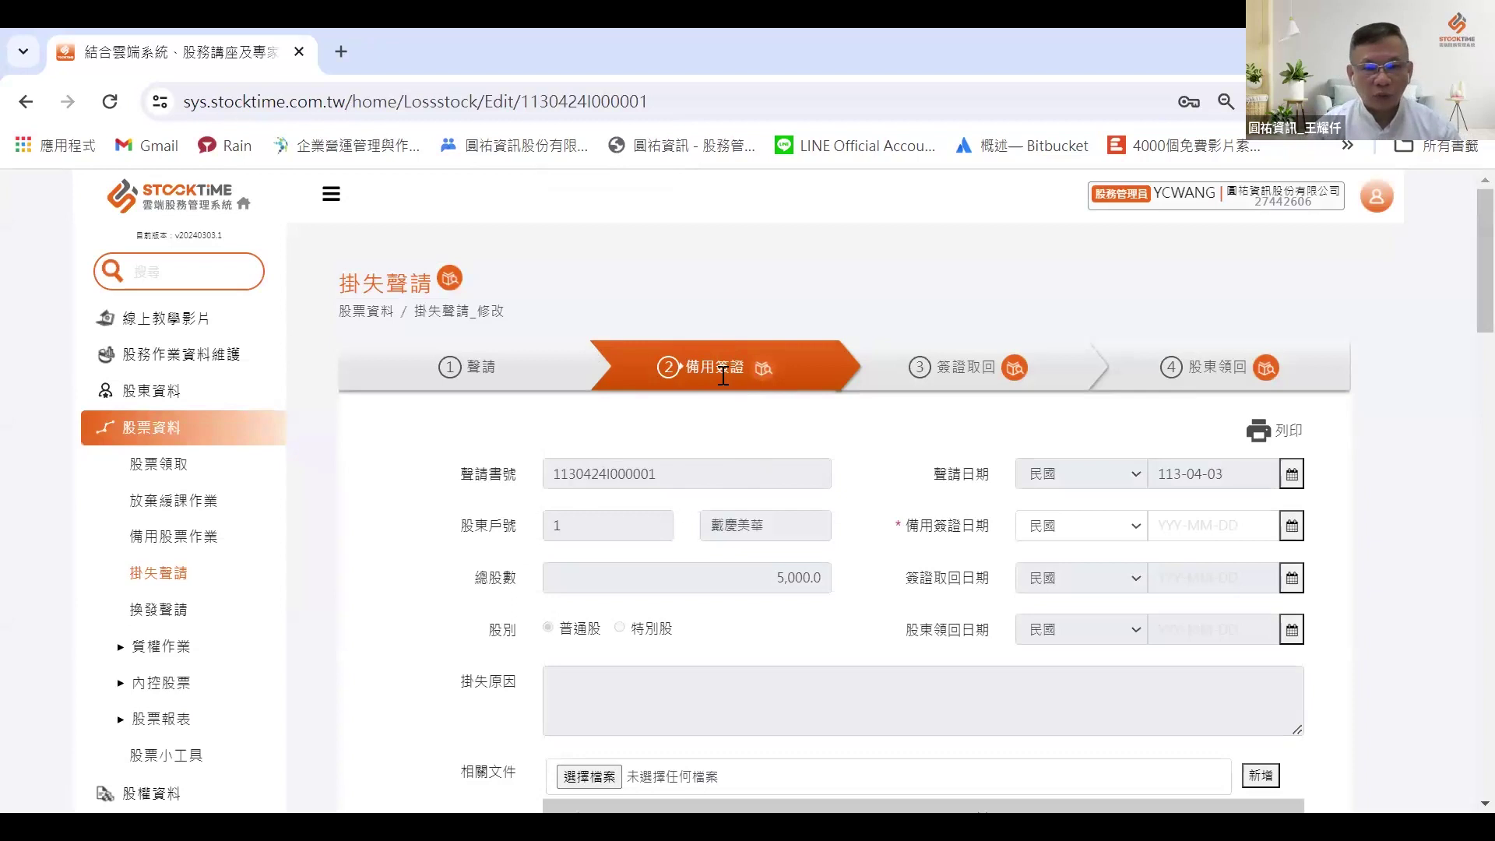
scroll(723, 376, down, 10)
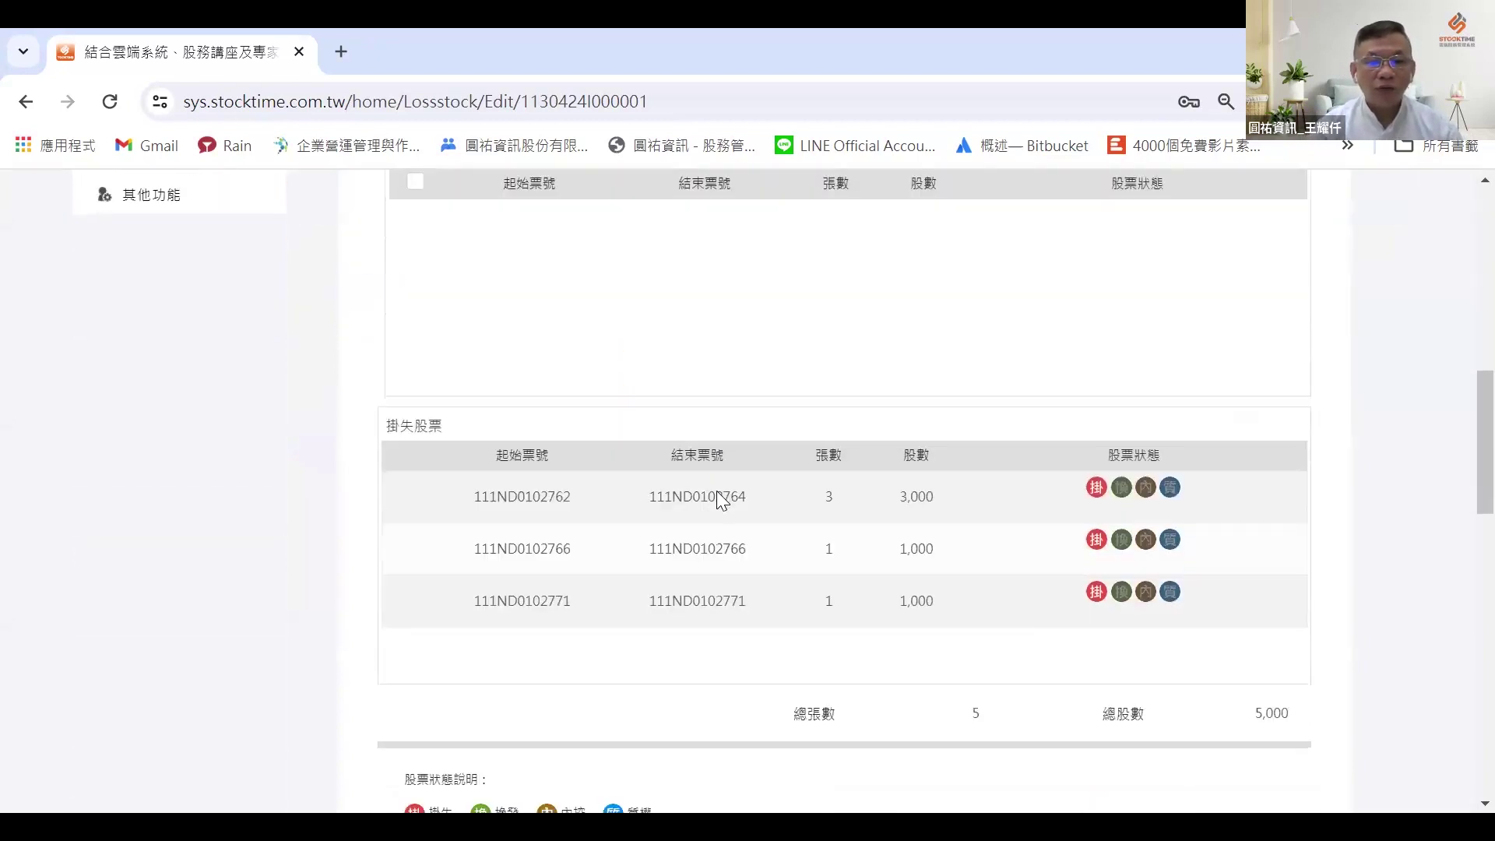
scroll(662, 521, down, 3)
scroll(671, 501, up, 5)
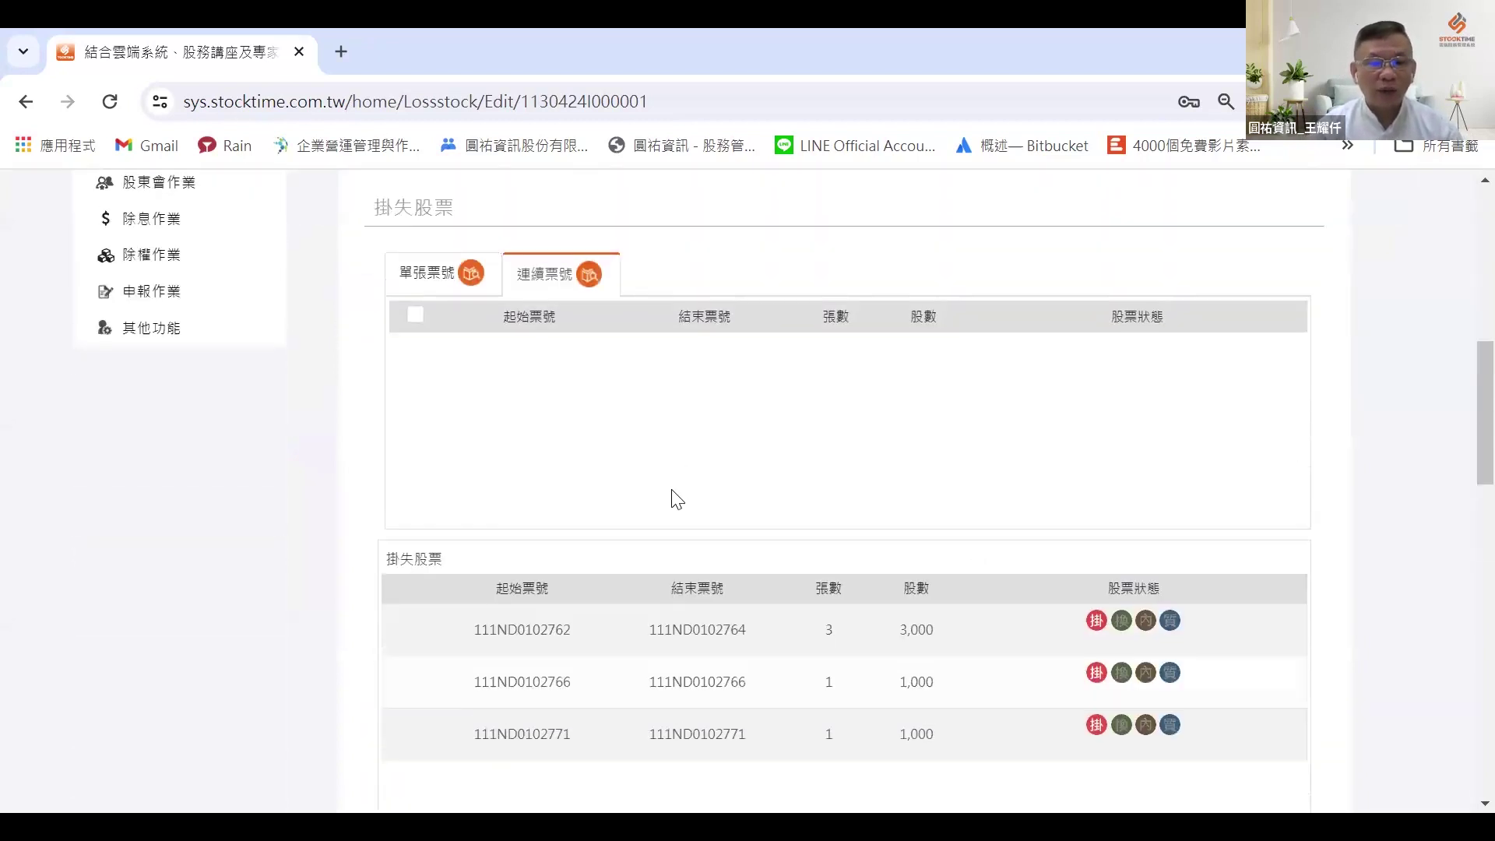
scroll(671, 500, up, 1)
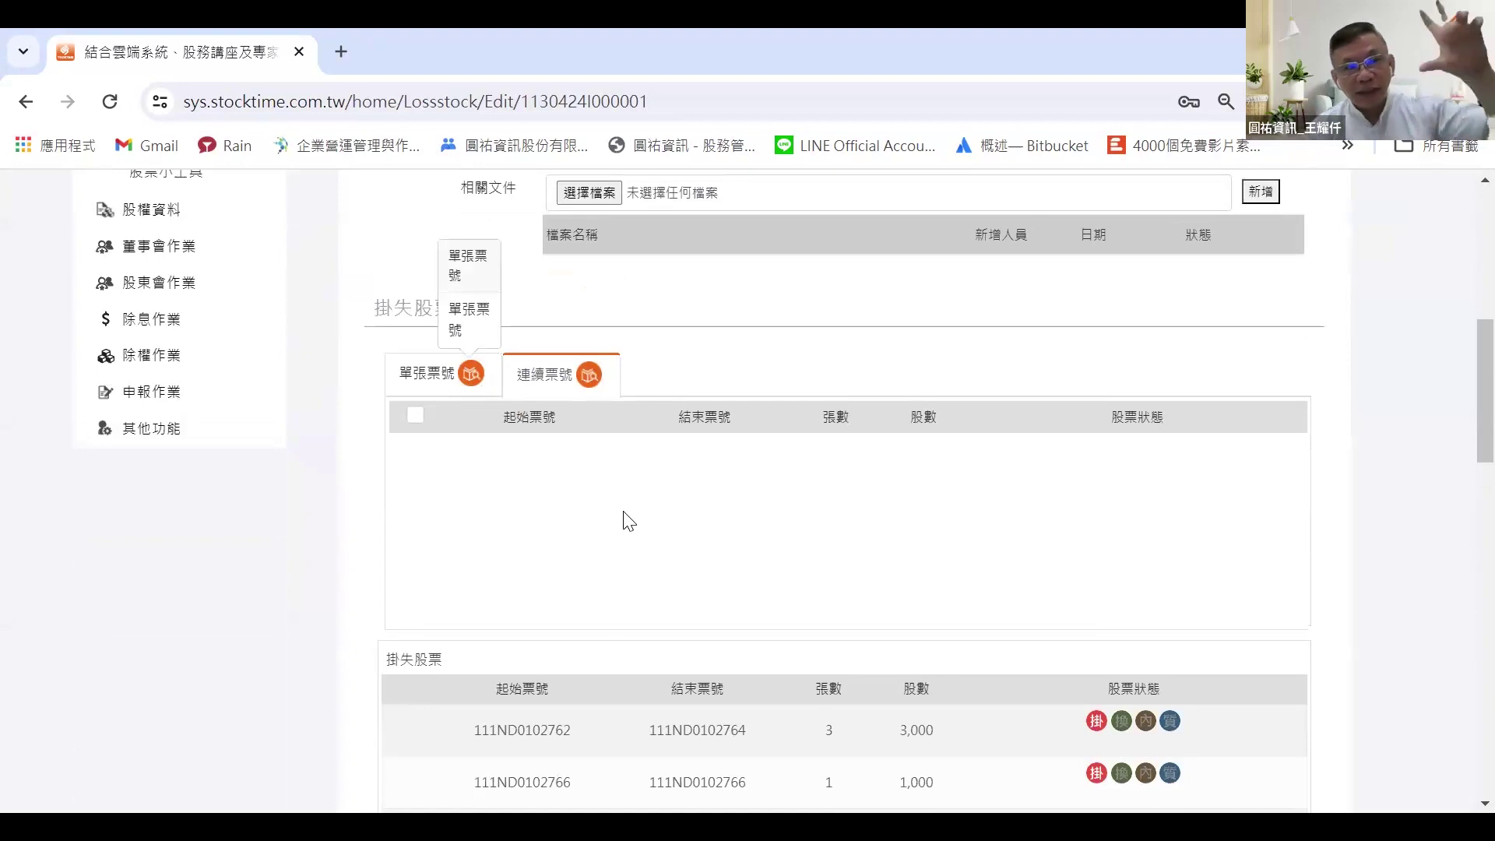
scroll(625, 522, up, 4)
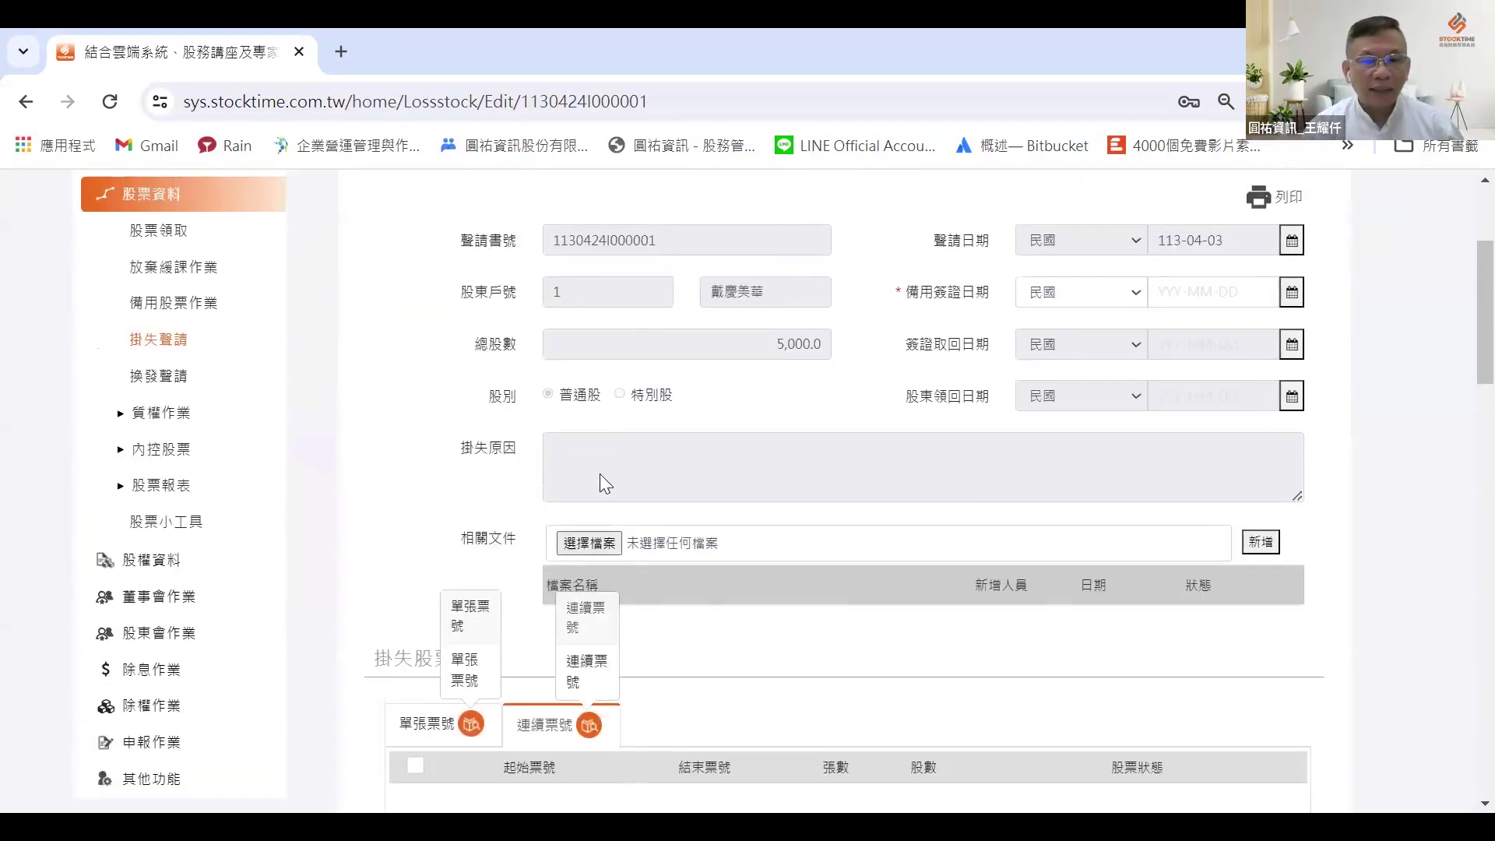
scroll(721, 440, up, 3)
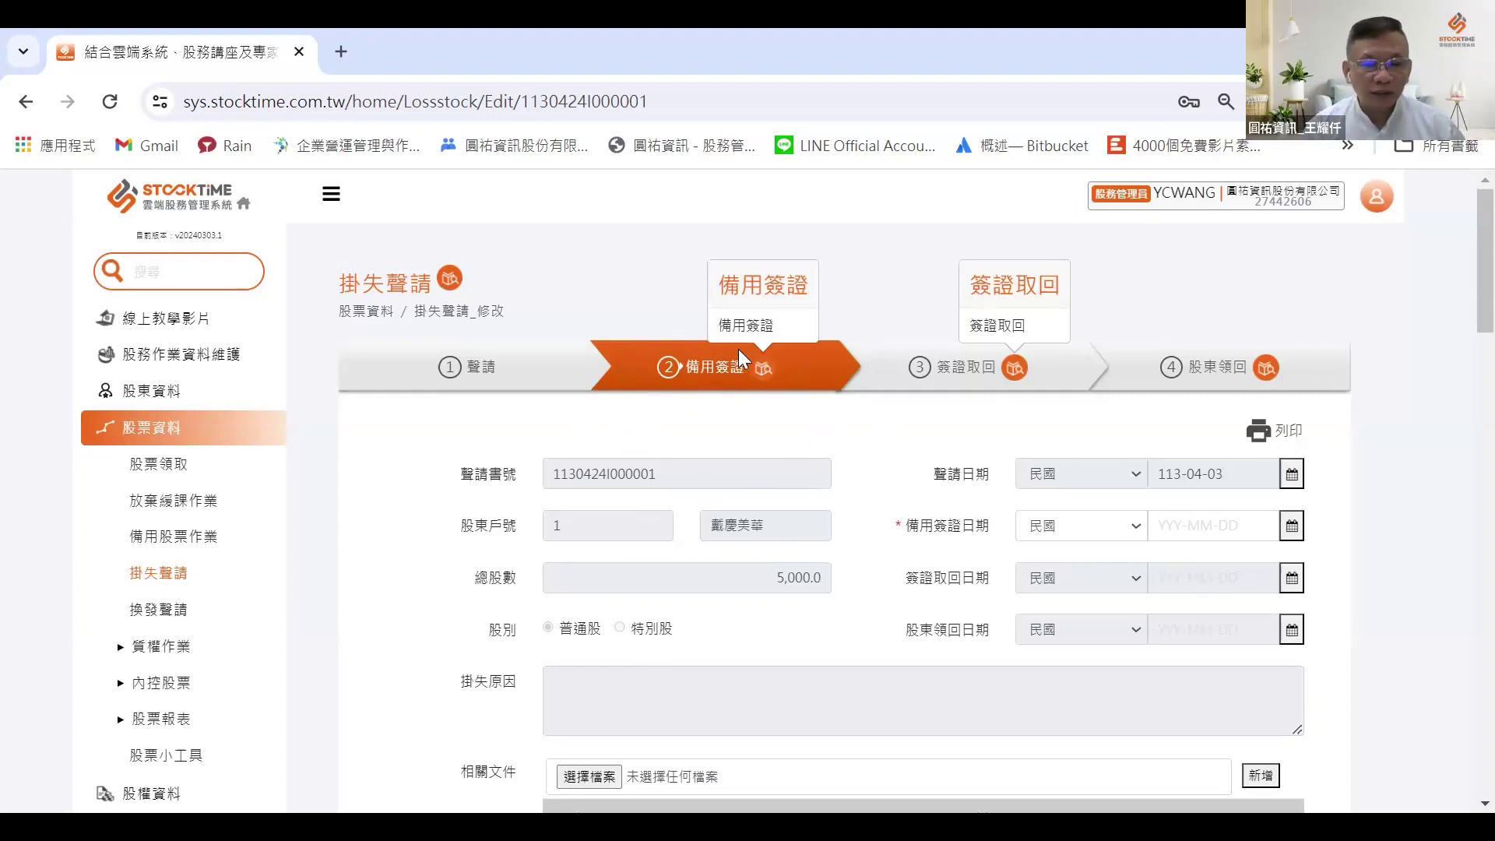
click(1199, 525)
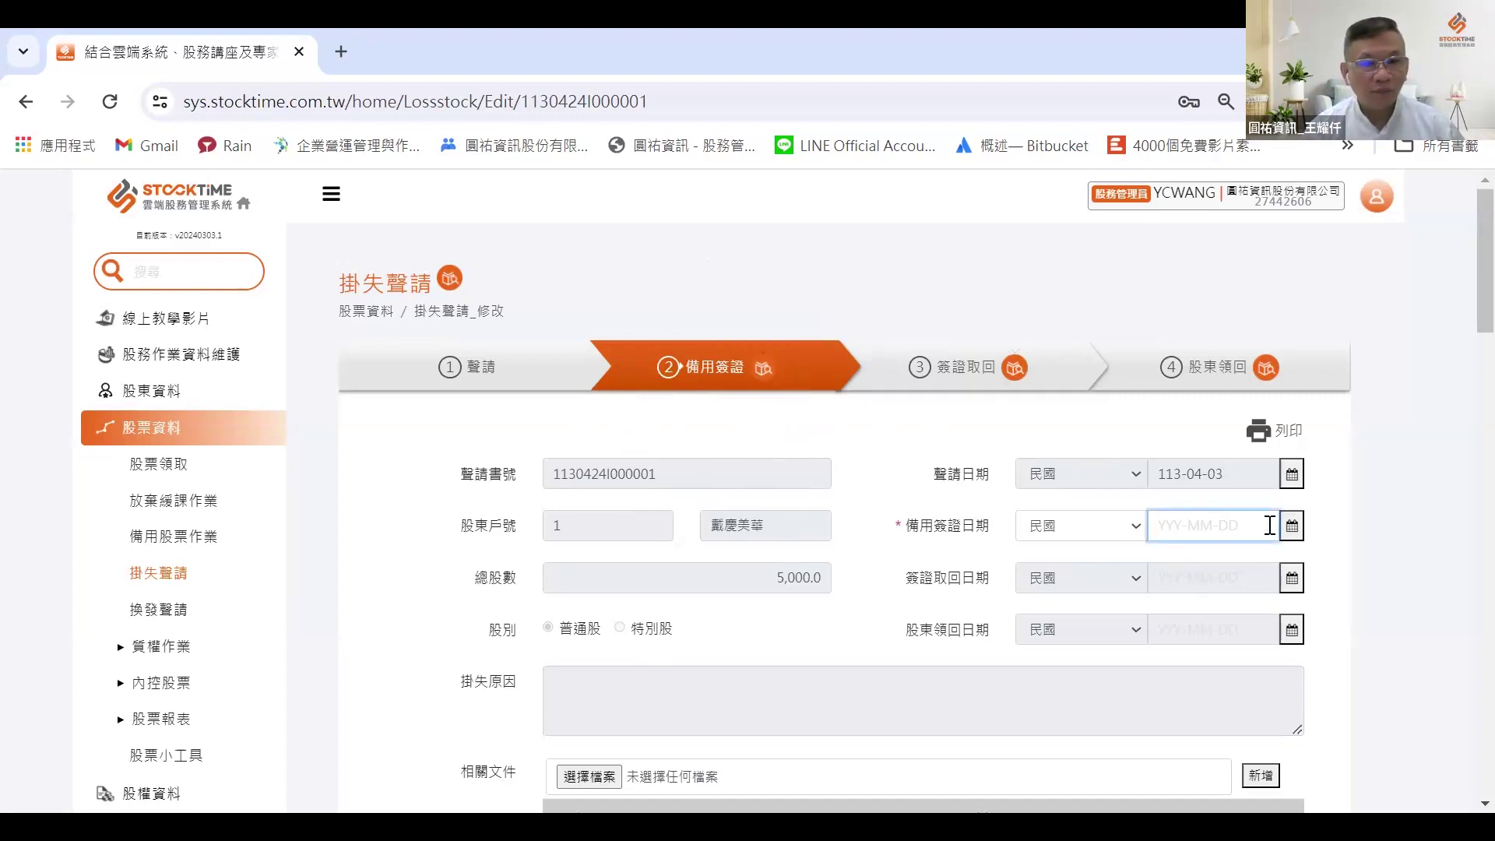
scroll(1075, 557, down, 7)
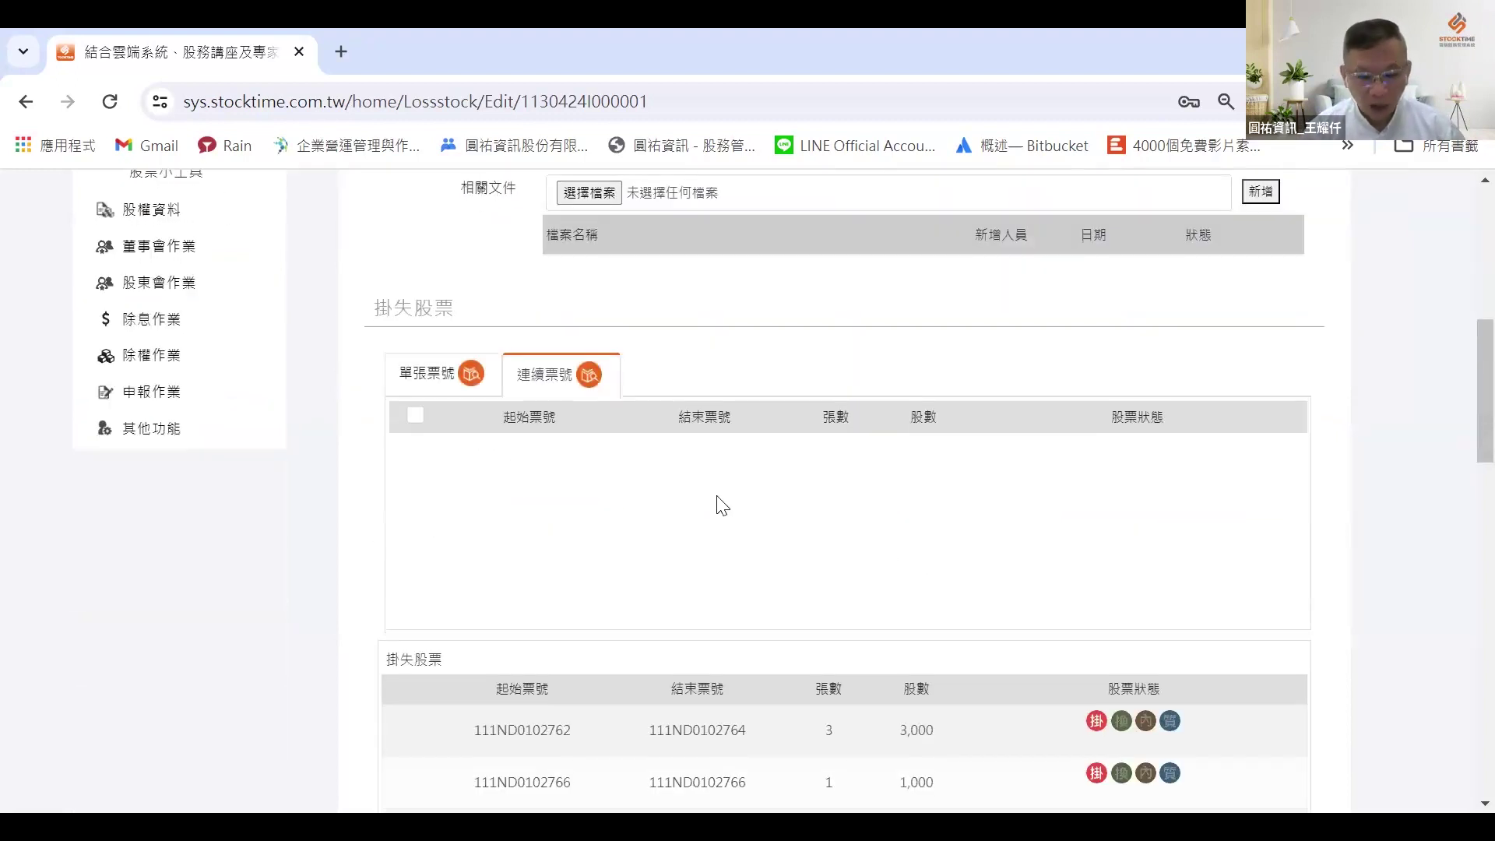
scroll(724, 491, down, 1)
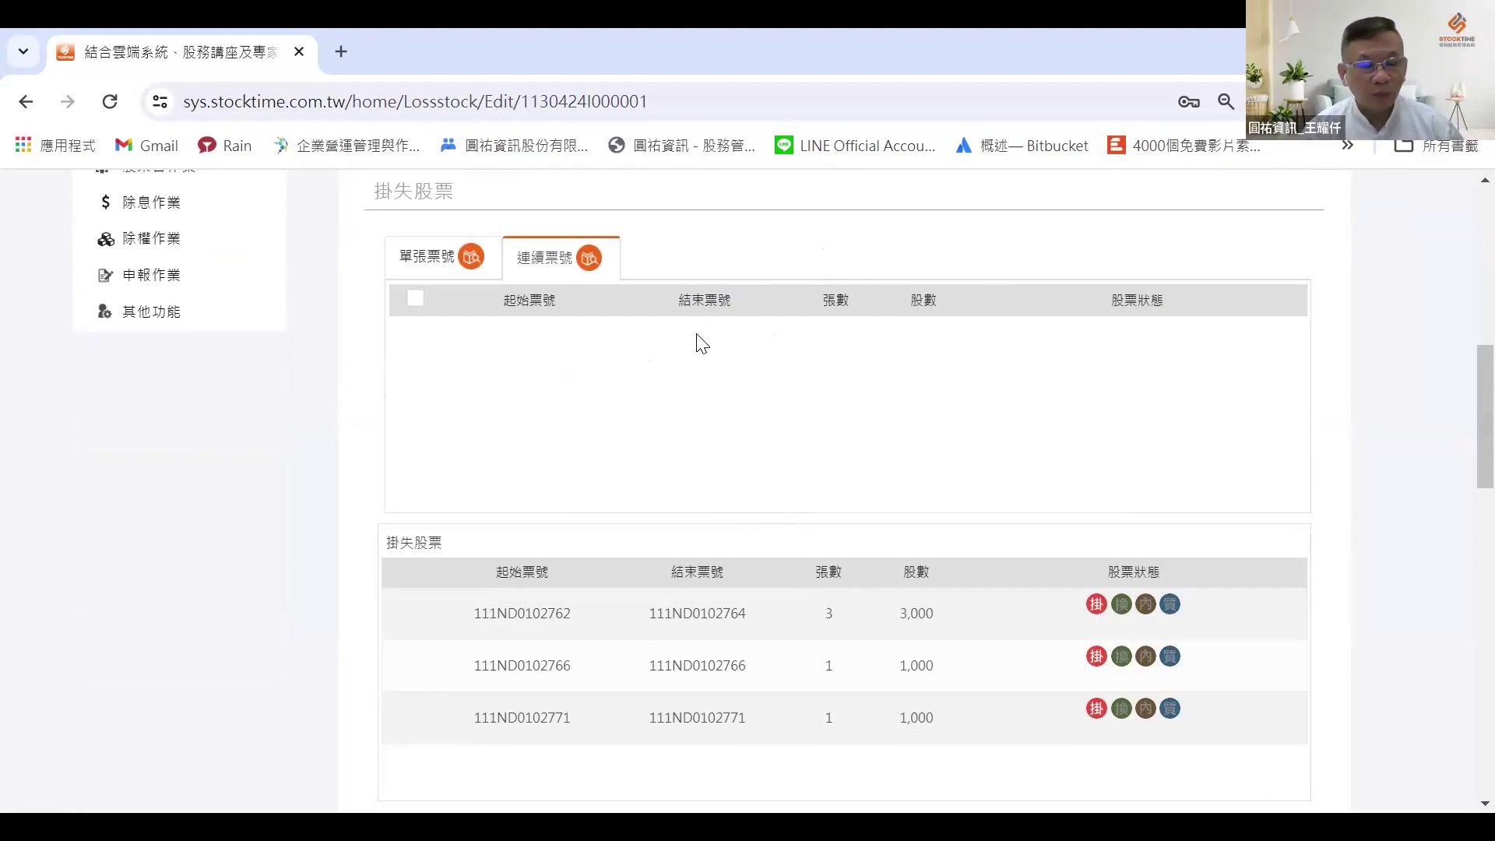
scroll(694, 374, up, 3)
scroll(580, 380, up, 4)
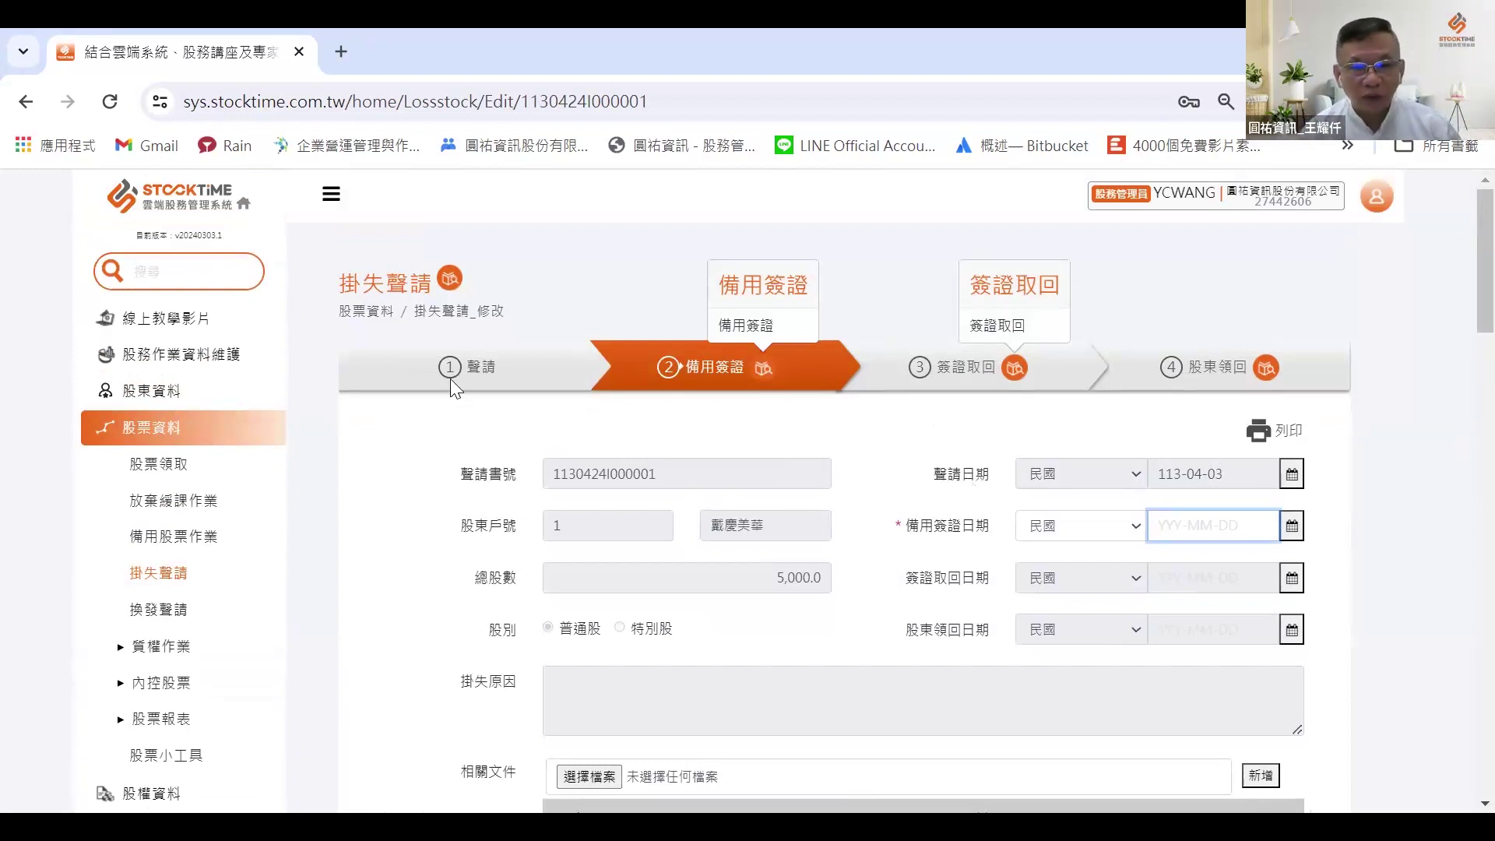
click(1215, 570)
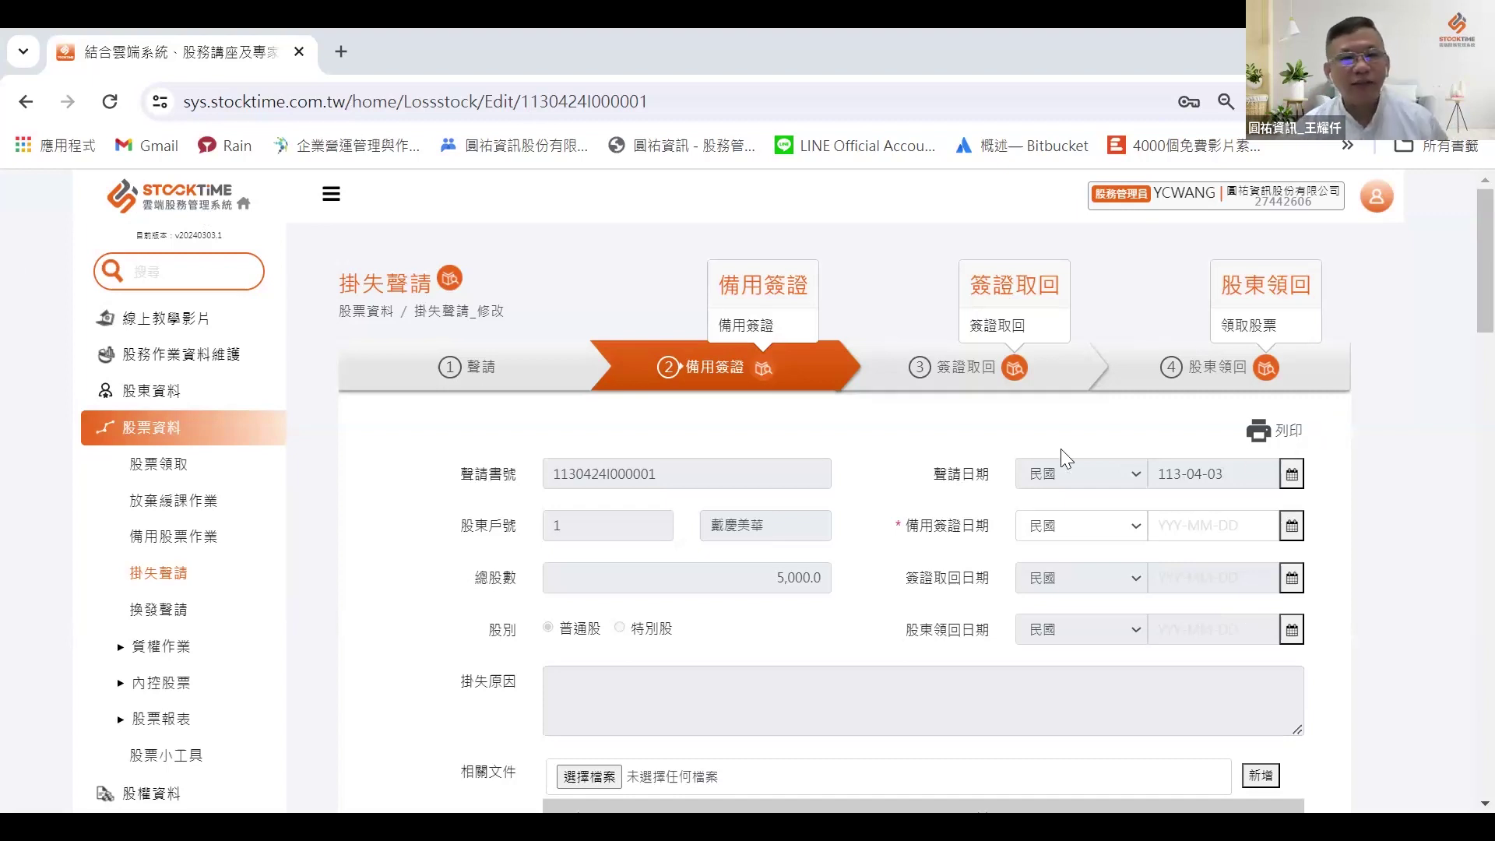
Step: Read the 掛失聲請 feature explanation, then go to the 換發聲請 query page
click(427, 274)
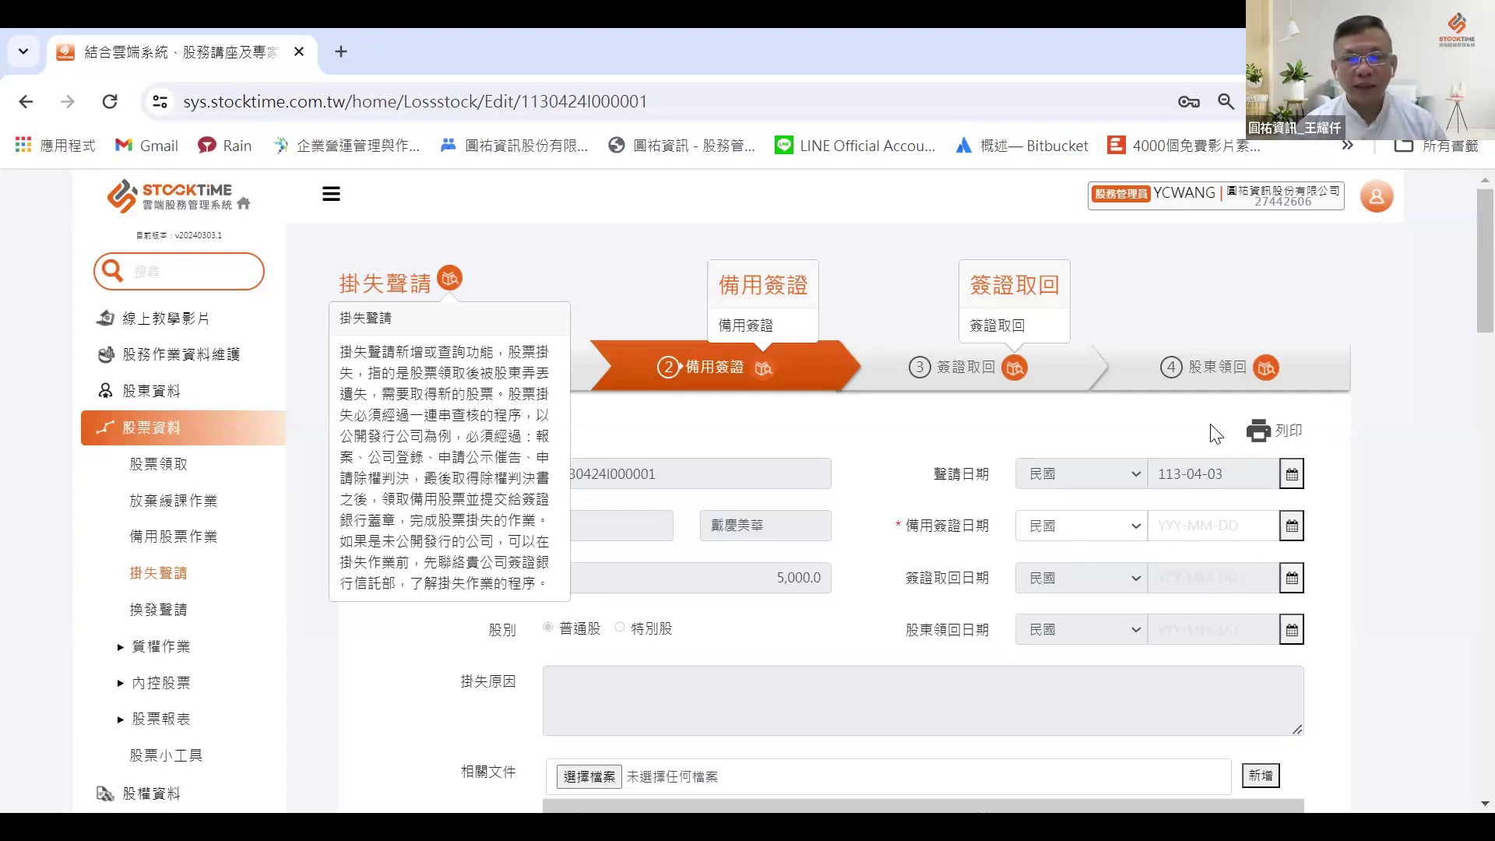
scroll(1169, 553, down, 1)
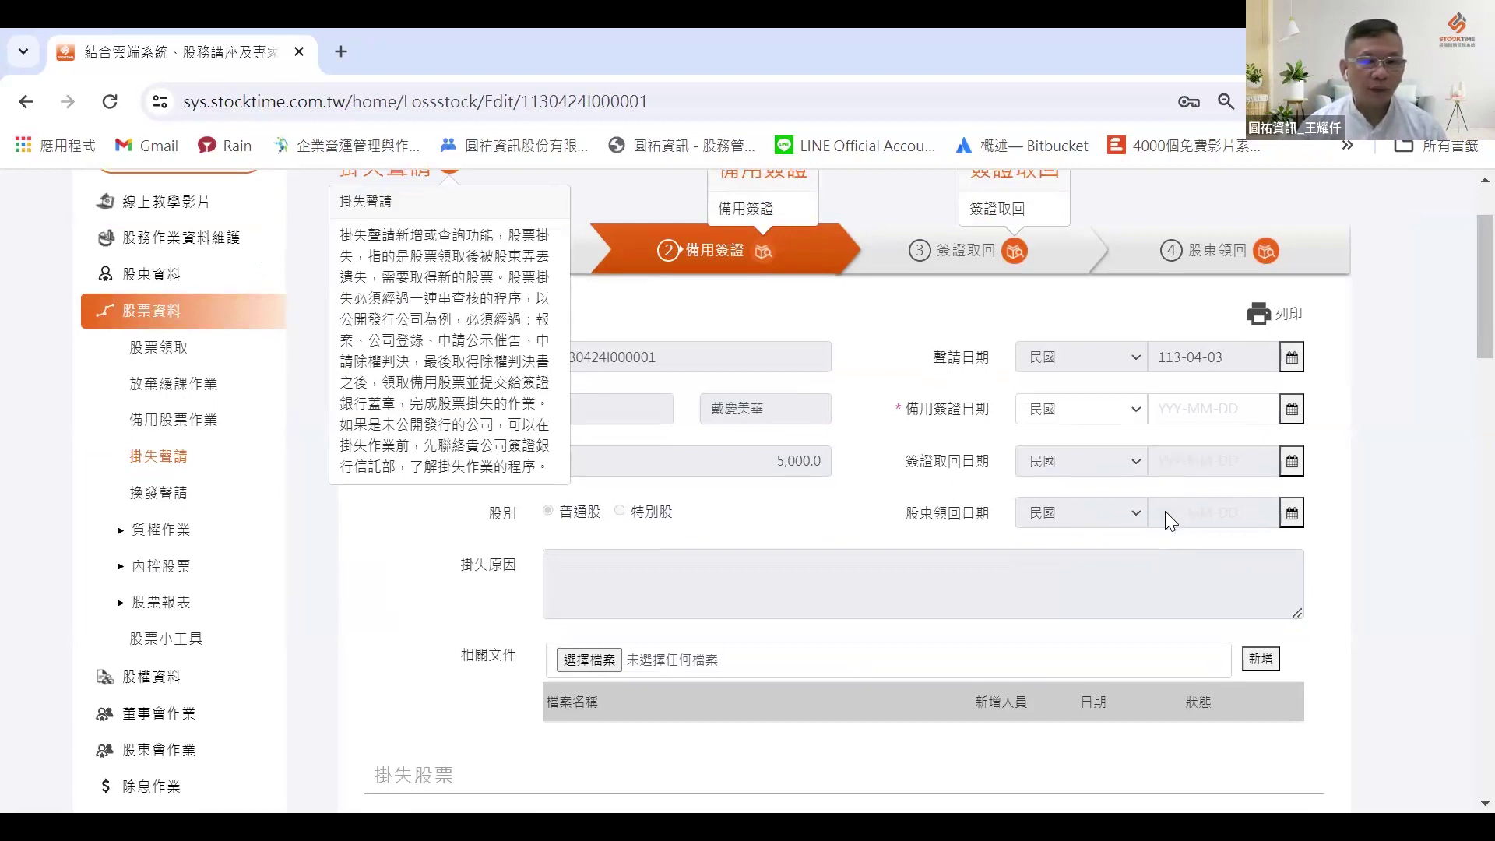
scroll(1252, 507, up, 1)
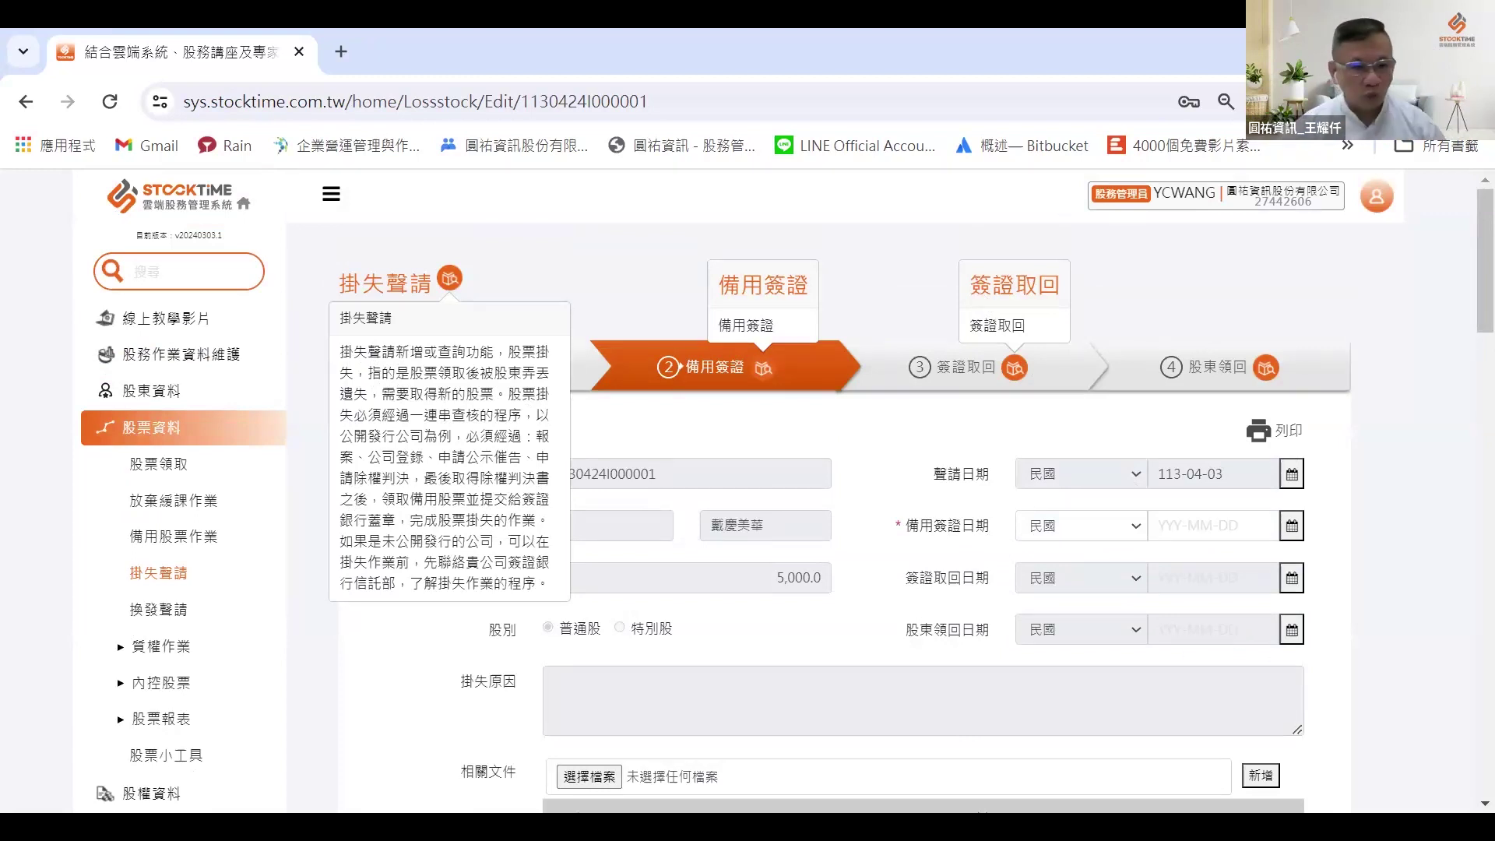
click(124, 721)
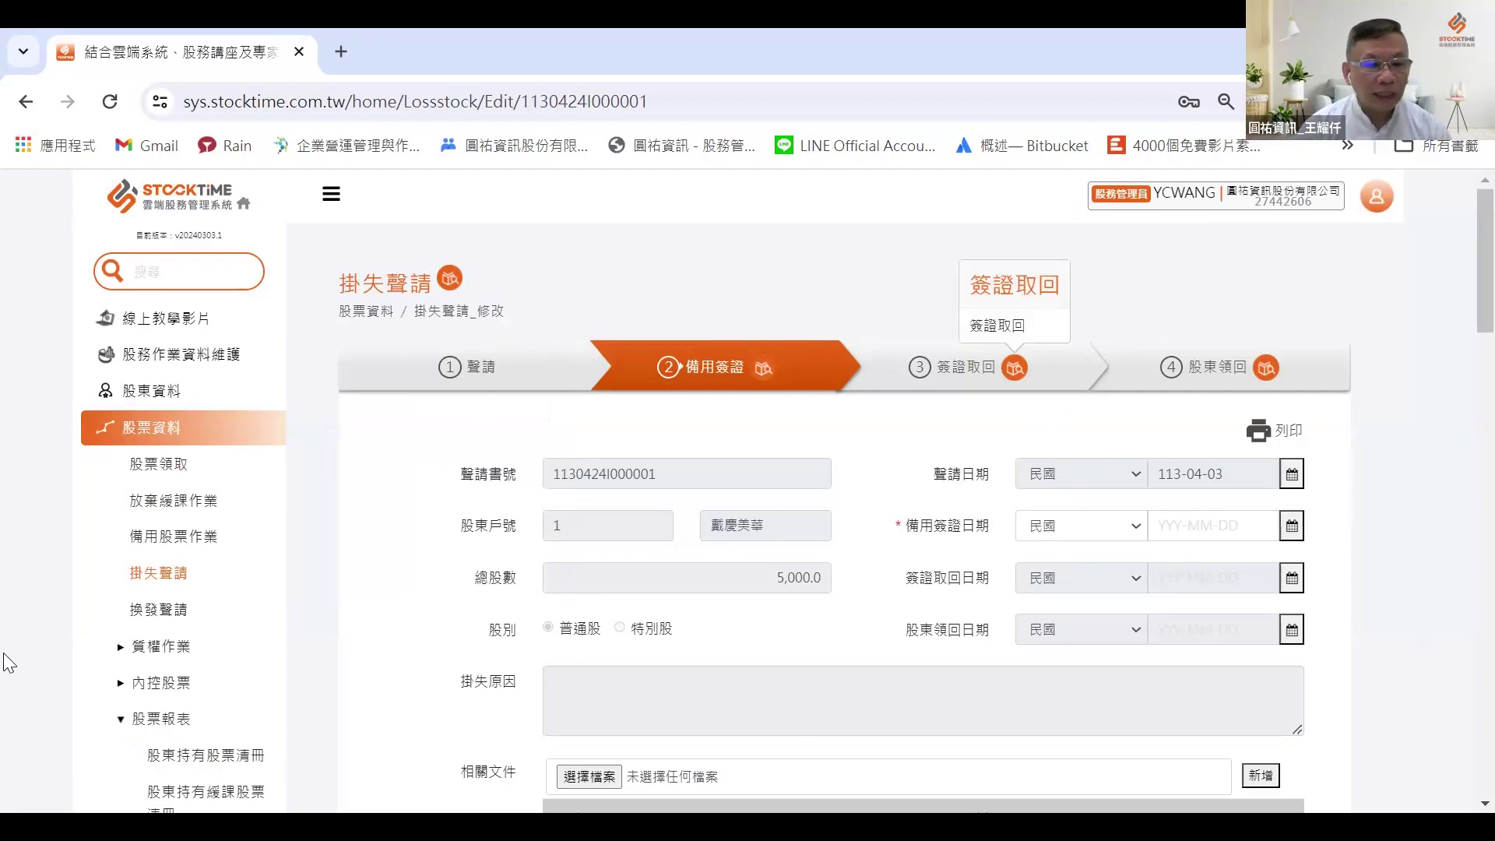
click(140, 612)
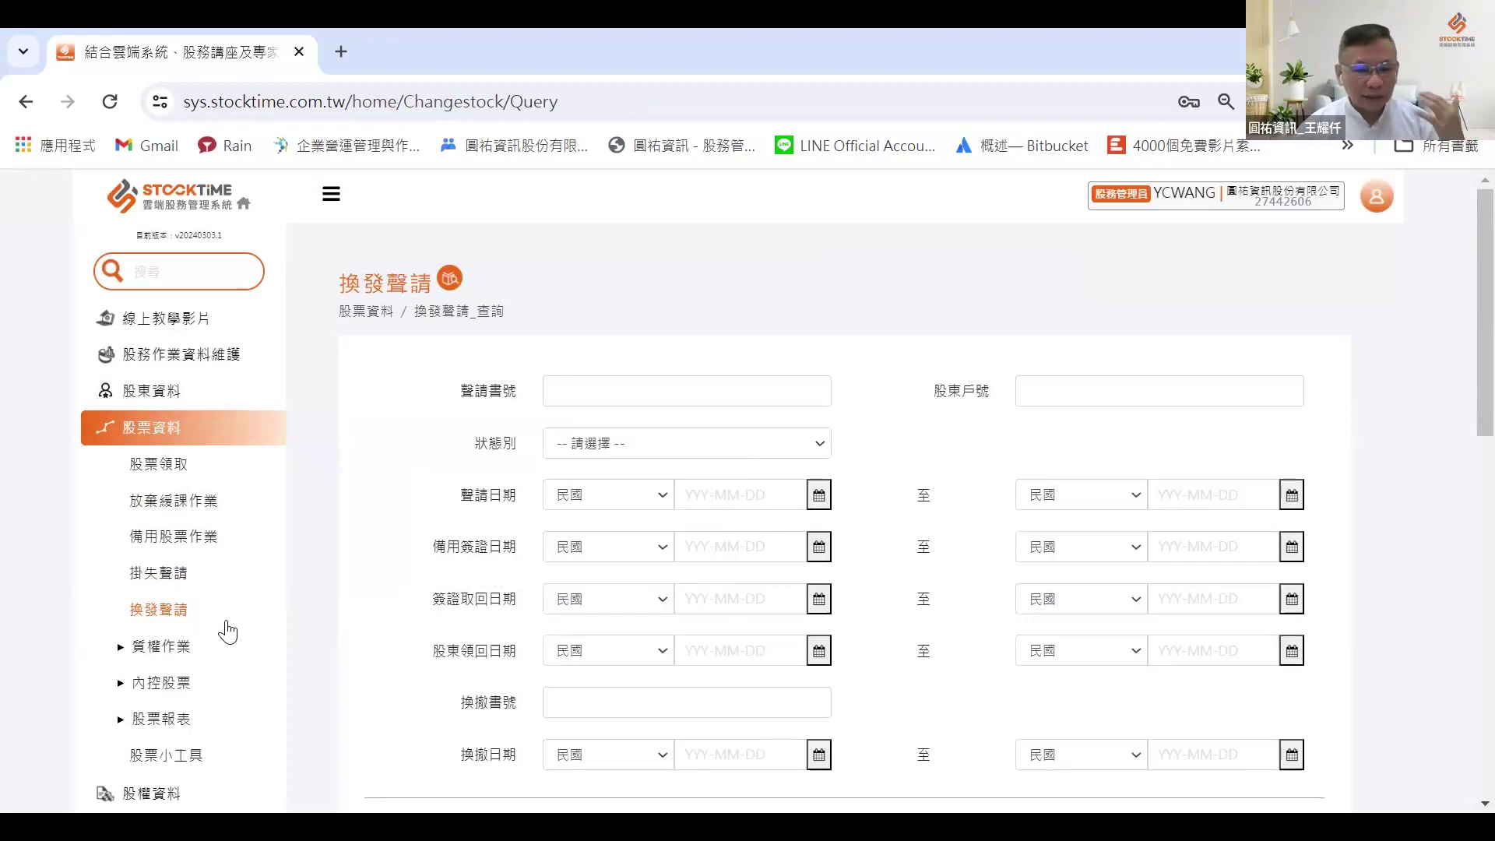
Step: Open a blank 換發聲請 form with 股別 普通股, review it, and cancel
scroll(229, 631, down, 1)
click(1055, 718)
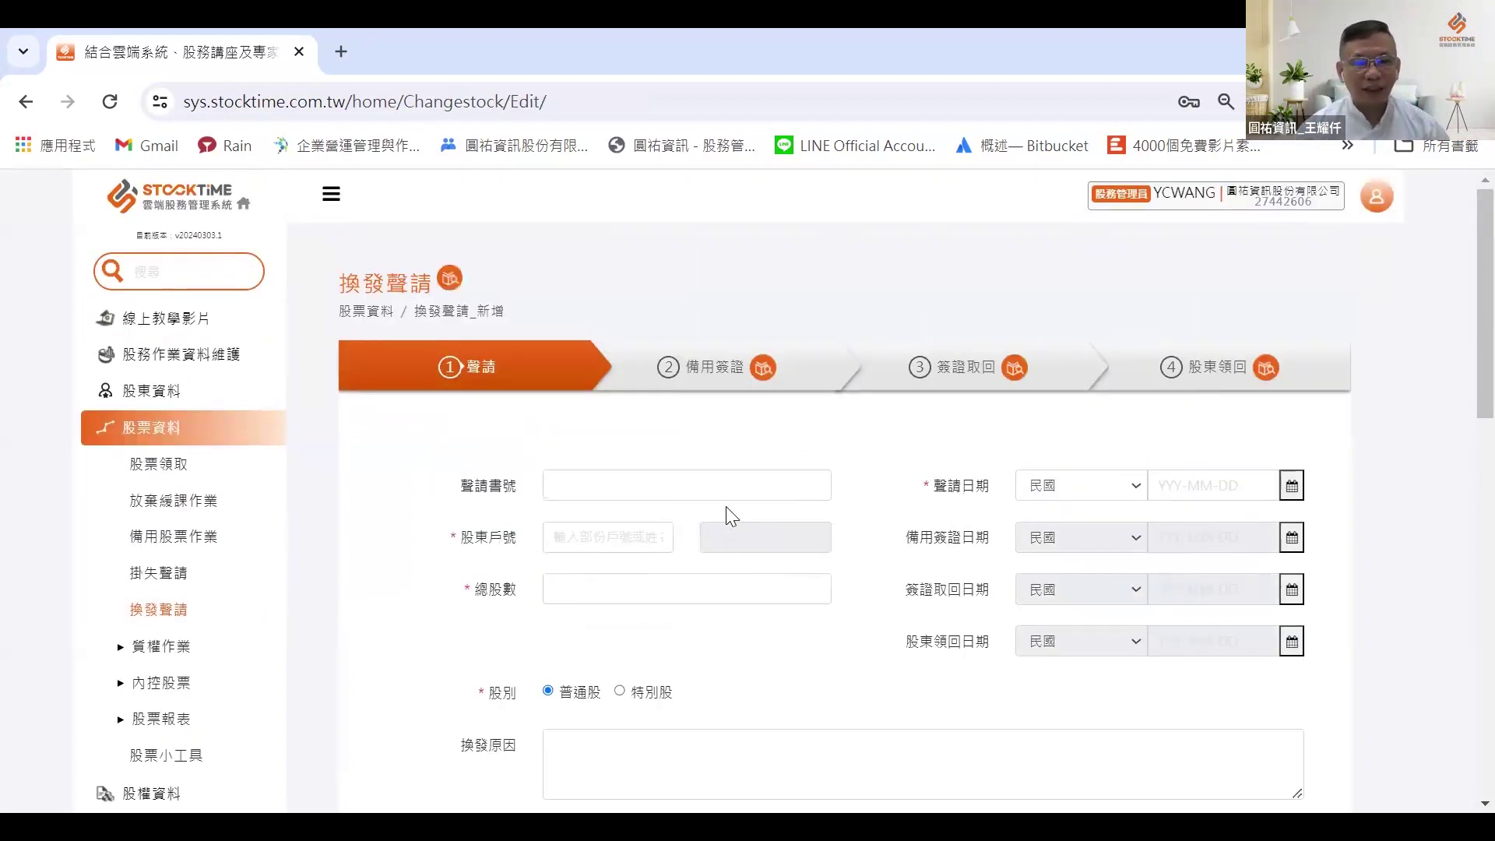
scroll(726, 506, down, 1)
scroll(727, 511, up, 1)
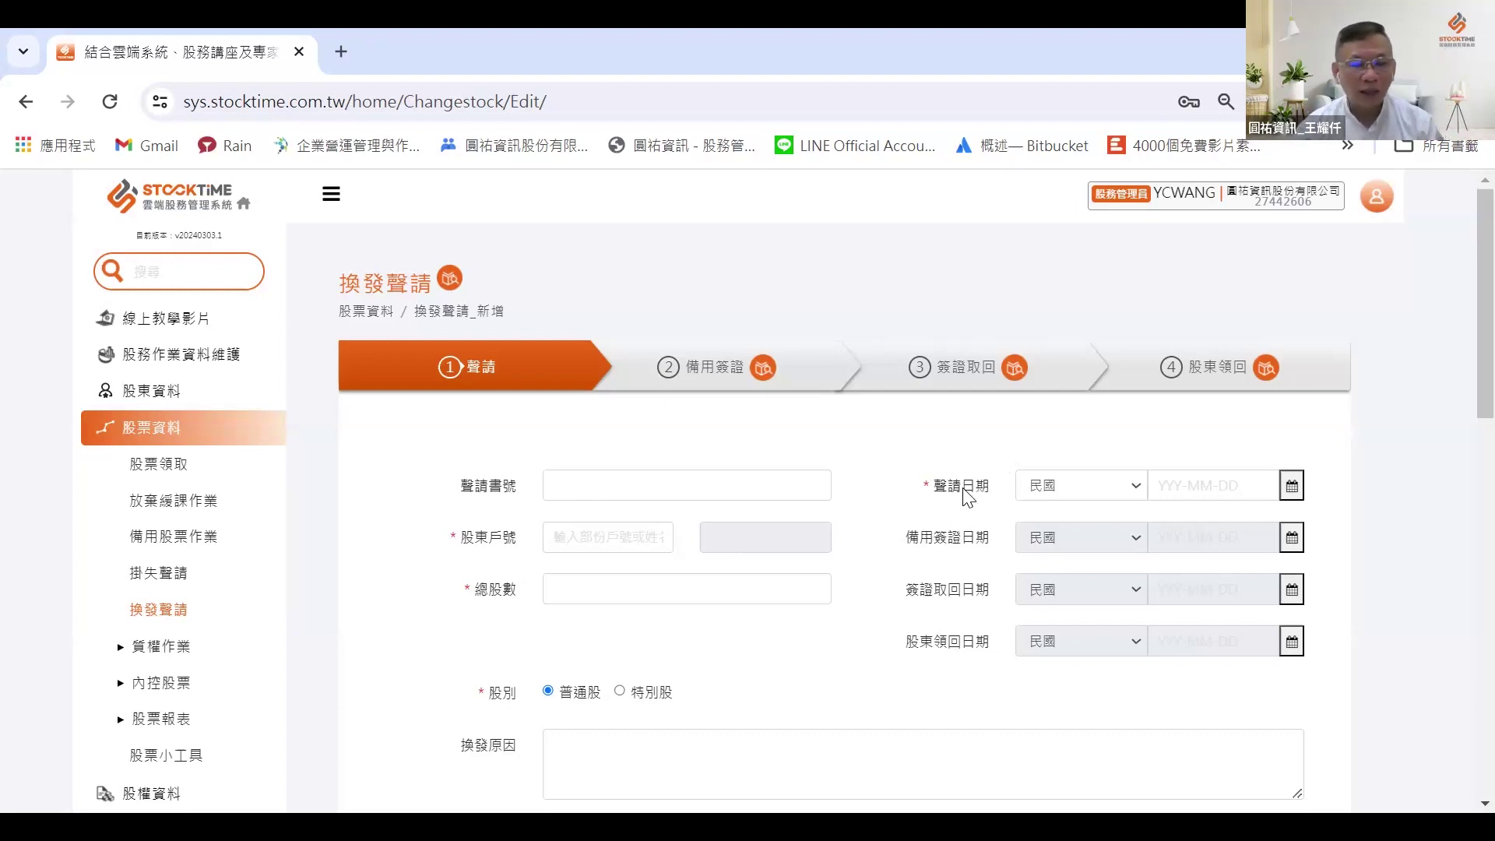
scroll(956, 491, down, 1)
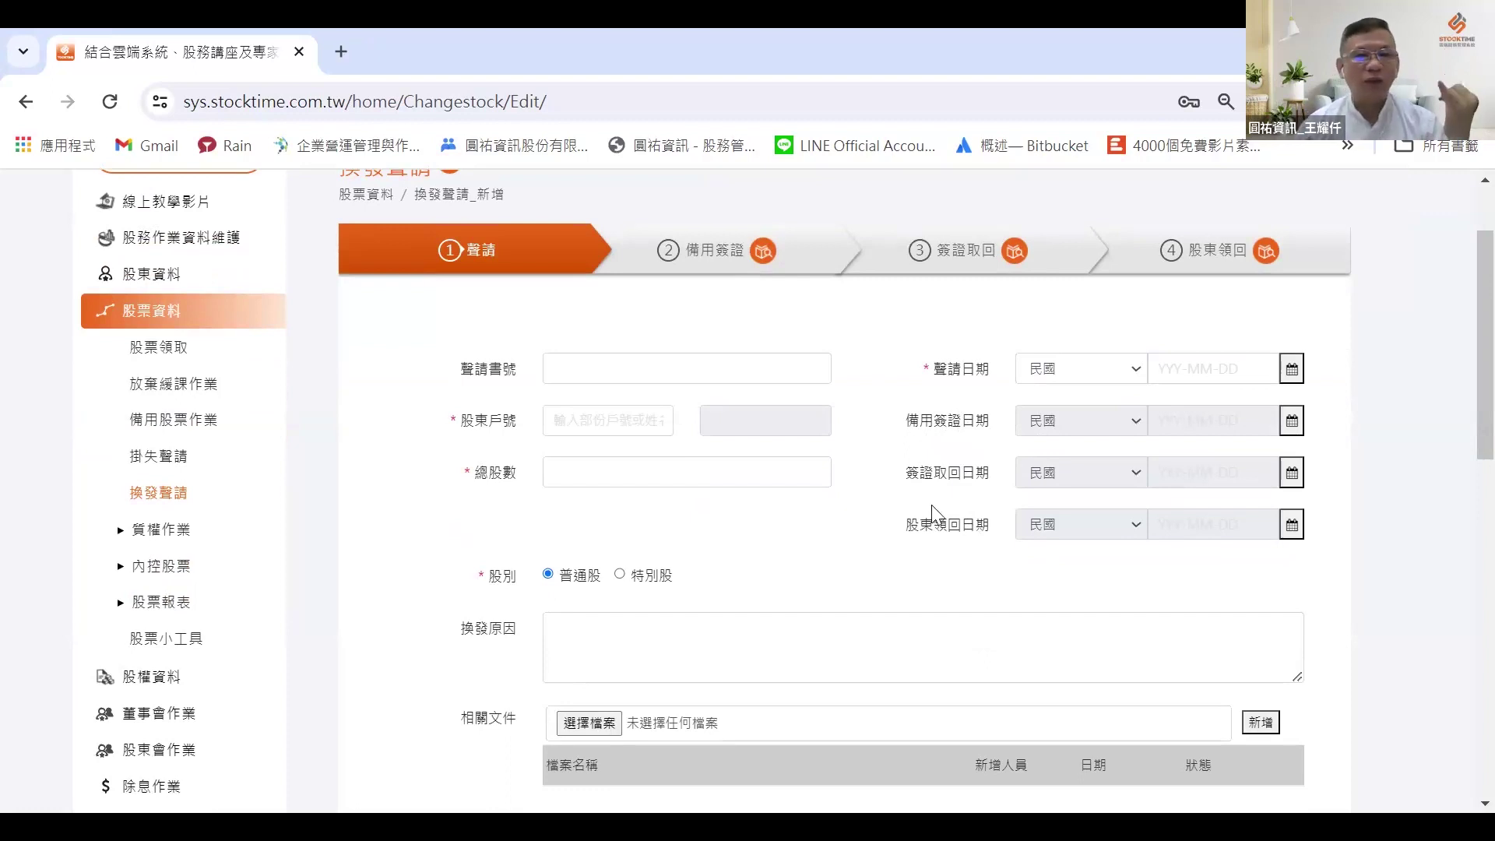
scroll(941, 517, down, 5)
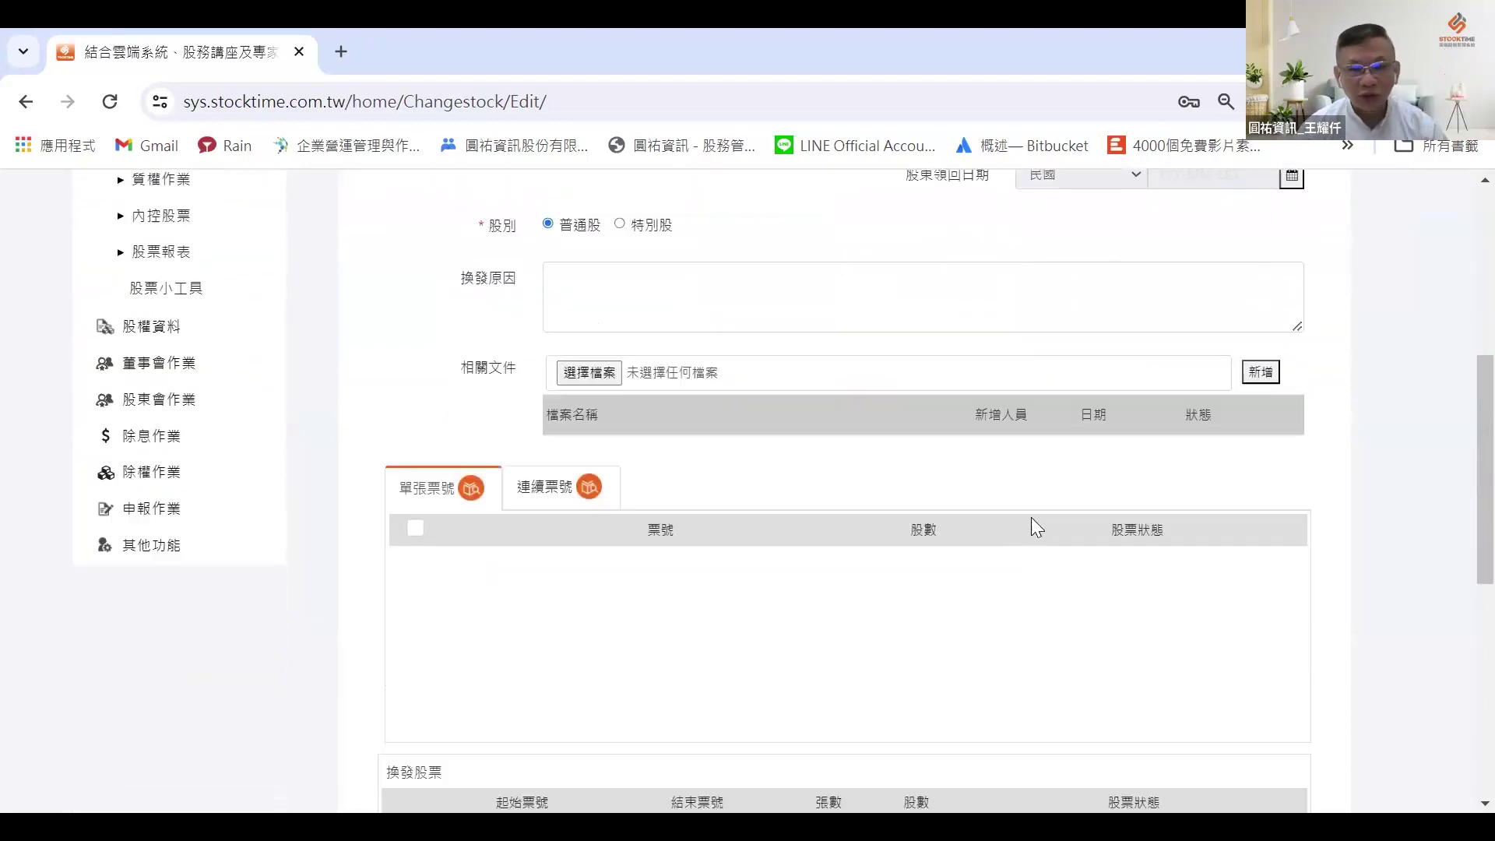
scroll(1075, 567, down, 3)
scroll(1172, 374, up, 2)
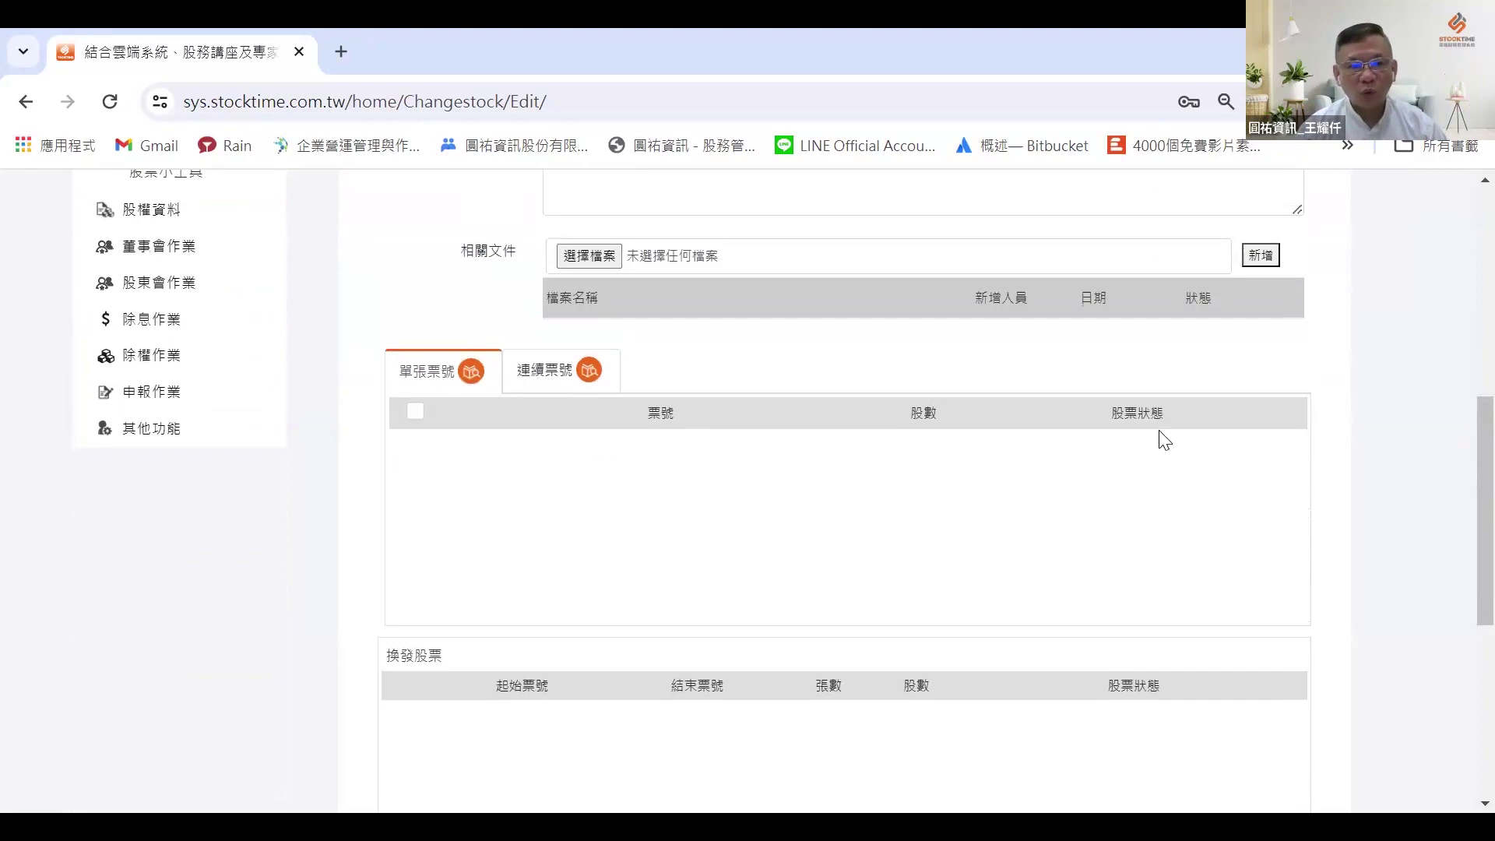
scroll(1137, 577, down, 6)
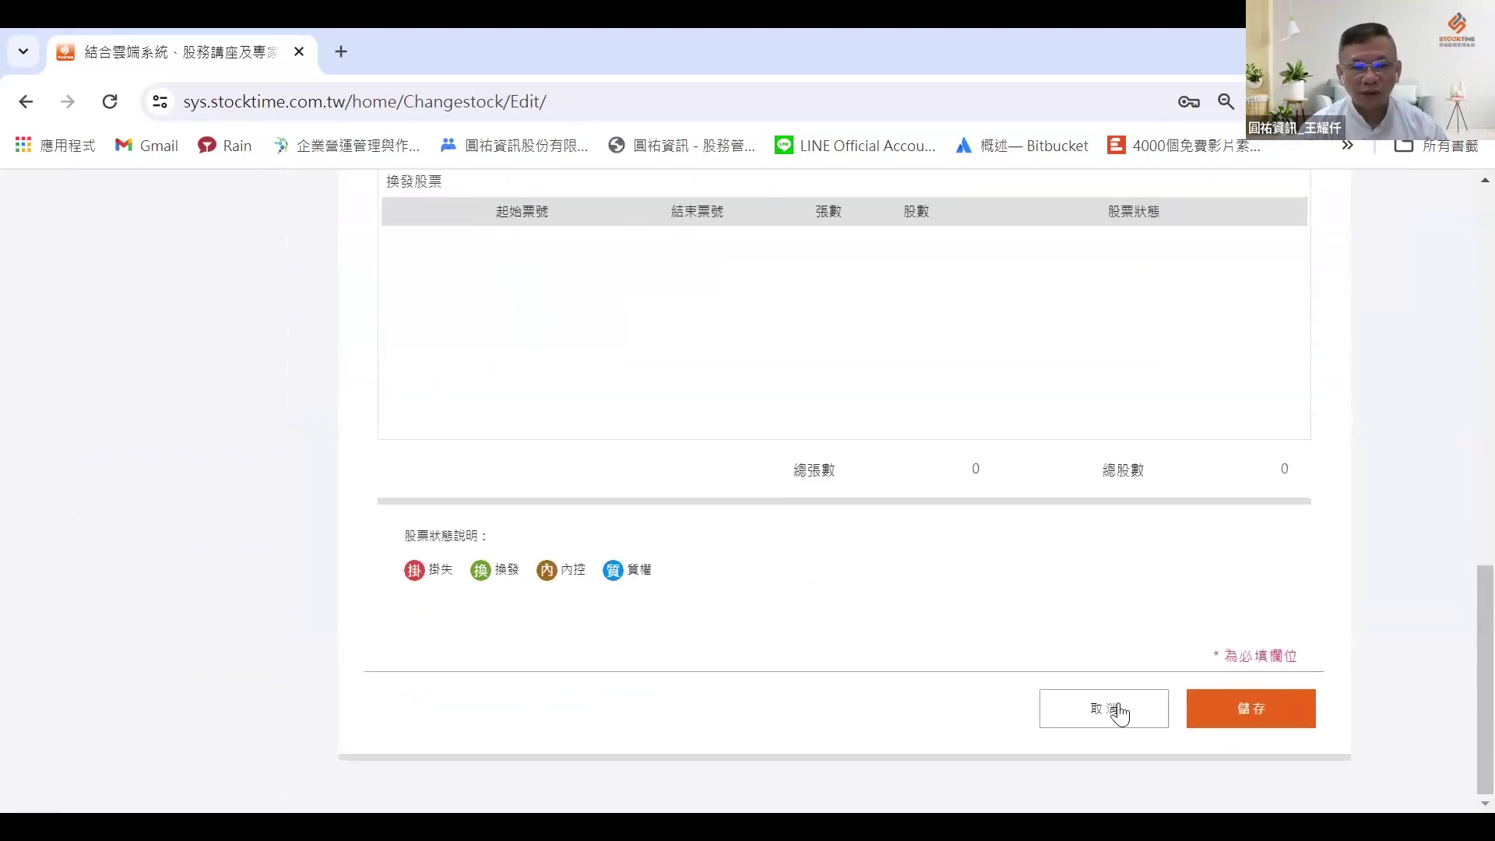
click(1073, 711)
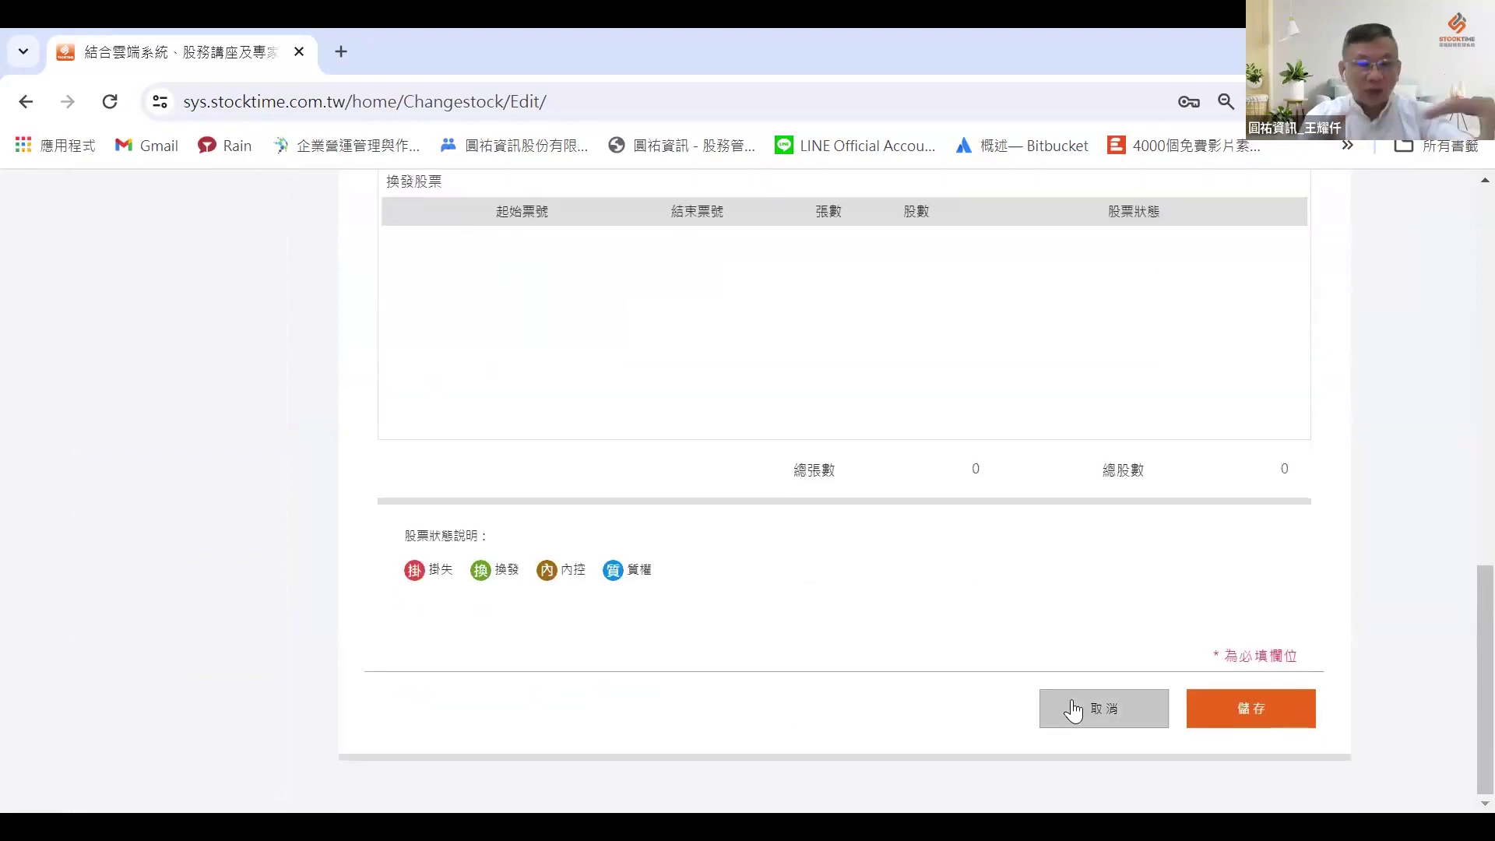
Step: Expand 質權作業 in the sidebar to show the pledge pages
scroll(684, 491, up, 10)
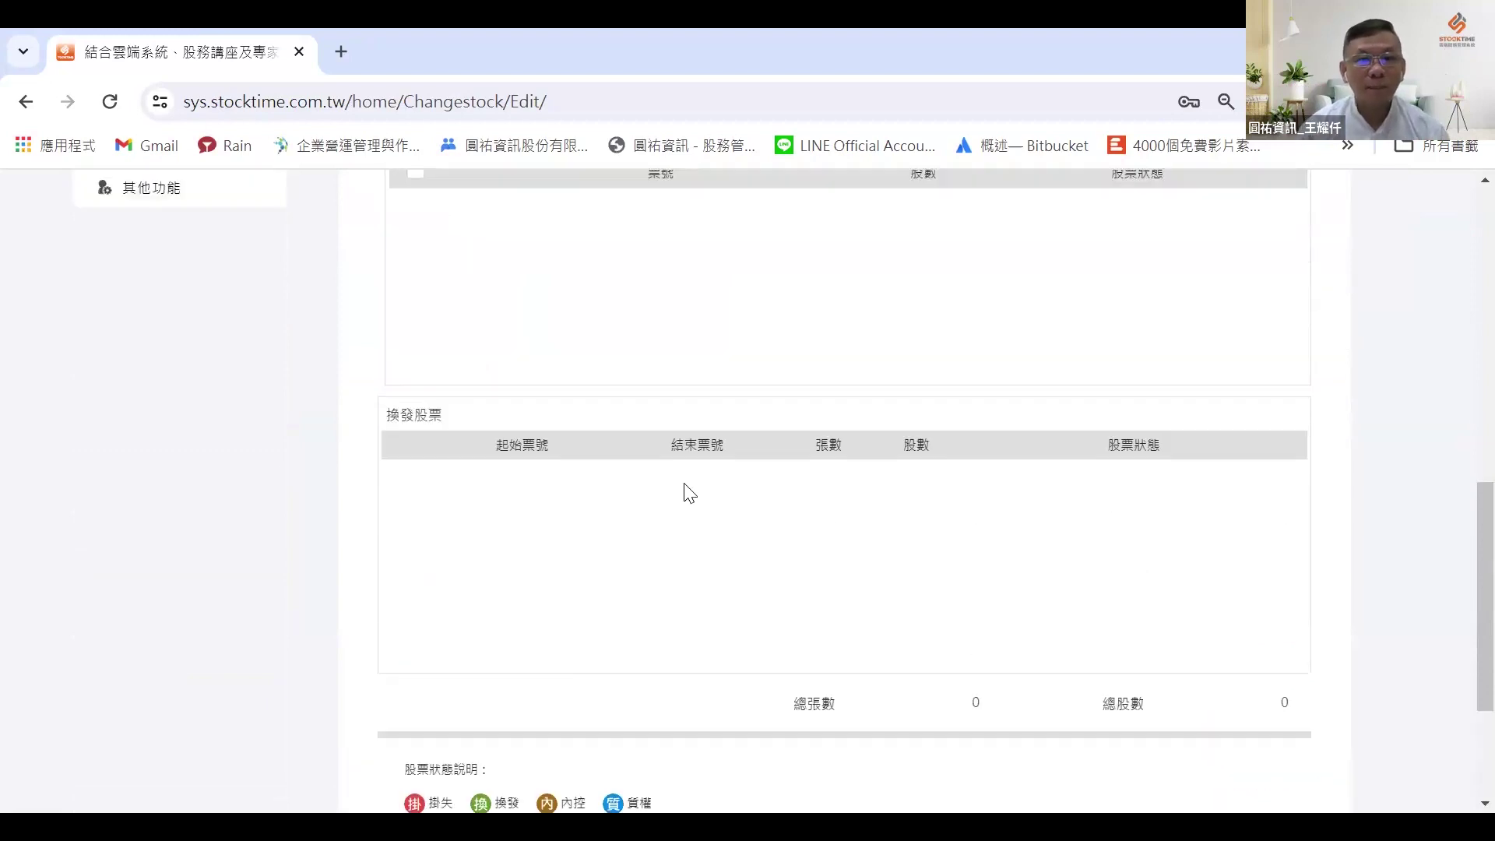
scroll(690, 496, up, 3)
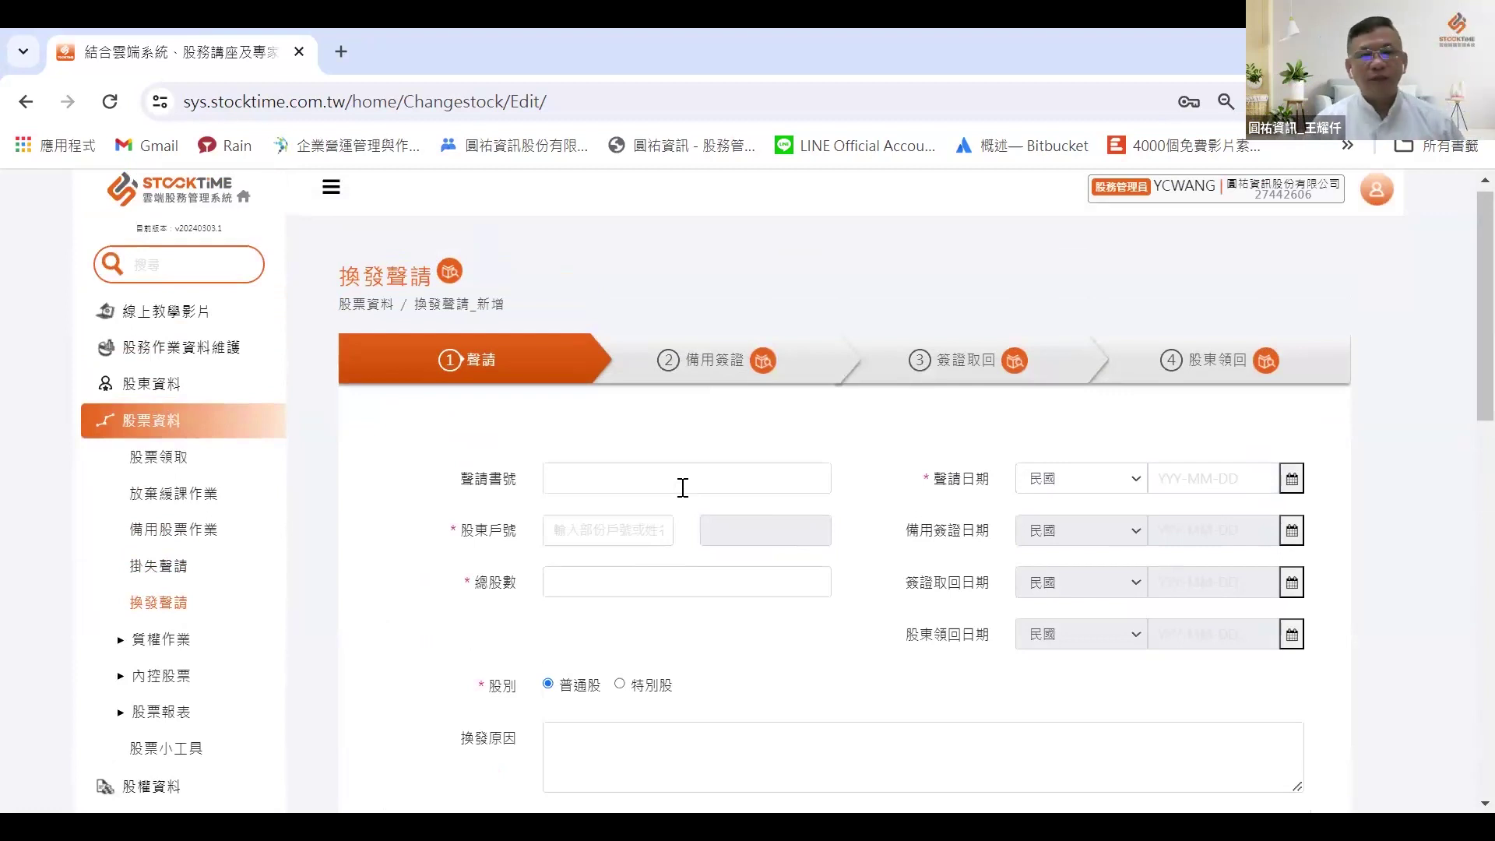
click(156, 640)
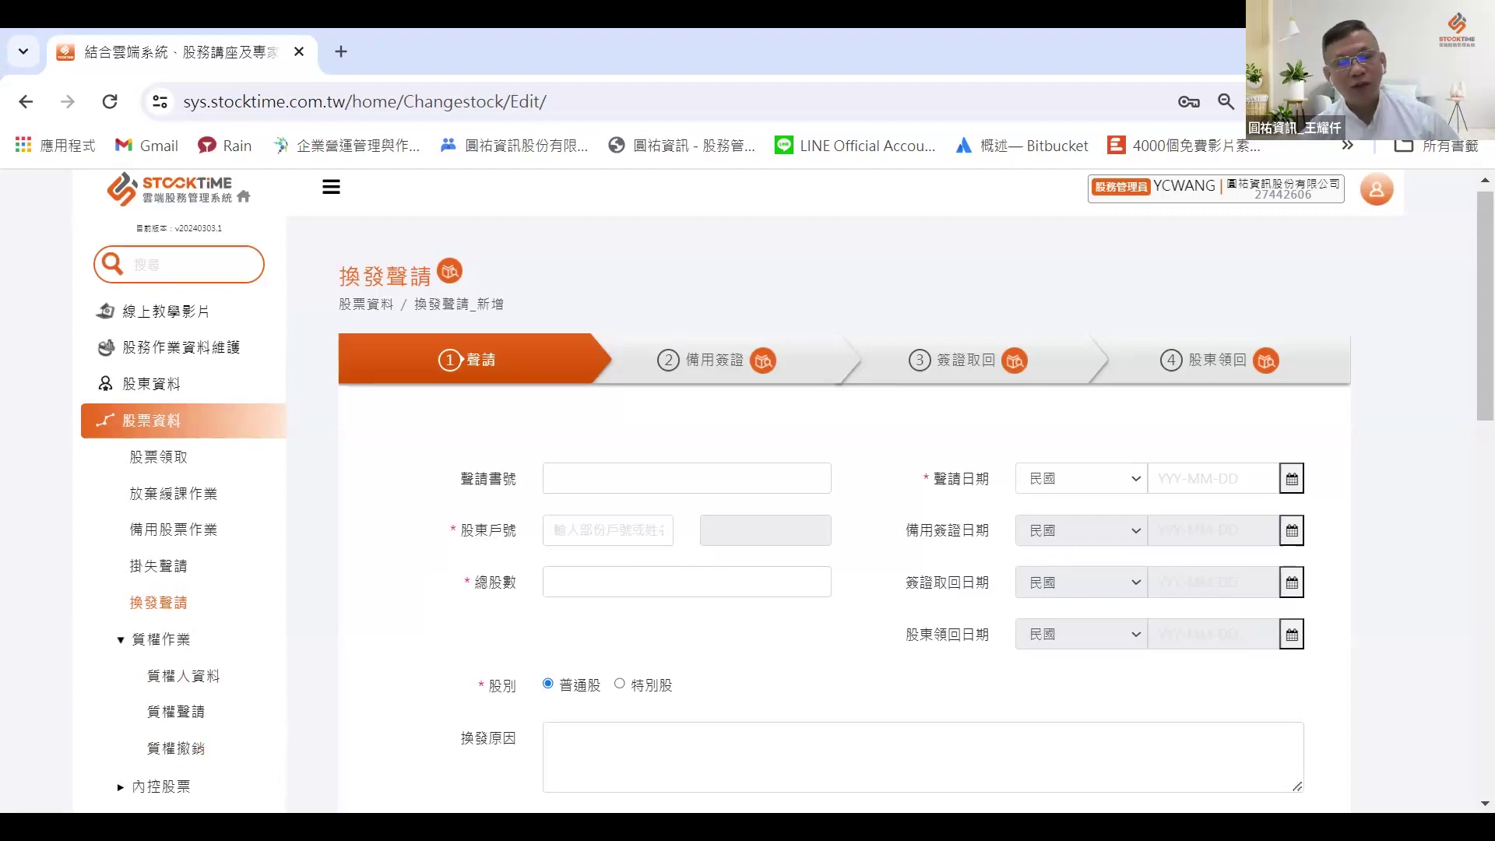
Step: Go to the 質權人資料 pledgee query page under 質權作業
click(151, 679)
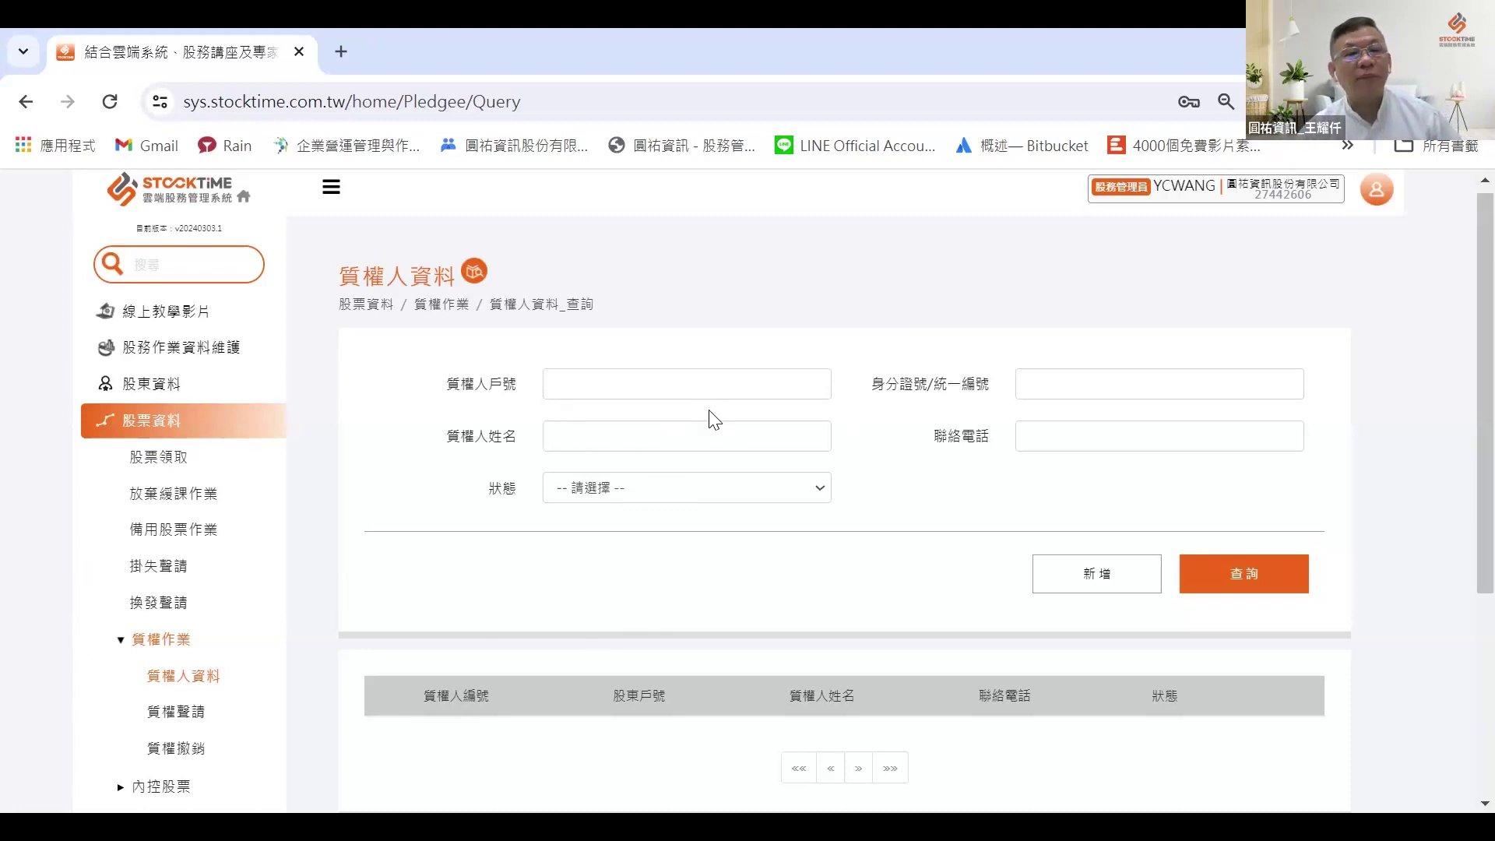
click(680, 395)
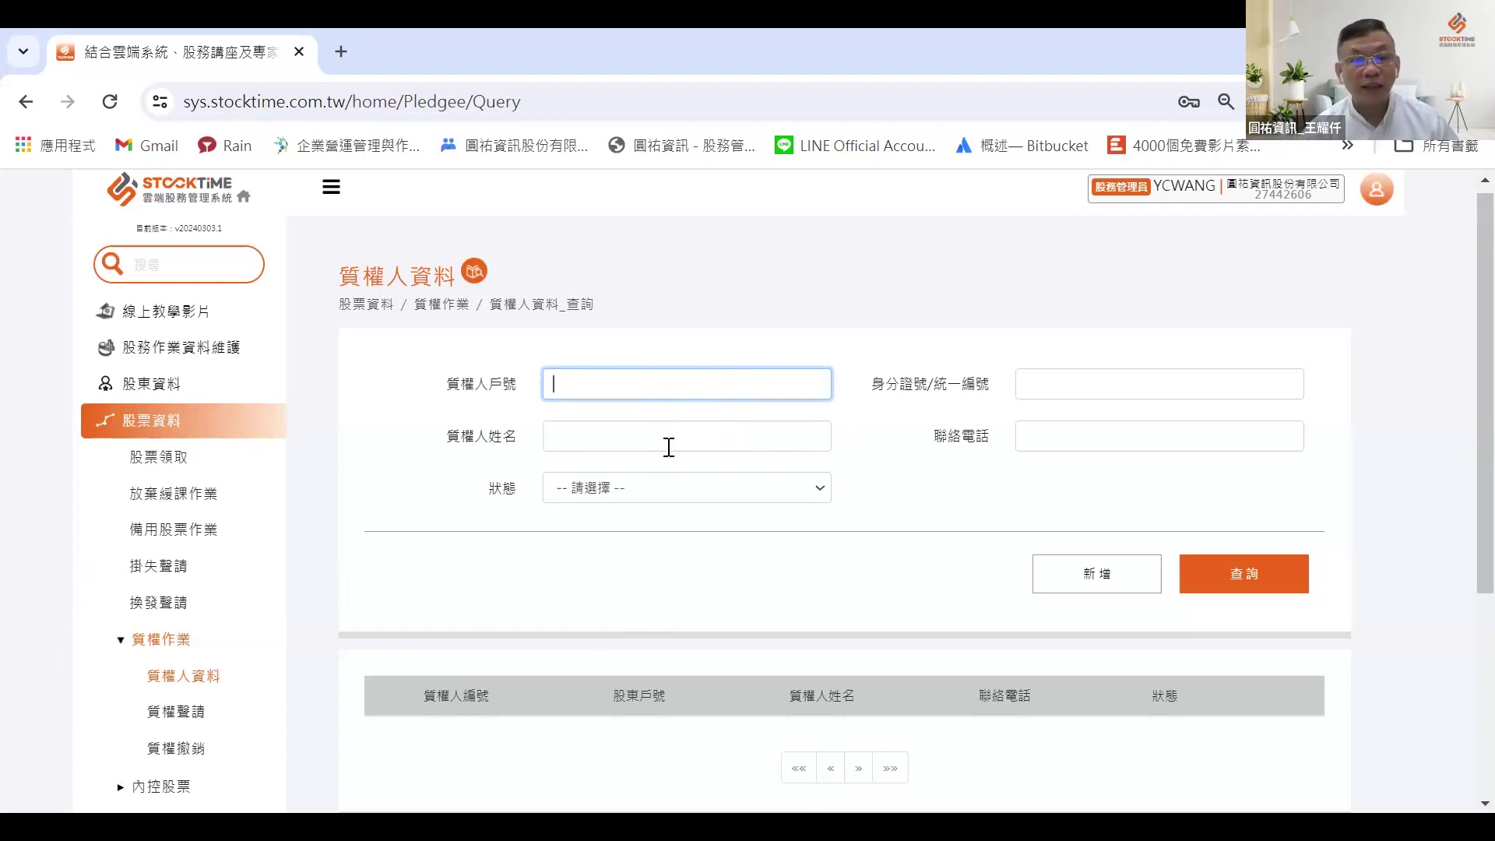
scroll(692, 395, down, 2)
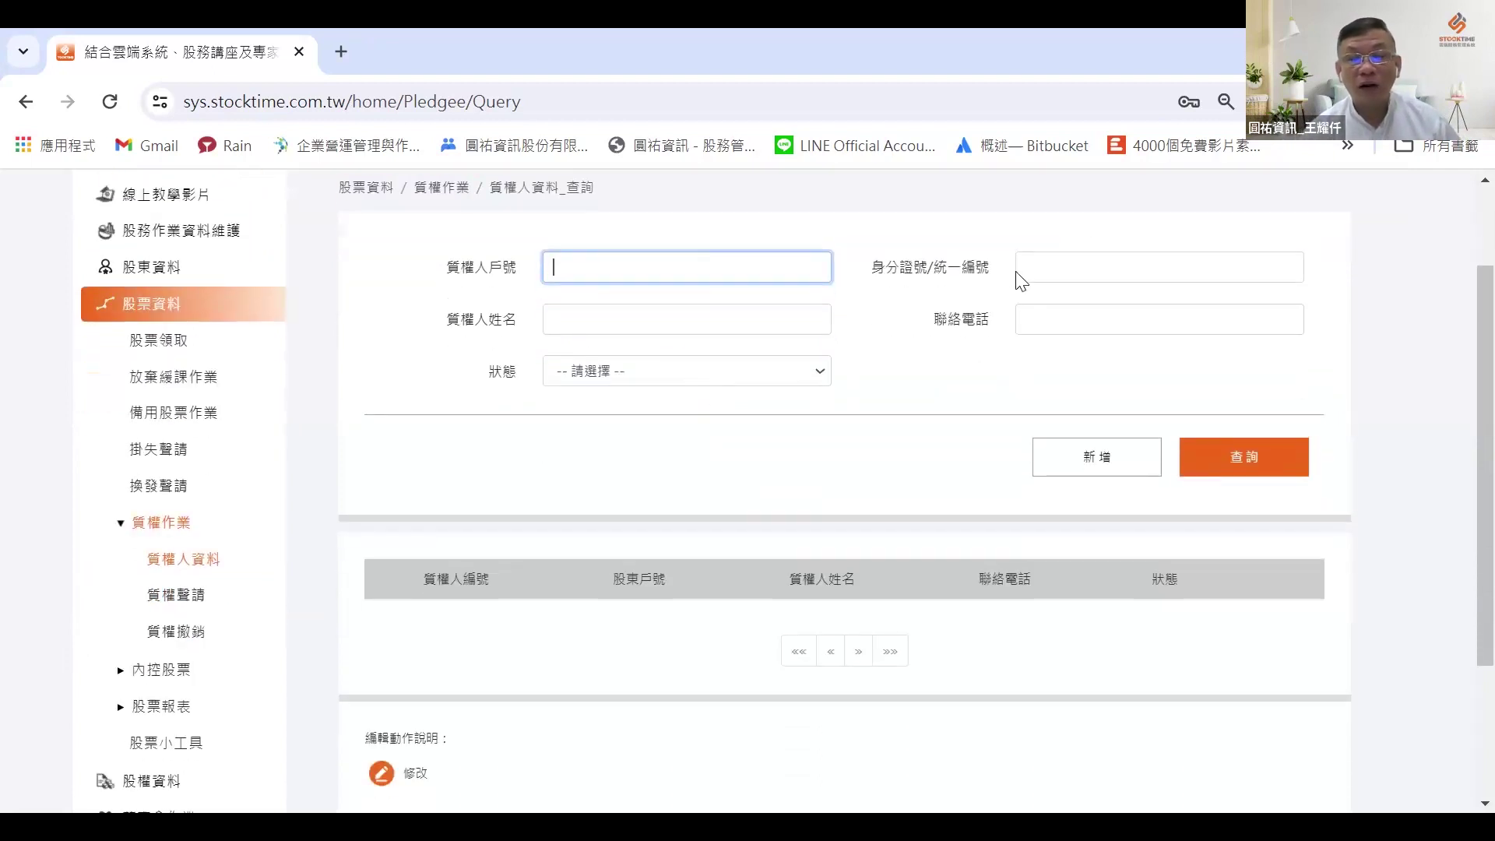
click(1061, 273)
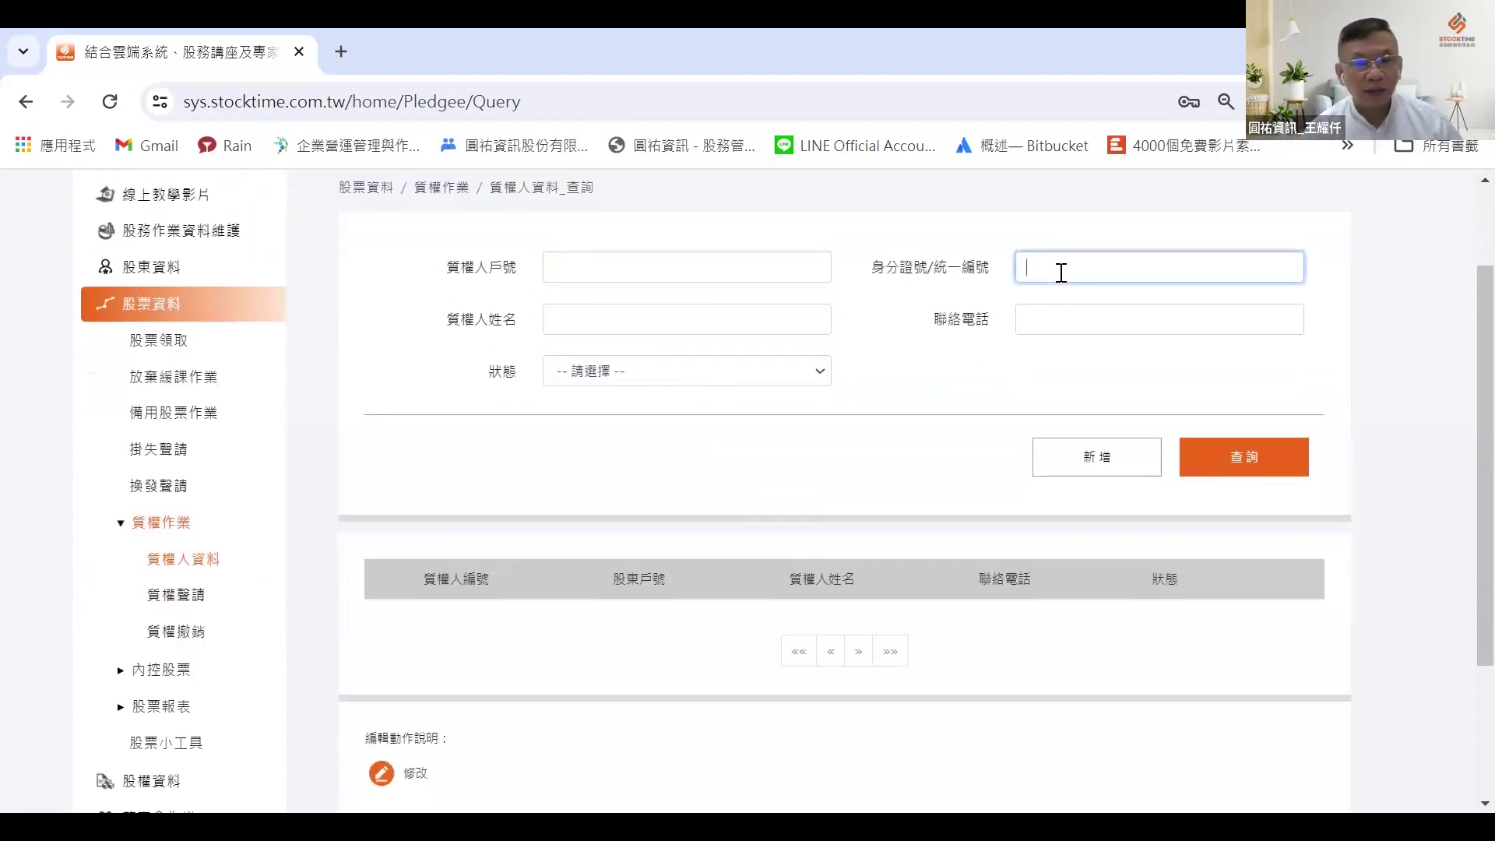
click(716, 319)
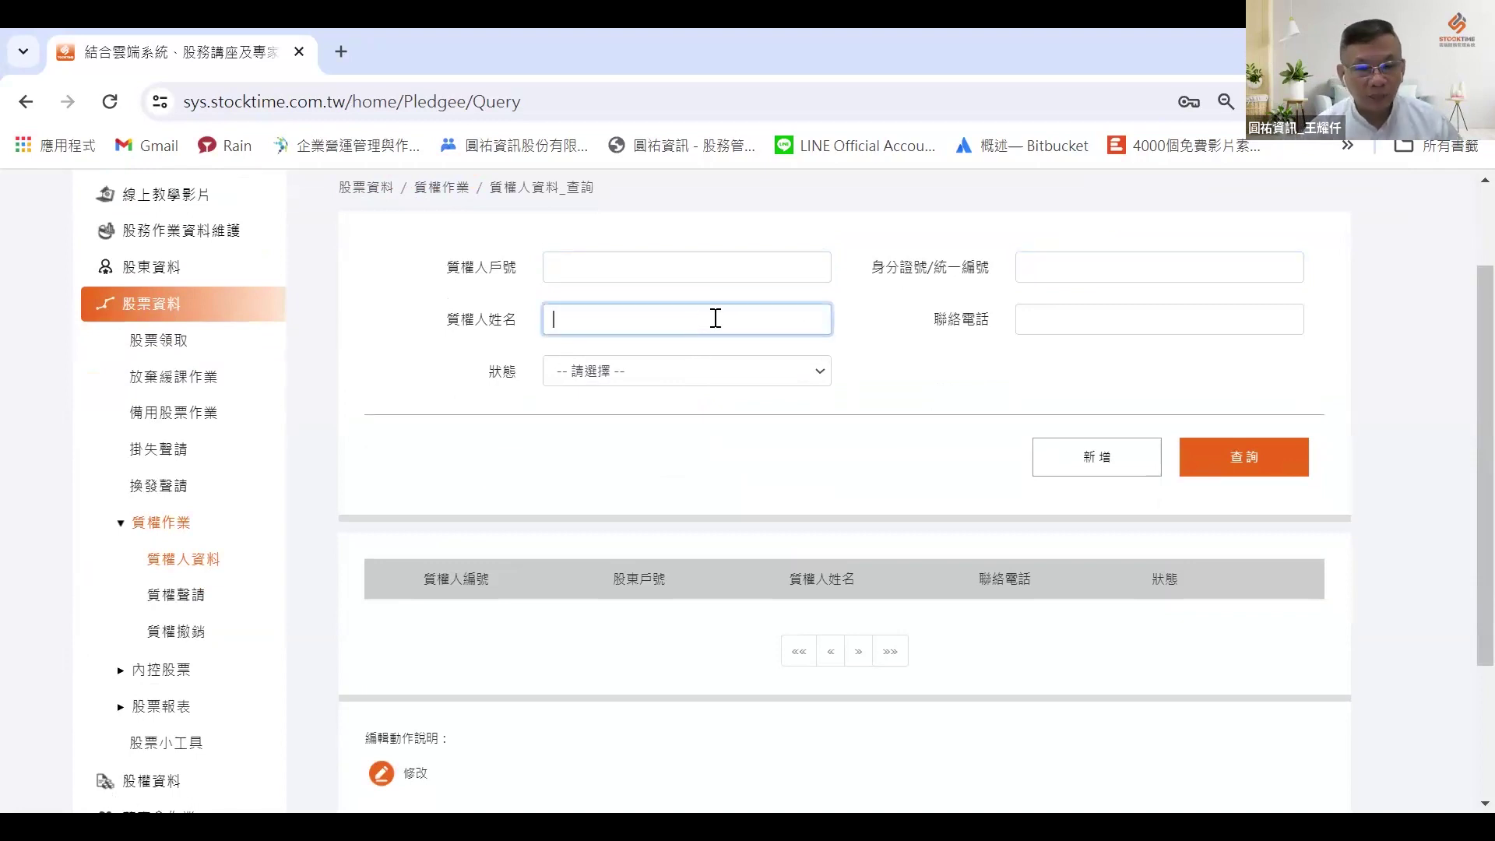
click(1122, 325)
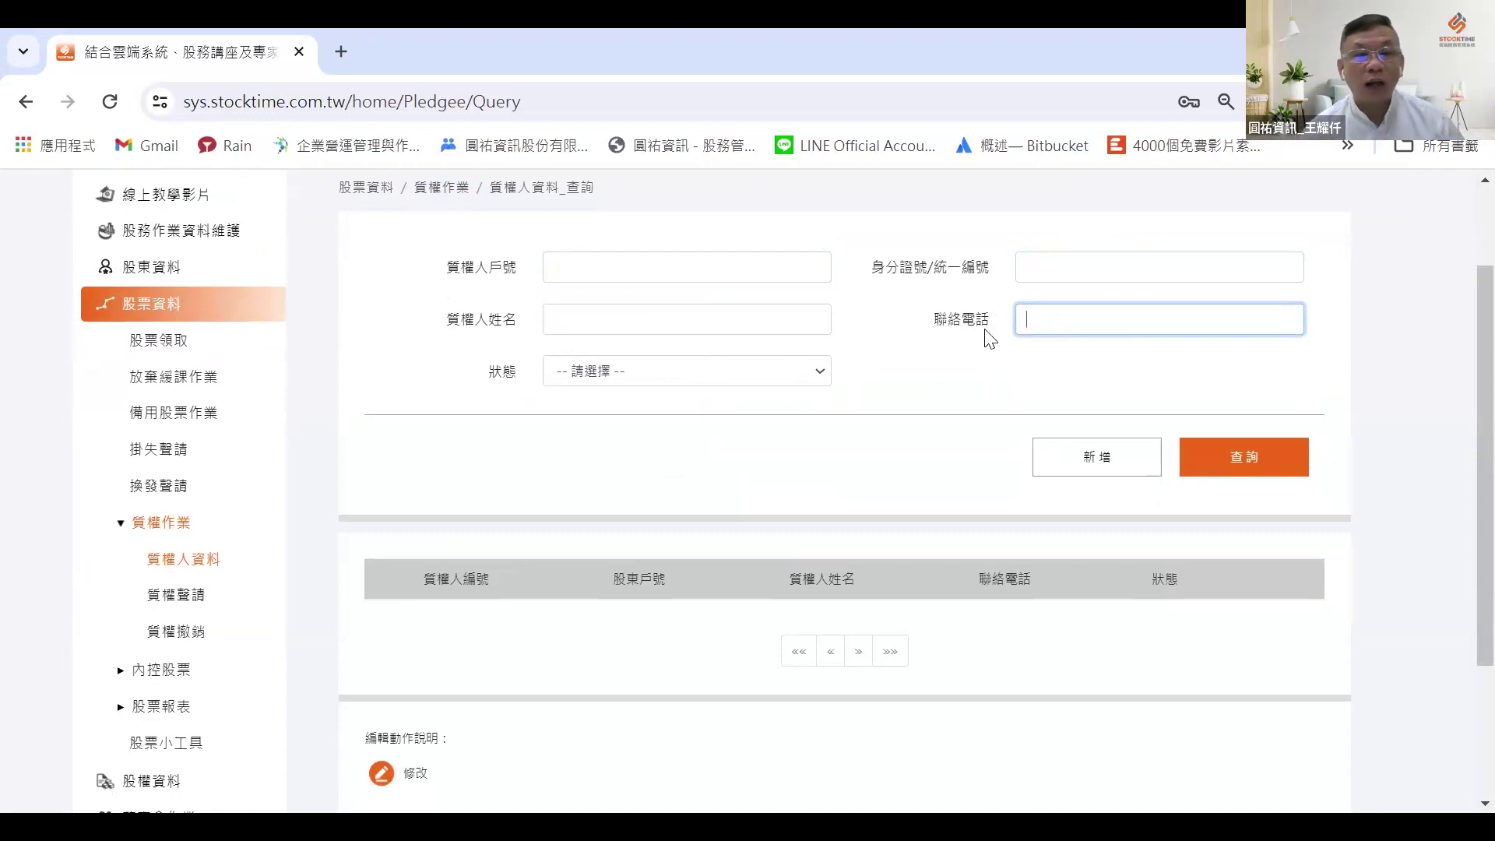
scroll(978, 338, down, 3)
scroll(947, 350, up, 5)
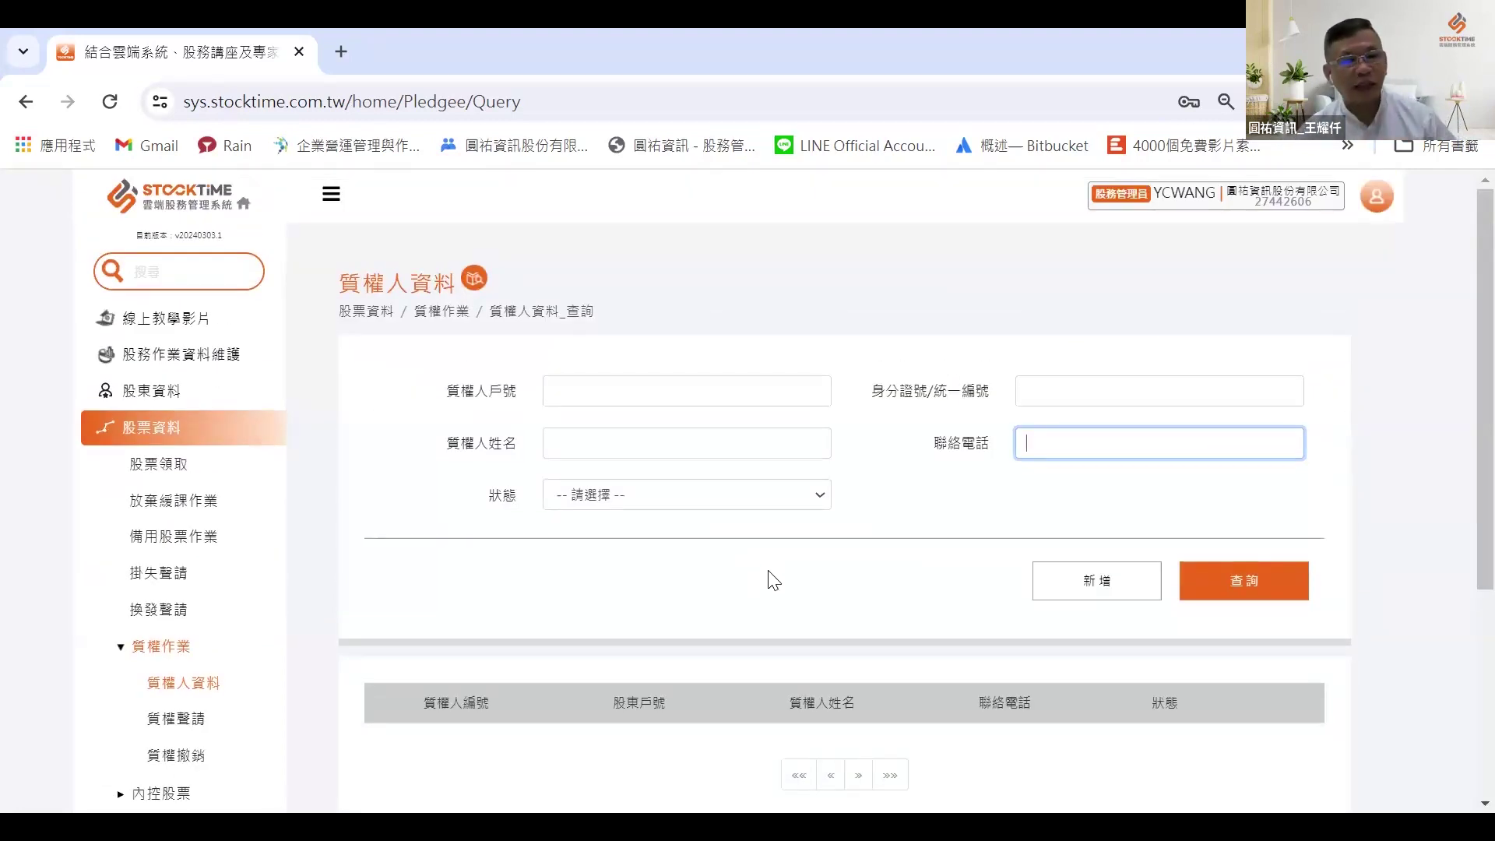
scroll(770, 583, down, 2)
Step: Go to the 質權聲請 page and start a new pledge application dated 113-04-24
click(176, 602)
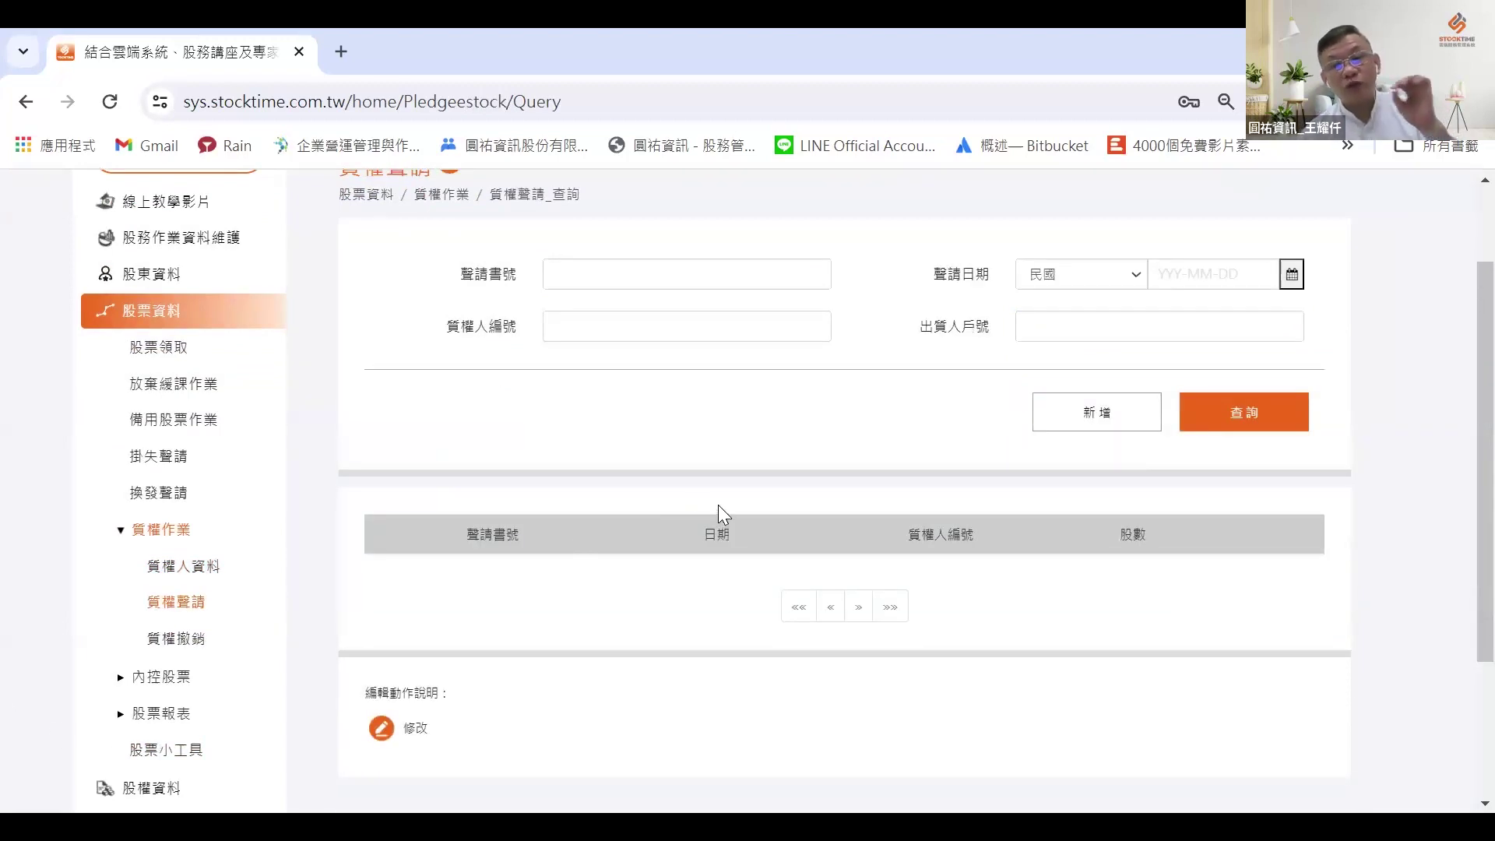
scroll(719, 506, up, 2)
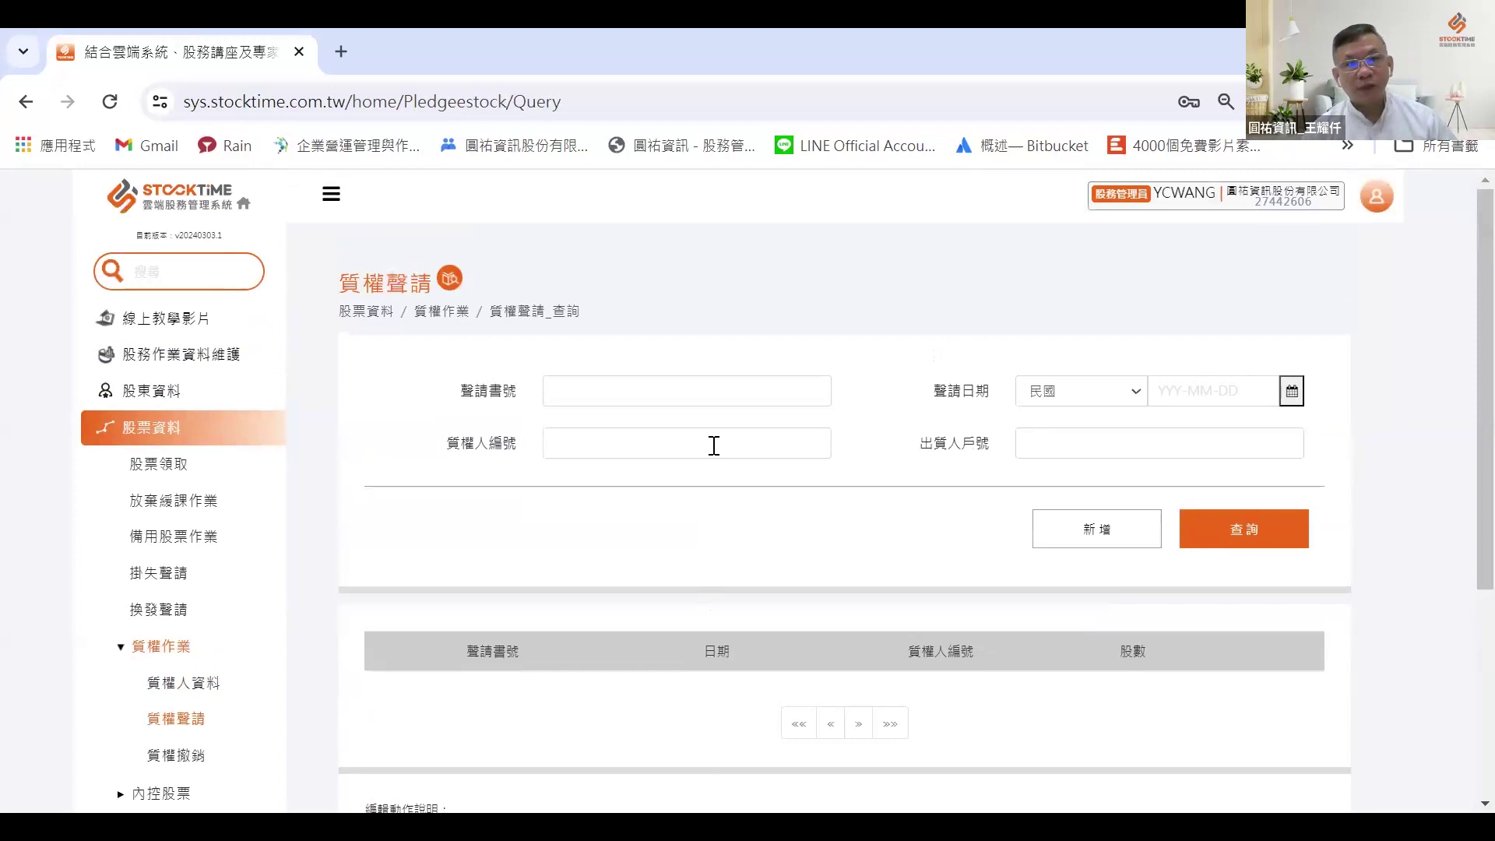
click(740, 390)
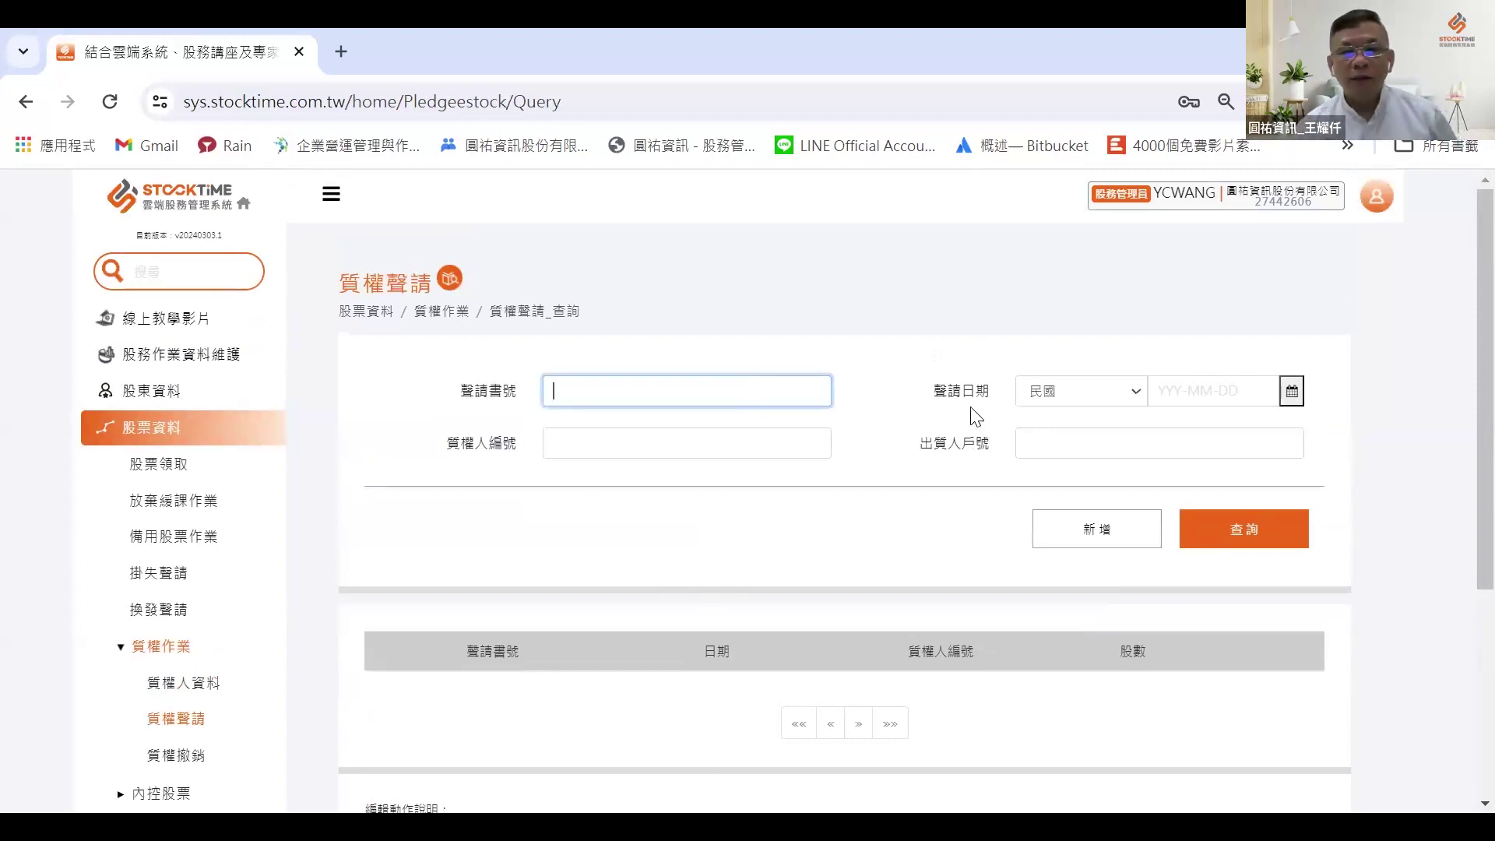
click(1112, 535)
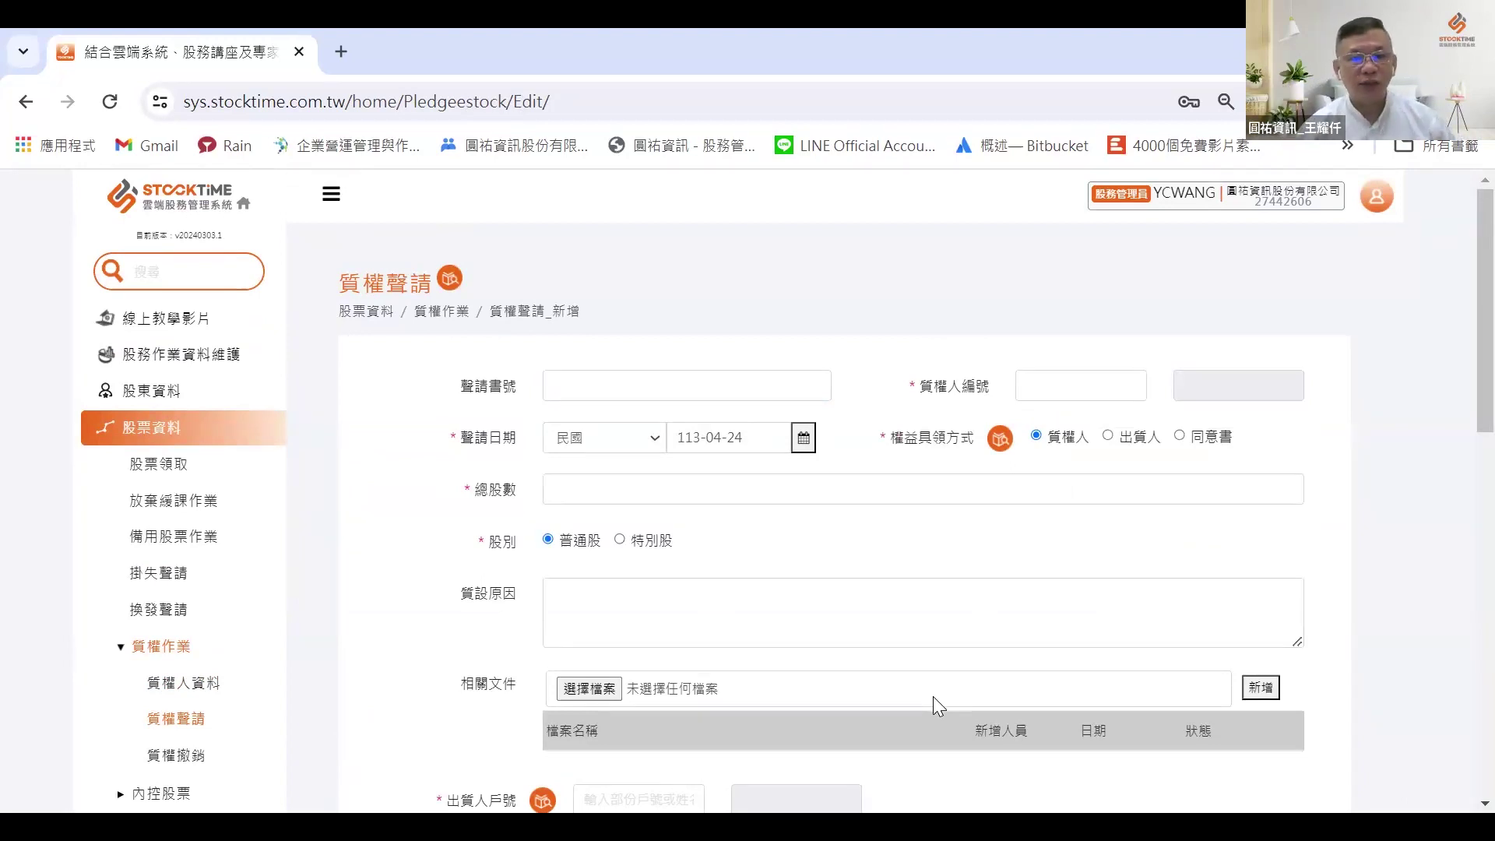
click(724, 364)
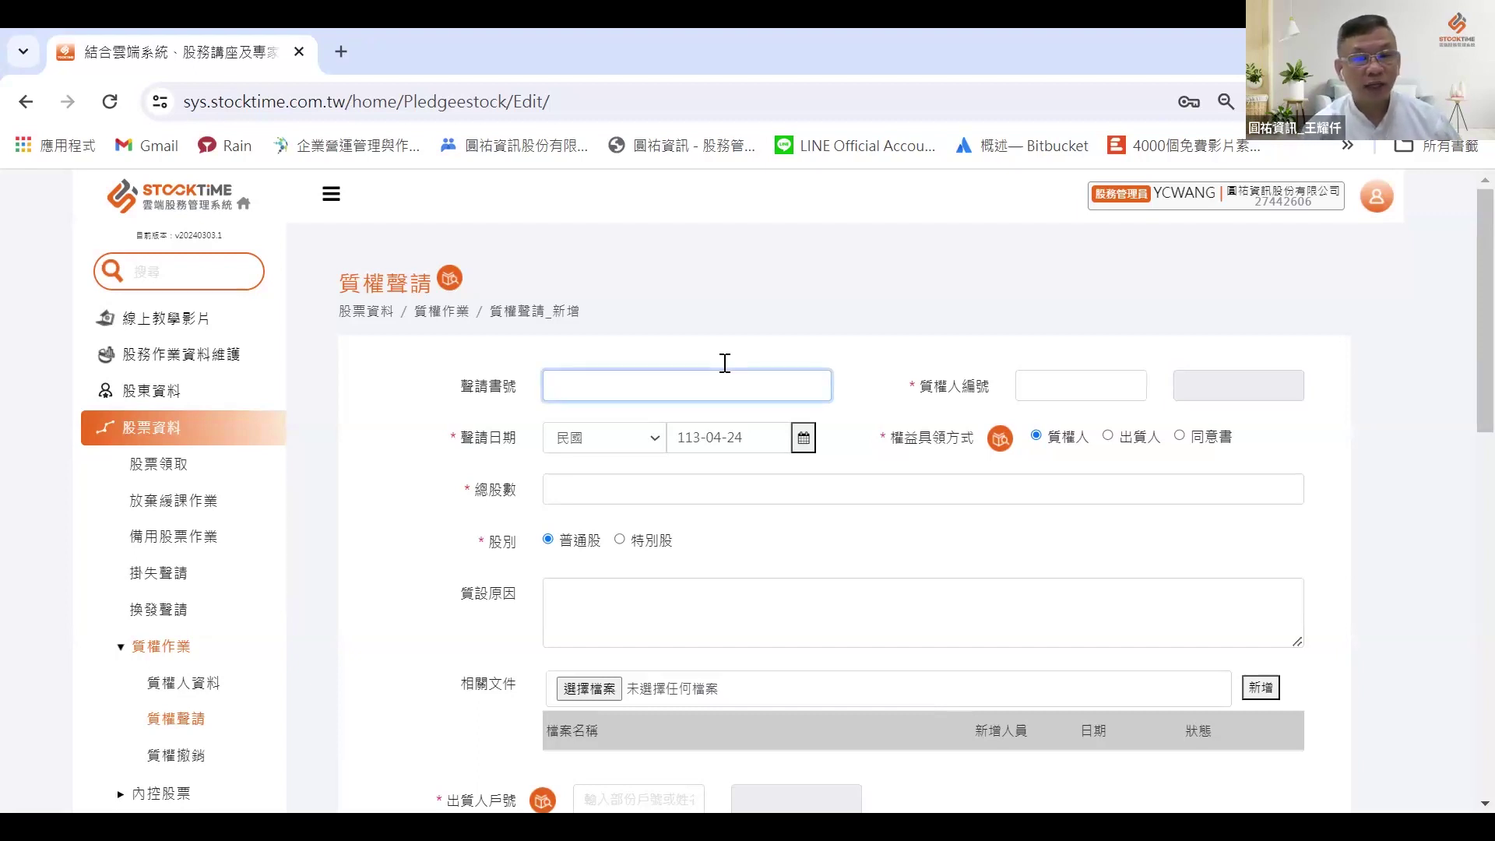
click(1000, 439)
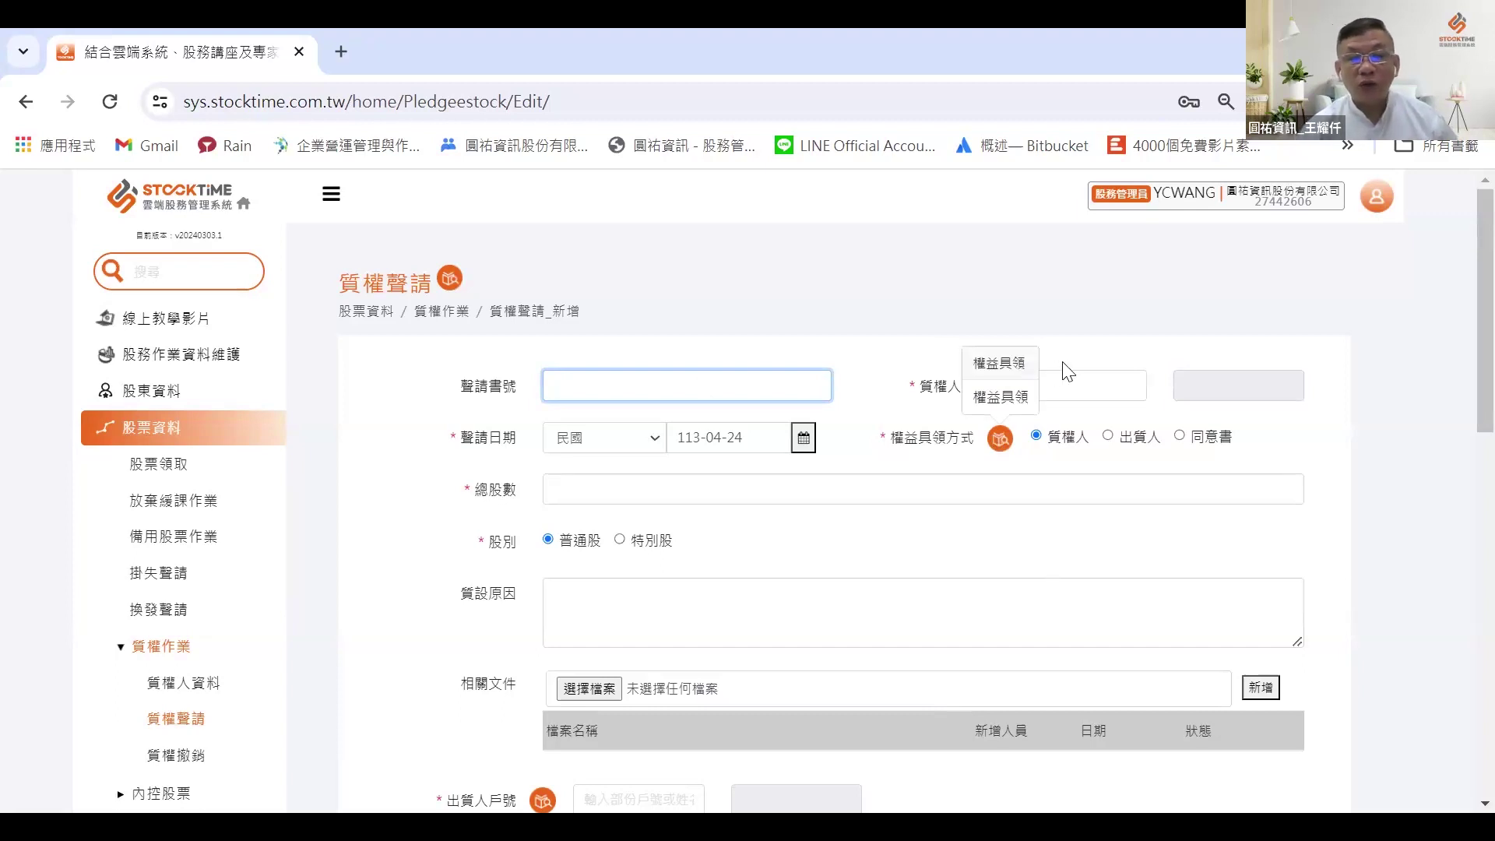
click(1036, 414)
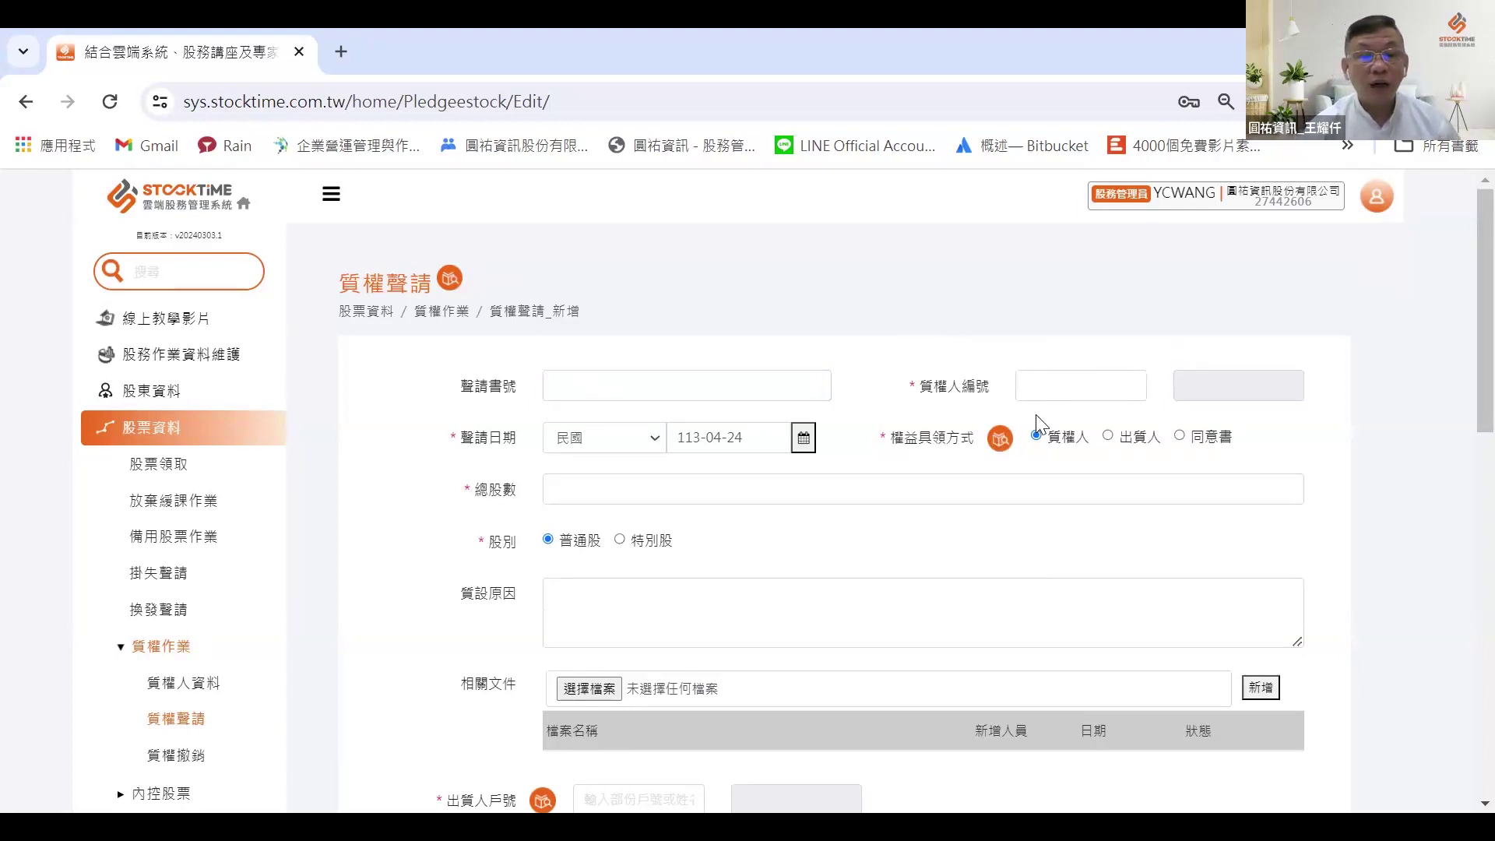
scroll(1057, 434, down, 5)
scroll(1158, 409, down, 5)
scroll(1158, 409, up, 5)
scroll(1156, 388, up, 5)
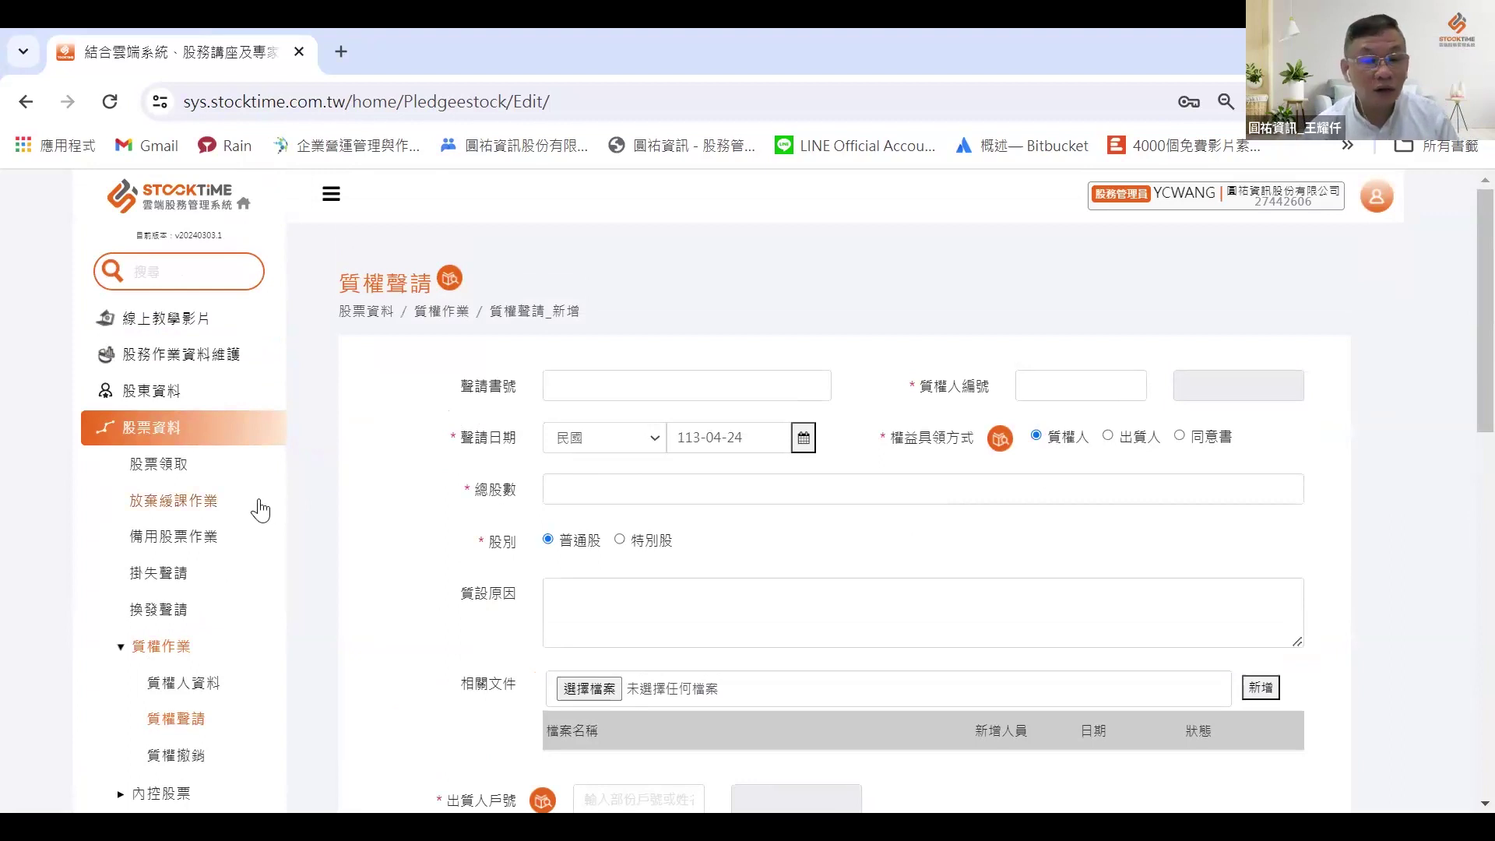
click(190, 686)
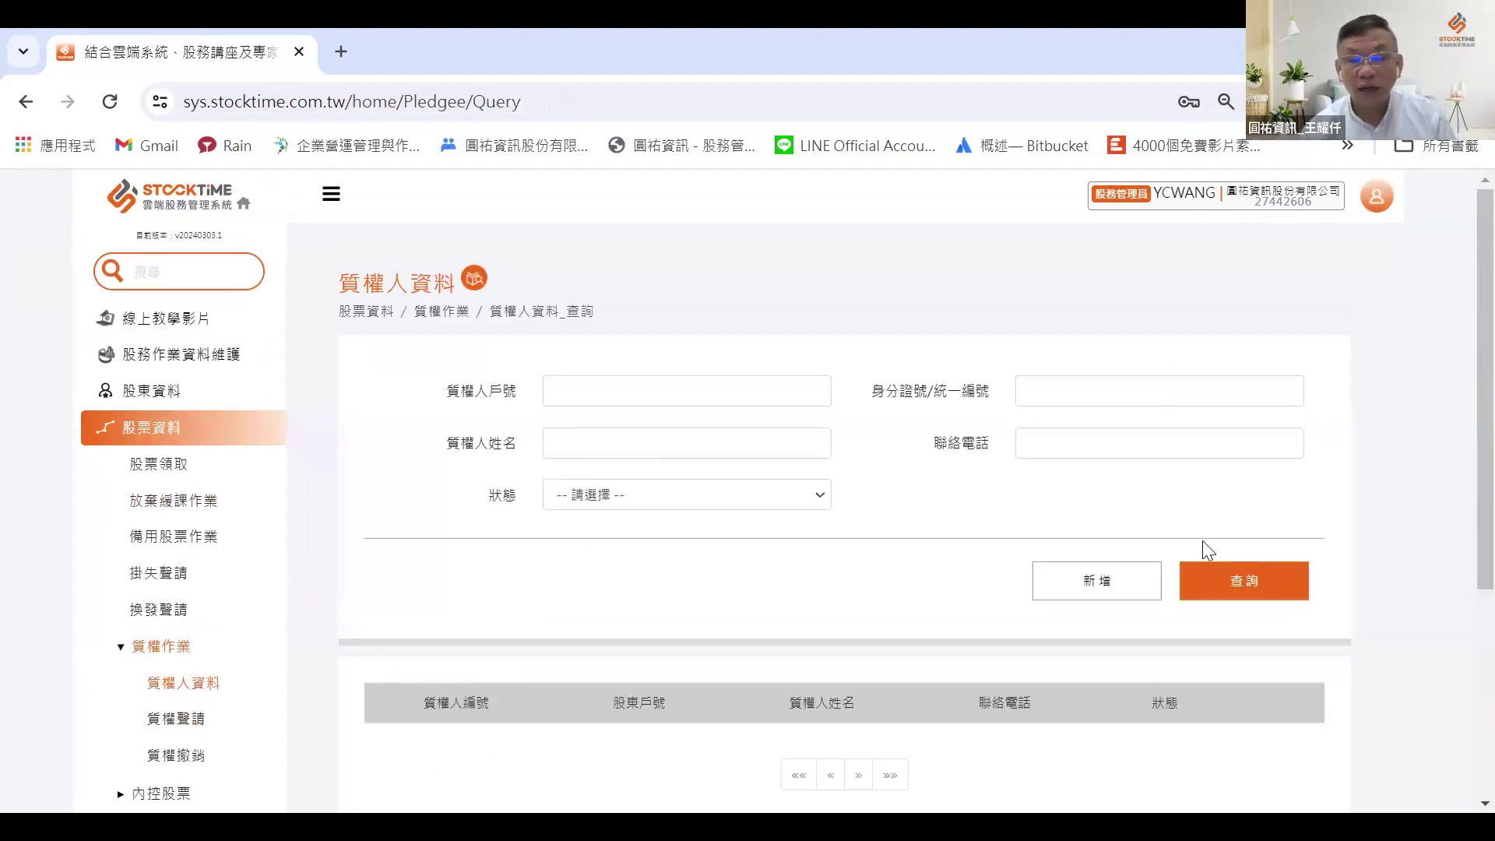
Step: Add a new pledgee numbered LN002, linked to a shareholder account found by typing 80
click(1127, 591)
click(643, 452)
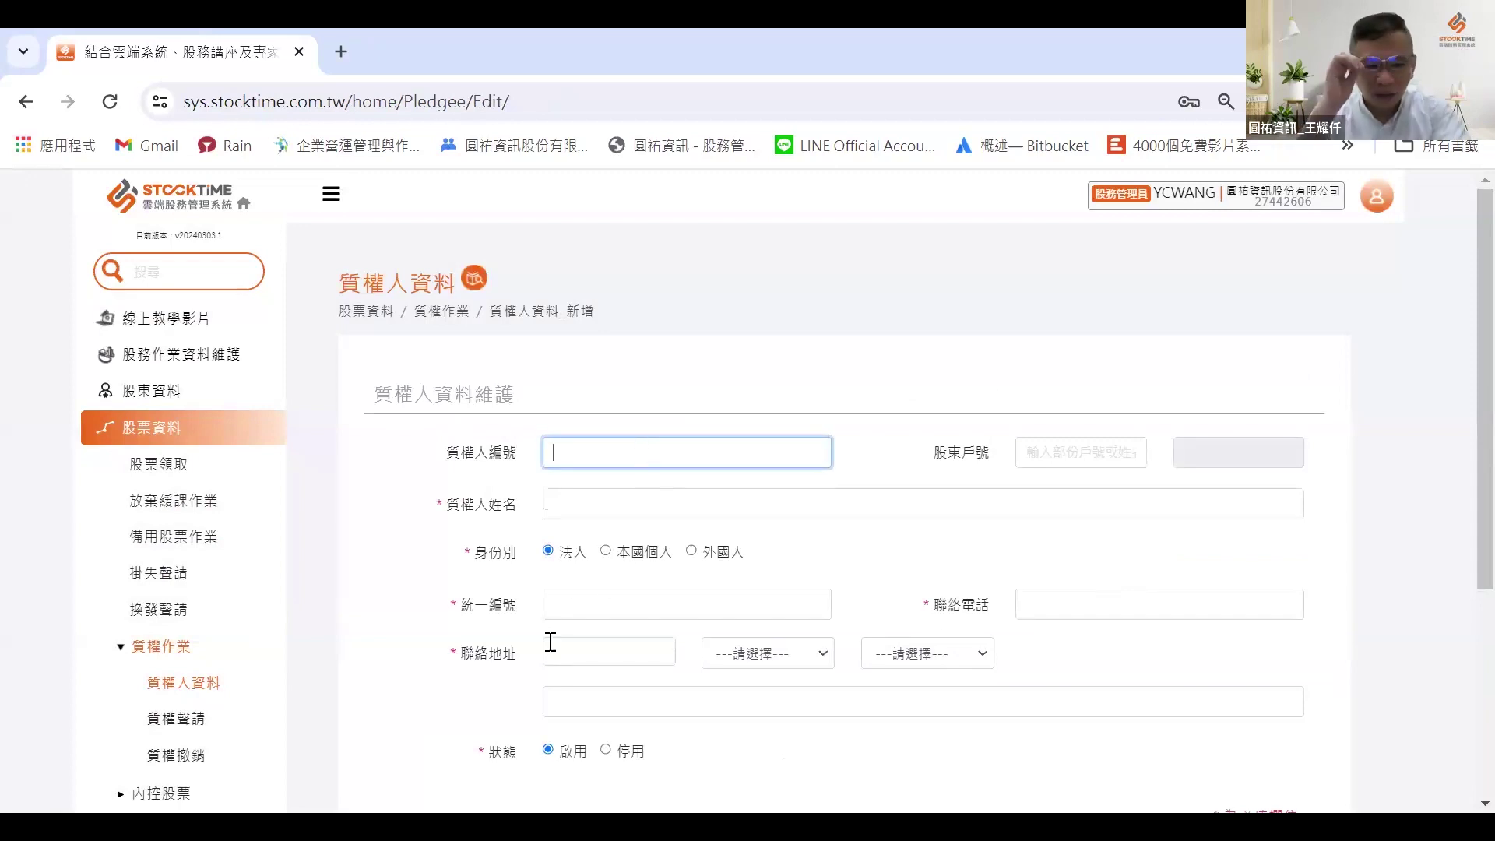
text(LN002)
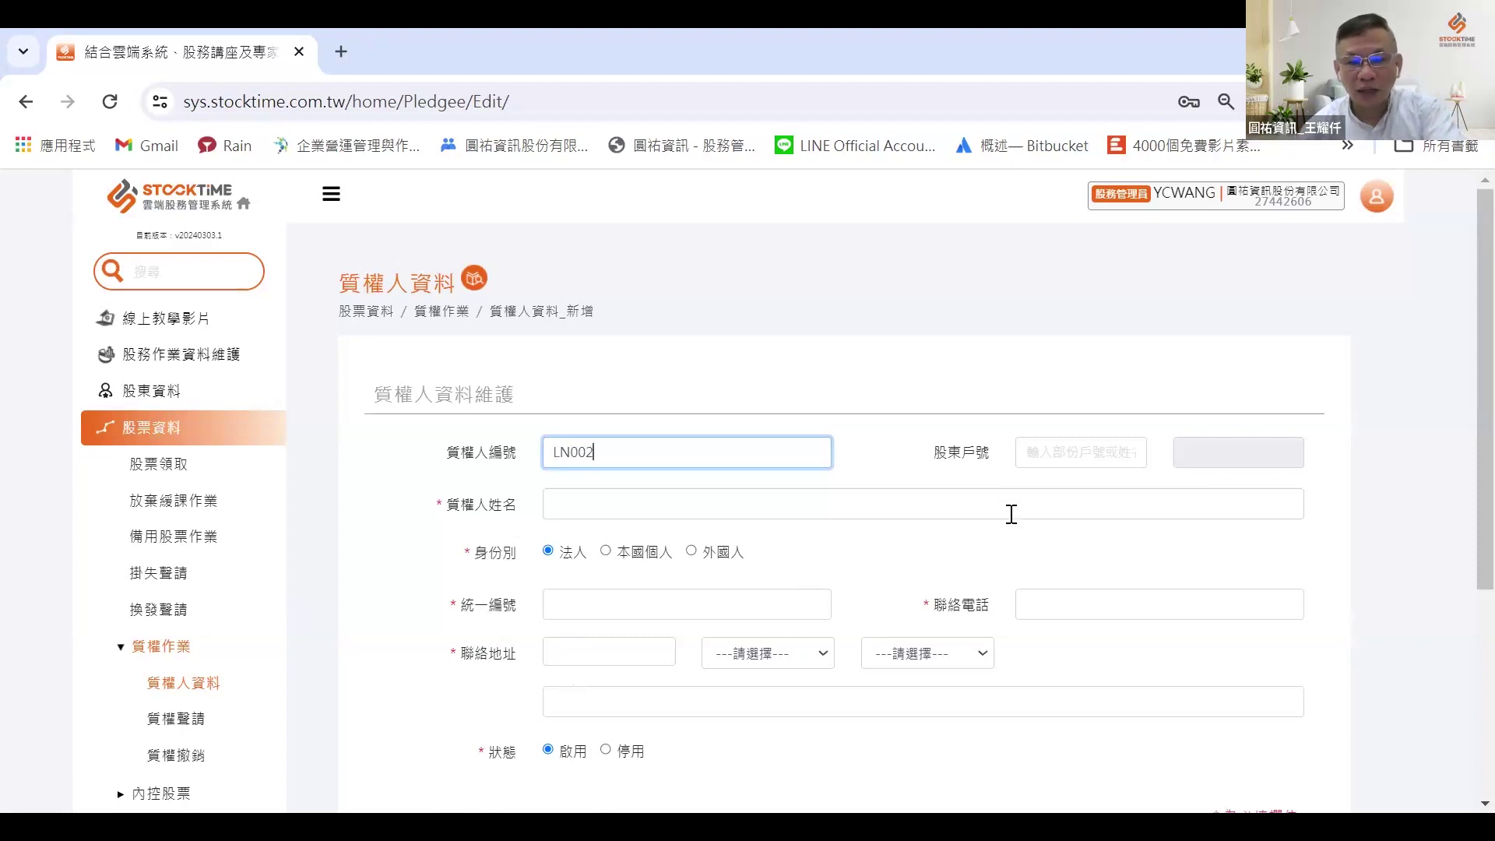
click(1061, 447)
text(80)
click(1067, 465)
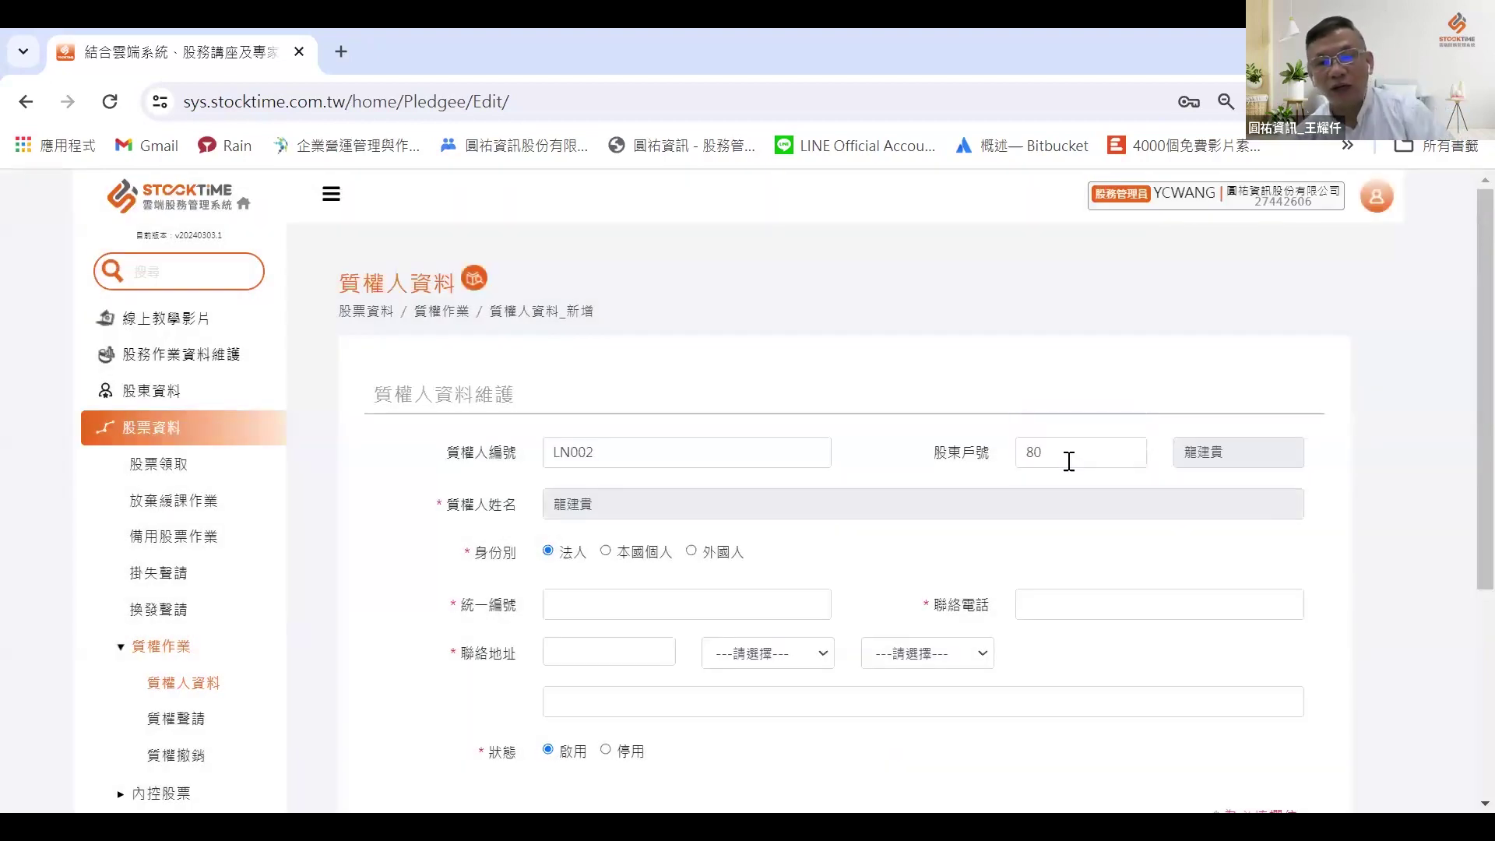
Step: Enter a provisional ID in the 統一編號 (unified business ID) field
scroll(748, 459, down, 1)
click(603, 487)
click(1074, 341)
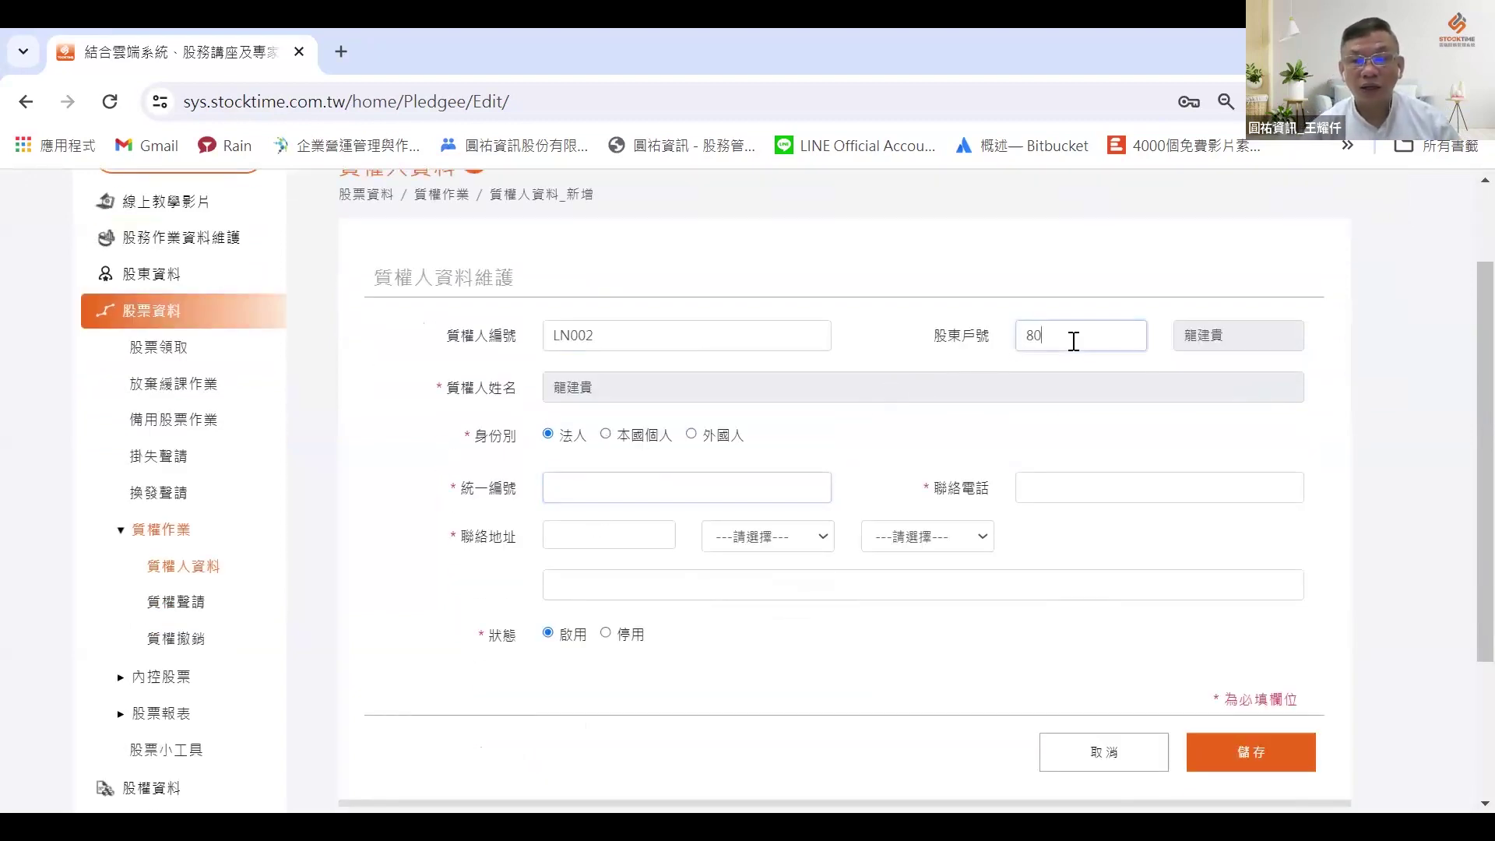
click(615, 495)
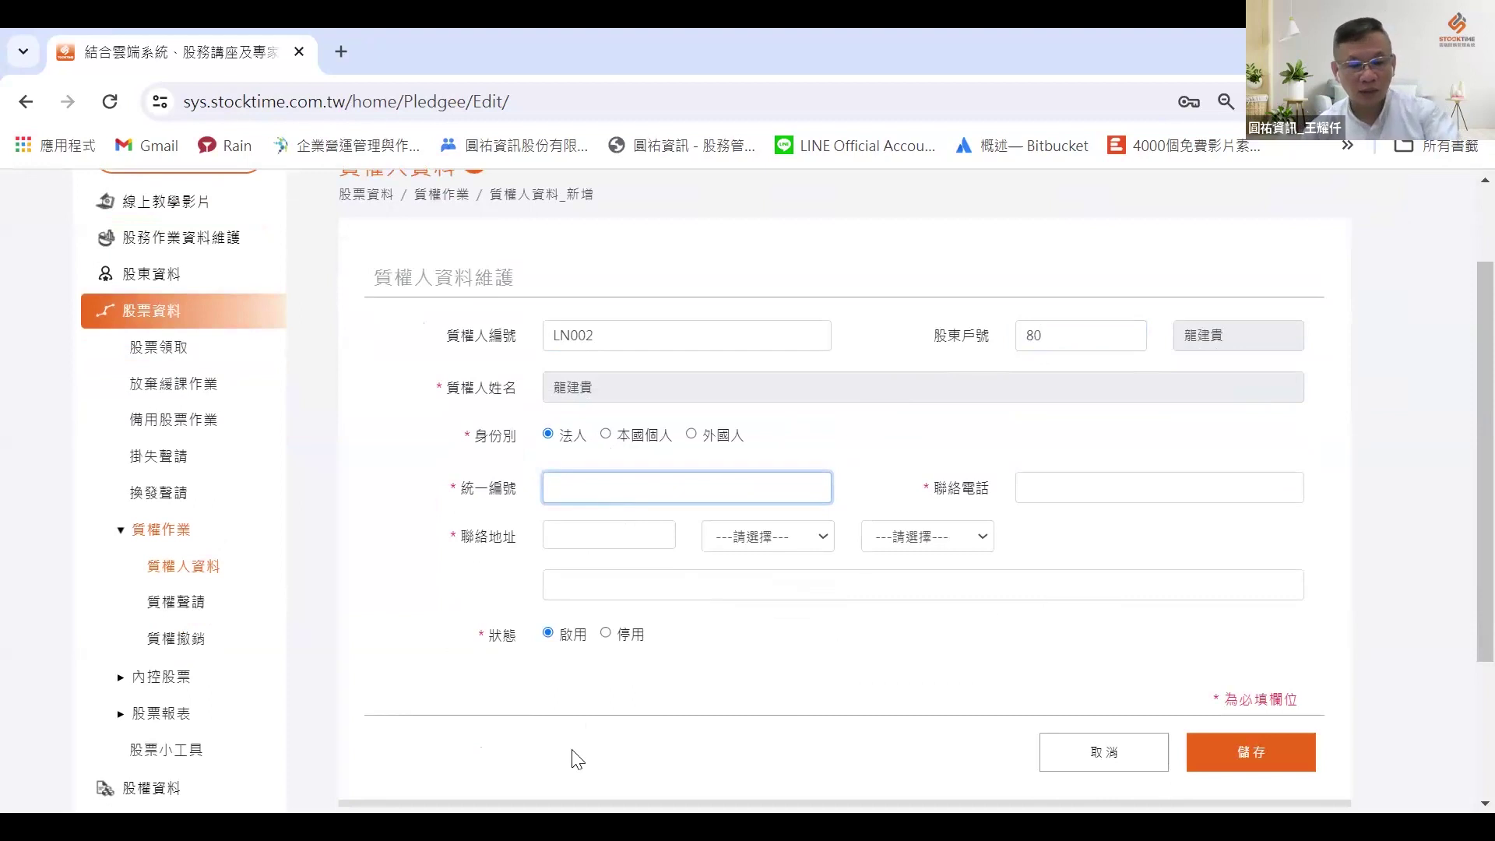
text(A123456789)
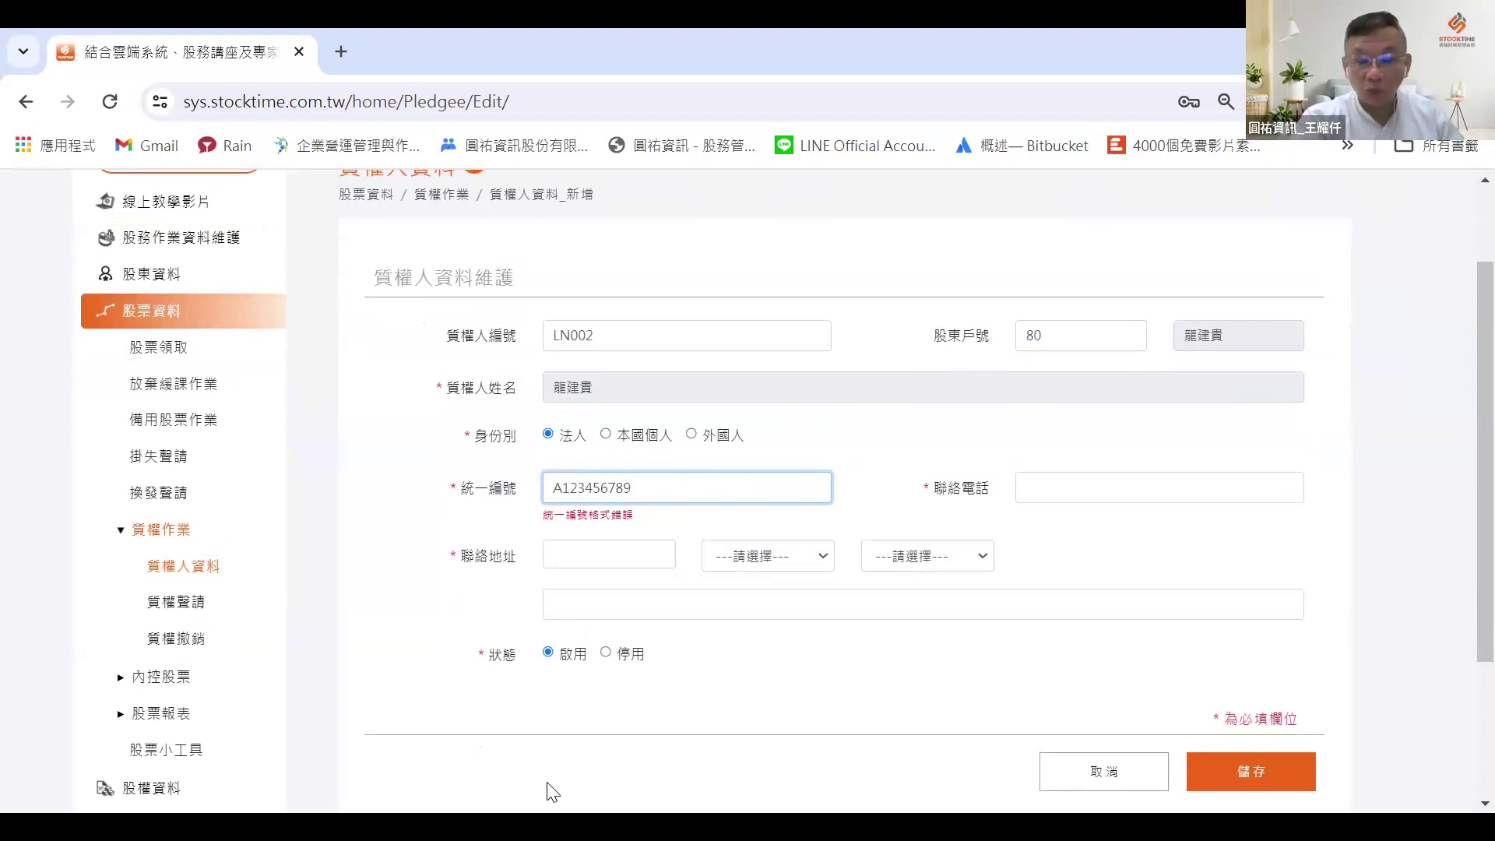
key(BackSpace)
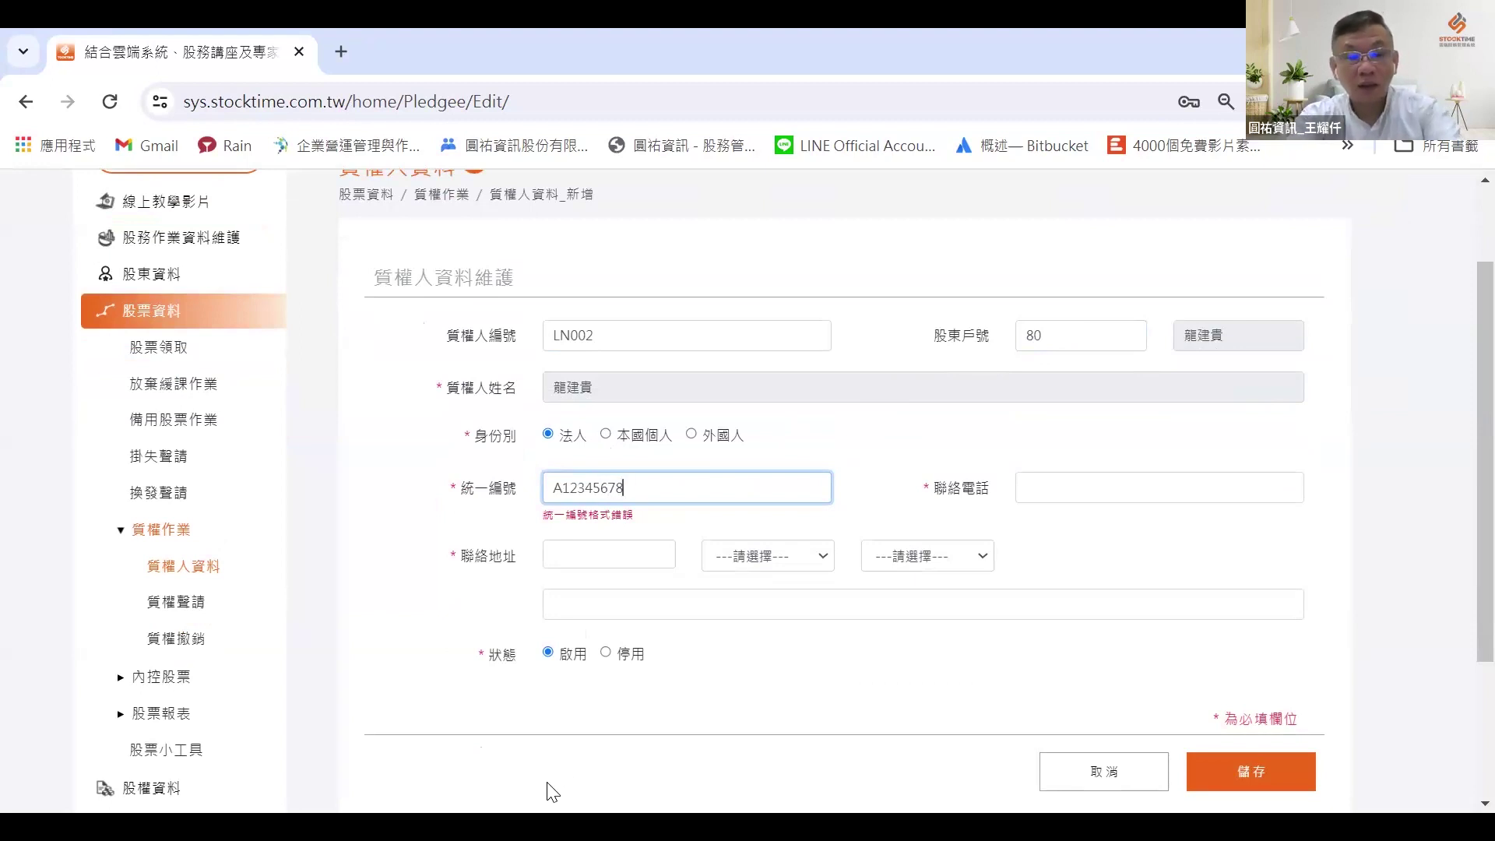
key(BackSpace)
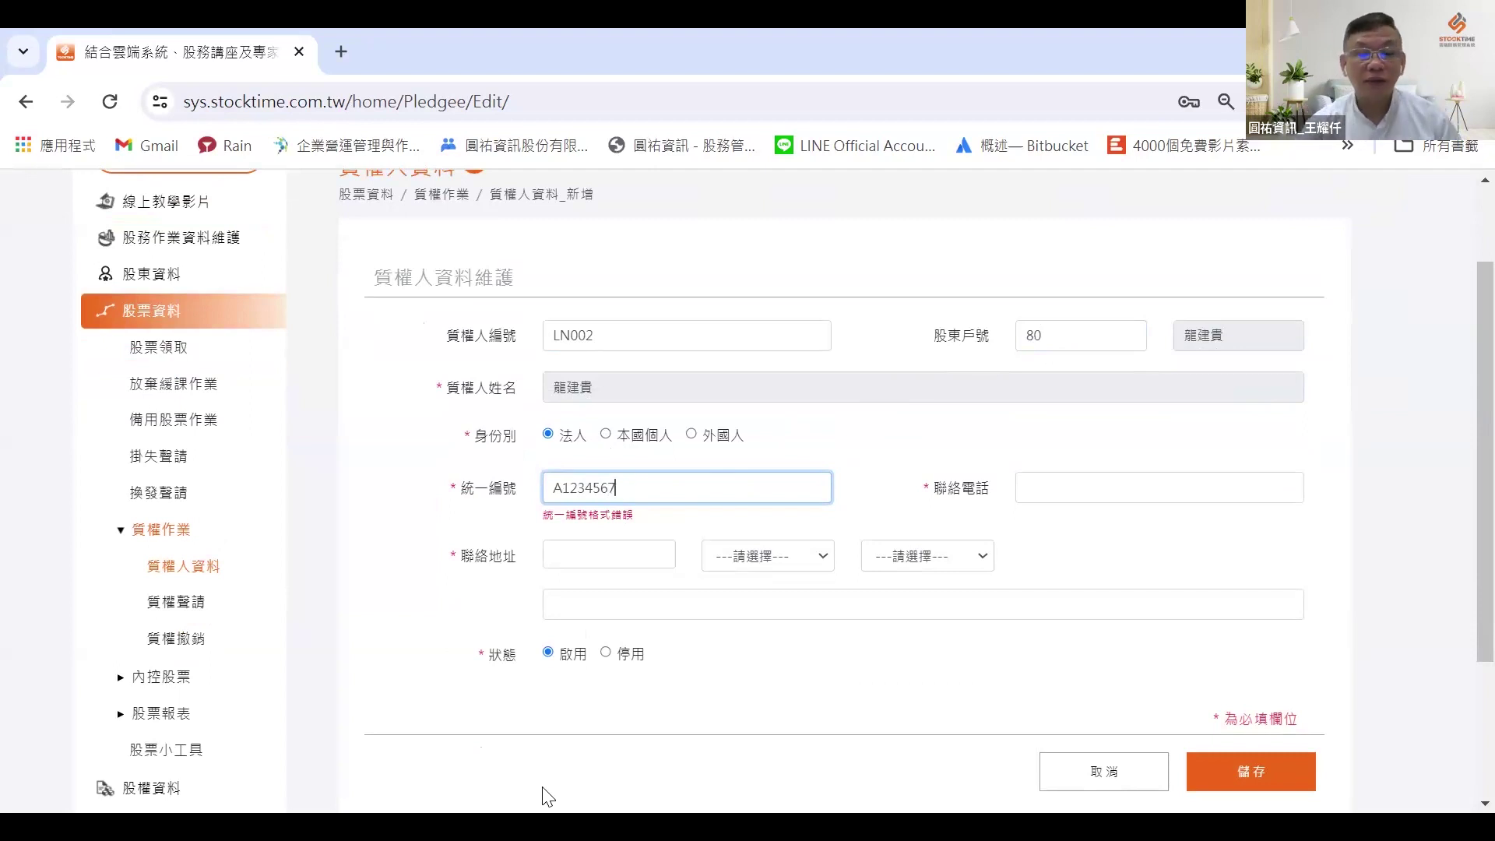
text(9)
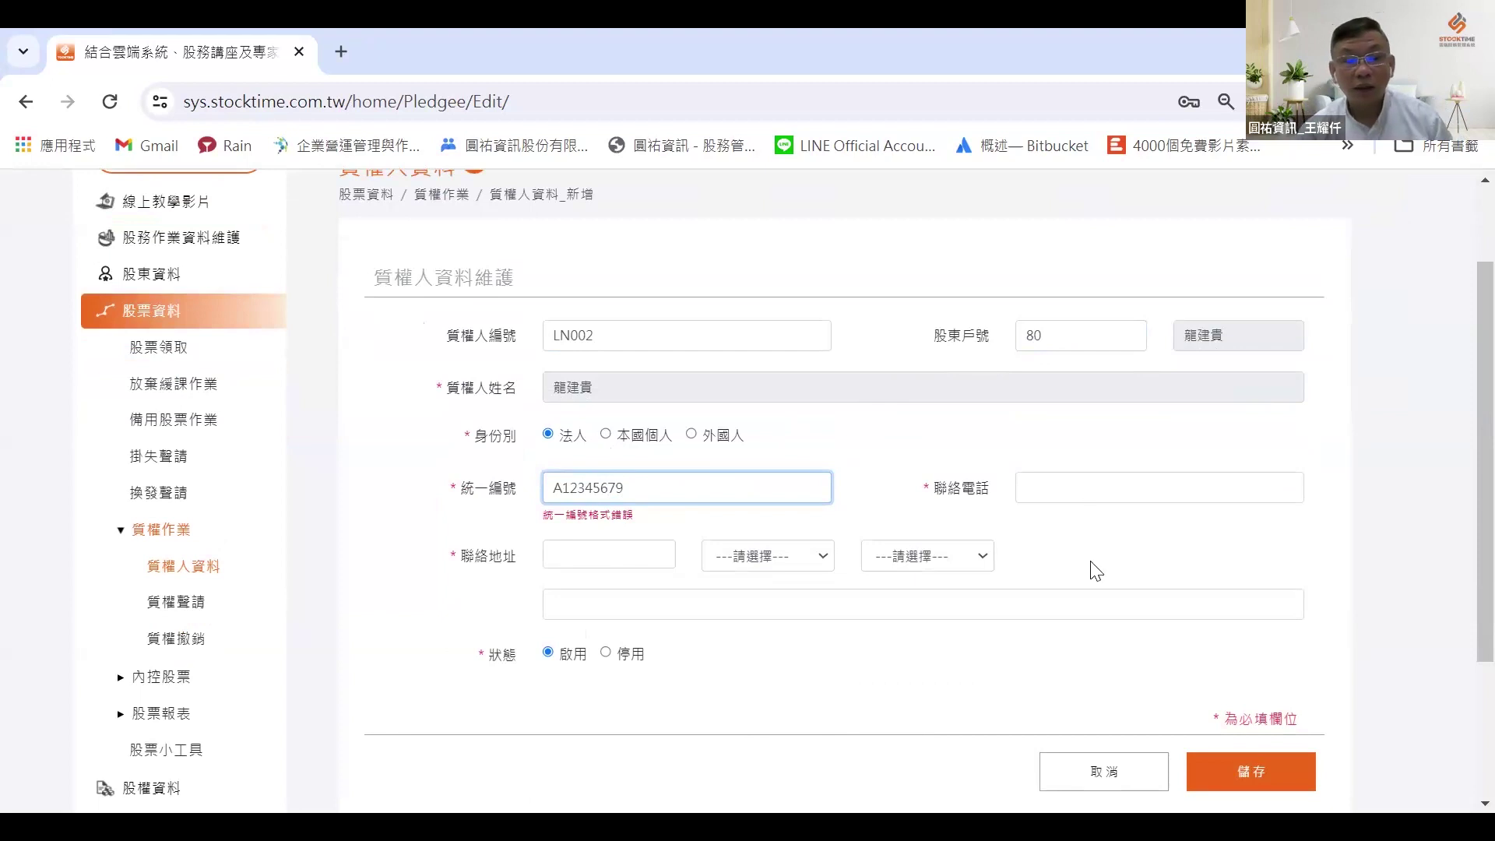
key(Tab)
key(Tab)
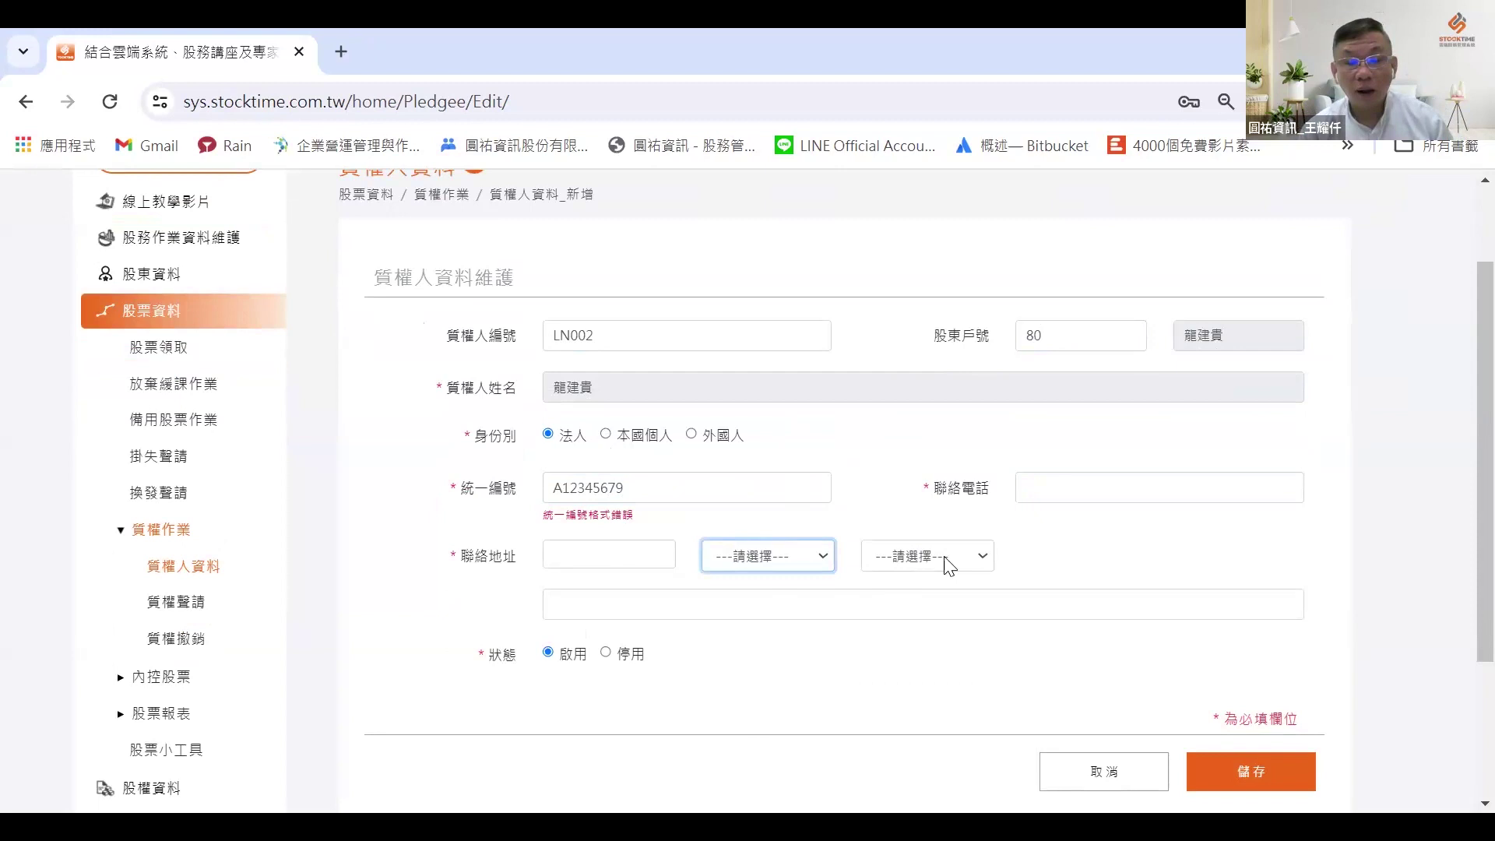
Step: Set the contact address to 台中市北區 and enter the street address
key(Down)
key(Tab)
key(Down)
click(666, 598)
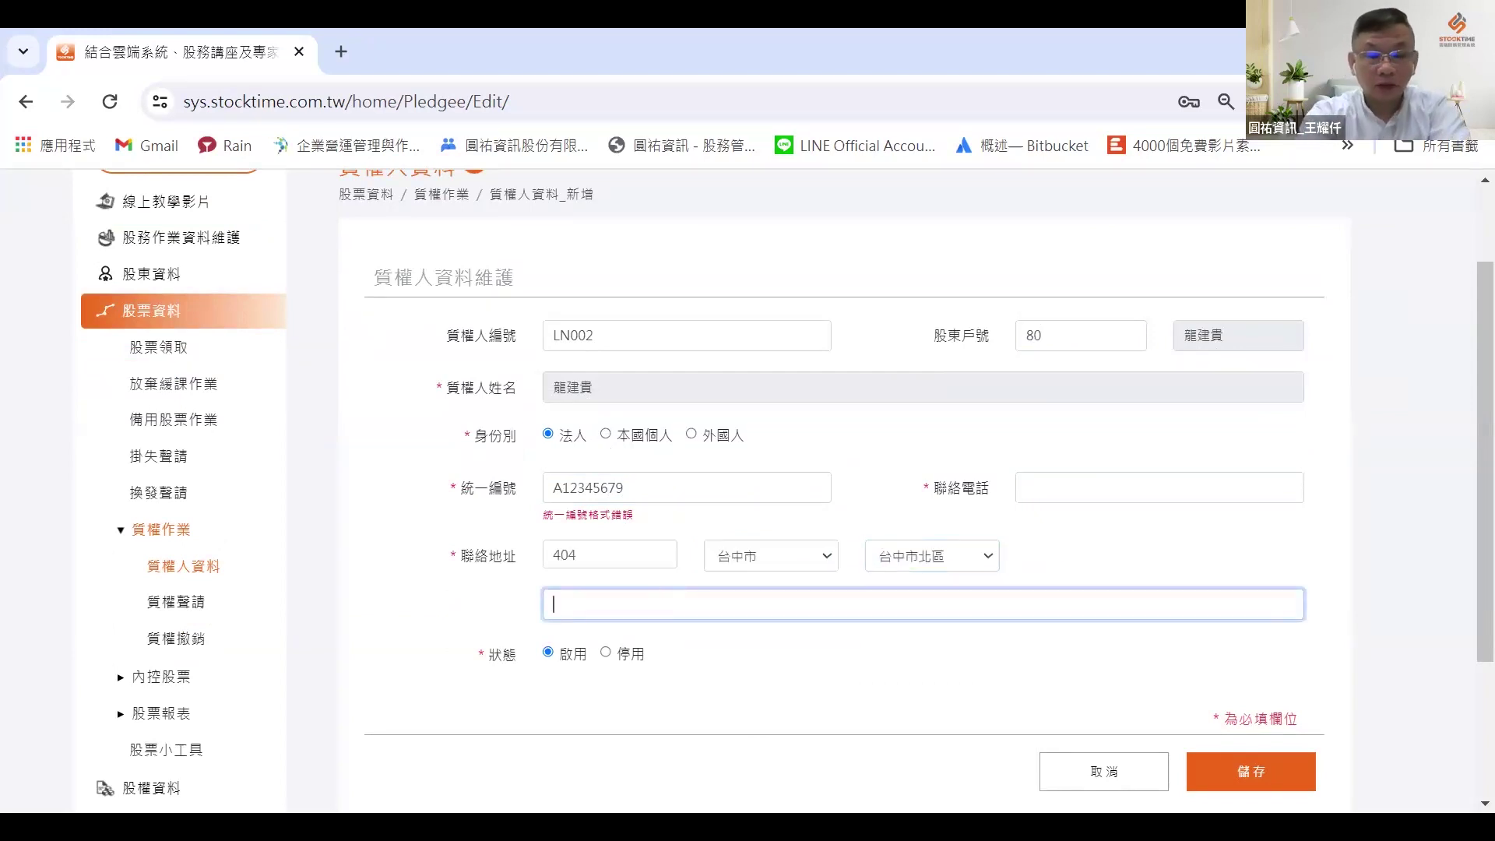
text(k bm)
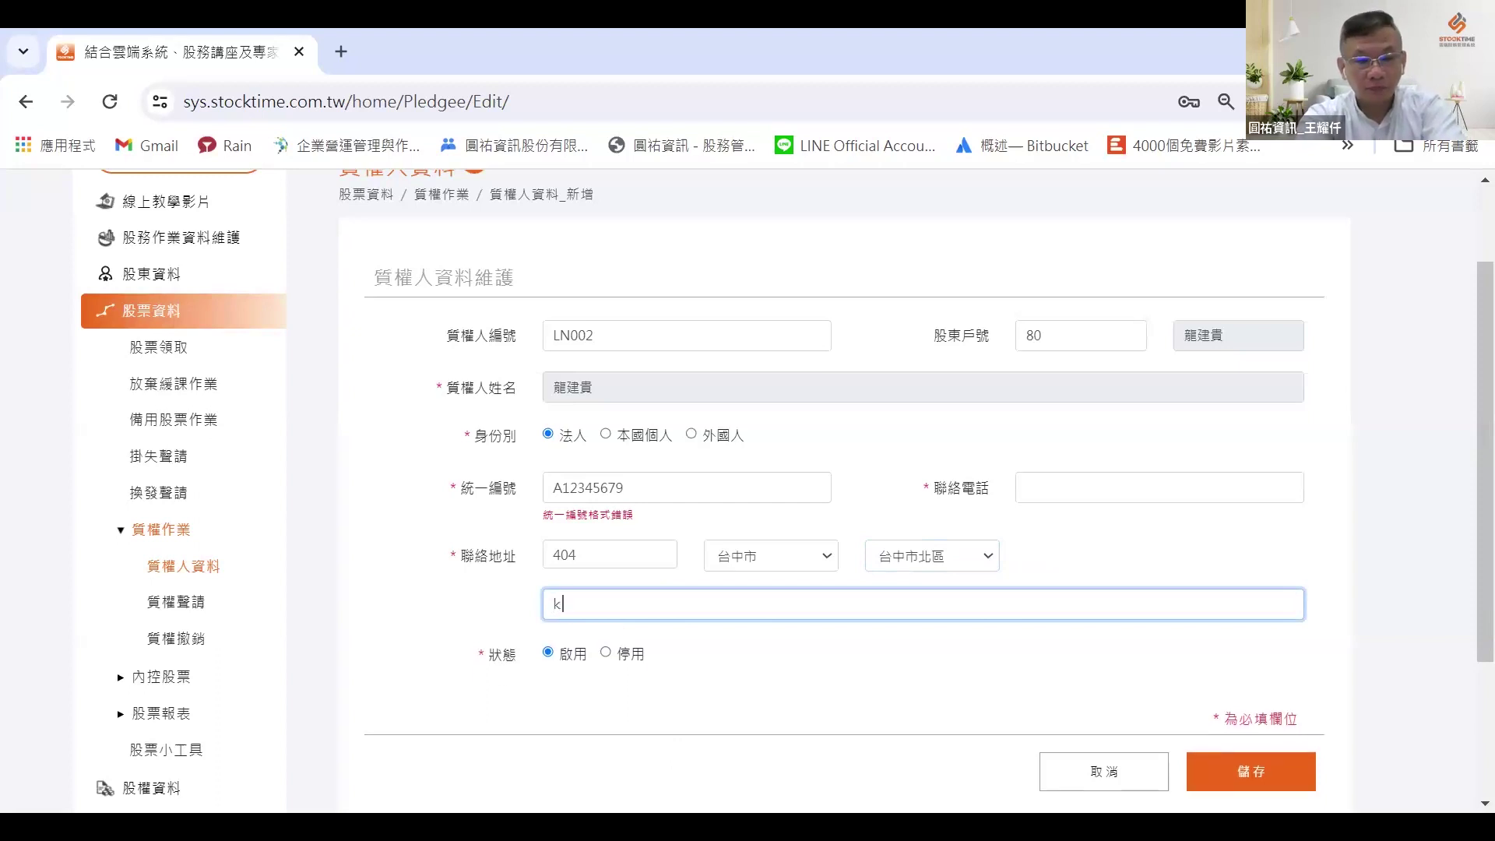
key(BackSpace)
key(BackSpace)
key(BackSpace)
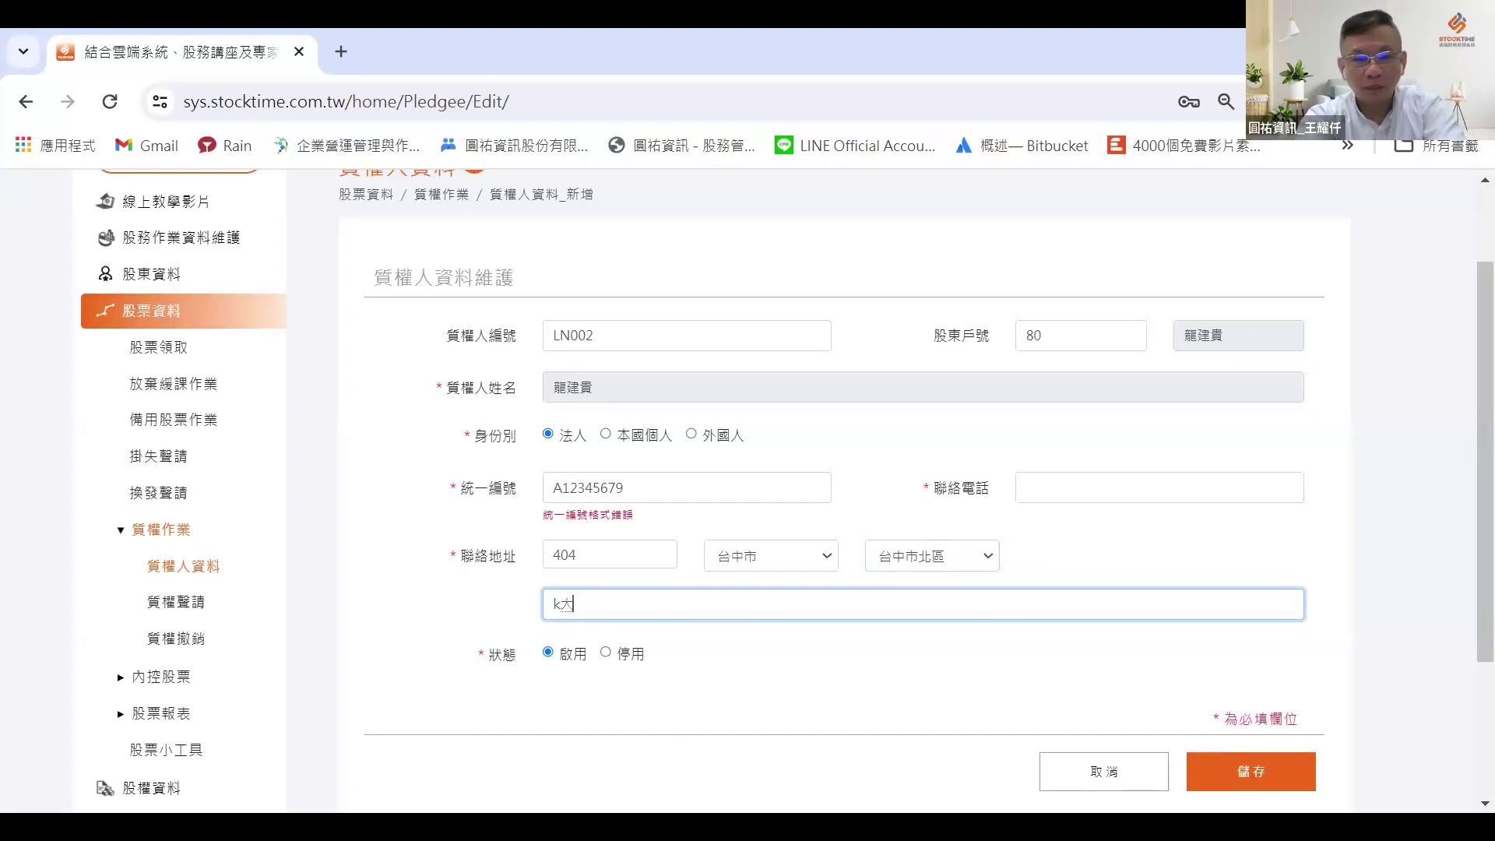
key(Home)
key(Delete)
key(End)
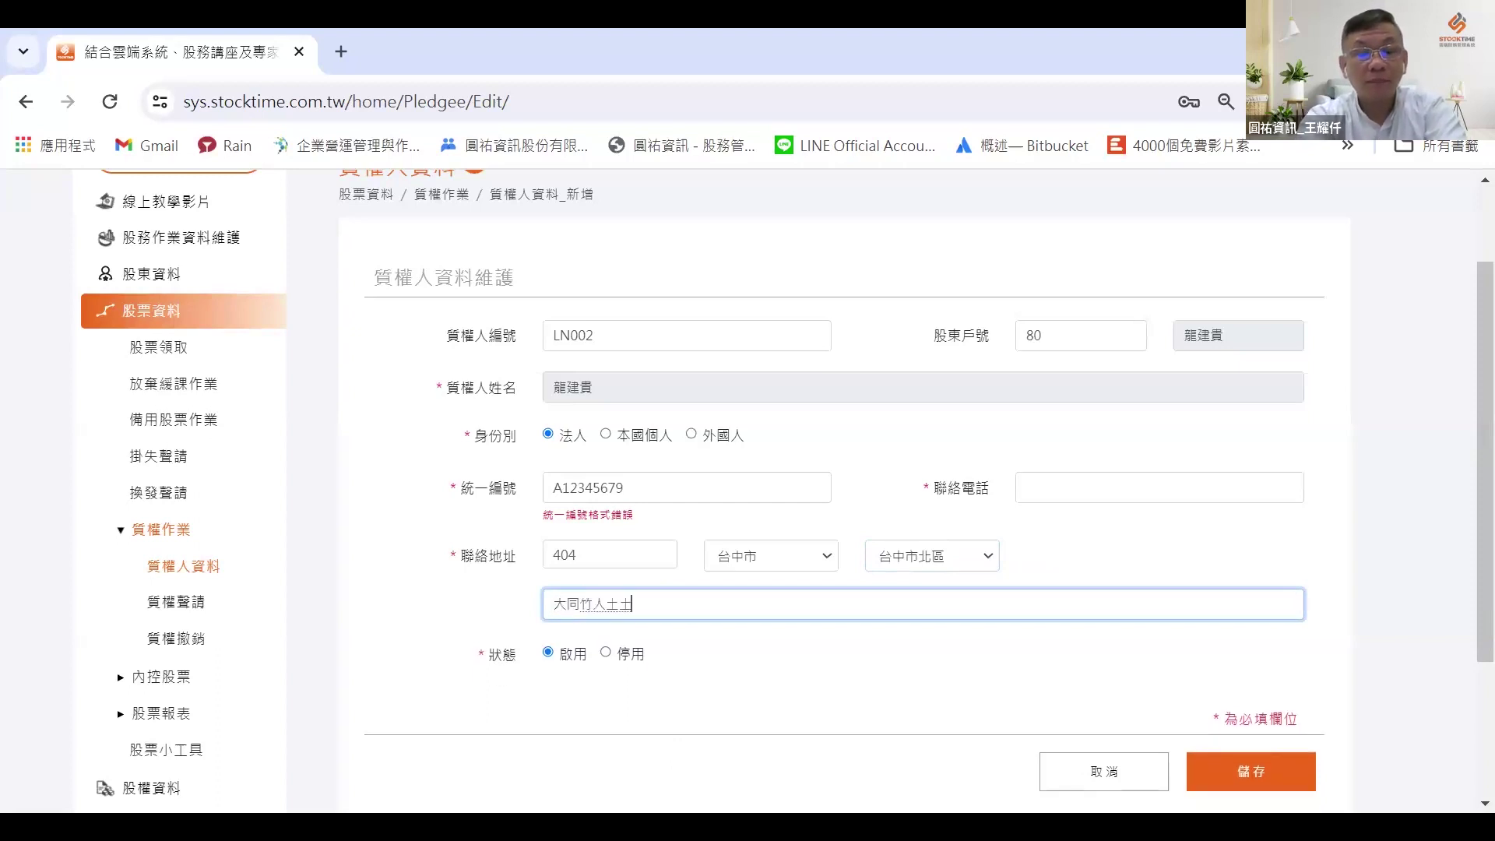
key(space)
Step: Enter the contact phone number, then attempt to save and dismiss the cannot-save warning
click(1058, 490)
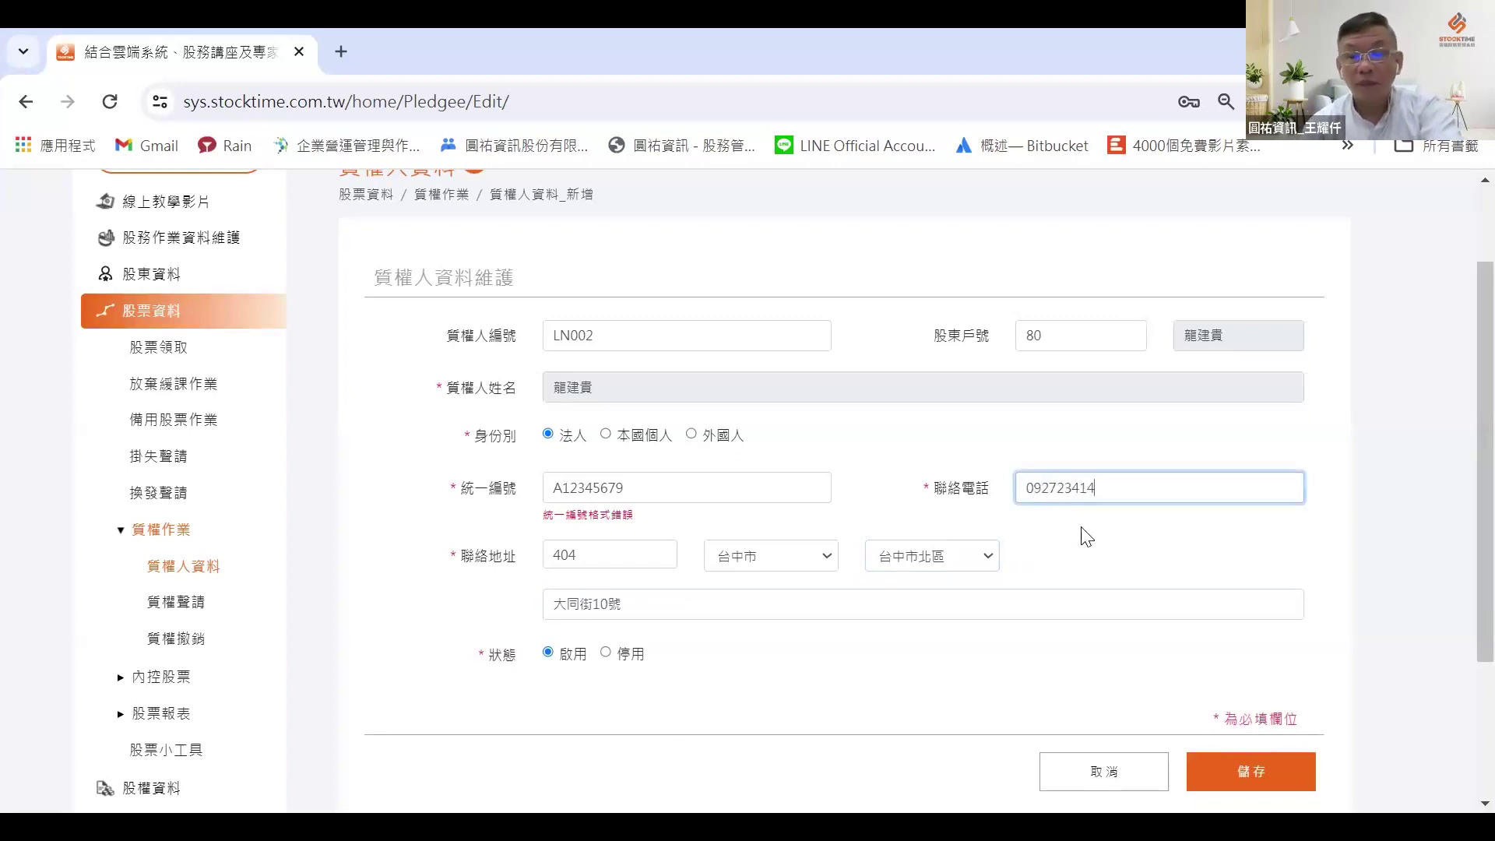
scroll(1082, 534, down, 3)
click(1235, 561)
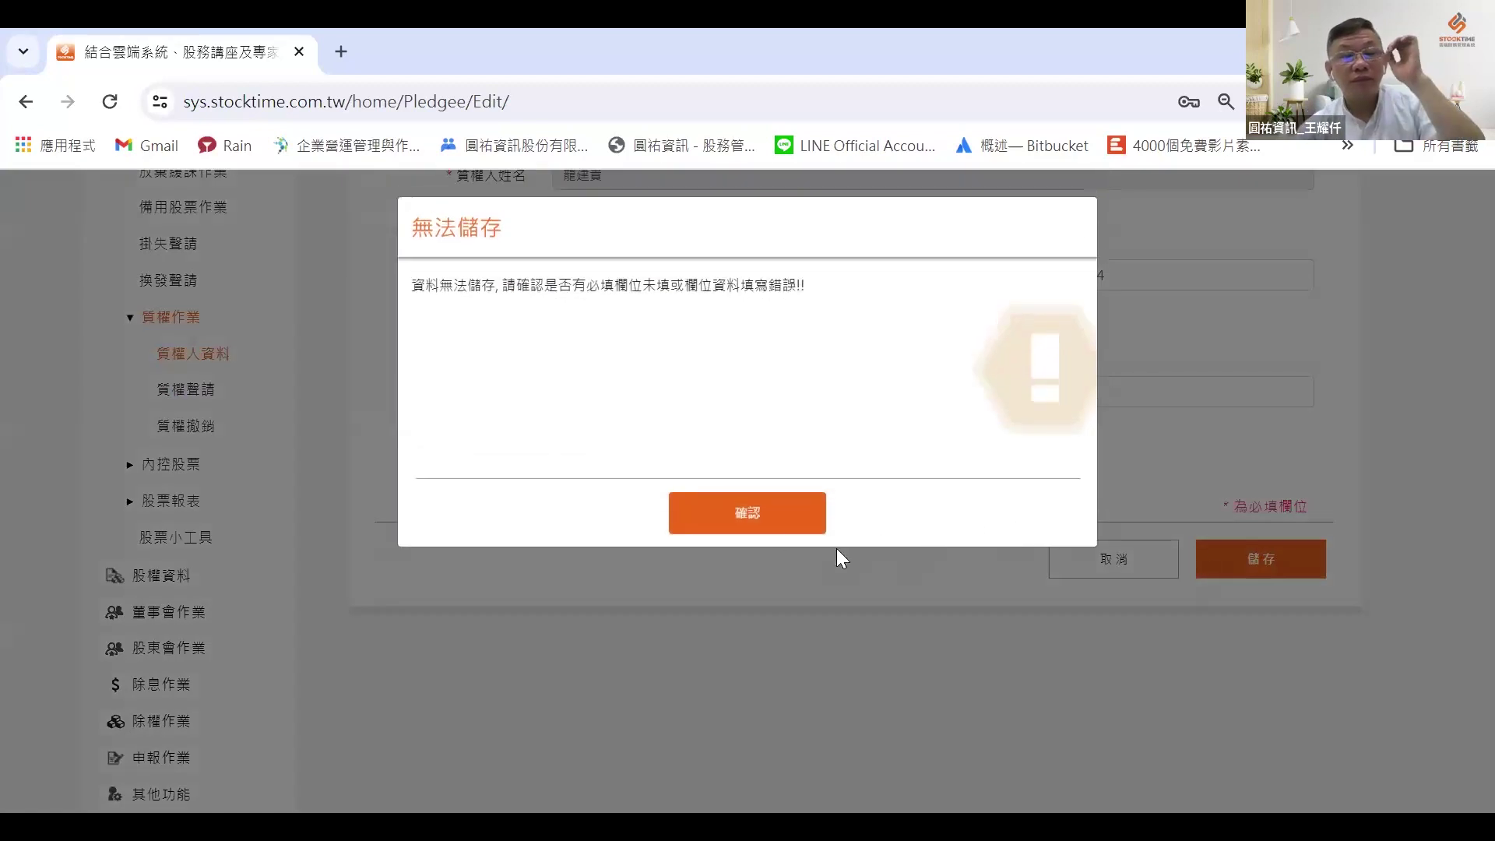
click(756, 504)
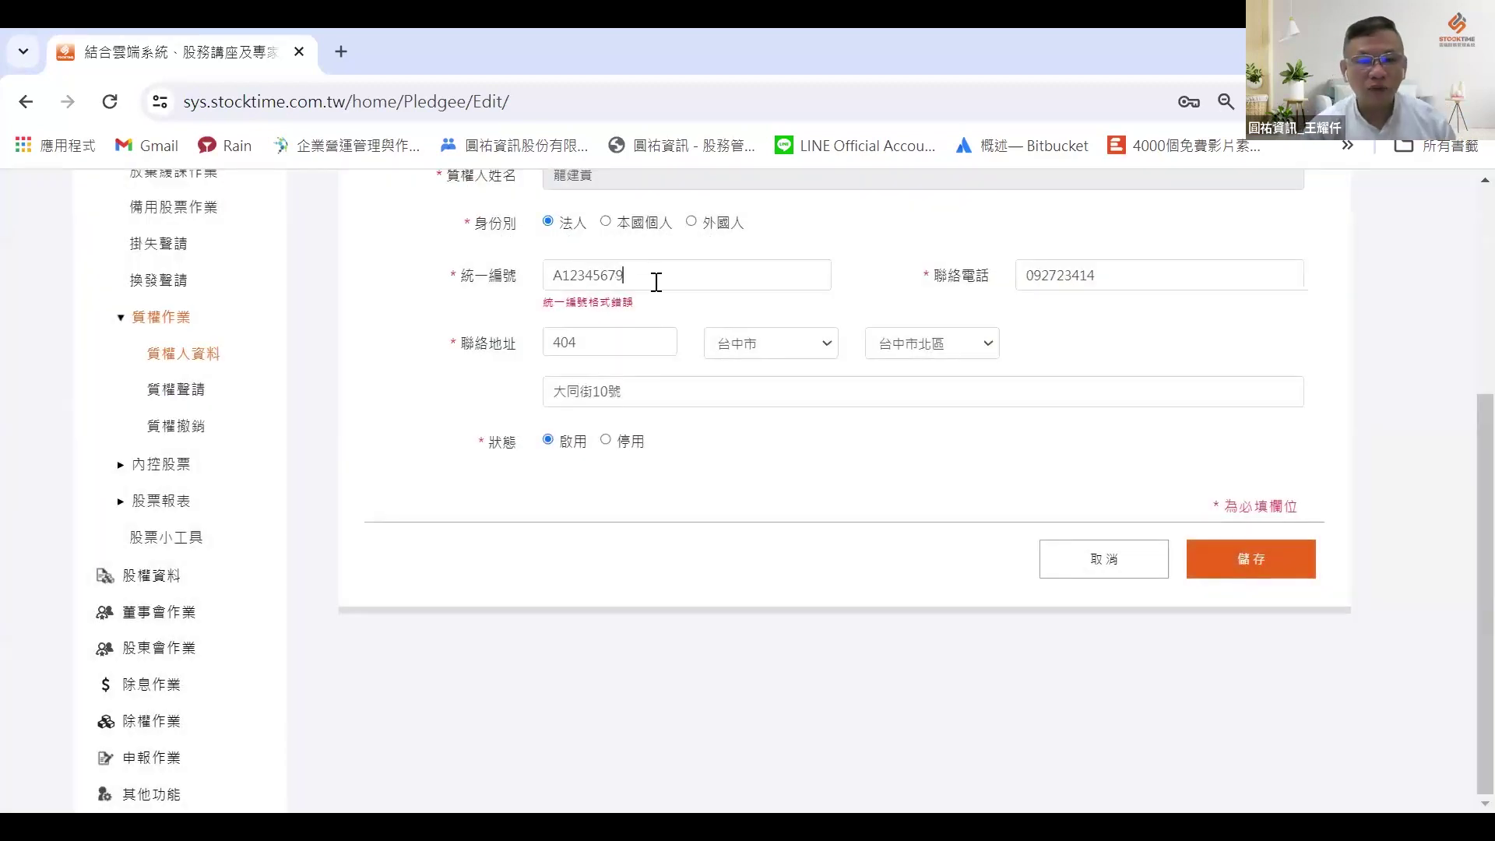
drag(658, 280, 514, 273)
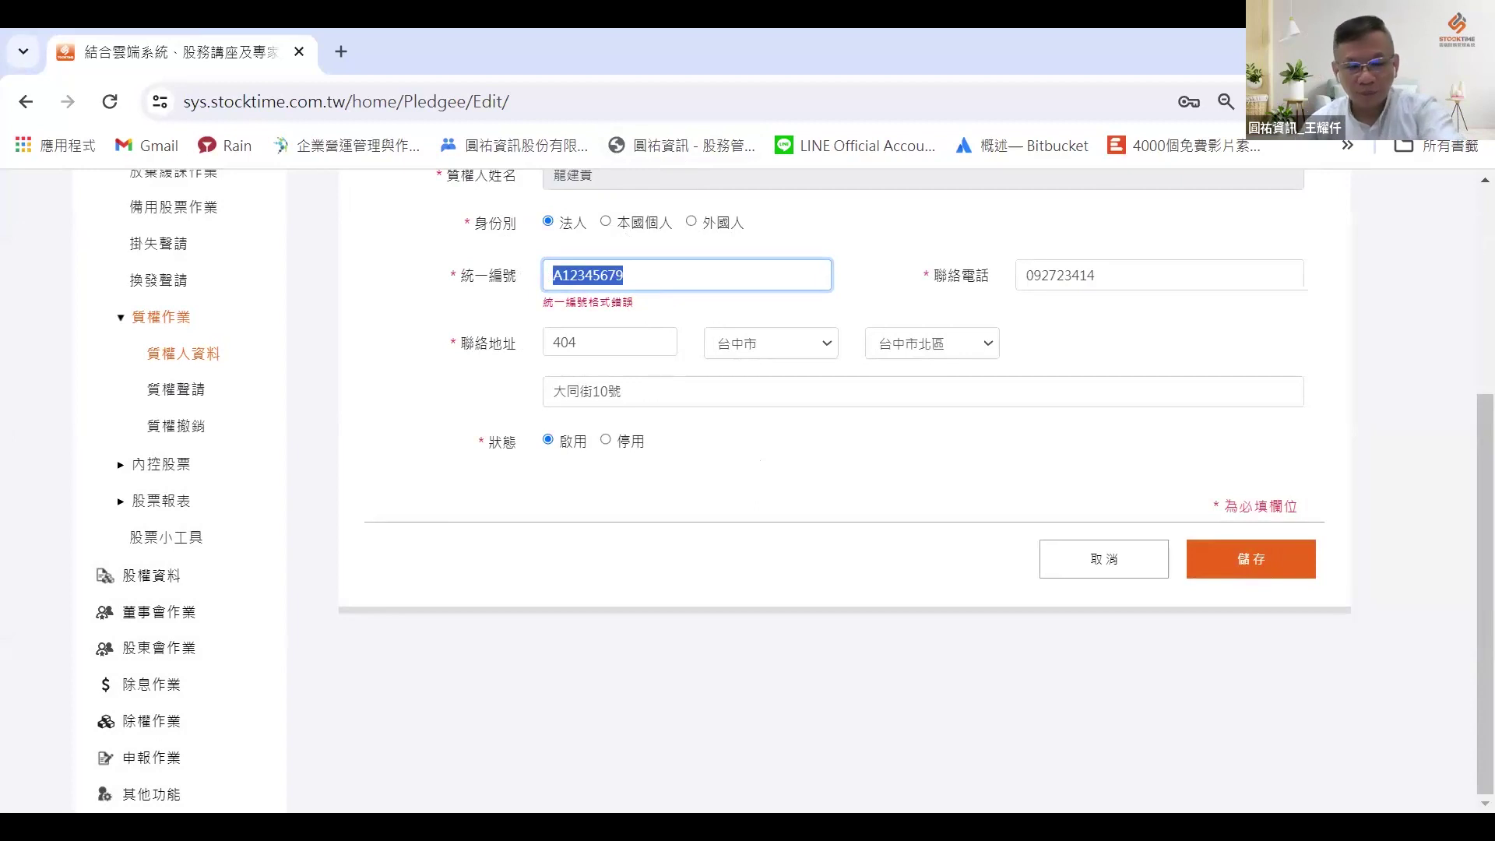
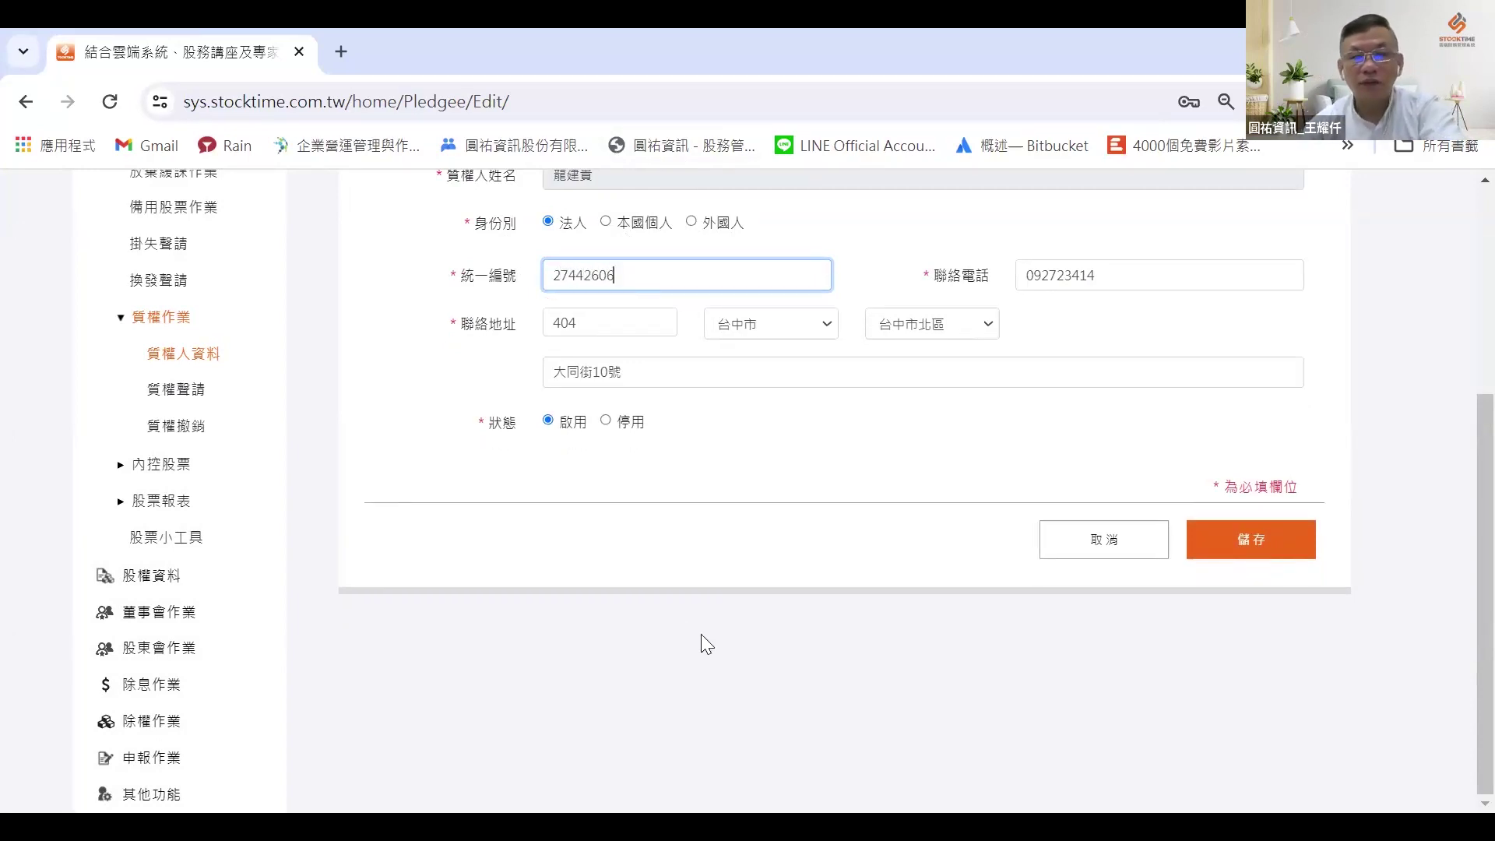
scroll(1041, 269, up, 1)
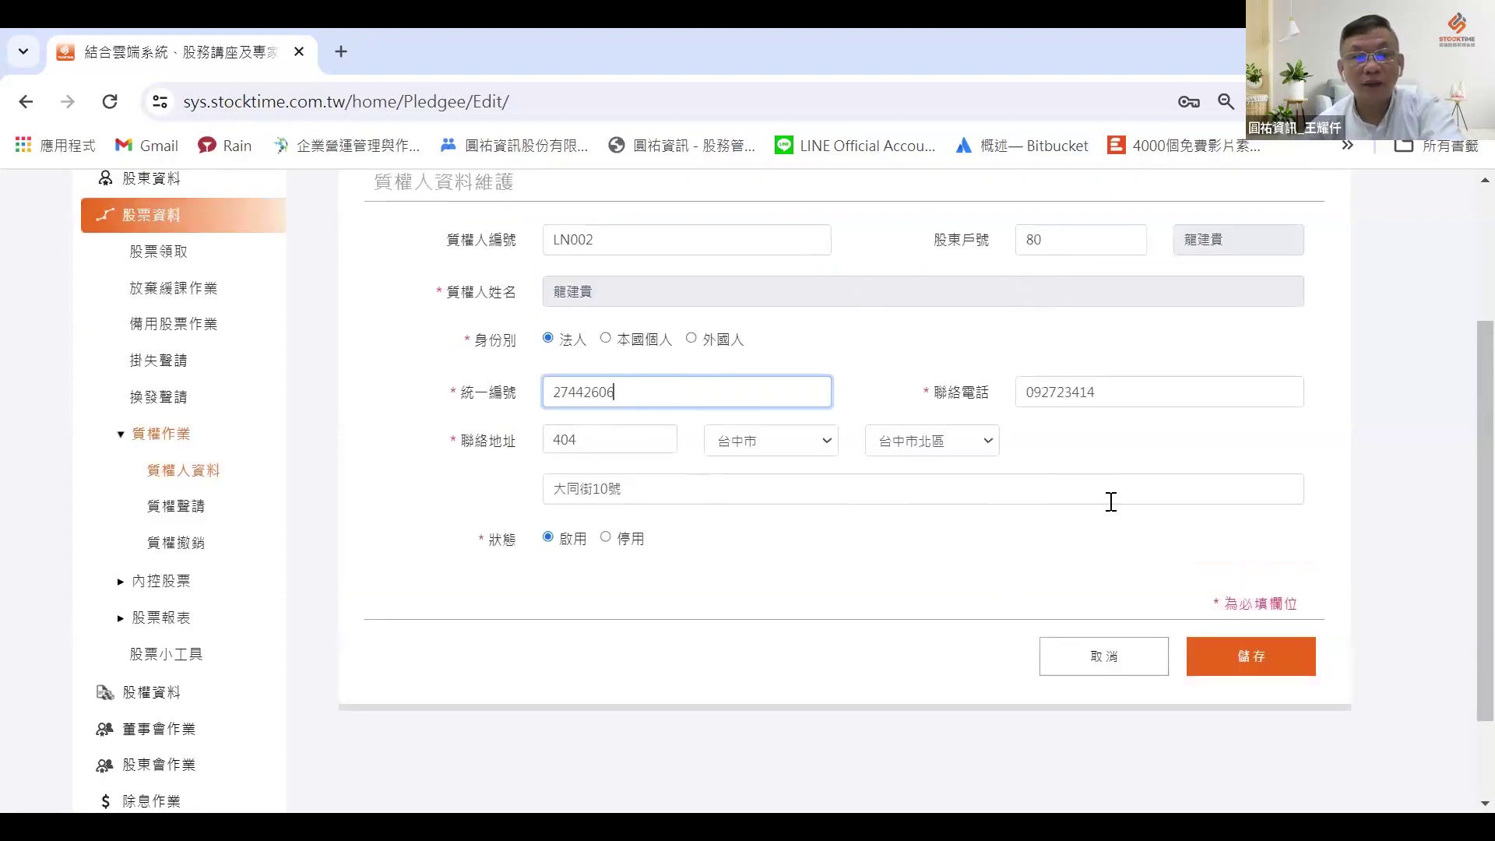
scroll(1319, 501, down, 1)
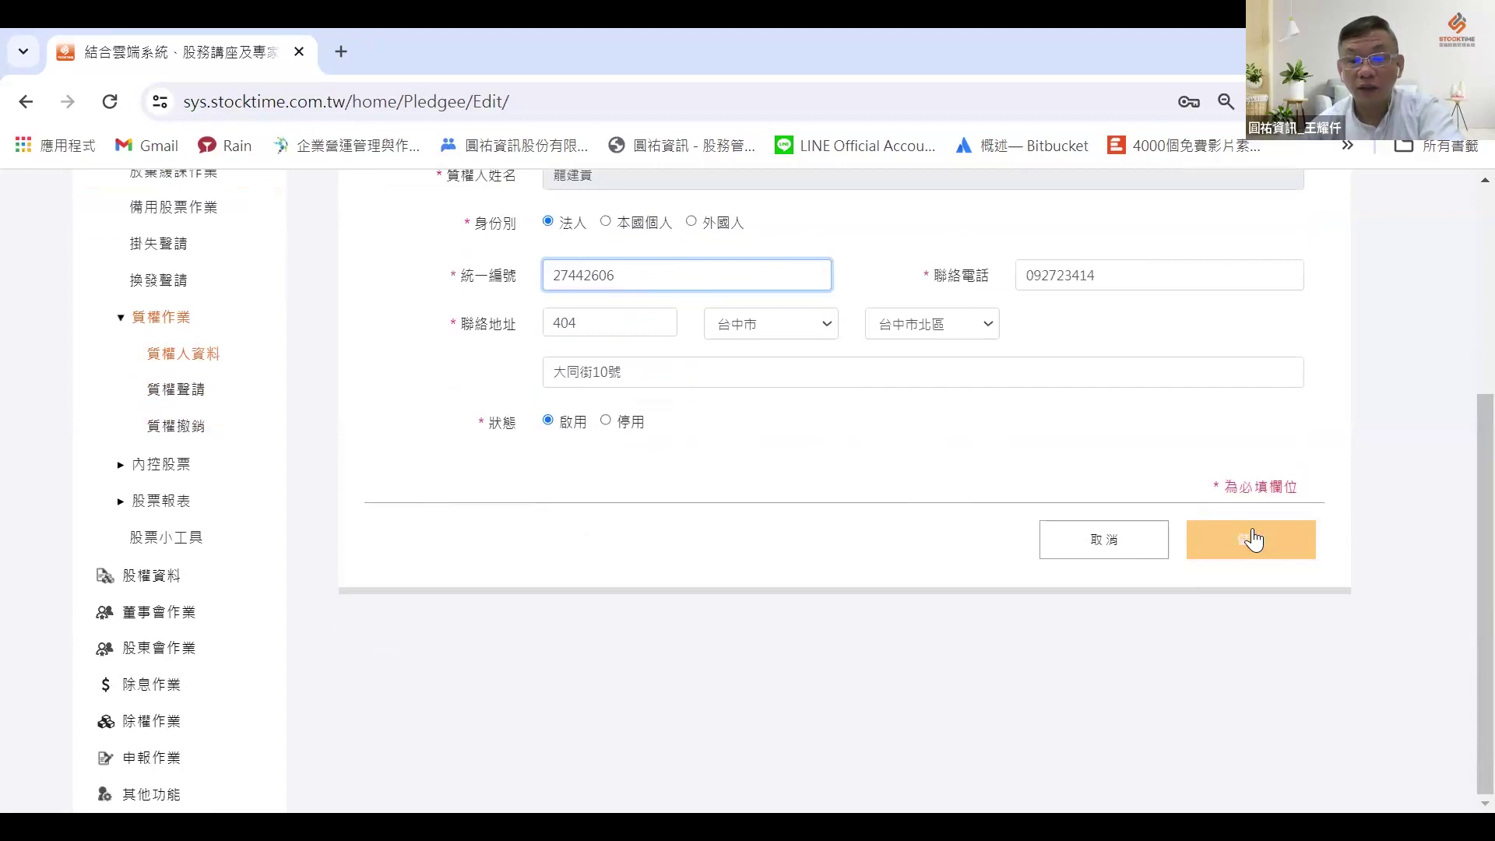
click(1252, 537)
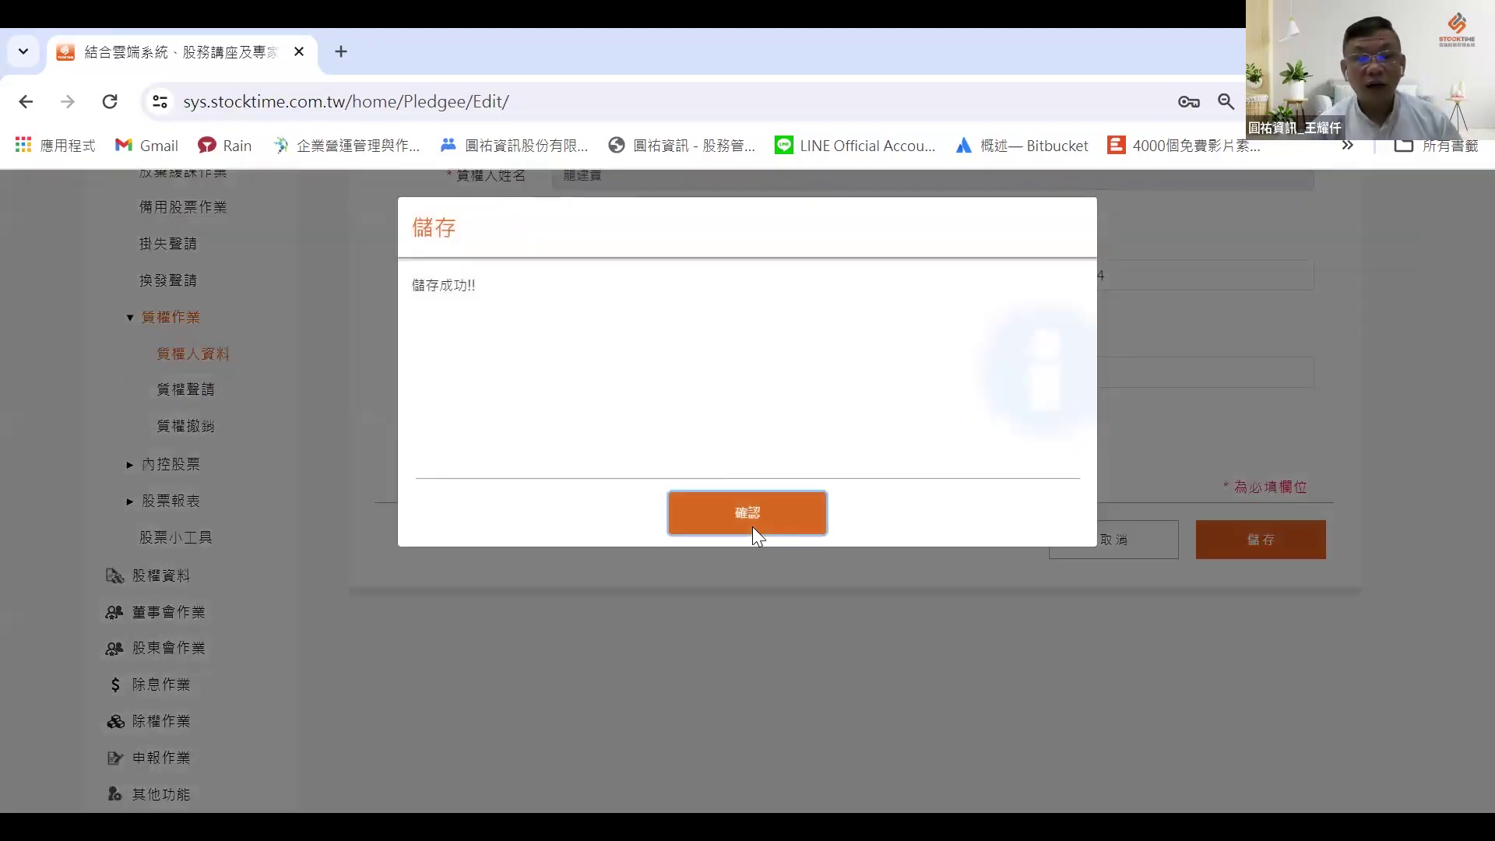
click(751, 518)
scroll(508, 346, down, 3)
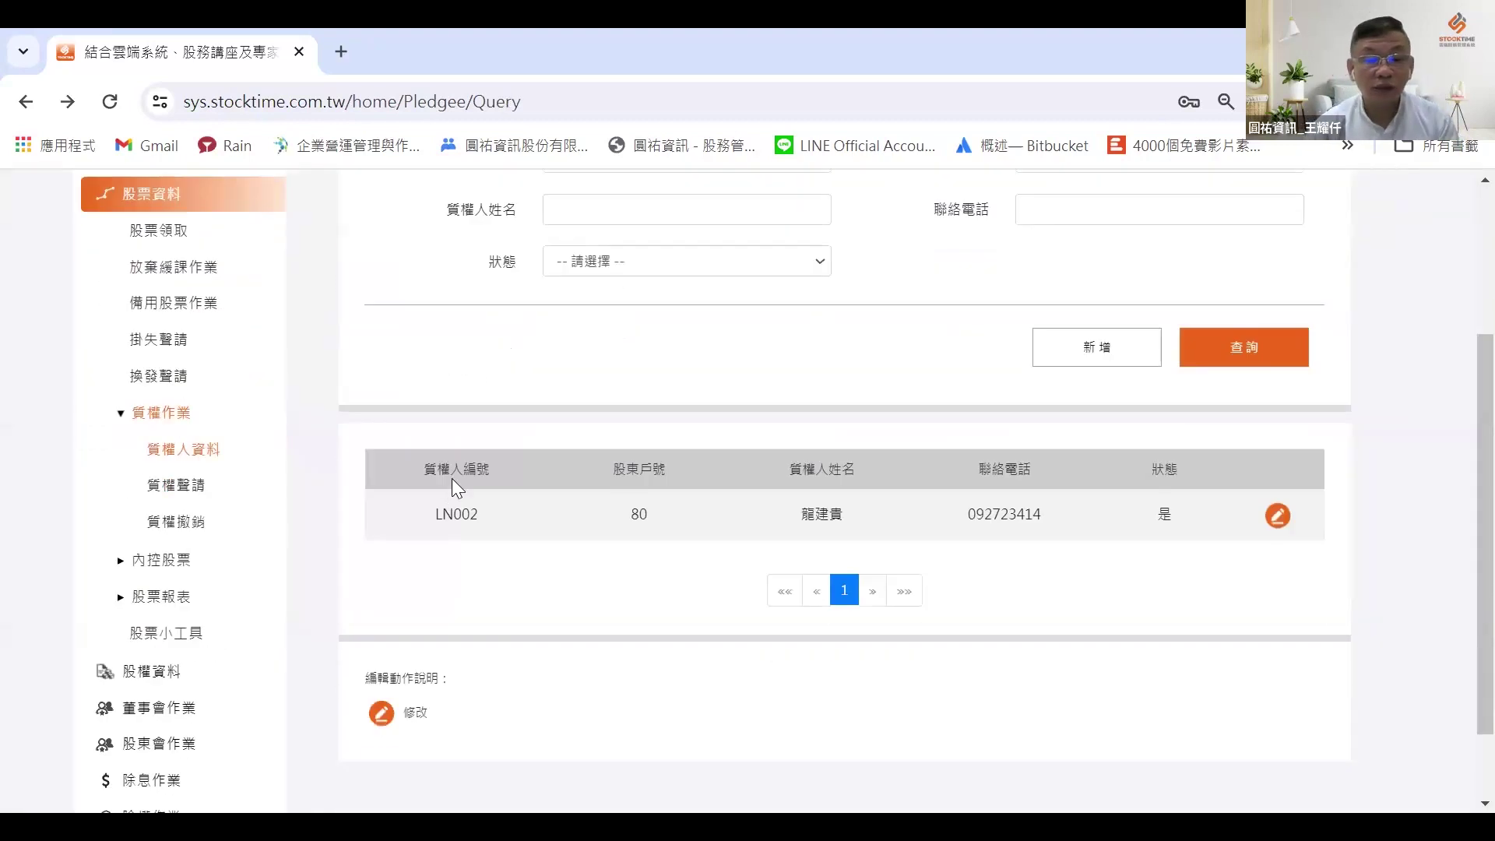
Step: Start a new pledge registration and select pledgee LN002
click(196, 485)
click(1136, 300)
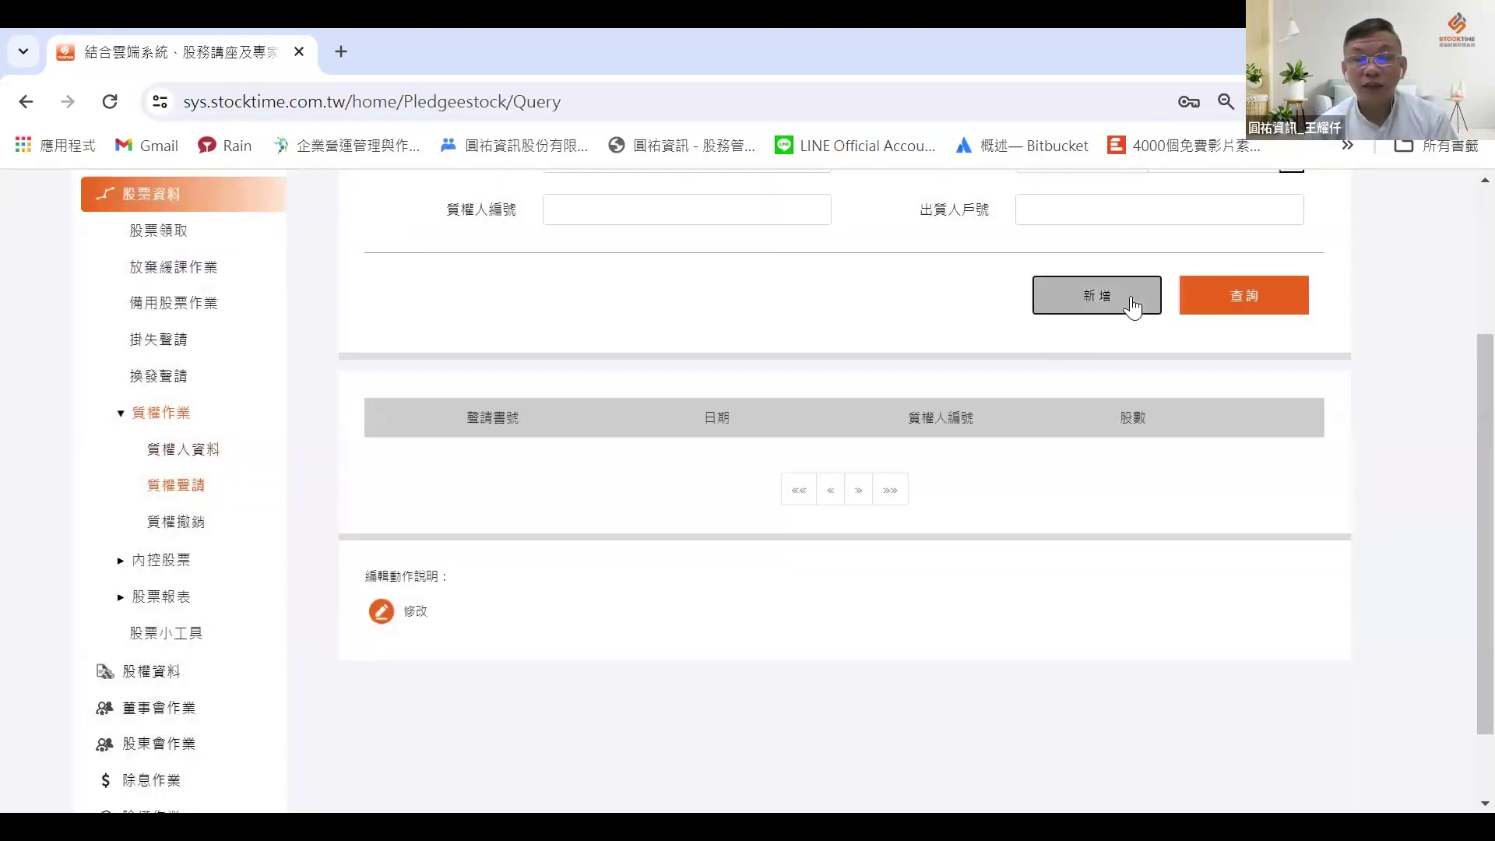
click(1099, 384)
text(LN)
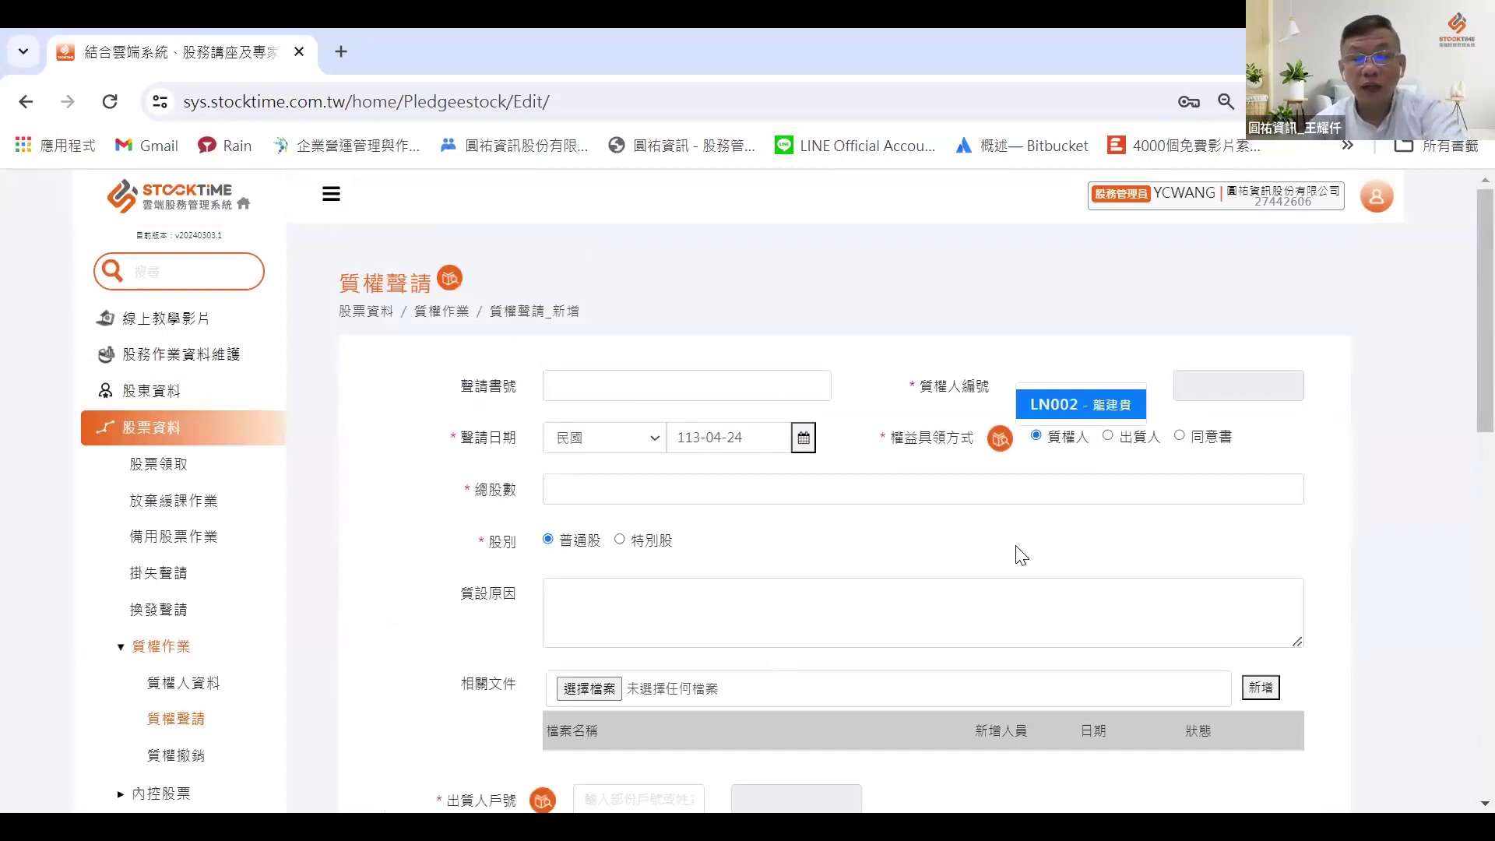
click(1058, 392)
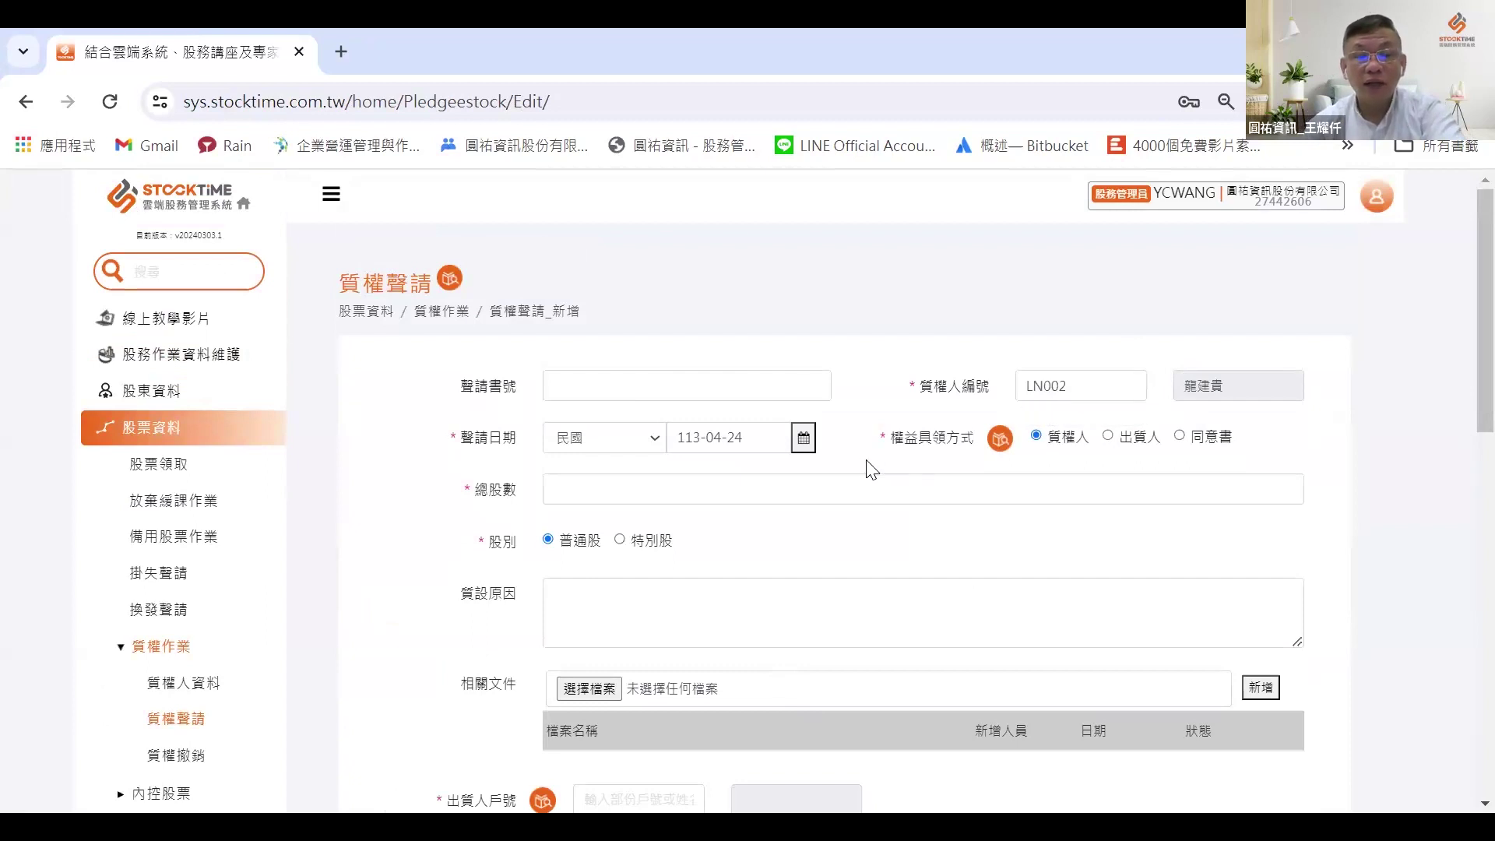
scroll(778, 424, down, 1)
Step: Set 總股數 (total shares) to 4000, correcting the mistyped 4003
click(635, 377)
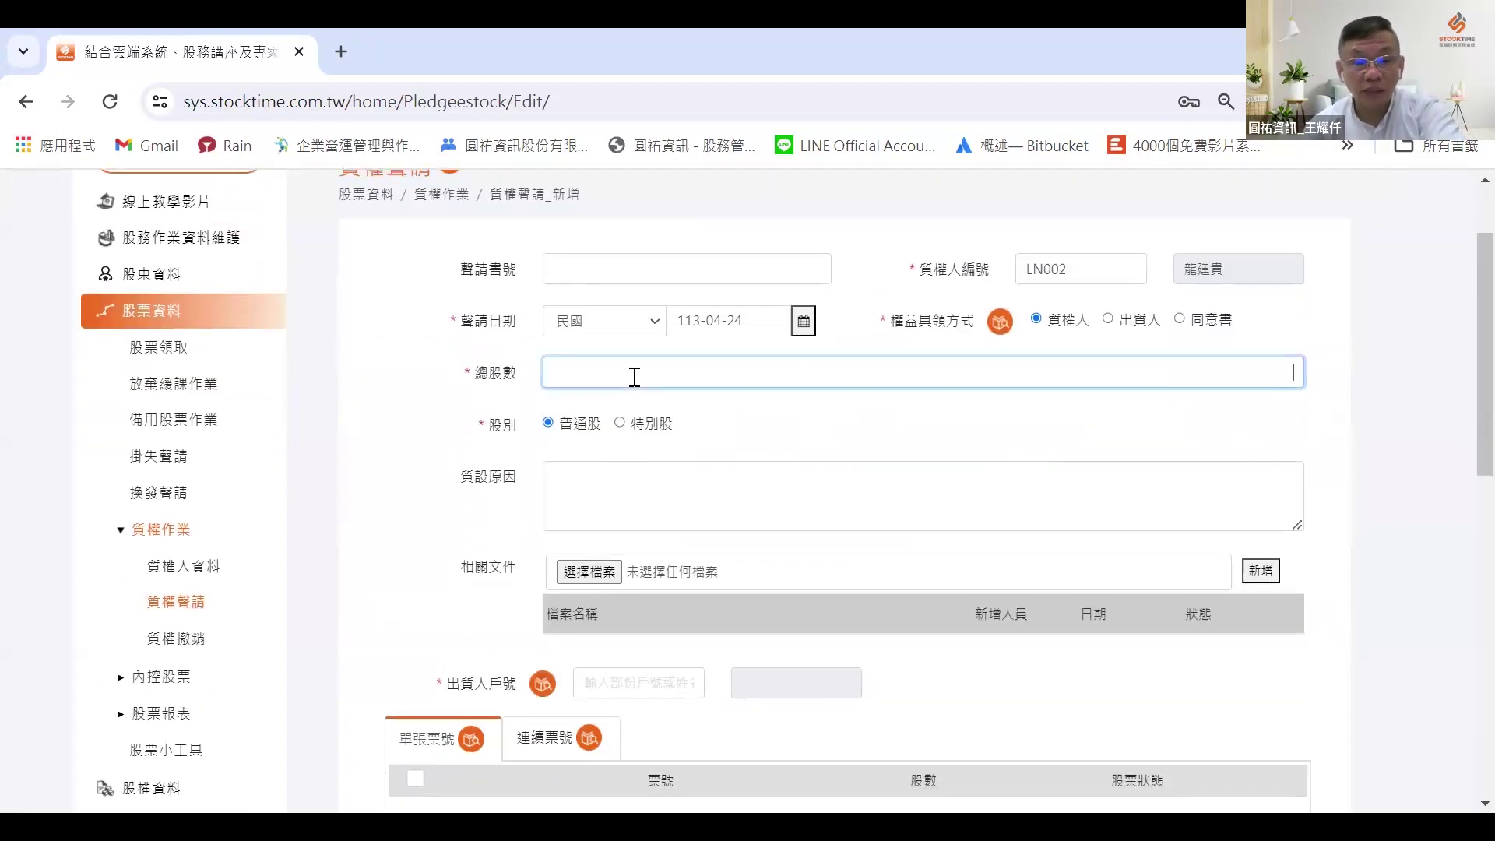
text(400)
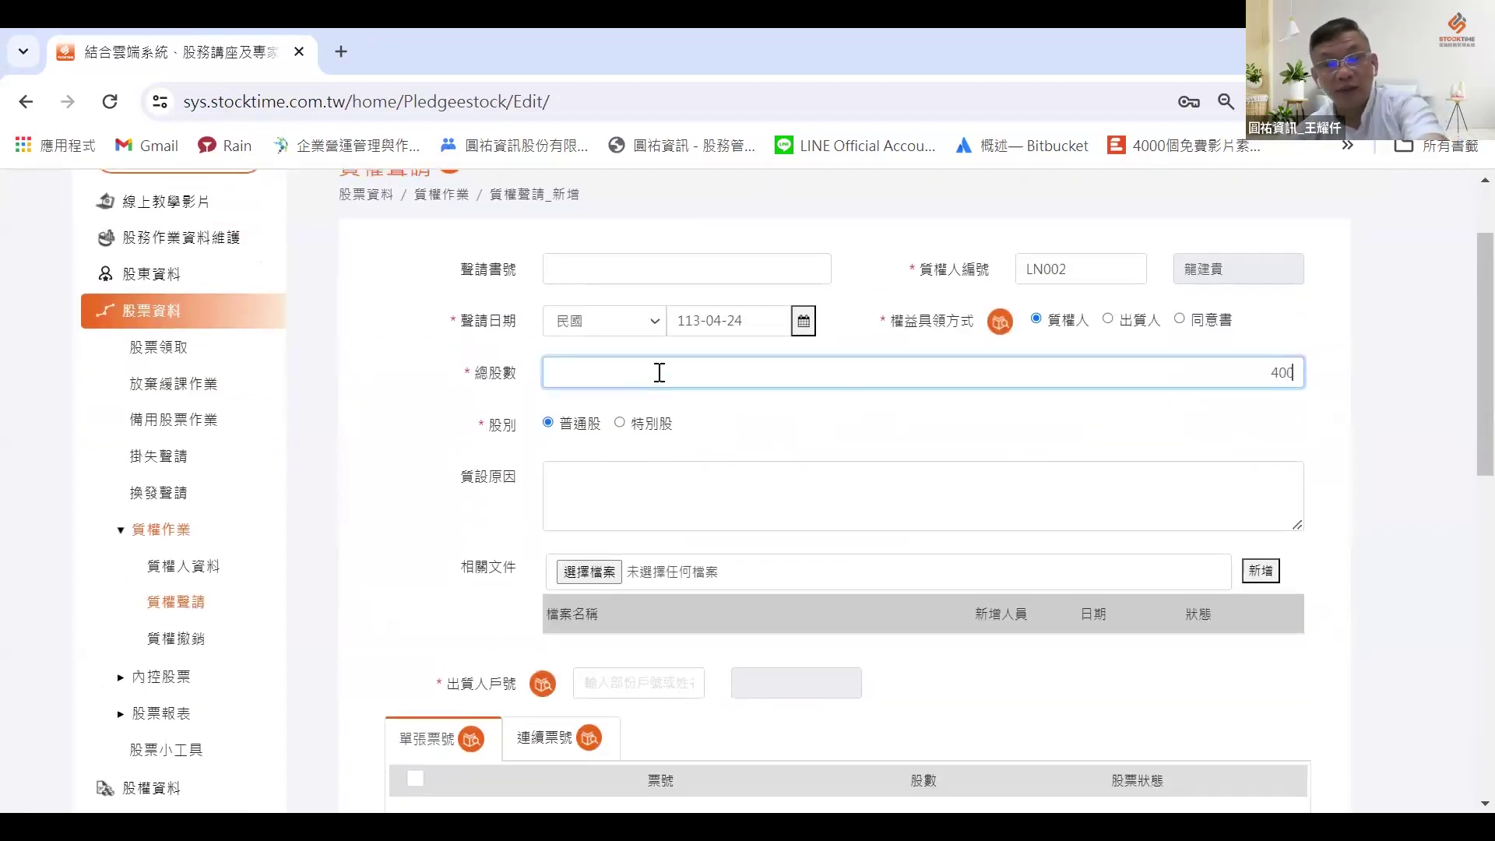
text(3)
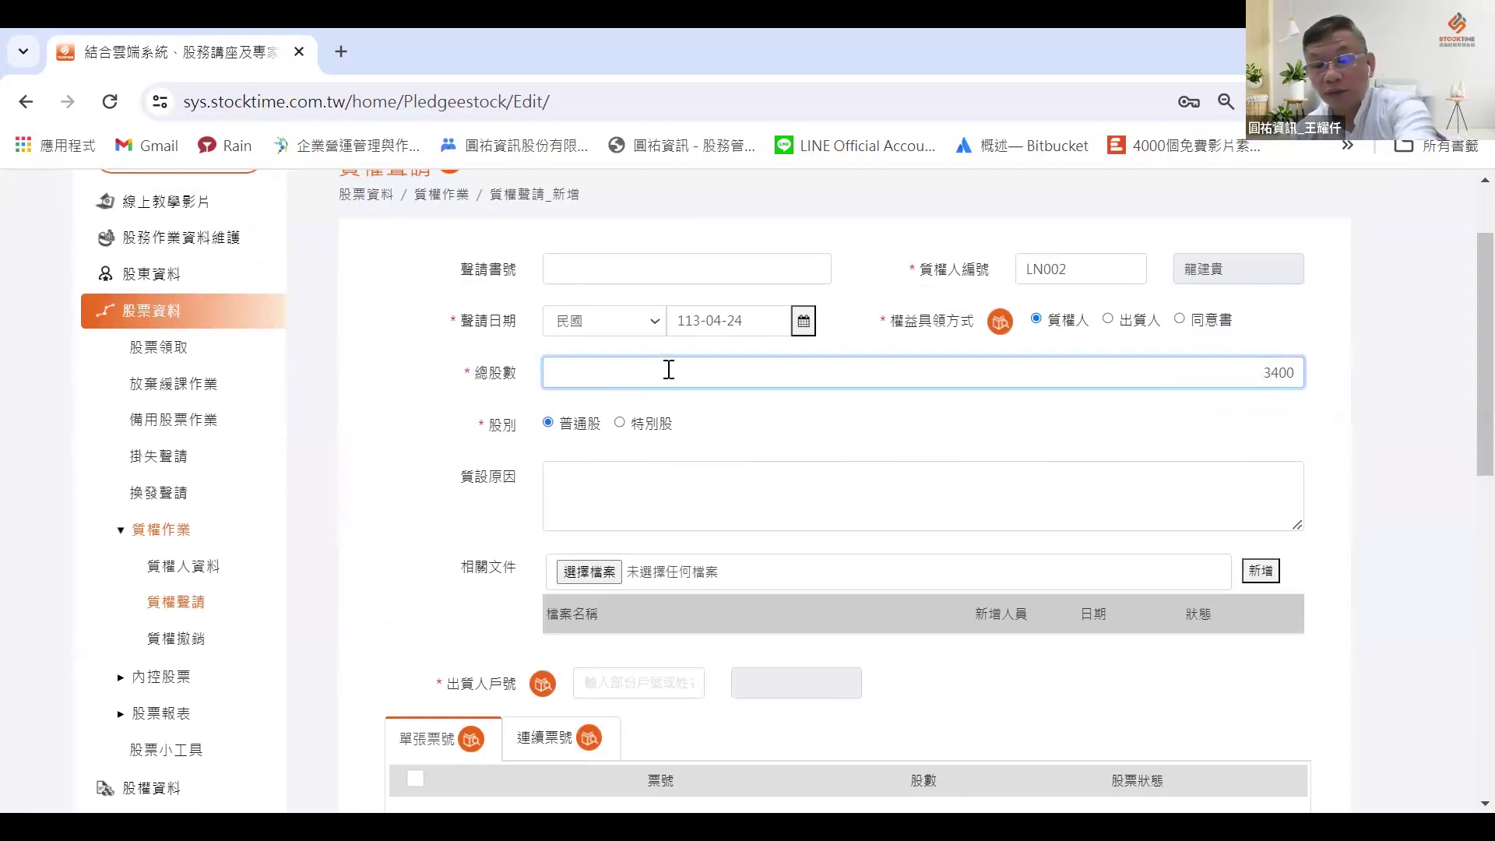
key(BackSpace)
key(BackSpace)
key(BackSpace)
key(BackSpace)
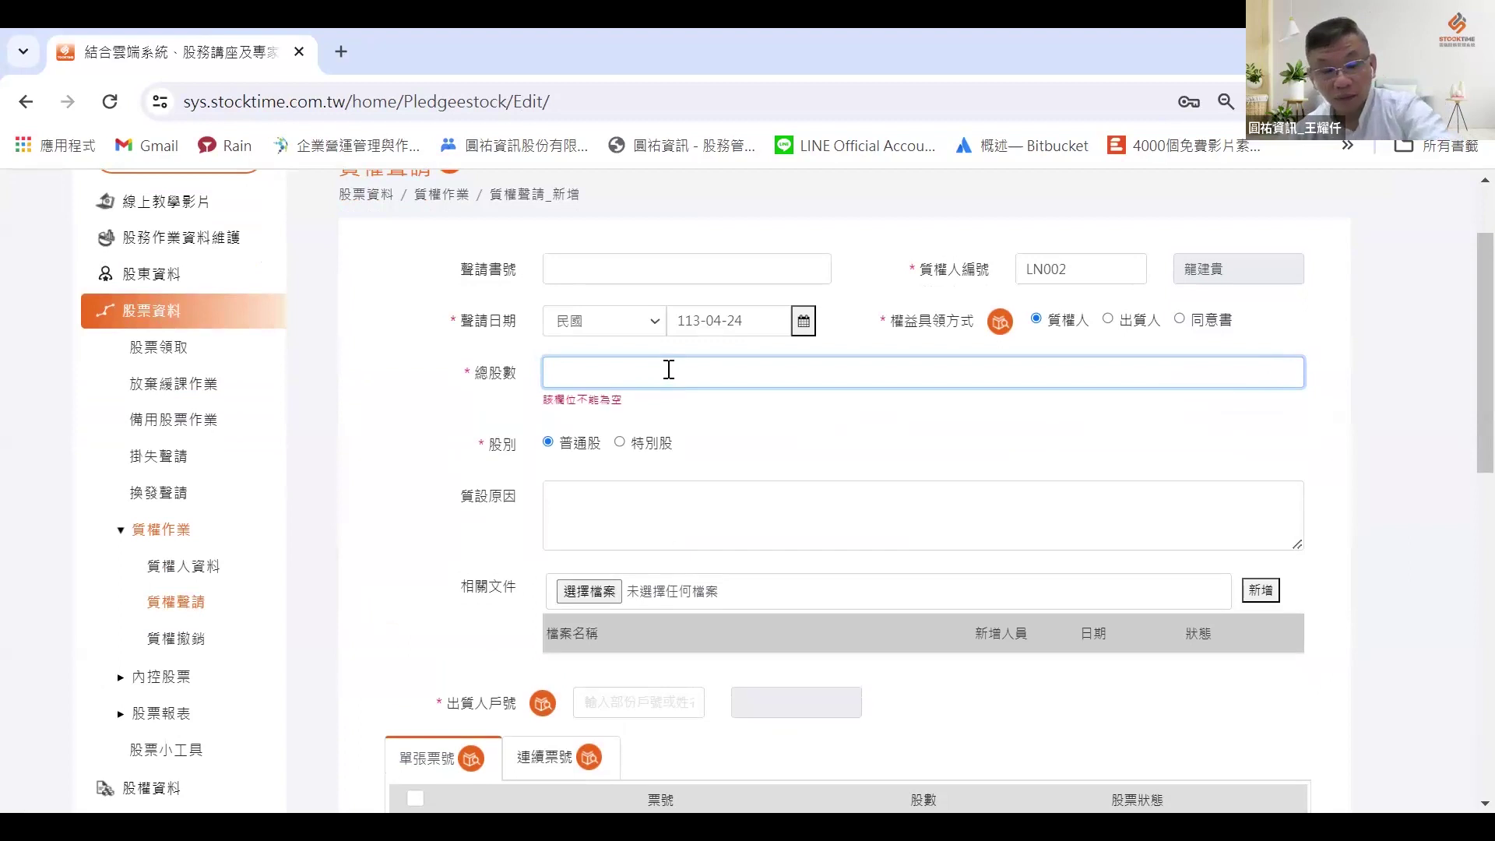
text(4000)
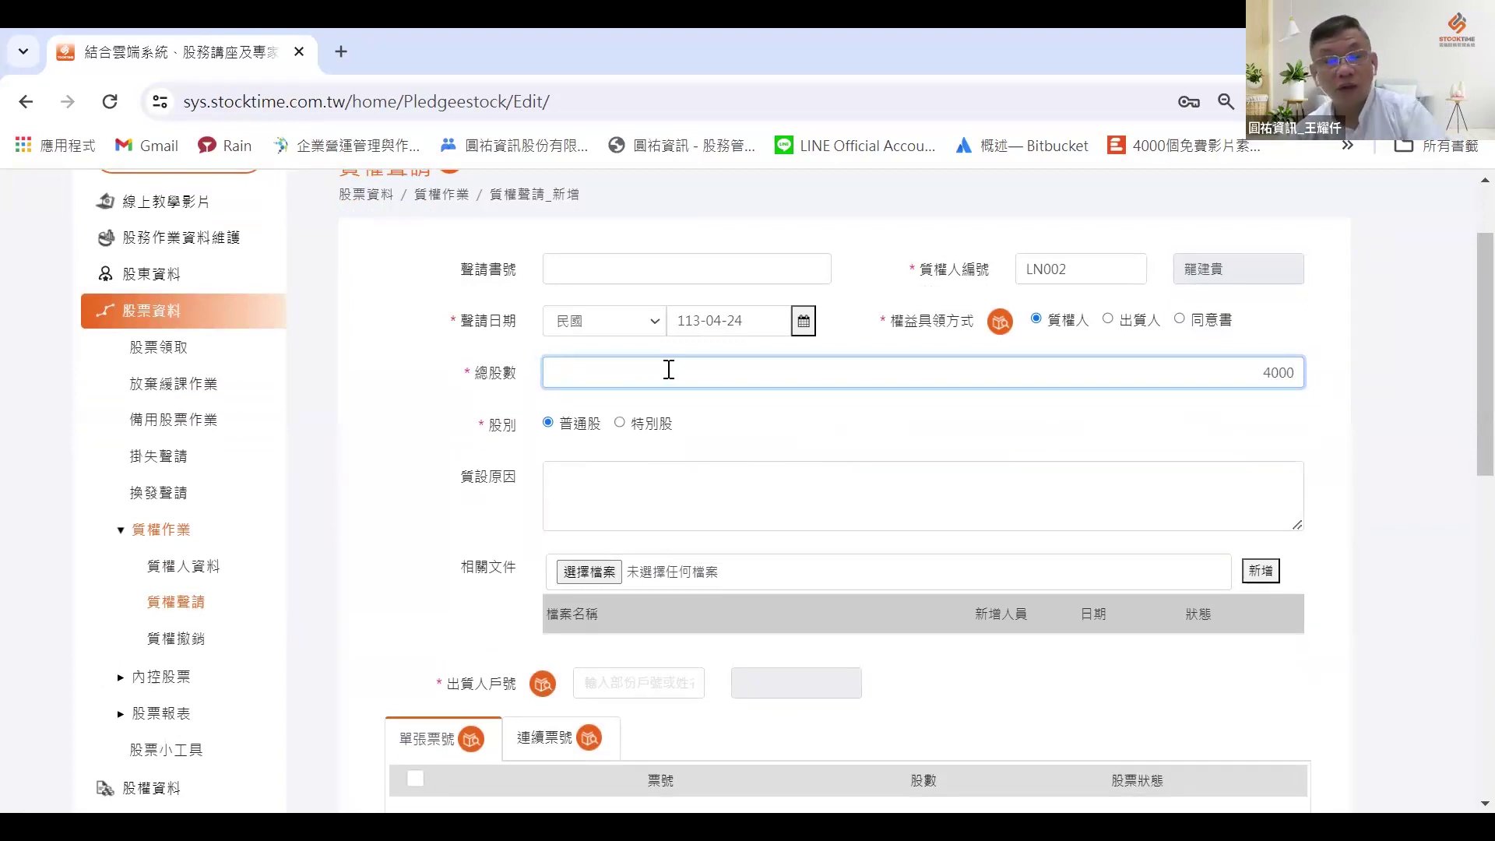
scroll(669, 370, down, 3)
click(650, 446)
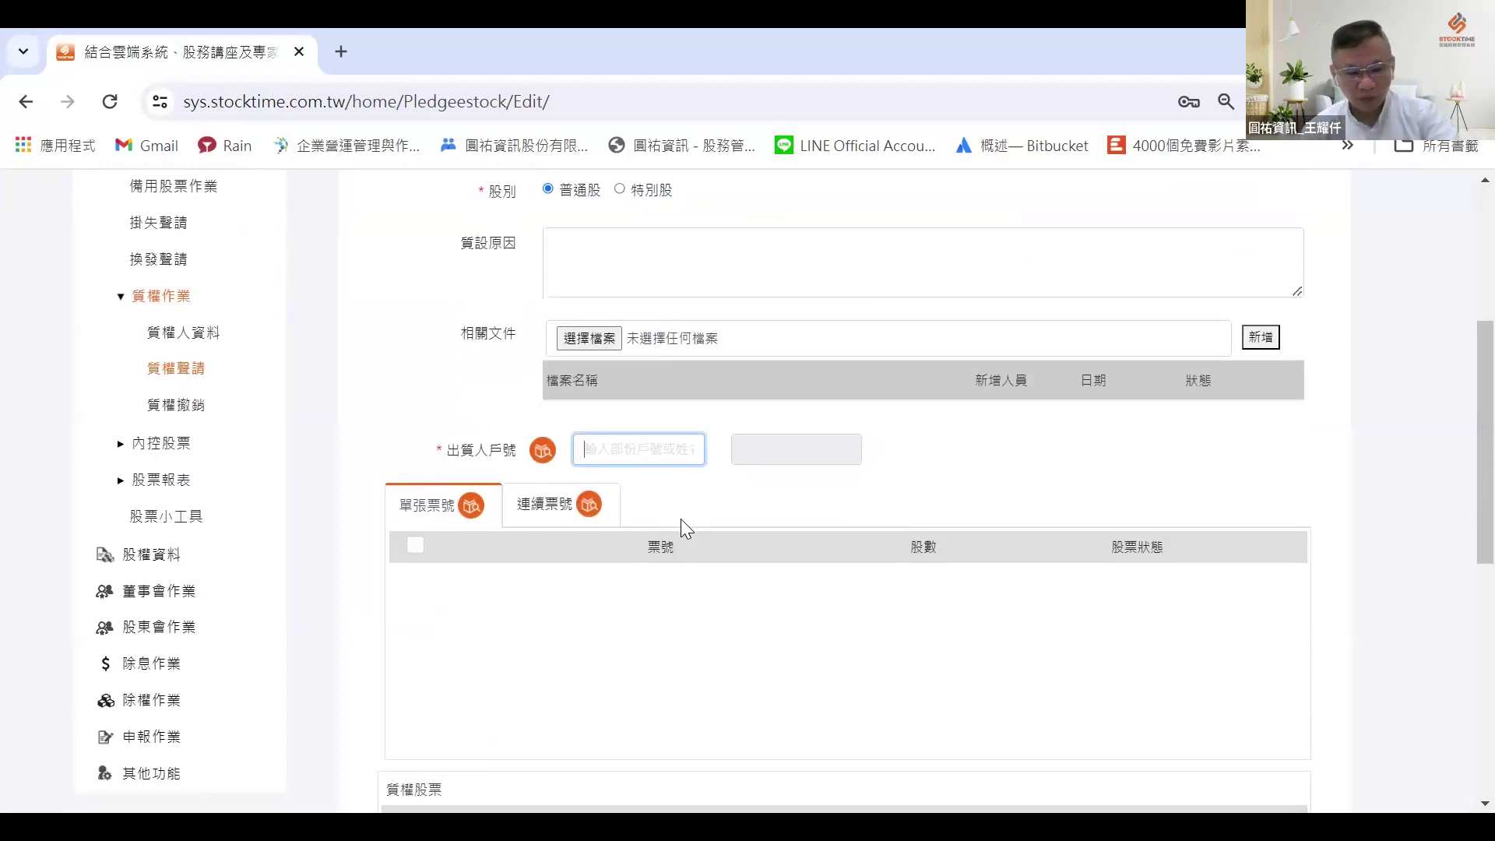
Step: Choose pledgor account 1 and switch to the 連續票號 consecutive certificate range tab
text(1)
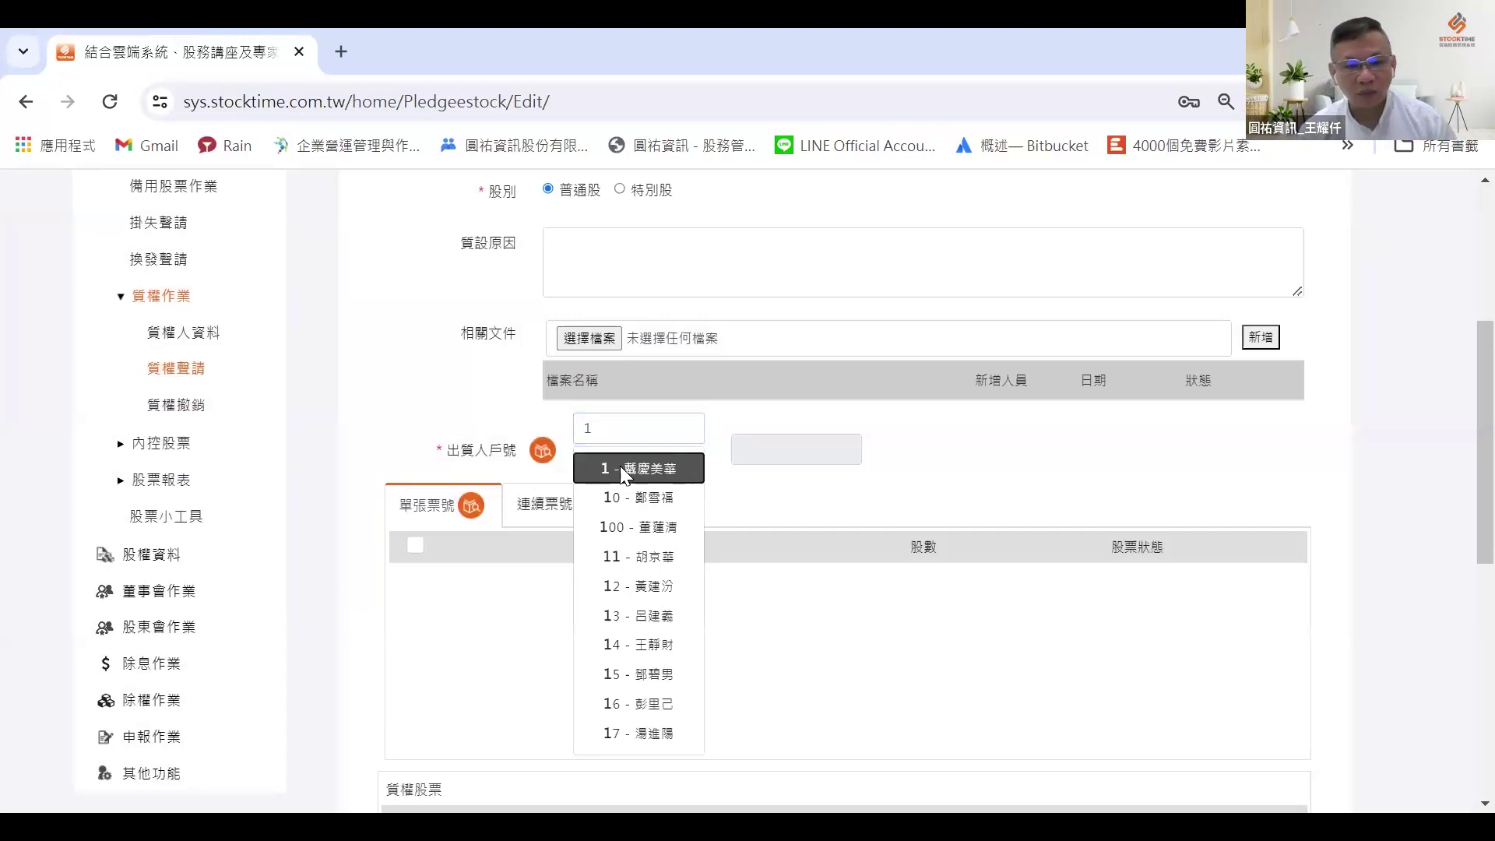
click(620, 466)
scroll(547, 405, down, 4)
scroll(524, 457, up, 3)
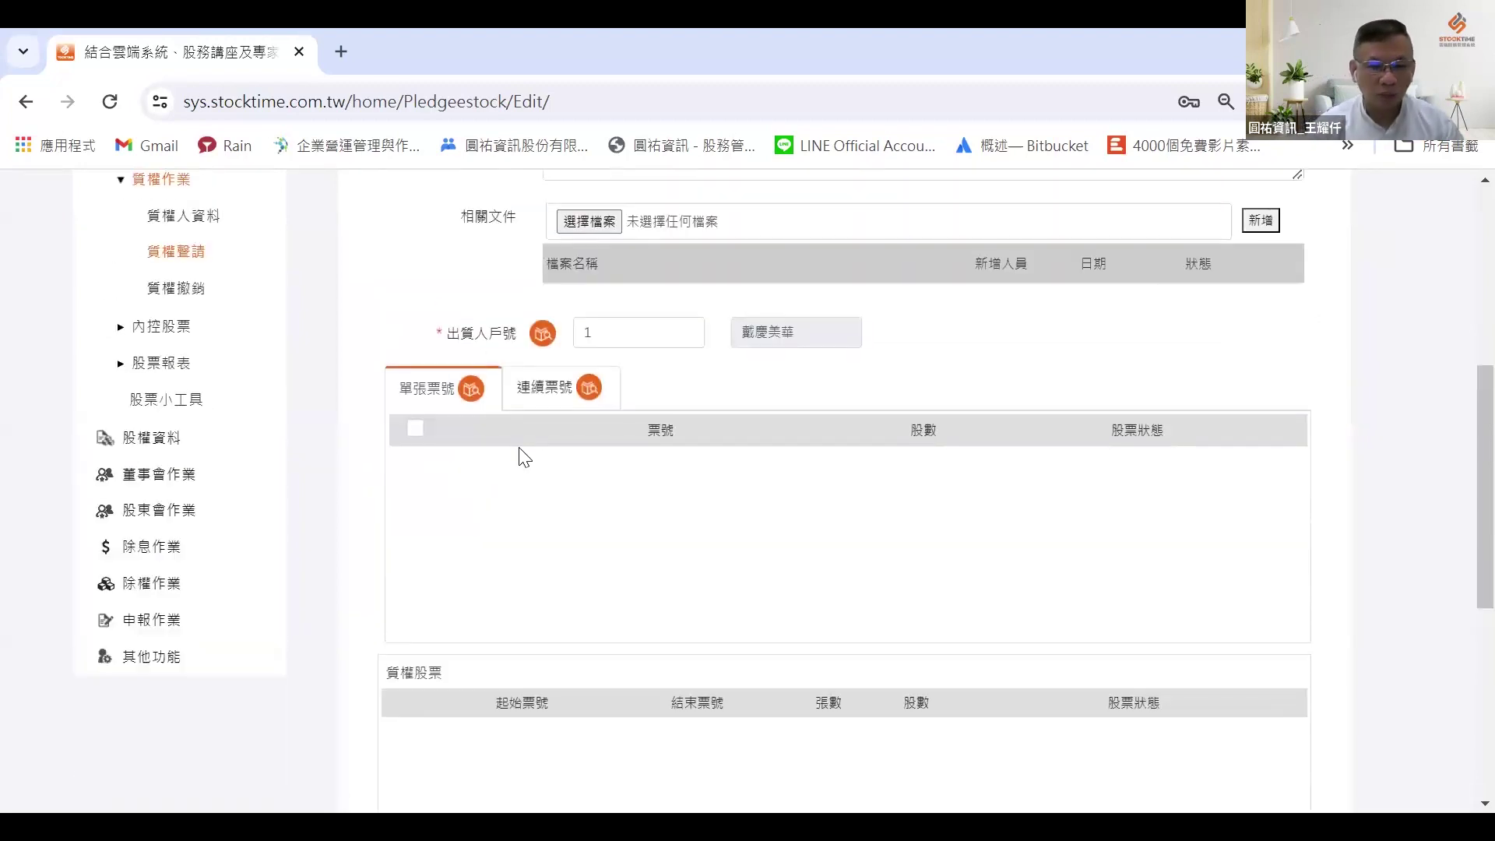
click(534, 397)
scroll(502, 496, down, 4)
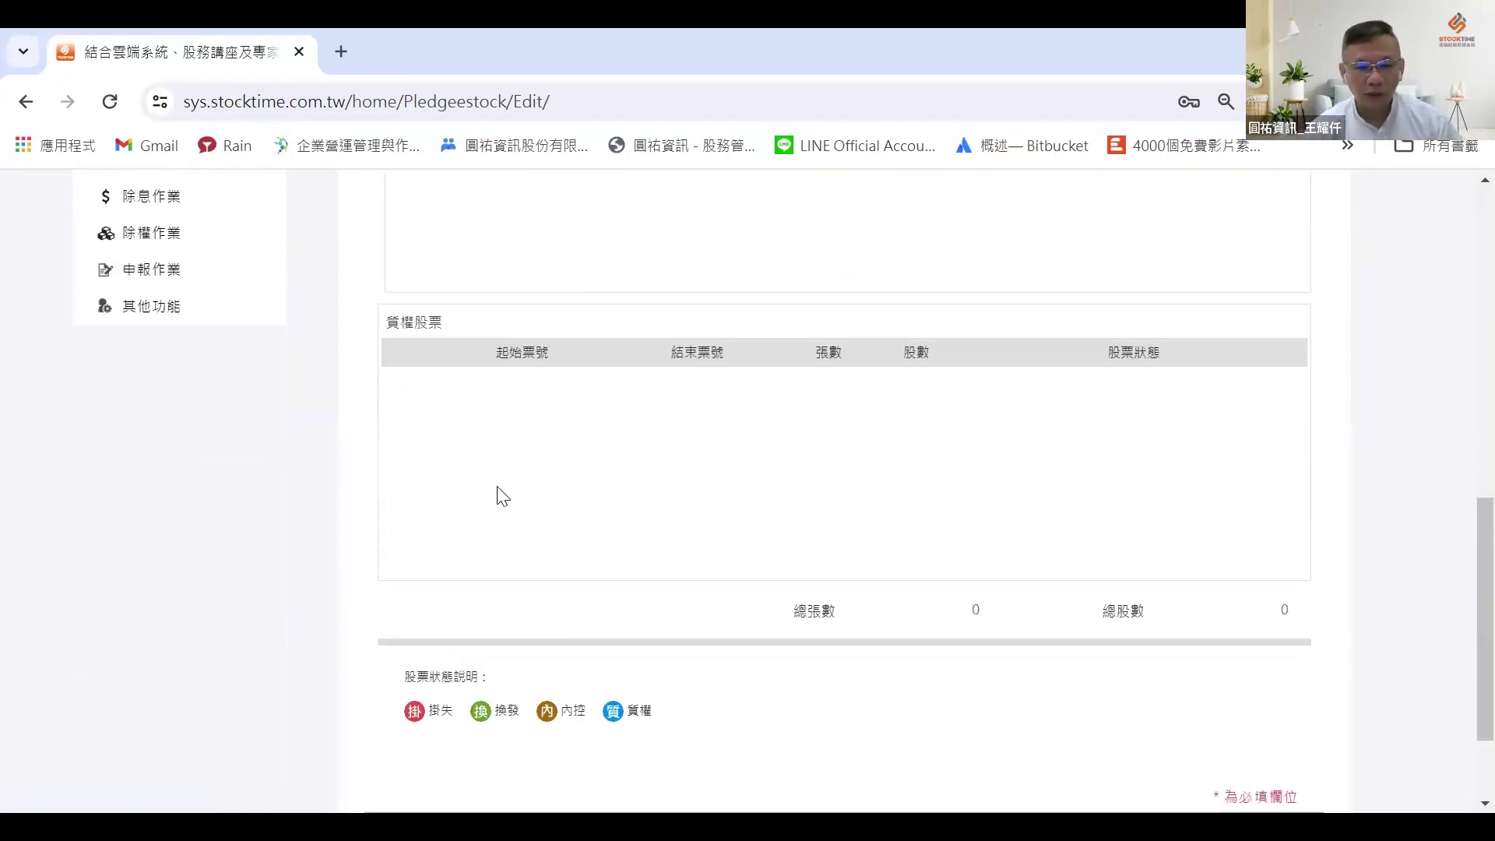
scroll(514, 397, up, 1)
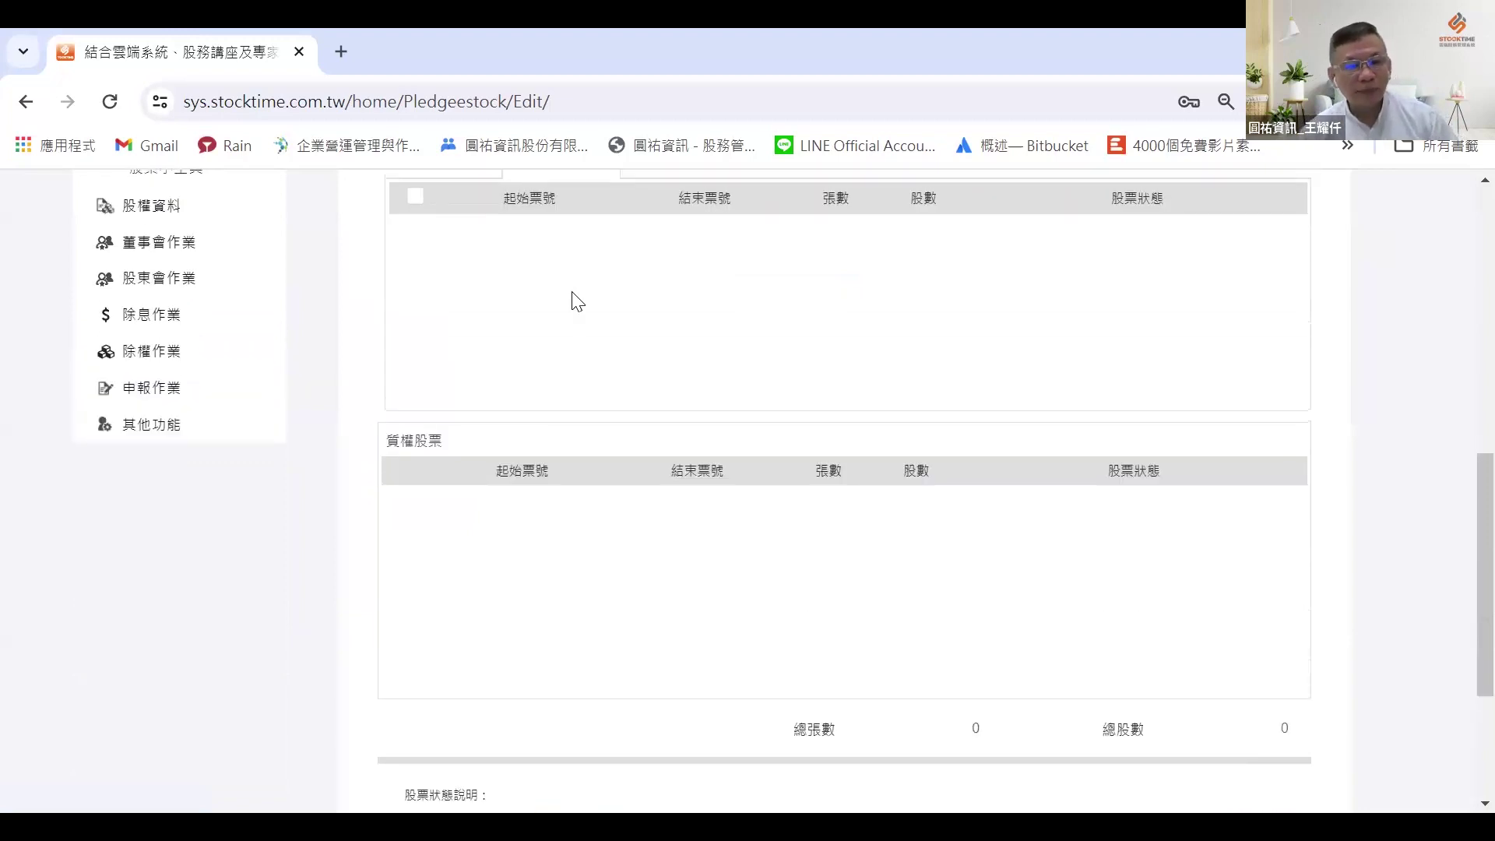
scroll(546, 390, up, 3)
scroll(538, 335, up, 3)
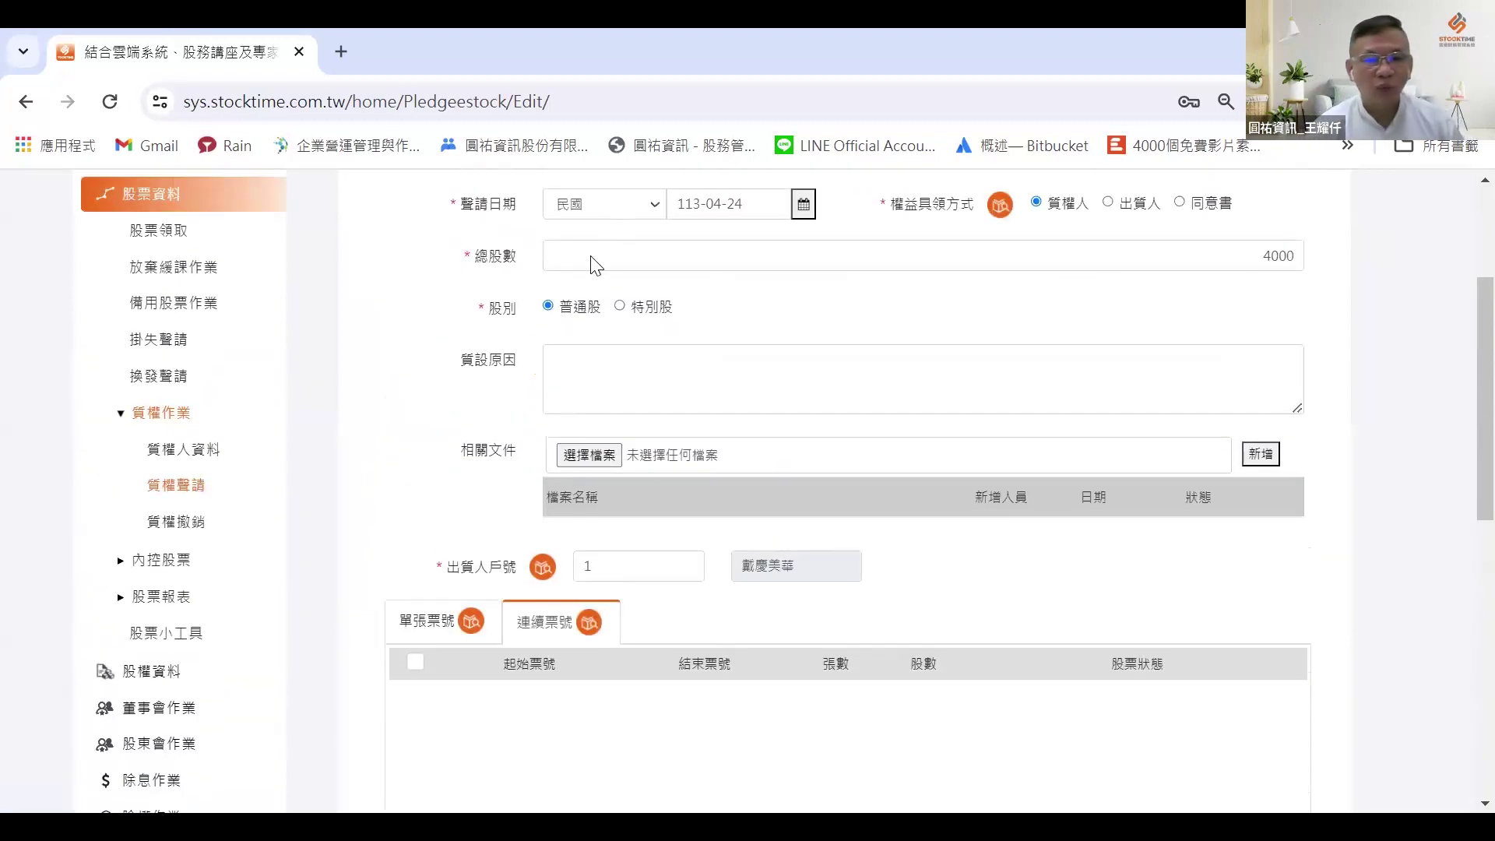
scroll(596, 264, up, 1)
scroll(615, 335, down, 3)
click(621, 334)
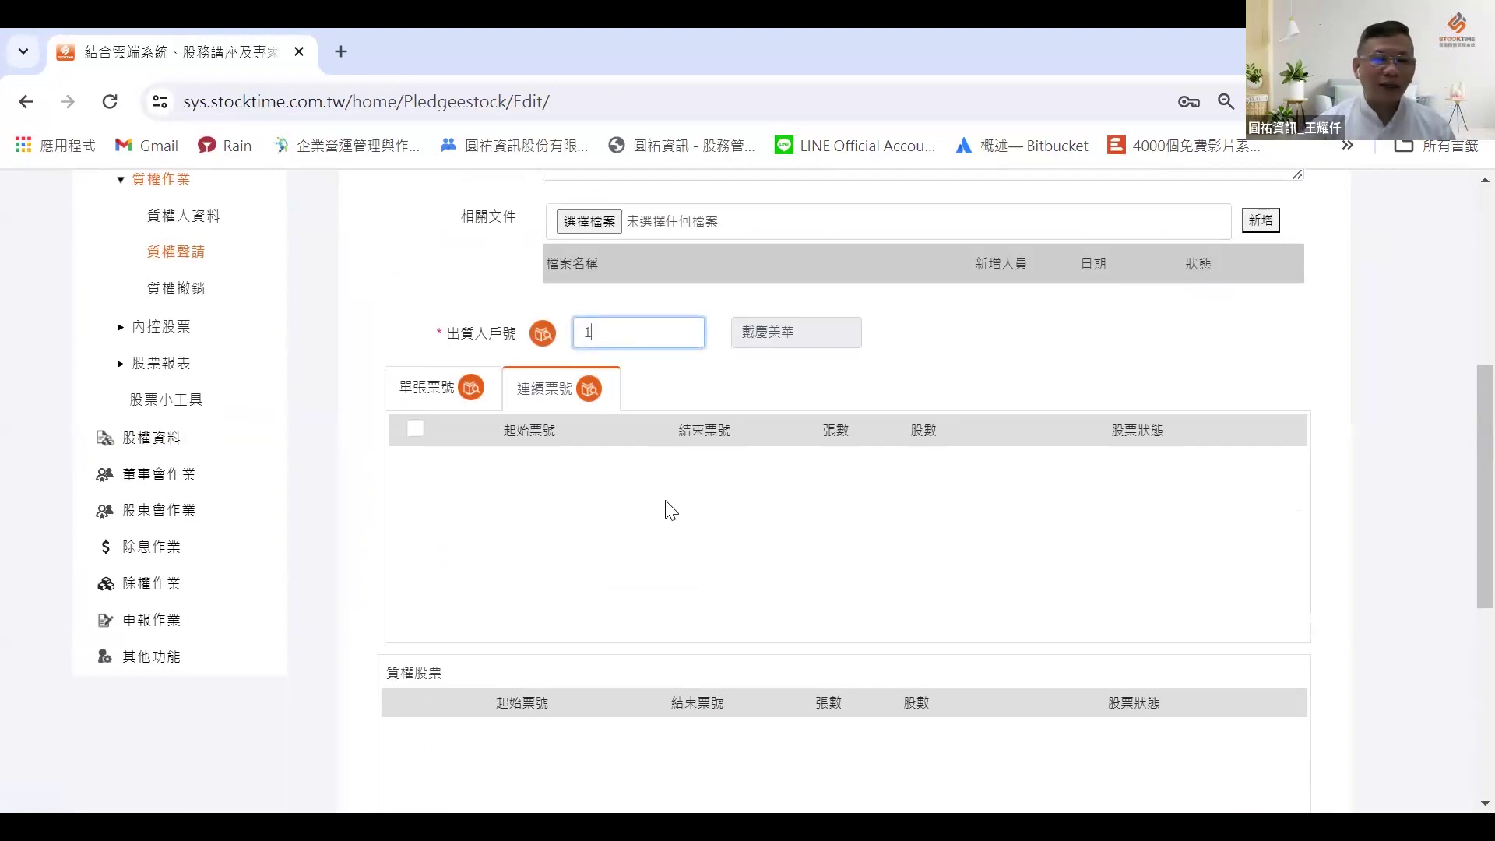
scroll(574, 600, up, 3)
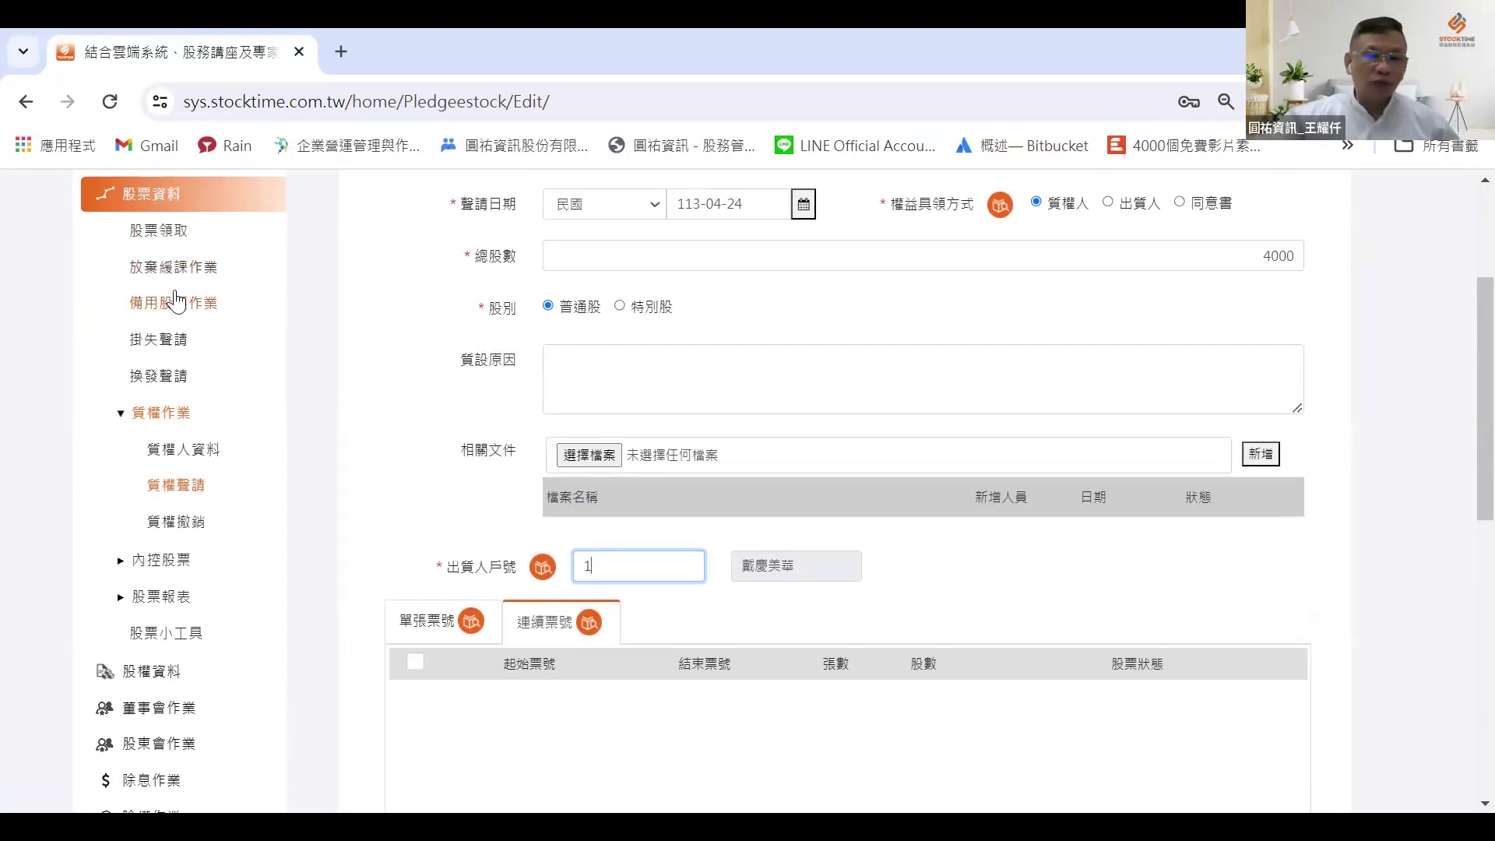
Step: Cancel the unsaved pledge registration and confirm returning to the query list
scroll(491, 641, down, 1)
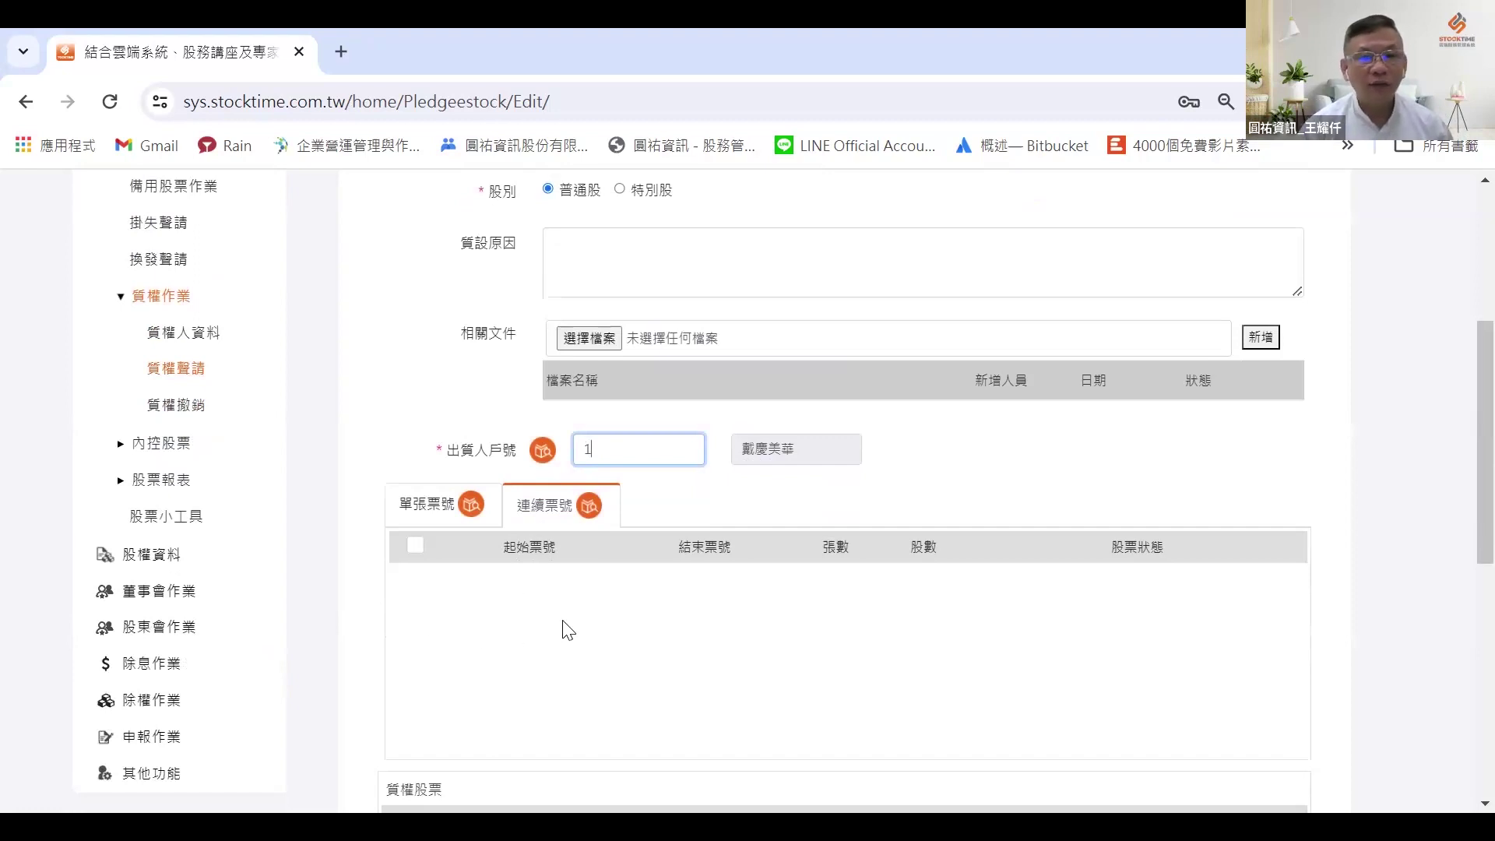
scroll(561, 627, down, 1)
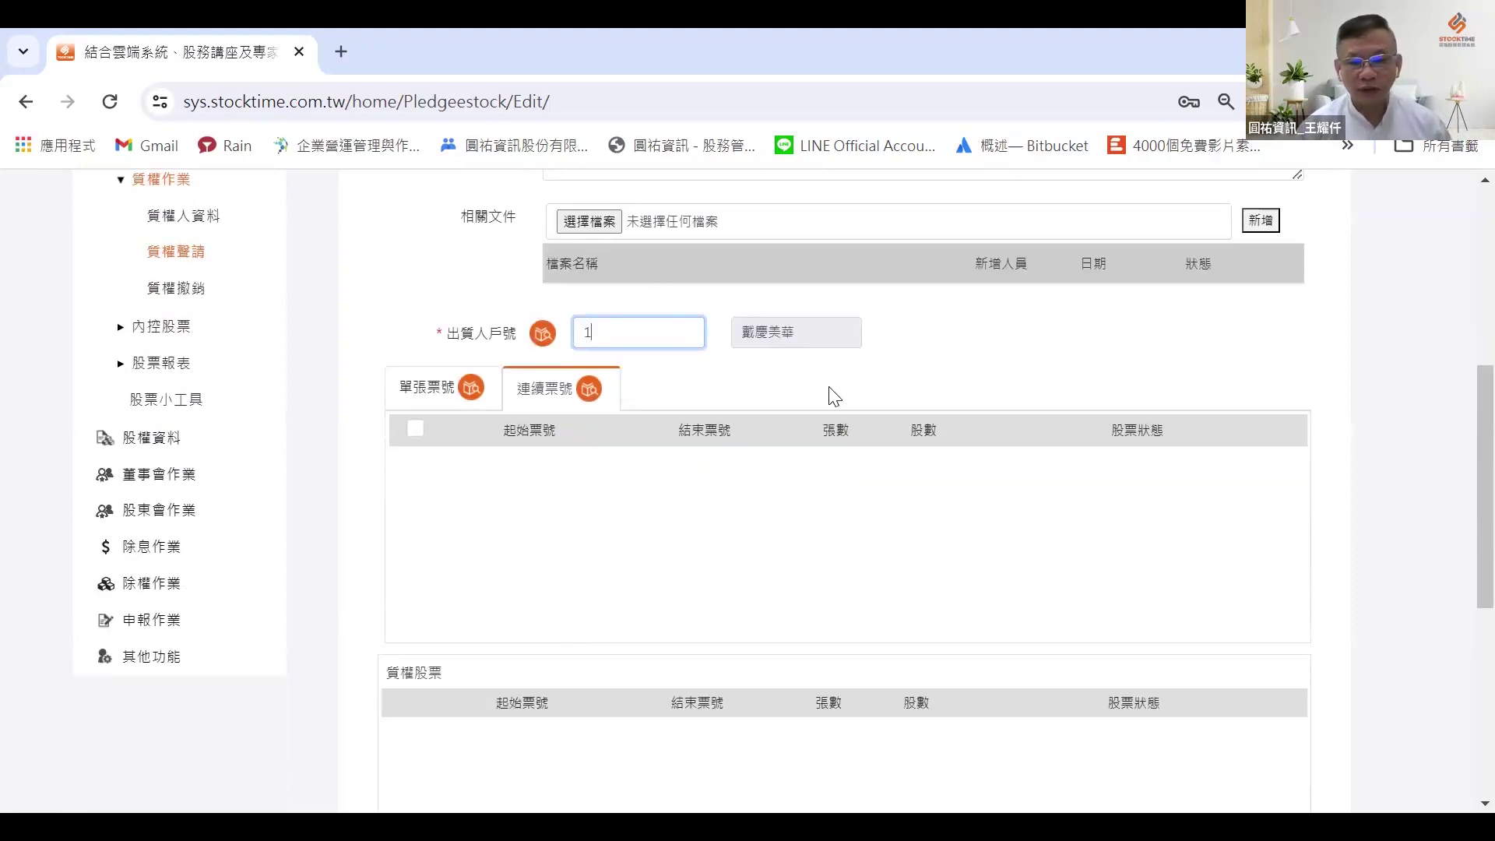
scroll(881, 288, down, 4)
scroll(1152, 467, down, 1)
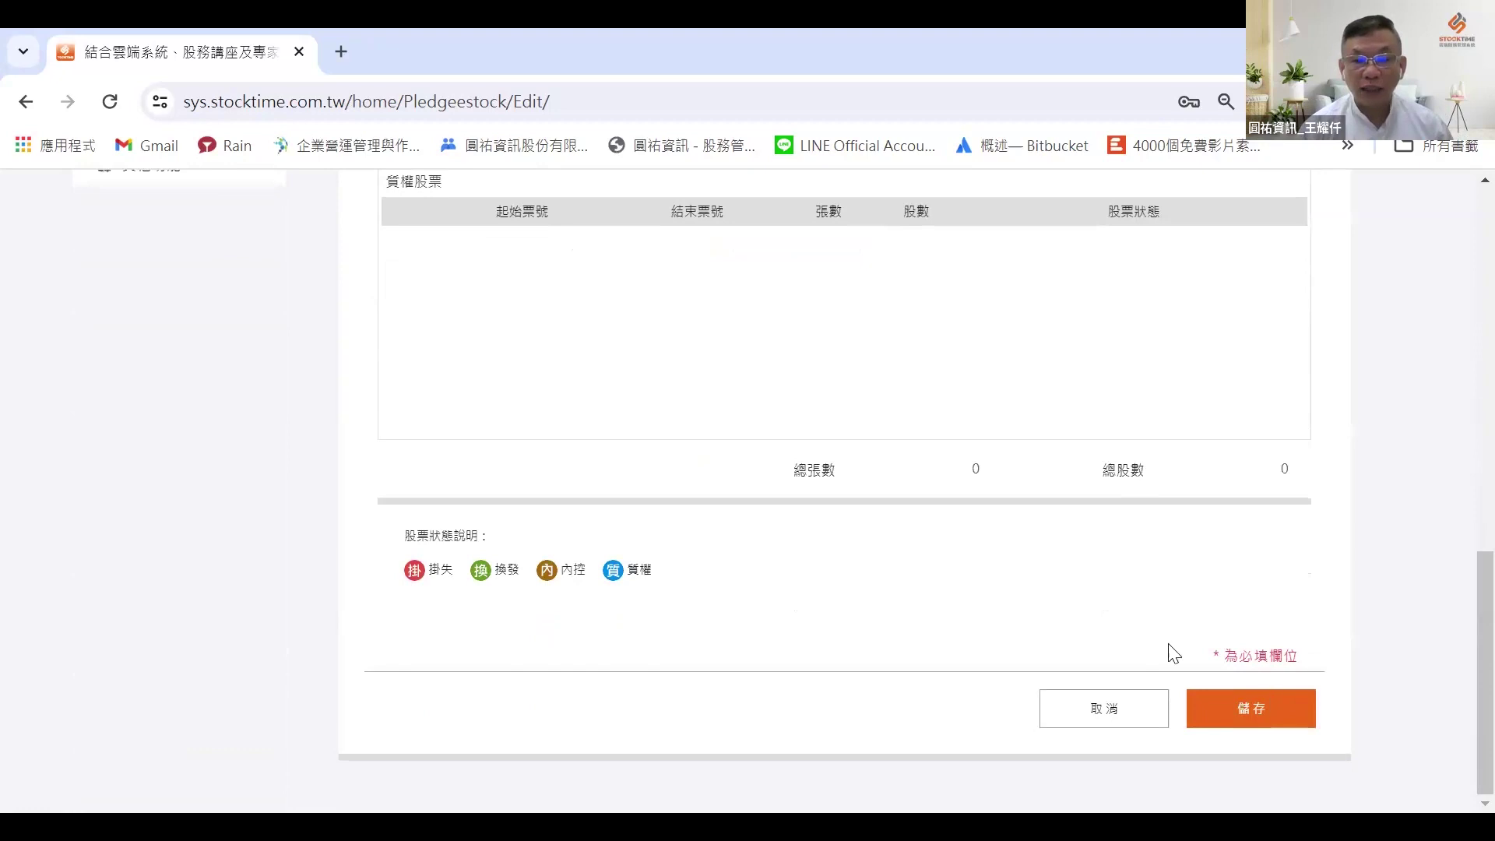
click(1088, 709)
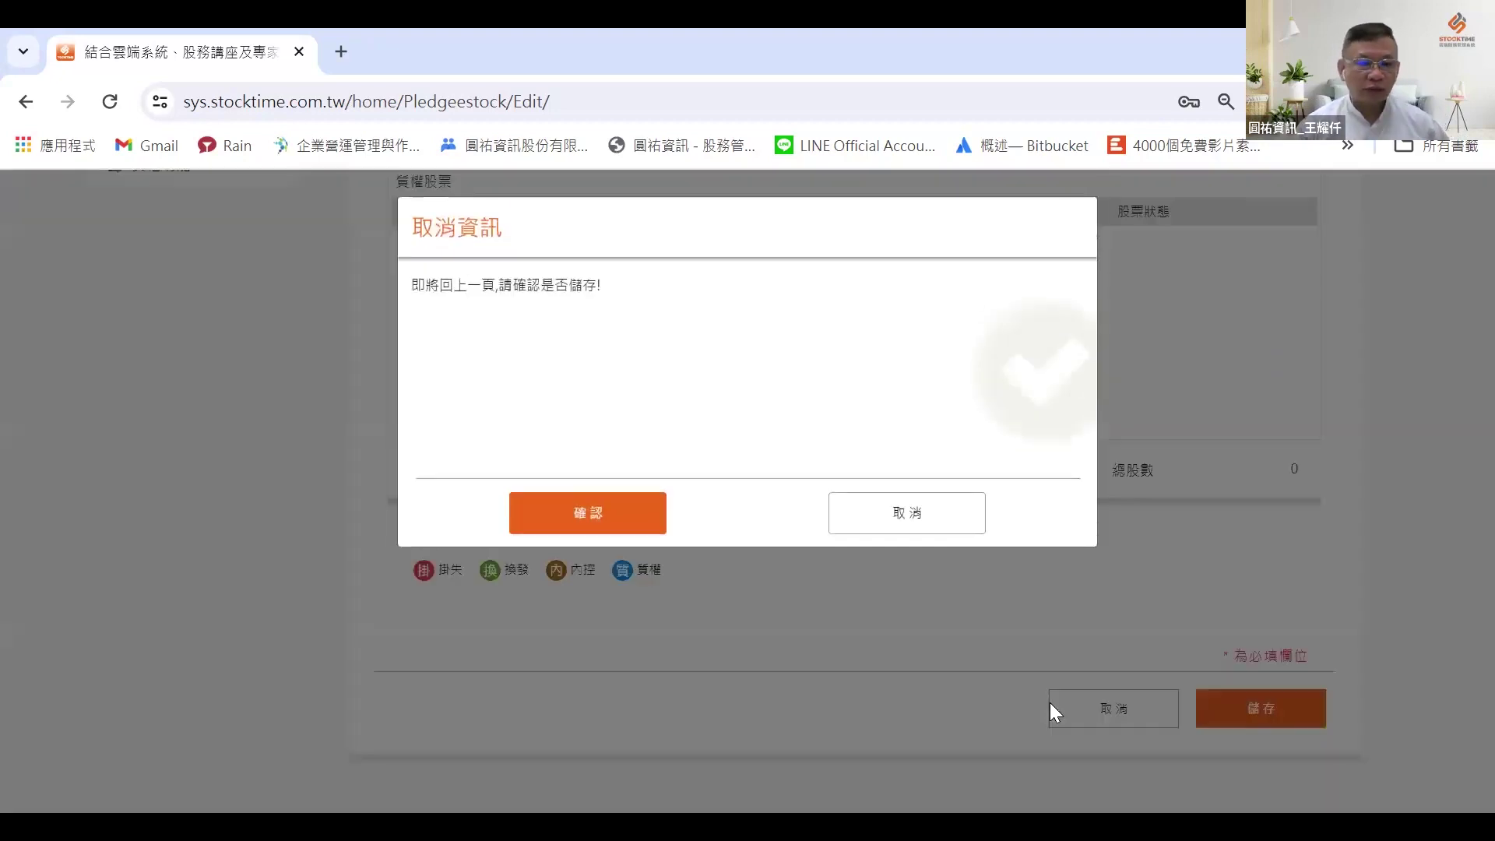
click(571, 515)
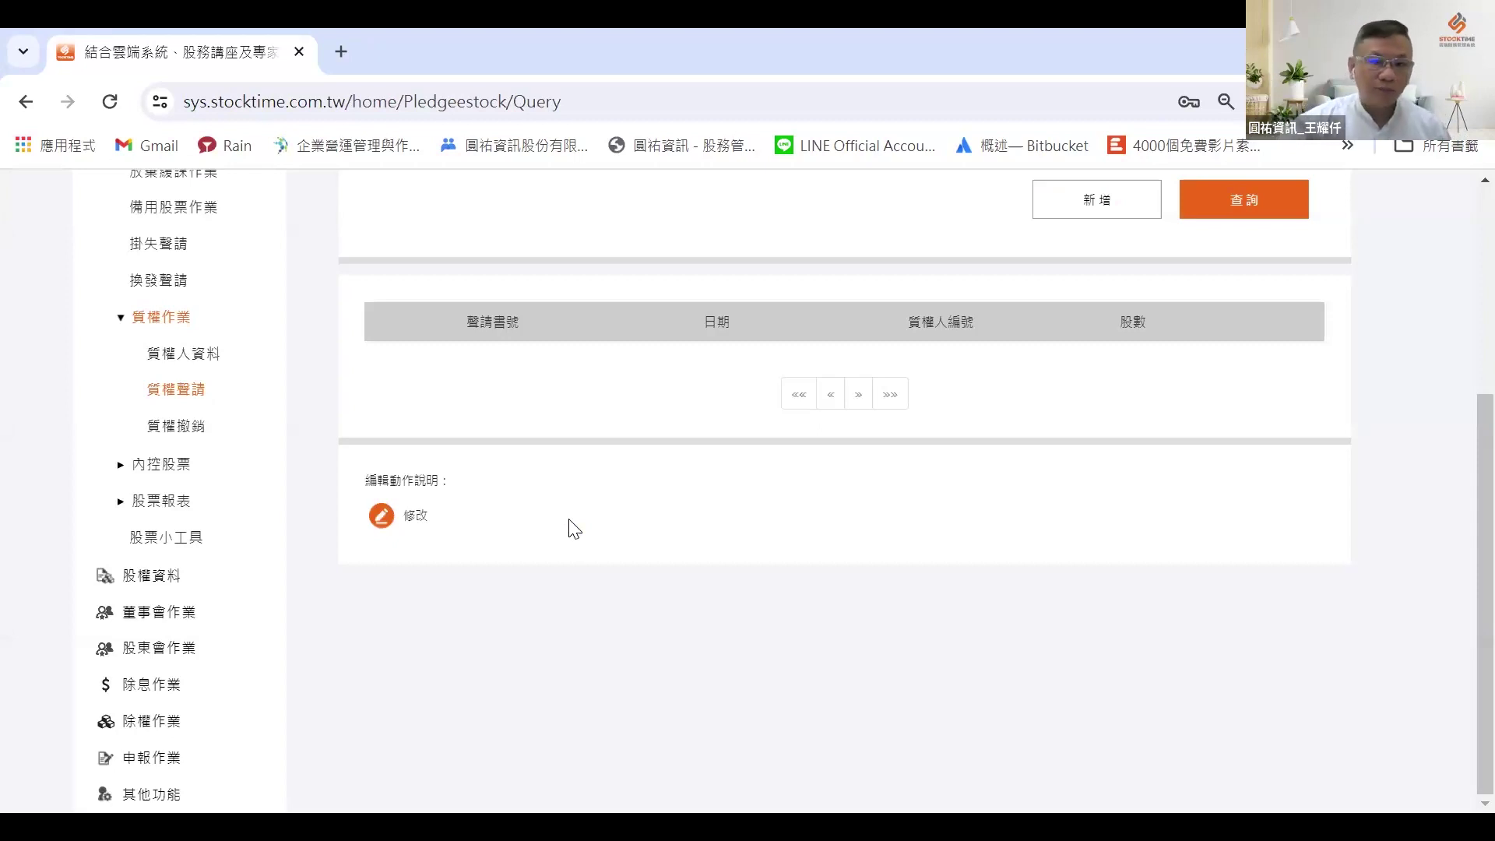
Step: Open a blank 質權撤銷 revocation form with 股別 普通股, then switch to the presentation slide
click(182, 436)
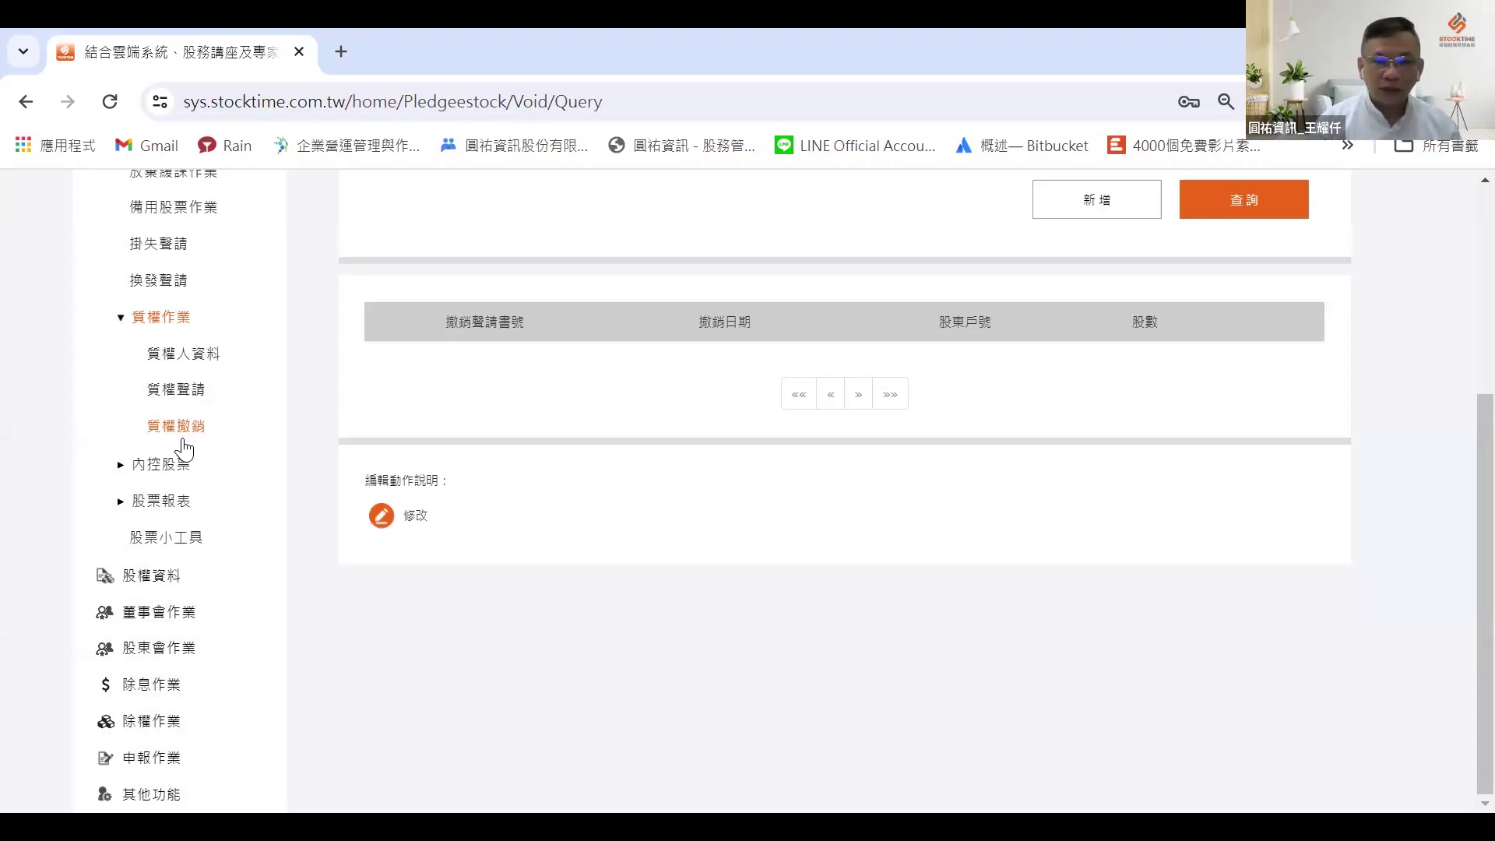
scroll(311, 429, up, 3)
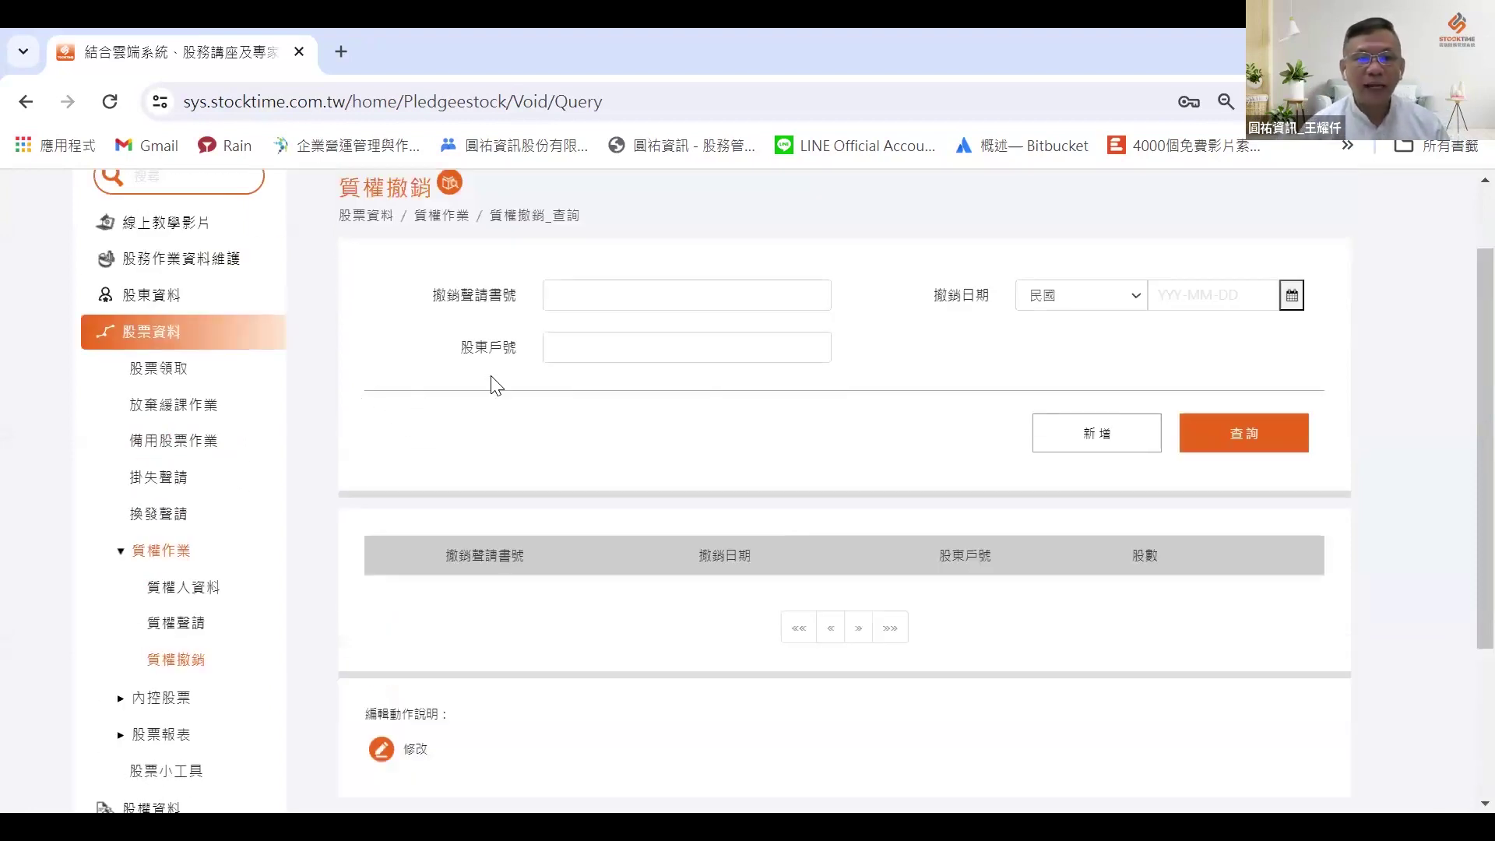
click(1157, 433)
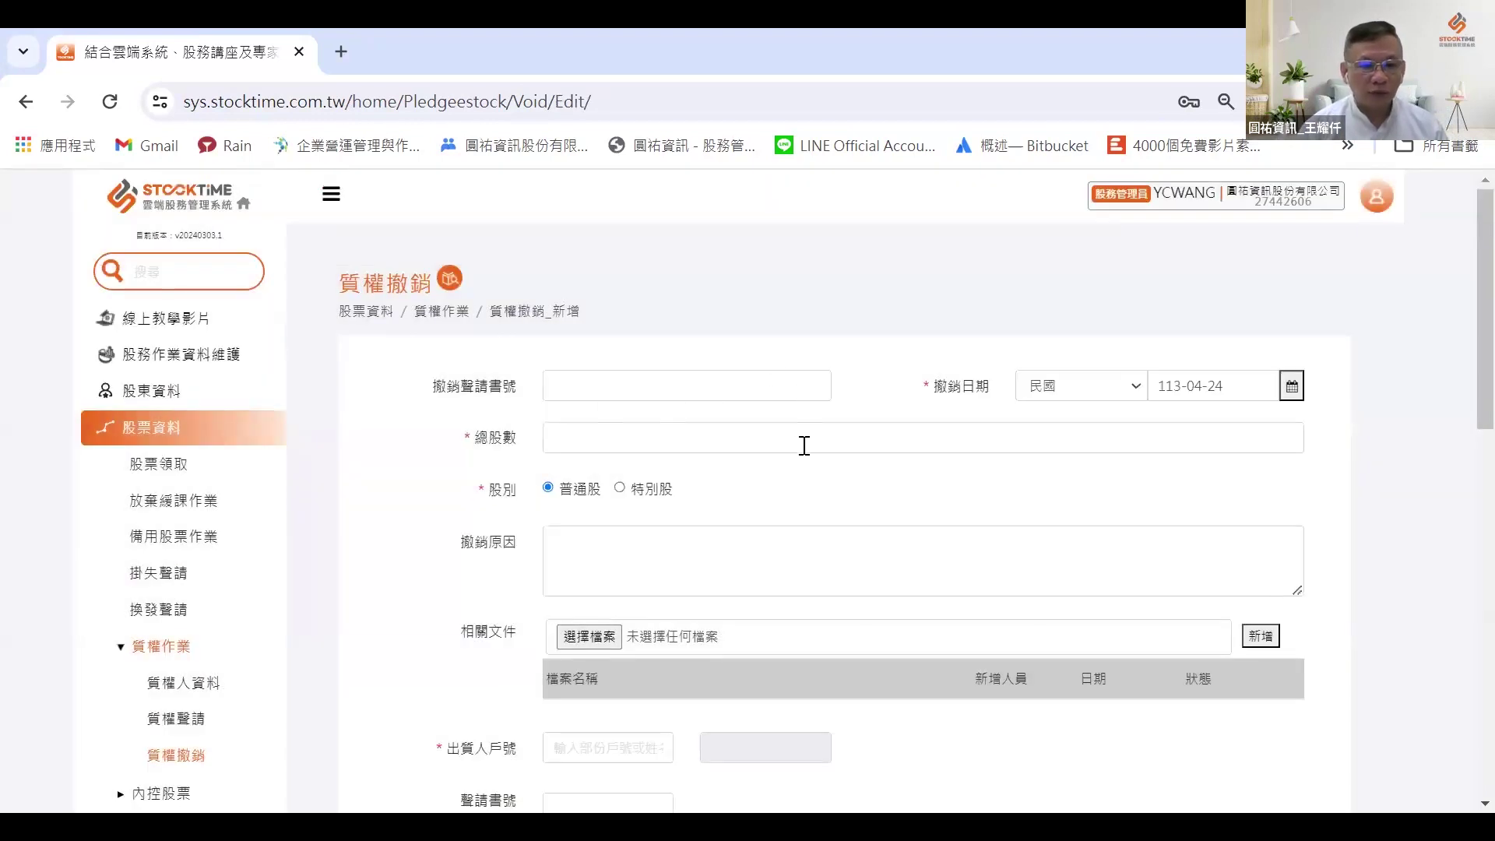
scroll(709, 580, down, 6)
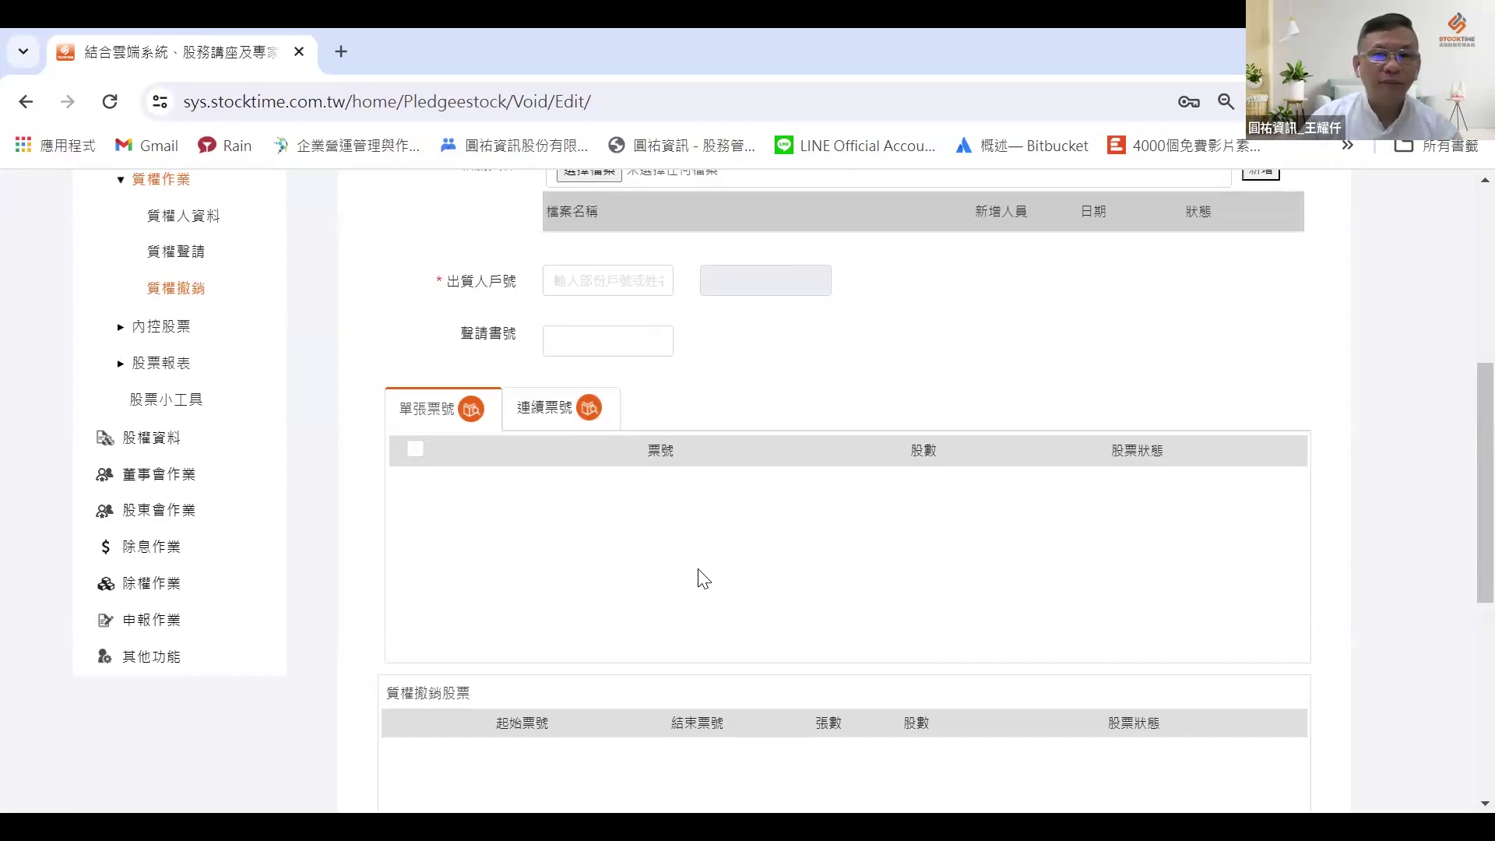
scroll(779, 691, up, 2)
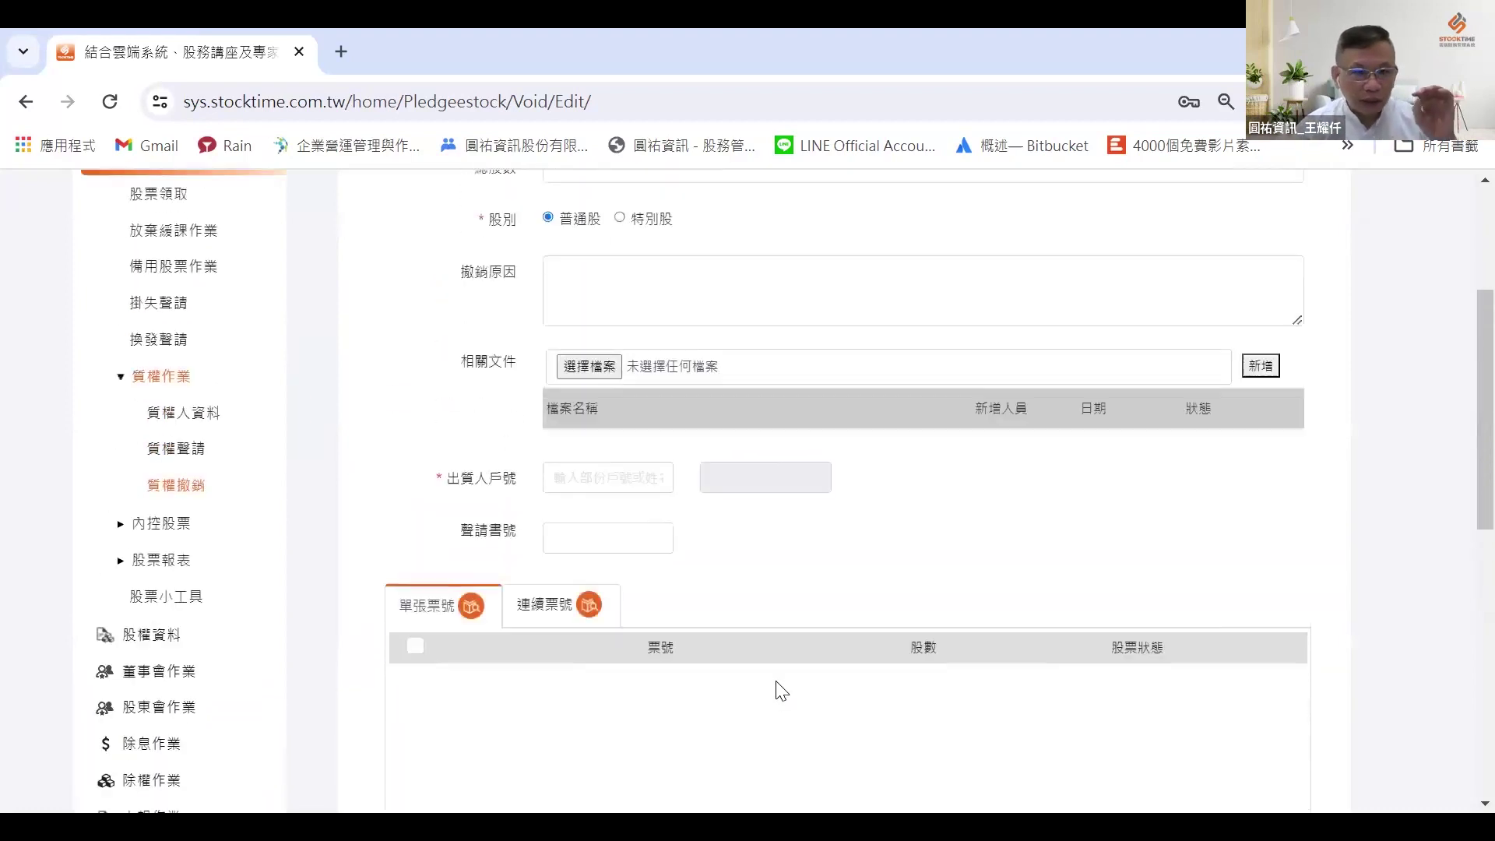
scroll(782, 691, up, 1)
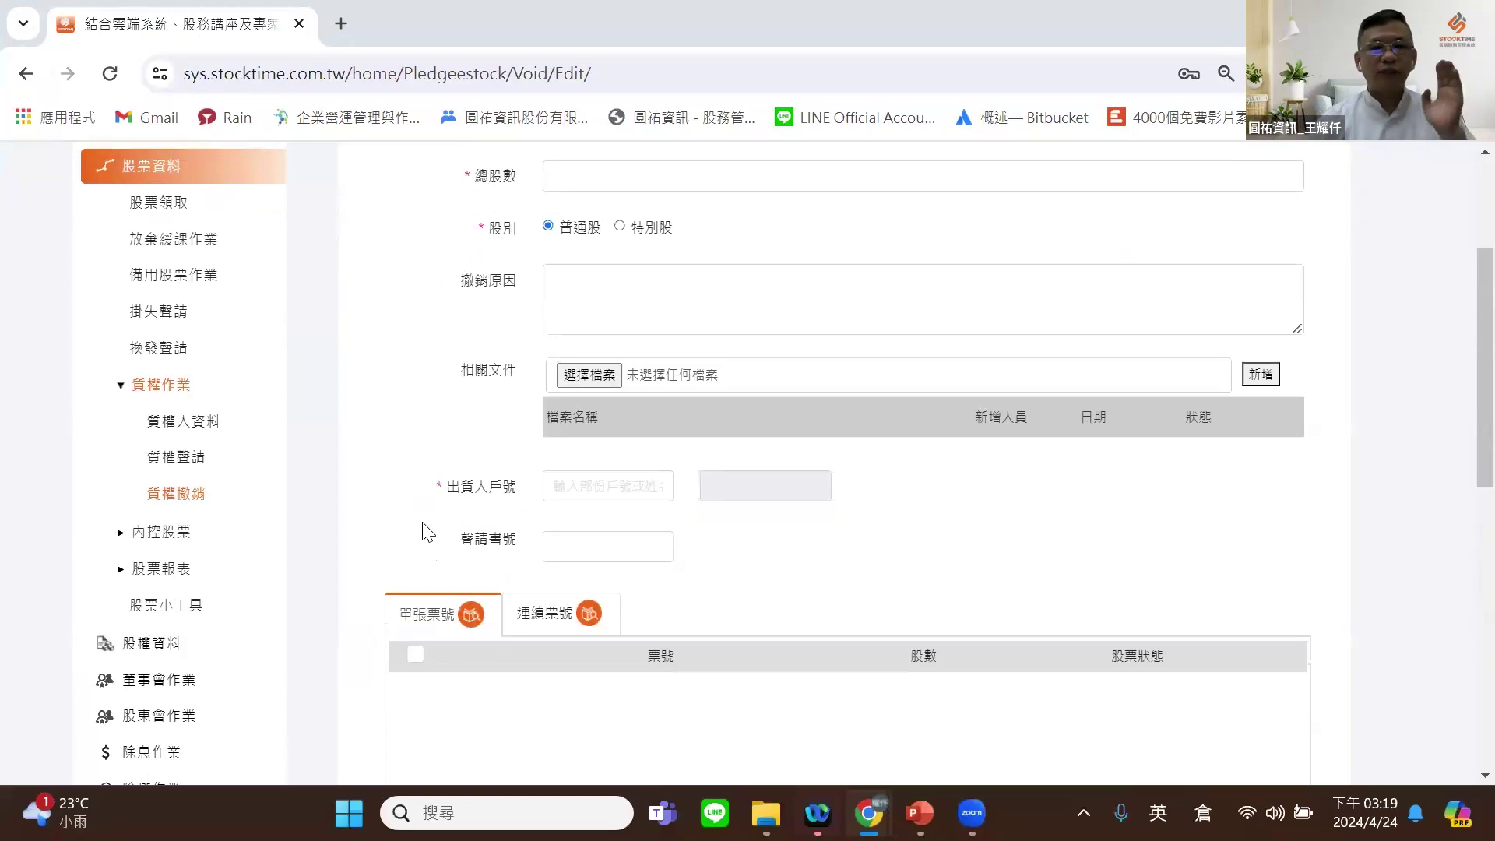
key(alt+Tab)
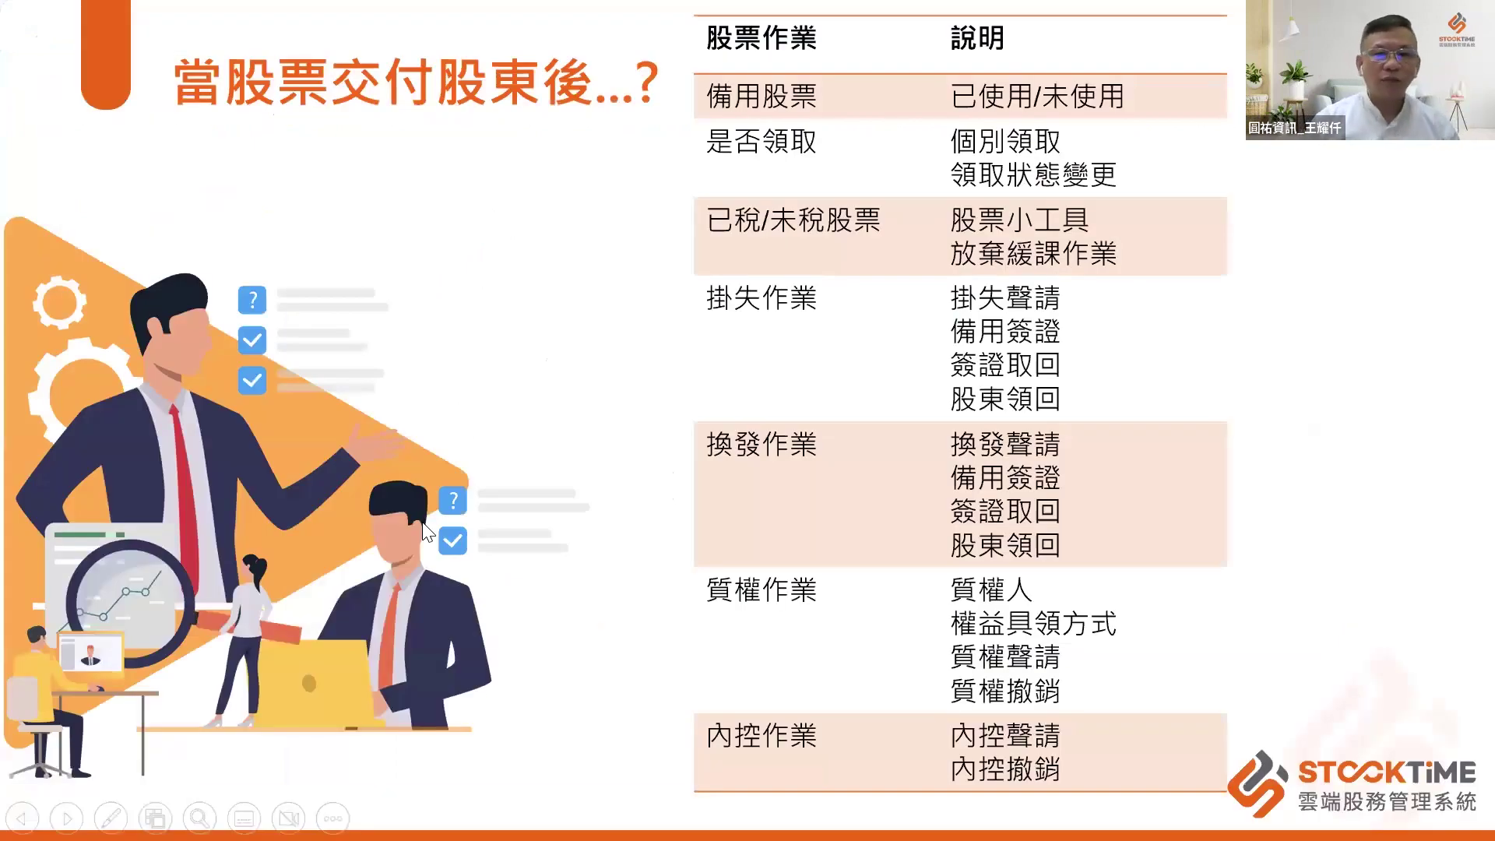